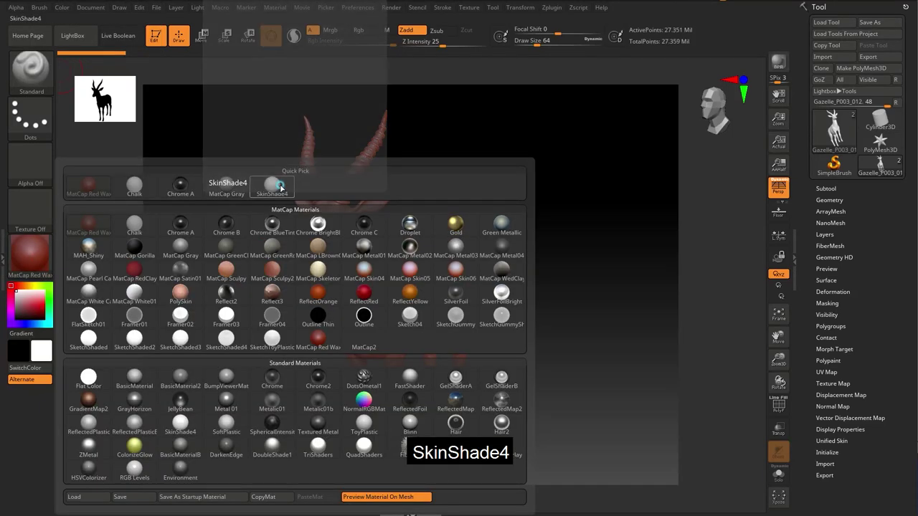
# Step: Apply the SkinShade4 material, keep Rgb on and Zadd off, and disable Lazy Mouse
pyautogui.click(279, 187)
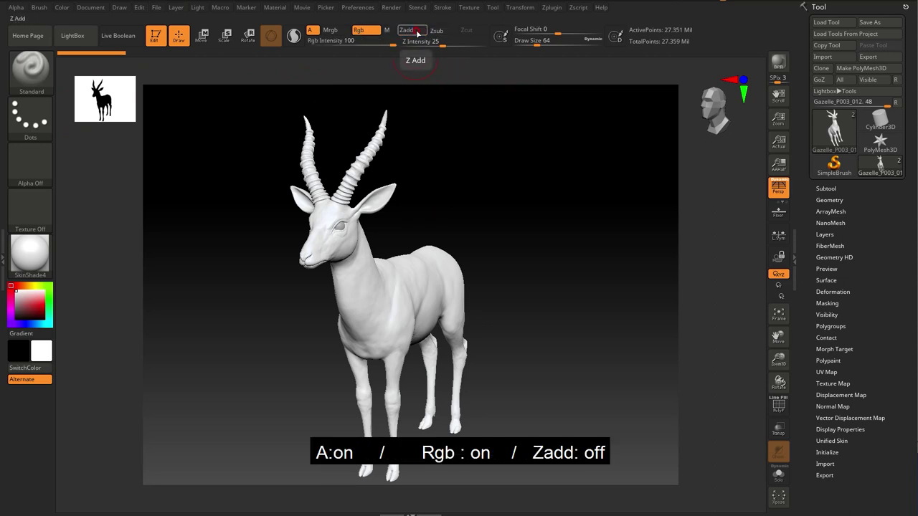
pyautogui.keyDown('alt'); pyautogui.moveTo(521, 241); pyautogui.dragTo(452, 62); pyautogui.keyUp('alt')
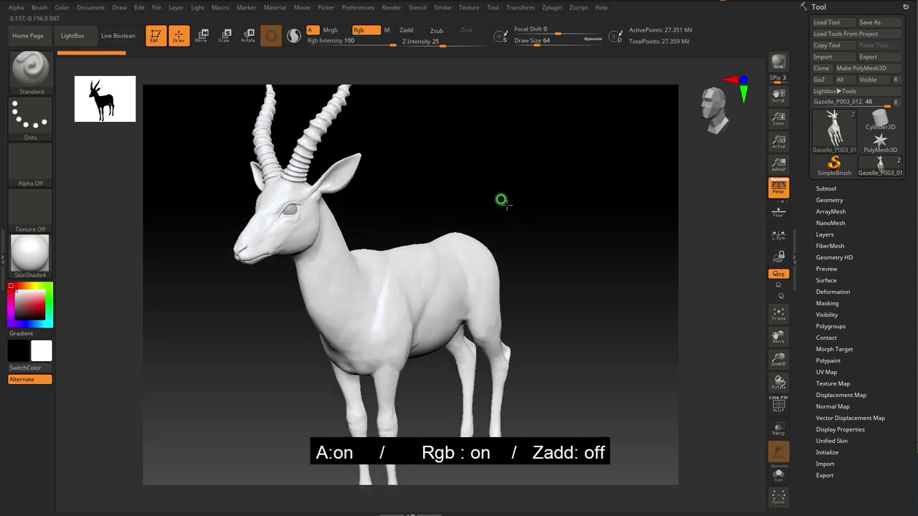
pyautogui.click(440, 8)
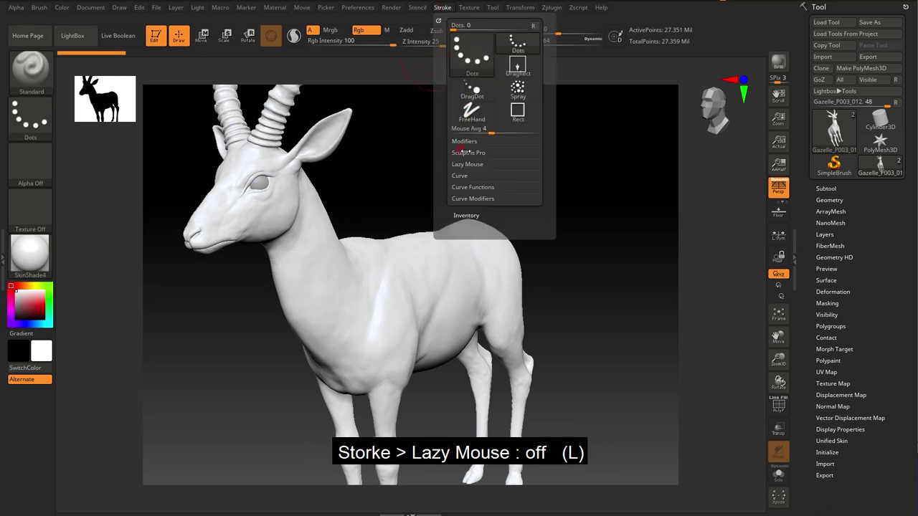
pyautogui.click(459, 164)
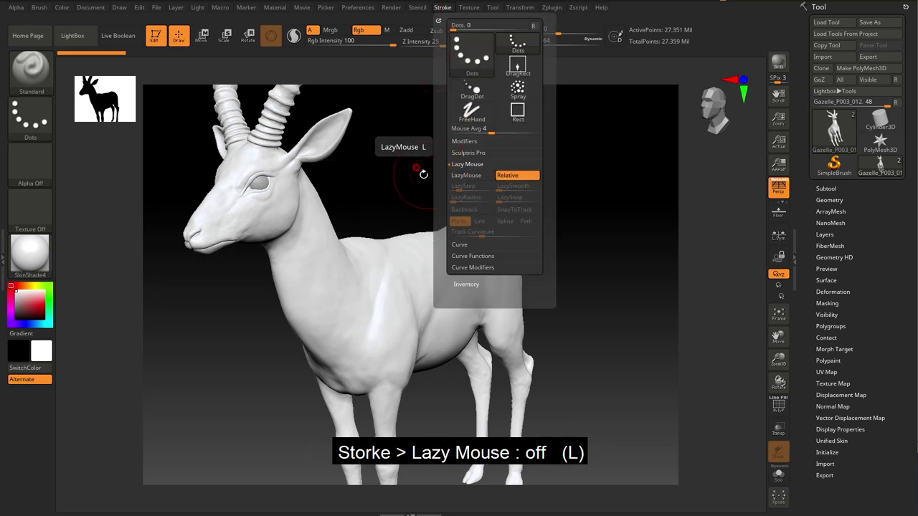
pyautogui.moveTo(409, 174)
pyautogui.mouseDown()
pyautogui.moveTo(473, 179)
pyautogui.moveTo(537, 205)
pyautogui.moveTo(497, 139)
pyautogui.moveTo(497, 176)
pyautogui.moveTo(854, 187)
pyautogui.mouseUp()
pyautogui.click(826, 188)
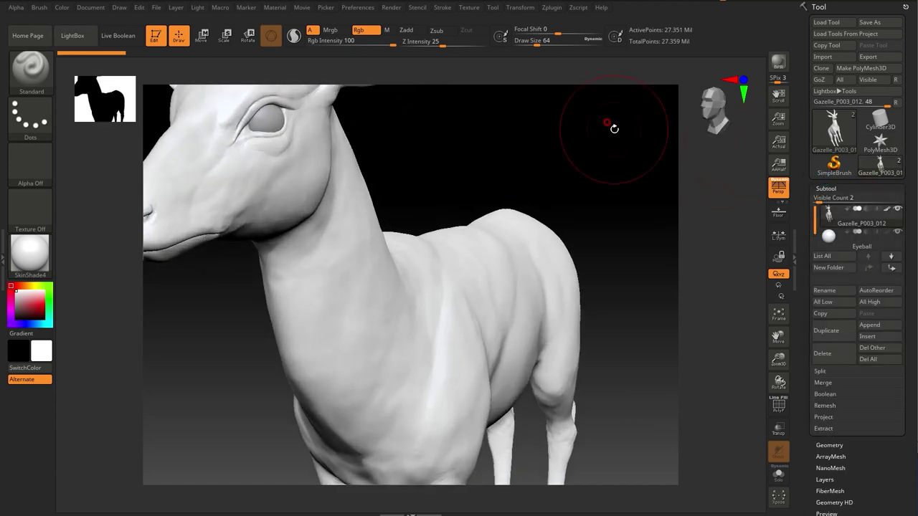
# Step: Make Eyeball the active subtool and FillObject it with a dark reddish-brown colour
pyautogui.keyDown('alt'); pyautogui.moveTo(612, 127); pyautogui.dragTo(666, 172); pyautogui.keyUp('alt')
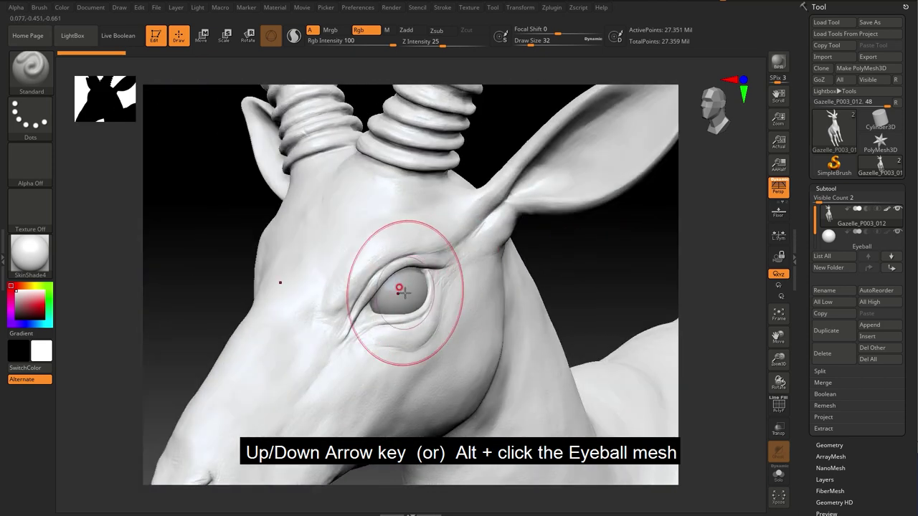
pyautogui.keyDown('alt'); pyautogui.click(399, 292); pyautogui.keyUp('alt')
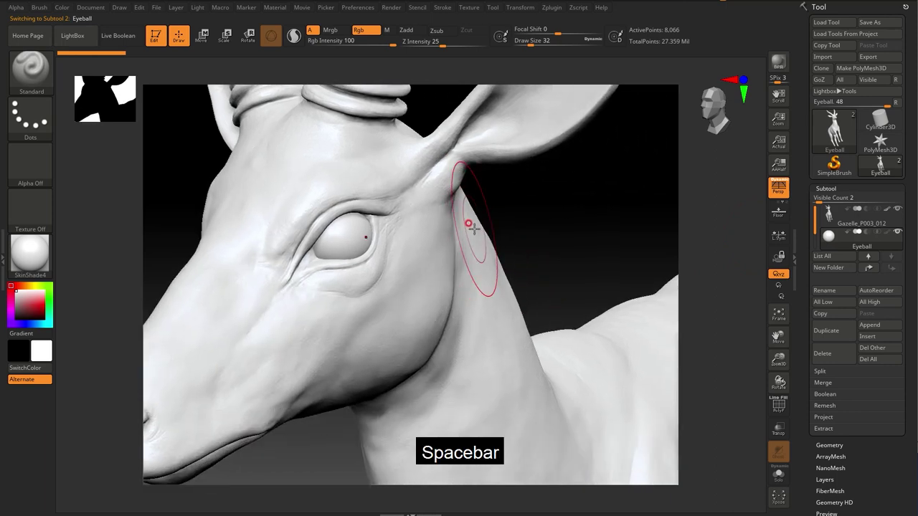
pyautogui.press('space')
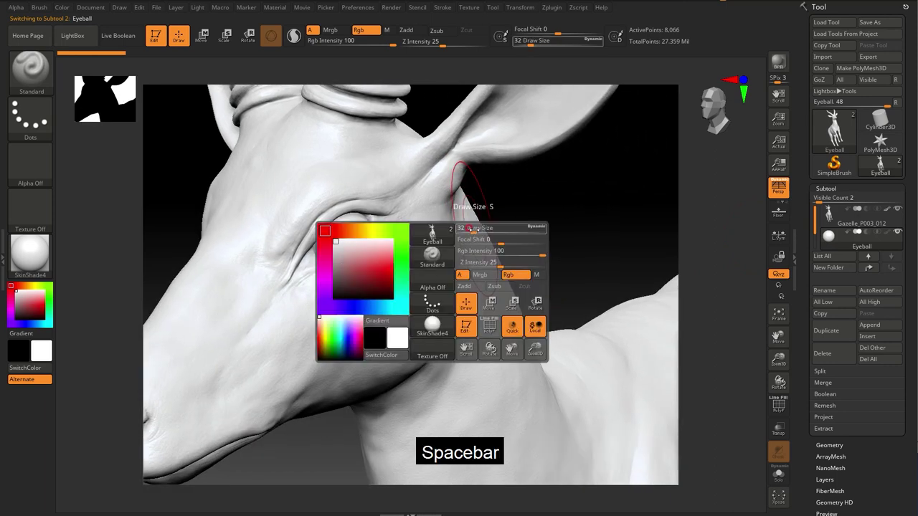
pyautogui.moveTo(334, 267); pyautogui.dragTo(334, 286)
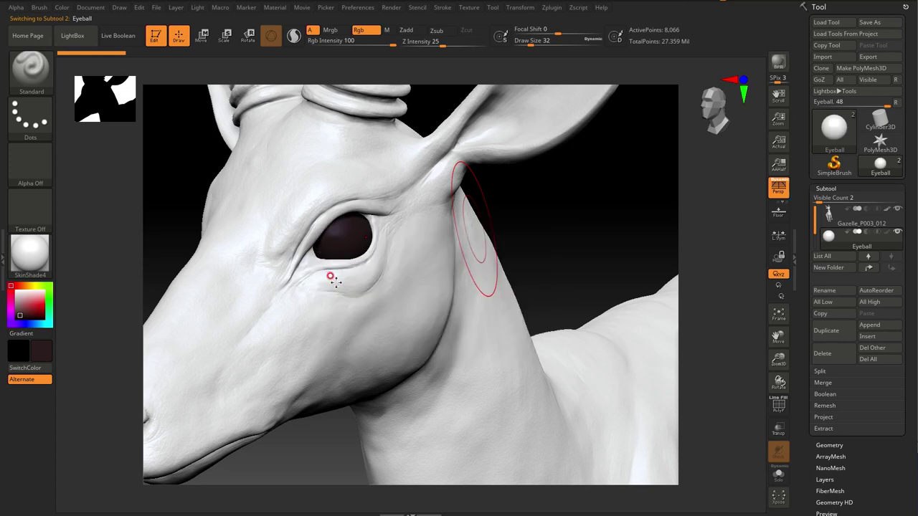
pyautogui.click(63, 7)
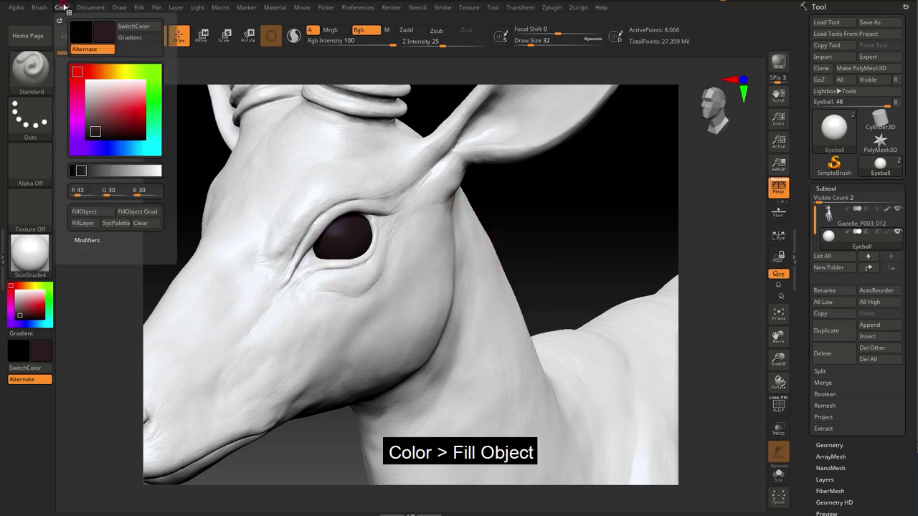
pyautogui.click(105, 217)
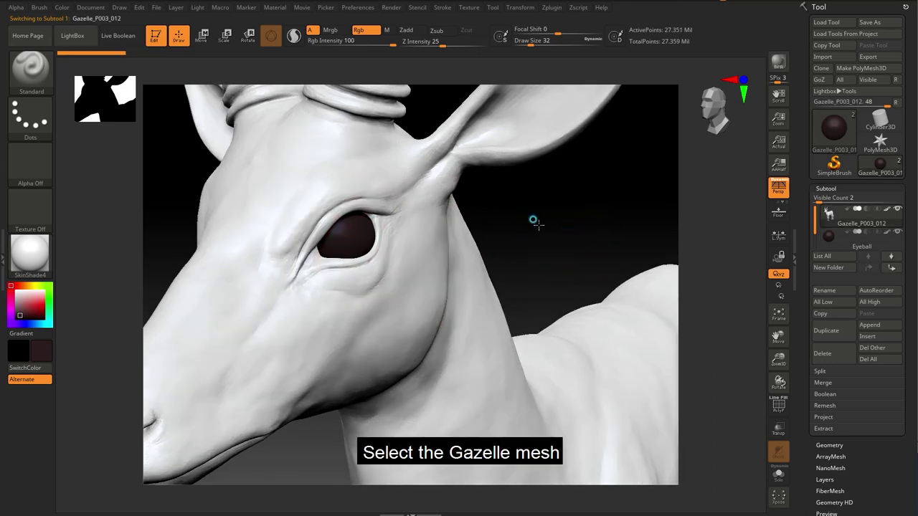
pyautogui.press('space')
# Step: Pick tan (R 194, G 161, B 127) and fill the Gazelle at its highest subdivision
pyautogui.click(101, 238)
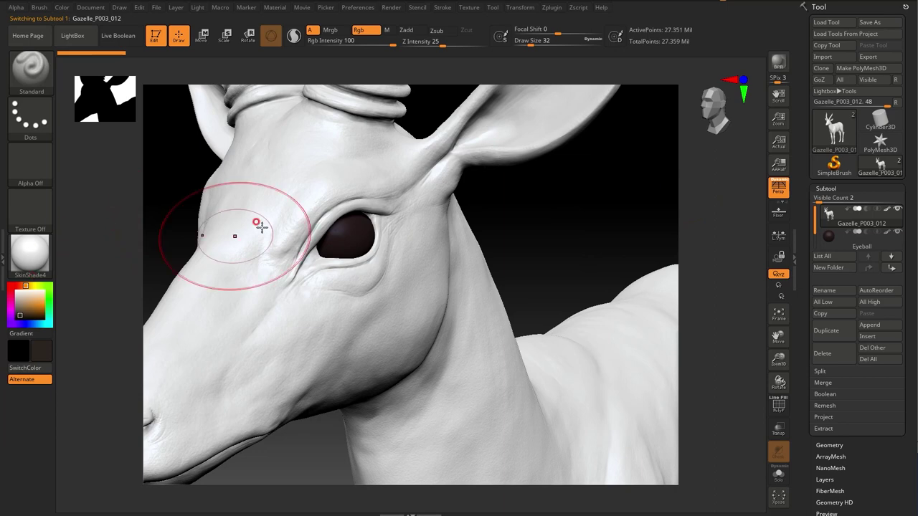
pyautogui.press('space')
pyautogui.moveTo(250, 315); pyautogui.dragTo(201, 247)
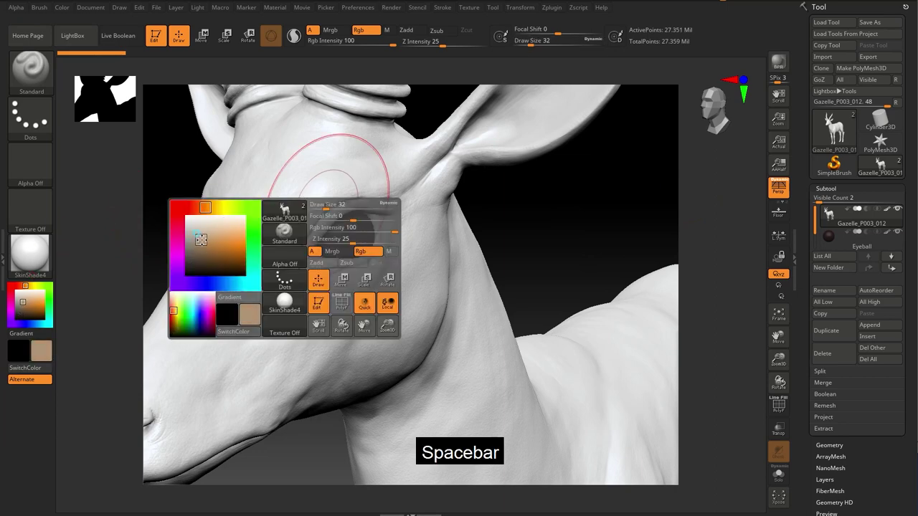
pyautogui.moveTo(203, 238); pyautogui.dragTo(206, 237)
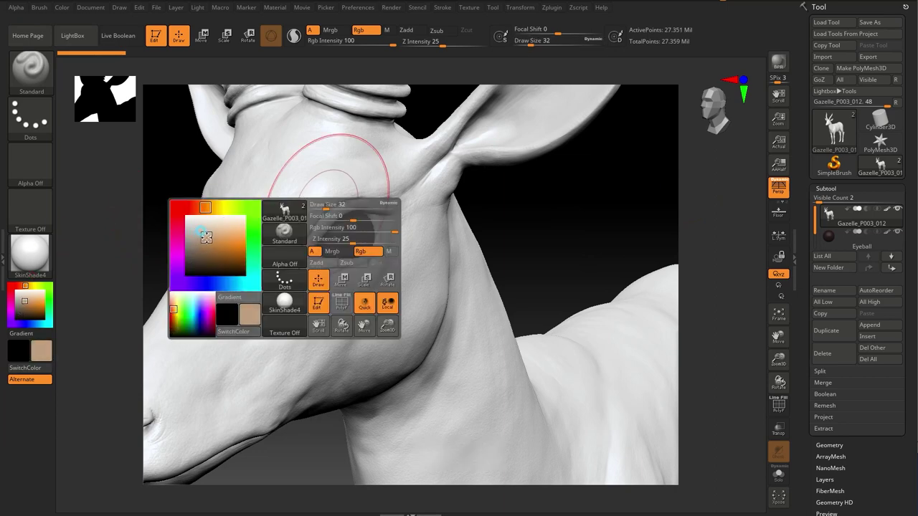
pyautogui.moveTo(586, 213)
pyautogui.mouseDown()
pyautogui.moveTo(520, 246)
pyautogui.moveTo(498, 225)
pyautogui.mouseUp()
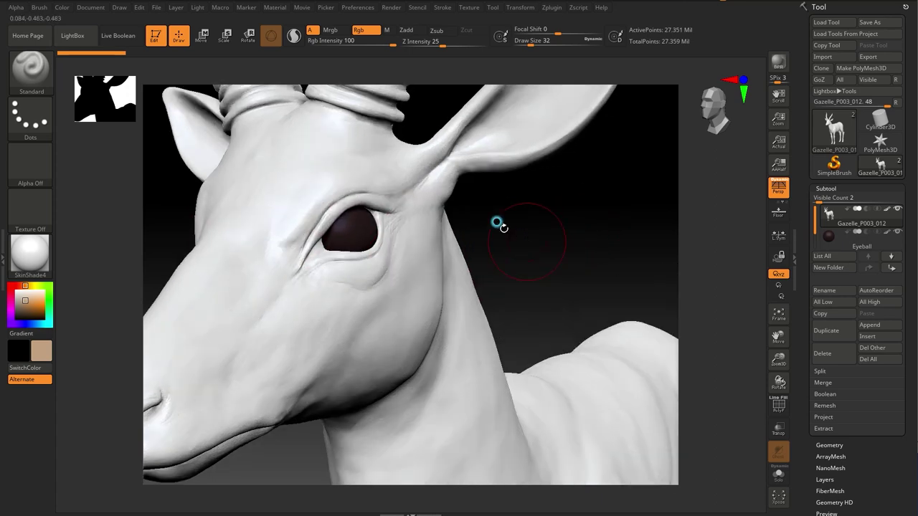
pyautogui.click(840, 444)
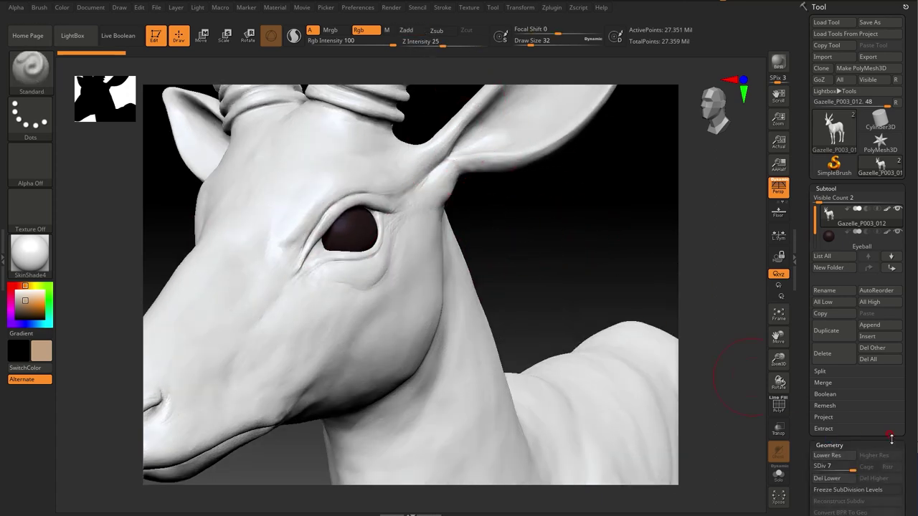
pyautogui.scroll(-3, 903, 434)
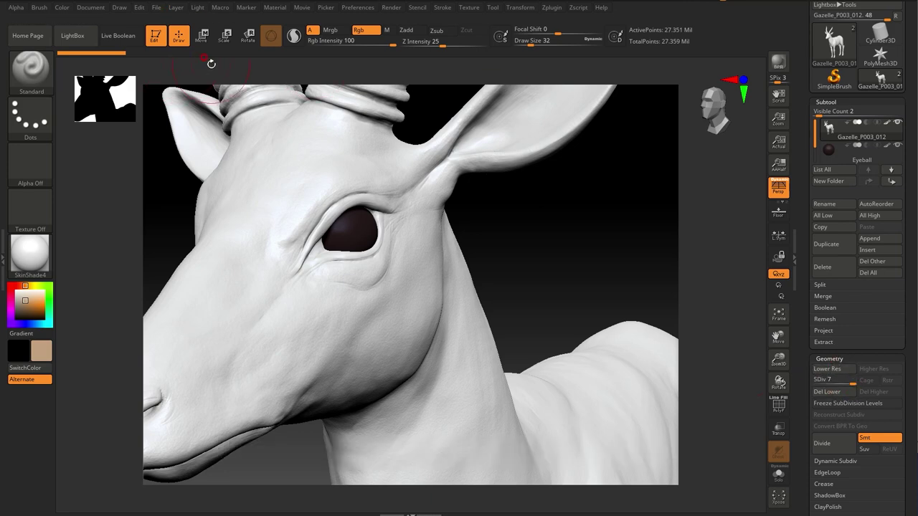
pyautogui.click(65, 8)
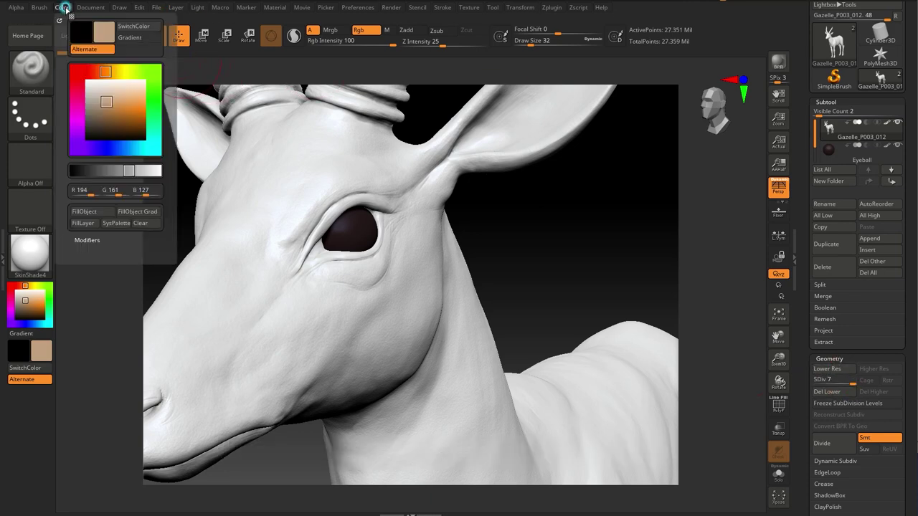
pyautogui.click(90, 212)
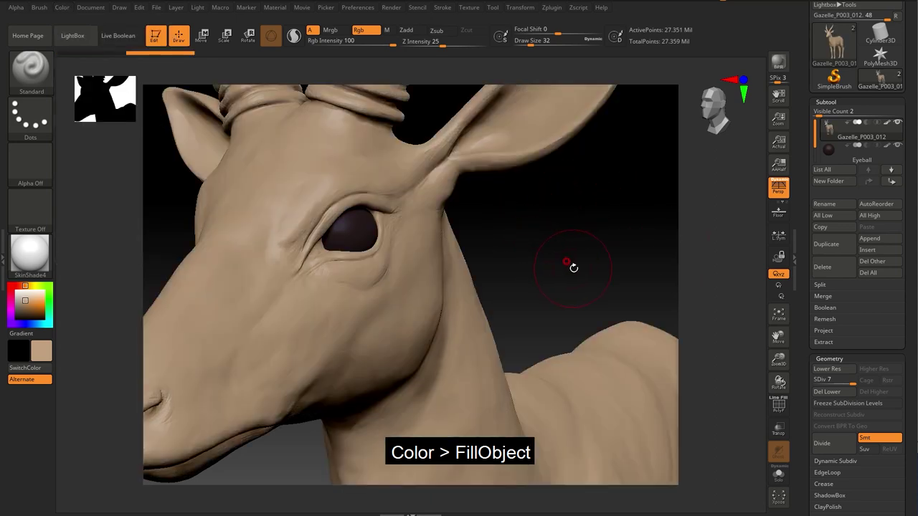
pyautogui.moveTo(570, 267); pyautogui.dragTo(304, 313)
pyautogui.moveTo(540, 276)
pyautogui.mouseDown()
pyautogui.moveTo(563, 178)
pyautogui.moveTo(567, 199)
pyautogui.moveTo(559, 151)
pyautogui.moveTo(497, 222)
pyautogui.moveTo(483, 217)
pyautogui.moveTo(485, 203)
pyautogui.moveTo(491, 239)
pyautogui.moveTo(461, 213)
pyautogui.moveTo(475, 196)
pyautogui.moveTo(473, 216)
pyautogui.moveTo(399, 266)
pyautogui.mouseUp()
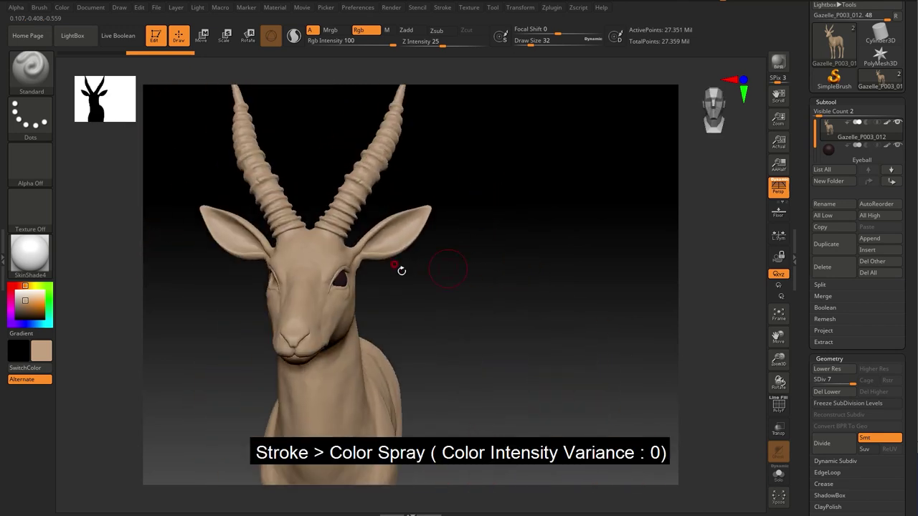
# Step: Use the Color Spray stroke with 0 colour intensity variance and Alpha 07
pyautogui.click(25, 128)
pyautogui.moveTo(225, 127)
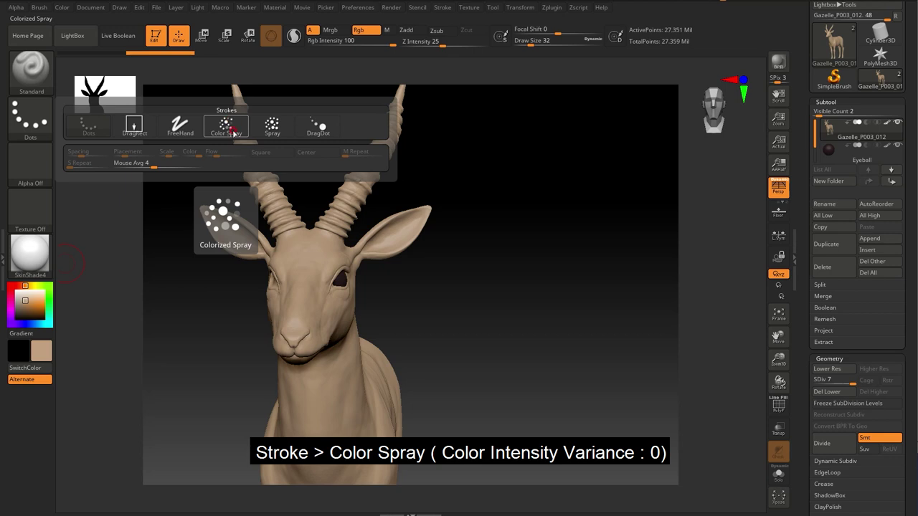
pyautogui.click(226, 128)
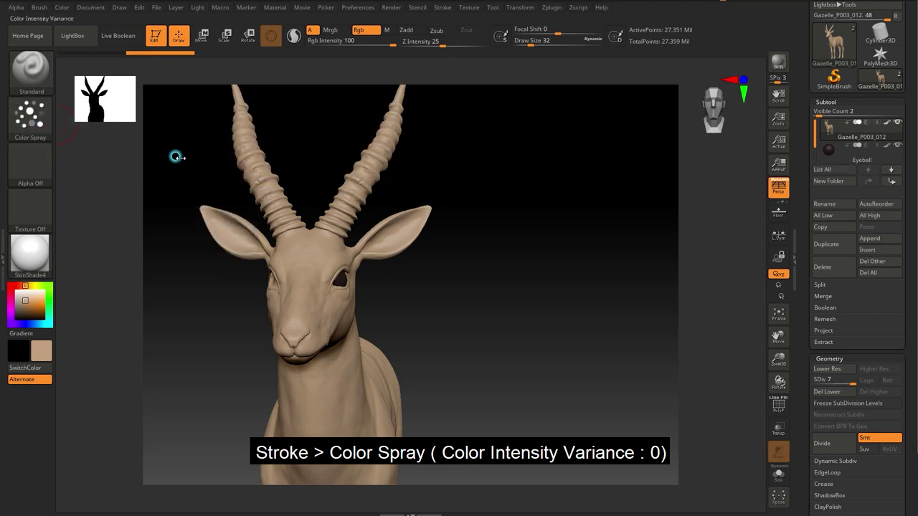
pyautogui.click(44, 129)
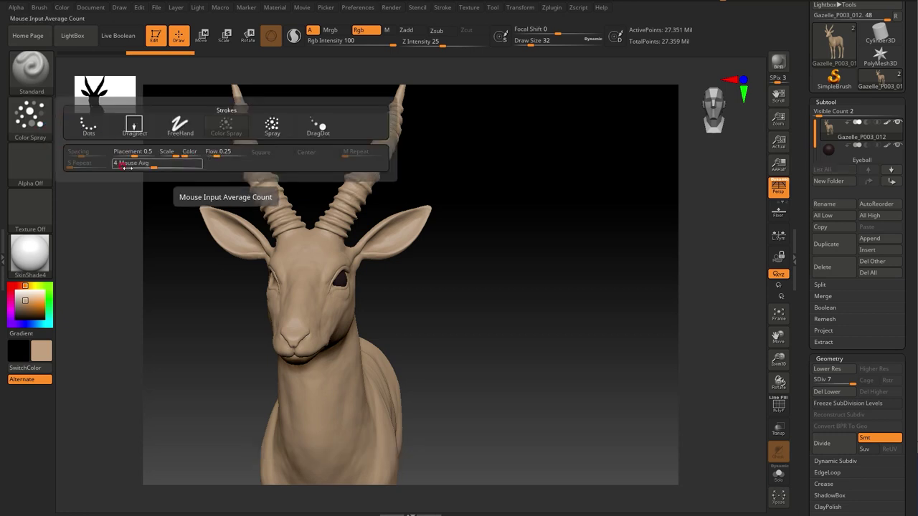
pyautogui.click(39, 172)
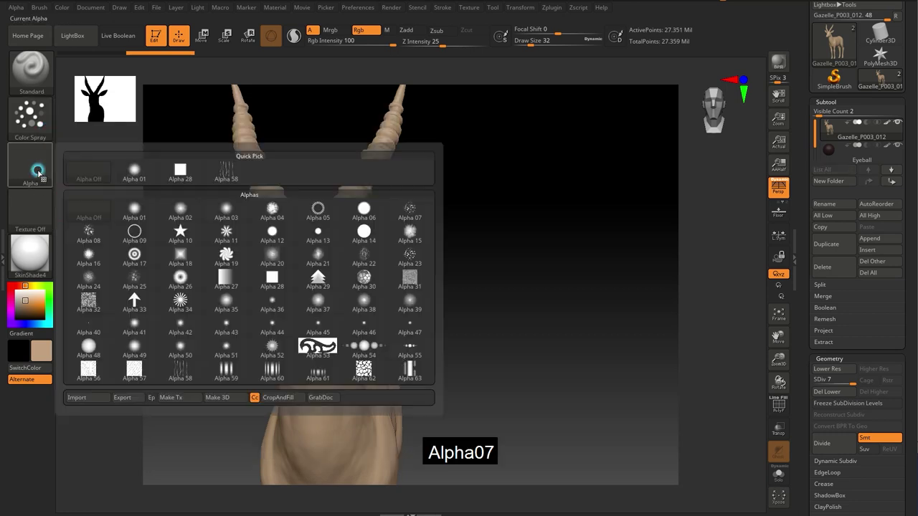
pyautogui.click(406, 210)
pyautogui.moveTo(492, 258)
pyautogui.mouseDown()
pyautogui.moveTo(520, 302)
pyautogui.moveTo(438, 240)
pyautogui.mouseUp()
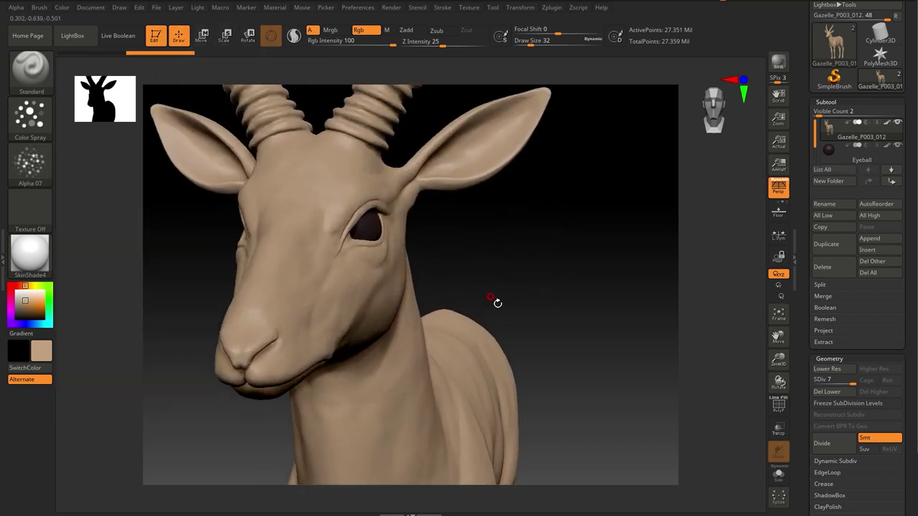
pyautogui.press('space')
# Step: Pick a cream colour and paint it onto the front of the throat
pyautogui.moveTo(327, 285); pyautogui.dragTo(330, 290)
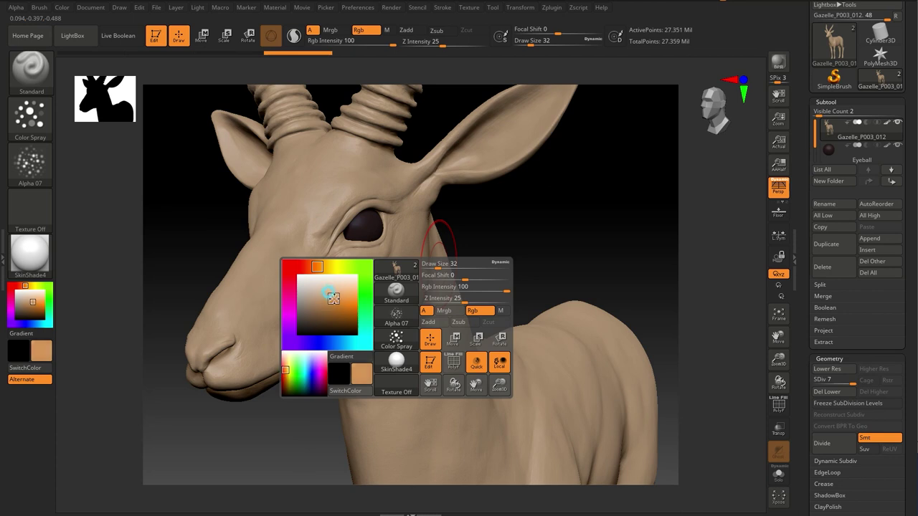
pyautogui.moveTo(507, 248)
pyautogui.mouseDown()
pyautogui.moveTo(495, 236)
pyautogui.moveTo(533, 207)
pyautogui.moveTo(430, 248)
pyautogui.mouseUp()
pyautogui.moveTo(438, 293); pyautogui.dragTo(451, 272)
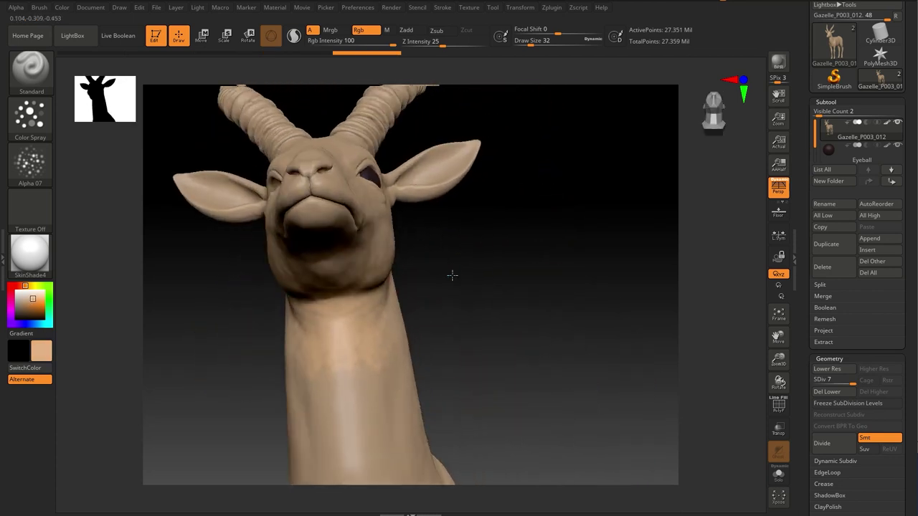
pyautogui.press('space')
pyautogui.moveTo(247, 337); pyautogui.dragTo(255, 332)
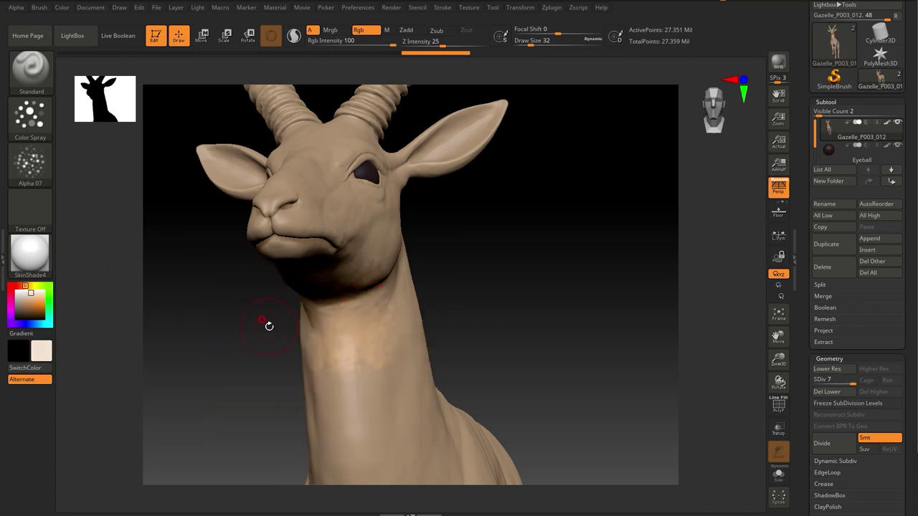
pyautogui.moveTo(488, 379)
pyautogui.mouseDown()
pyautogui.moveTo(502, 314)
pyautogui.moveTo(425, 308)
pyautogui.mouseUp()
pyautogui.moveTo(436, 248)
pyautogui.mouseDown()
pyautogui.moveTo(498, 236)
pyautogui.moveTo(531, 252)
pyautogui.mouseUp()
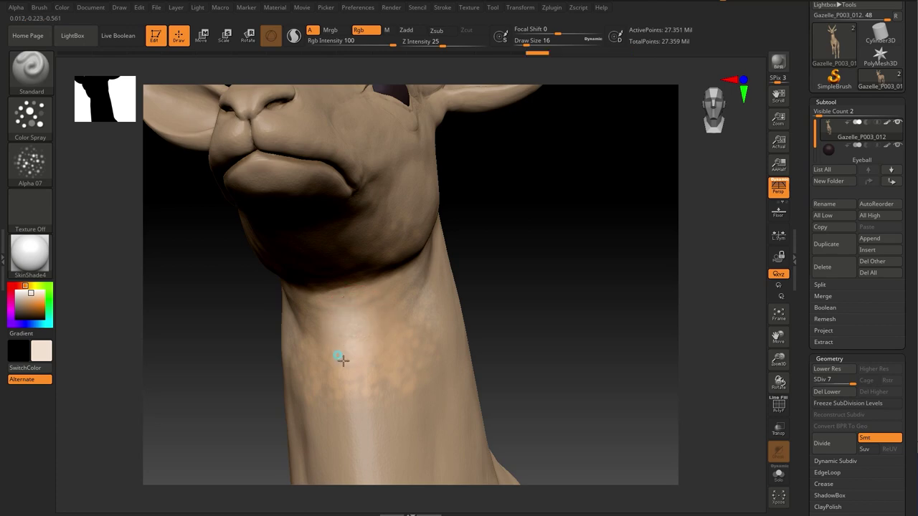
# Step: Lighten the chin, neck, chest and lower jaw with cream, reducing Draw Size to 16
pyautogui.moveTo(359, 340); pyautogui.dragTo(371, 268, button='right')
pyautogui.moveTo(318, 324); pyautogui.dragTo(387, 326, button='right')
pyautogui.moveTo(422, 363)
pyautogui.mouseDown(button='right')
pyautogui.moveTo(580, 299)
pyautogui.moveTo(463, 268)
pyautogui.mouseUp(button='right')
pyautogui.moveTo(271, 363); pyautogui.dragTo(326, 444, button='right')
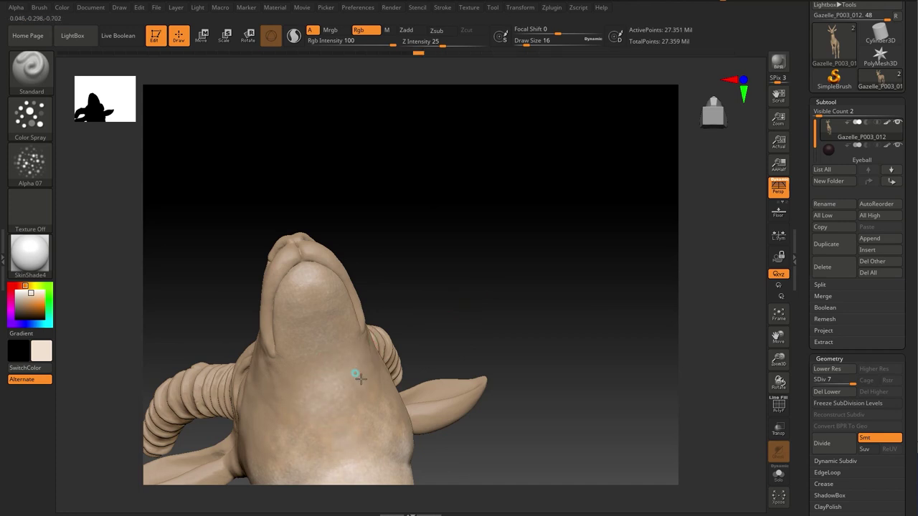
pyautogui.moveTo(314, 285)
pyautogui.mouseDown(button='right')
pyautogui.moveTo(444, 167)
pyautogui.moveTo(467, 347)
pyautogui.moveTo(537, 256)
pyautogui.moveTo(310, 258)
pyautogui.mouseUp(button='right')
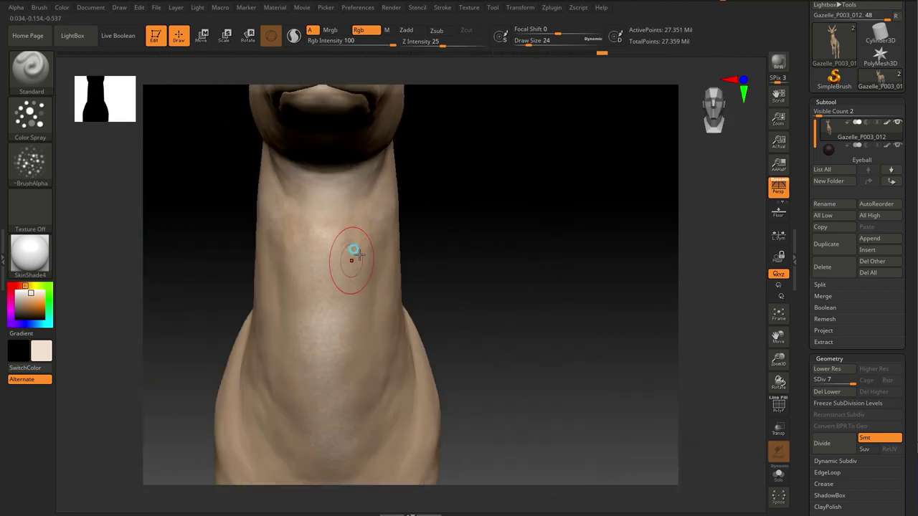
pyautogui.moveTo(344, 248)
pyautogui.mouseDown(button='right')
pyautogui.moveTo(349, 238)
pyautogui.moveTo(544, 301)
pyautogui.moveTo(509, 342)
pyautogui.moveTo(328, 381)
pyautogui.mouseUp(button='right')
pyautogui.moveTo(326, 345)
pyautogui.mouseDown(button='right')
pyautogui.moveTo(514, 332)
pyautogui.moveTo(454, 299)
pyautogui.moveTo(448, 322)
pyautogui.moveTo(393, 329)
pyautogui.moveTo(401, 231)
pyautogui.moveTo(539, 293)
pyautogui.moveTo(402, 273)
pyautogui.mouseUp(button='right')
pyautogui.moveTo(223, 309)
pyautogui.mouseDown(button='right')
pyautogui.moveTo(230, 416)
pyautogui.moveTo(208, 401)
pyautogui.mouseUp(button='right')
pyautogui.press('space')
pyautogui.moveTo(205, 310)
pyautogui.mouseDown(button='right')
pyautogui.moveTo(309, 300)
pyautogui.moveTo(381, 323)
pyautogui.moveTo(337, 437)
pyautogui.moveTo(347, 299)
pyautogui.mouseUp(button='right')
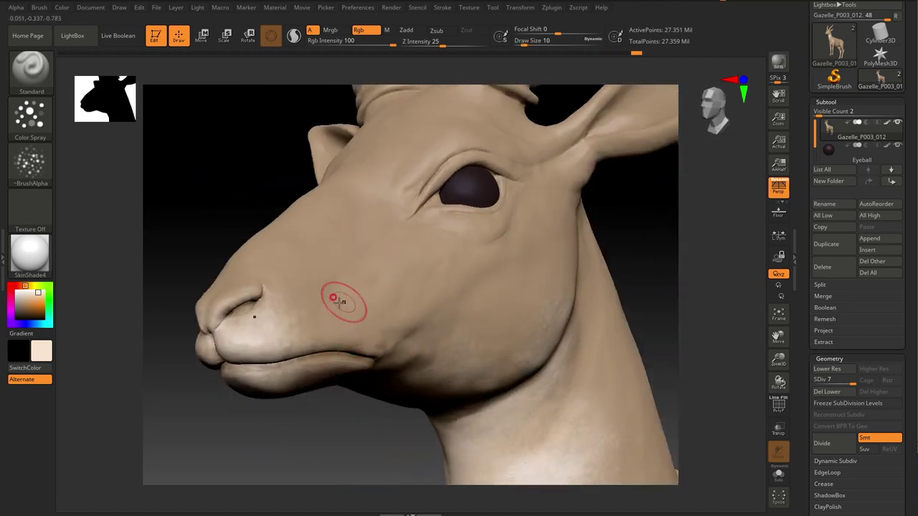
# Step: Choose light cyan, then light pink, as the paint colour
pyautogui.moveTo(322, 370); pyautogui.dragTo(287, 399, button='right')
pyautogui.press('space')
pyautogui.click(206, 387)
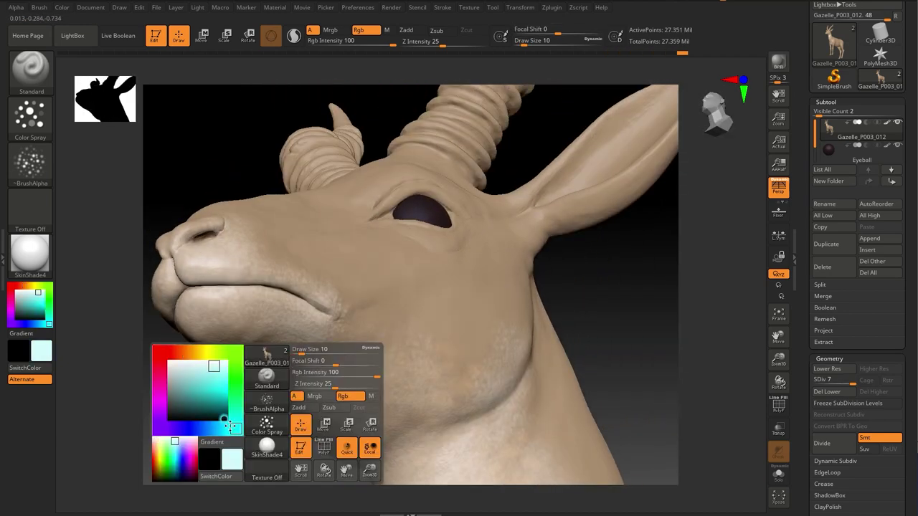
pyautogui.moveTo(276, 290); pyautogui.dragTo(364, 256, button='right')
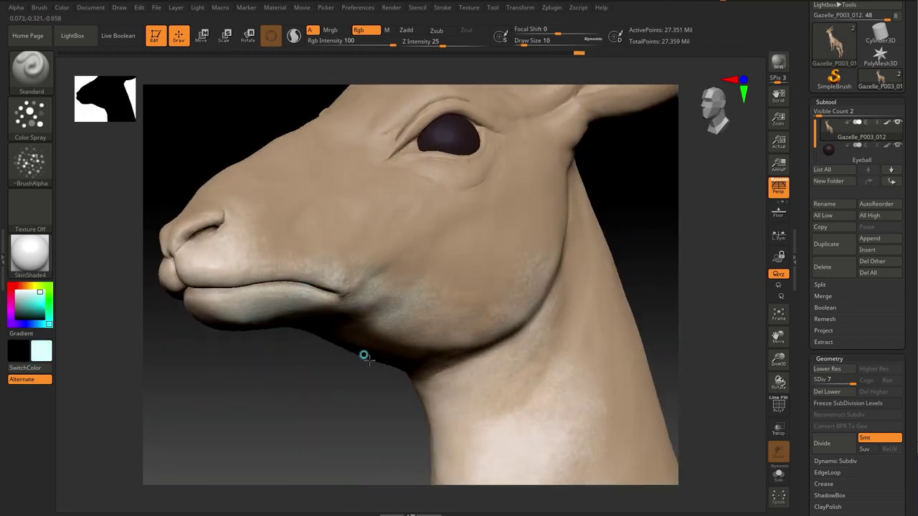
pyautogui.press('space')
pyautogui.click(227, 366)
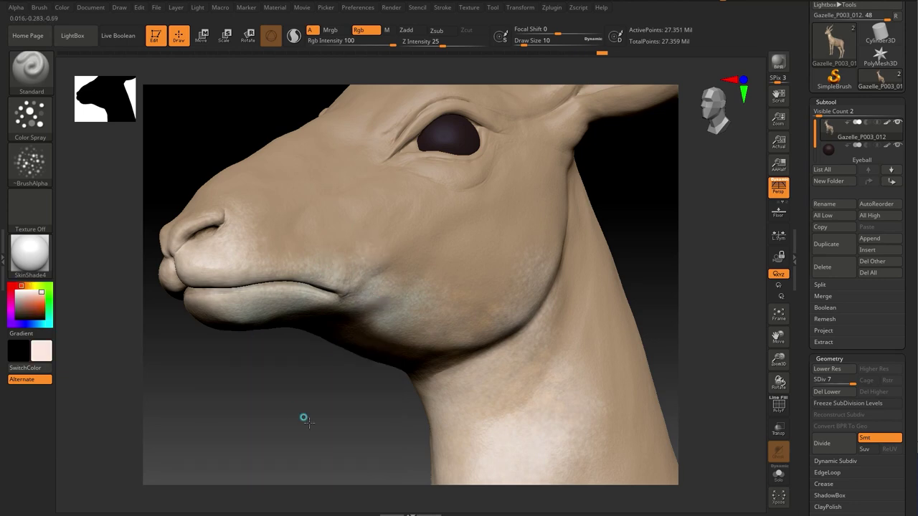
# Step: Paint pale patches on the chin, down the neck and on the cheek
pyautogui.moveTo(304, 411); pyautogui.dragTo(581, 273, button='right')
pyautogui.moveTo(569, 334); pyautogui.dragTo(328, 153, button='right')
pyautogui.moveTo(328, 153)
pyautogui.mouseDown()
pyautogui.moveTo(261, 149)
pyautogui.moveTo(309, 187)
pyautogui.moveTo(294, 183)
pyautogui.moveTo(337, 379)
pyautogui.mouseUp()
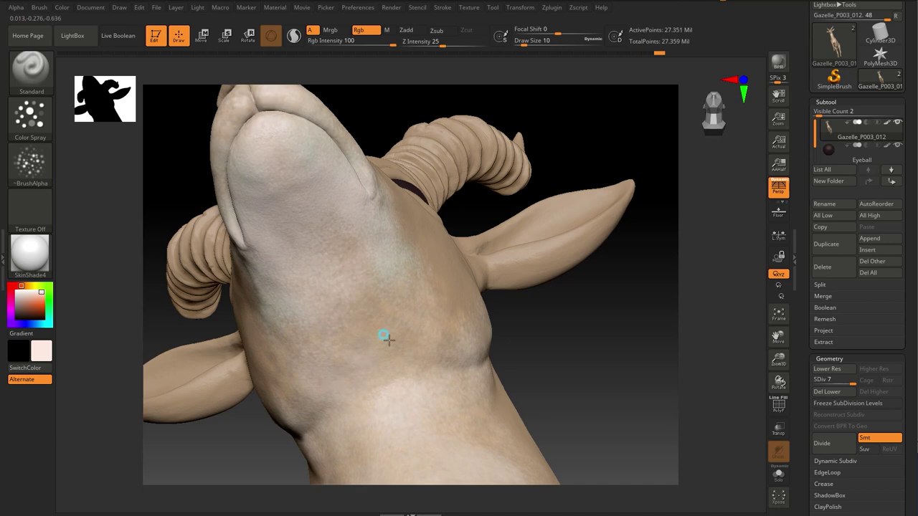
pyautogui.moveTo(403, 297)
pyautogui.mouseDown(button='right')
pyautogui.moveTo(621, 362)
pyautogui.moveTo(580, 294)
pyautogui.moveTo(557, 301)
pyautogui.moveTo(349, 217)
pyautogui.mouseUp(button='right')
pyautogui.moveTo(349, 217); pyautogui.dragTo(430, 279)
pyautogui.moveTo(607, 240)
pyautogui.mouseDown(button='right')
pyautogui.moveTo(397, 269)
pyautogui.moveTo(349, 263)
pyautogui.moveTo(461, 277)
pyautogui.mouseUp(button='right')
# Step: Set the secondary colour to white and highlight the muzzle and ear tip
pyautogui.press('space')
pyautogui.click(228, 289)
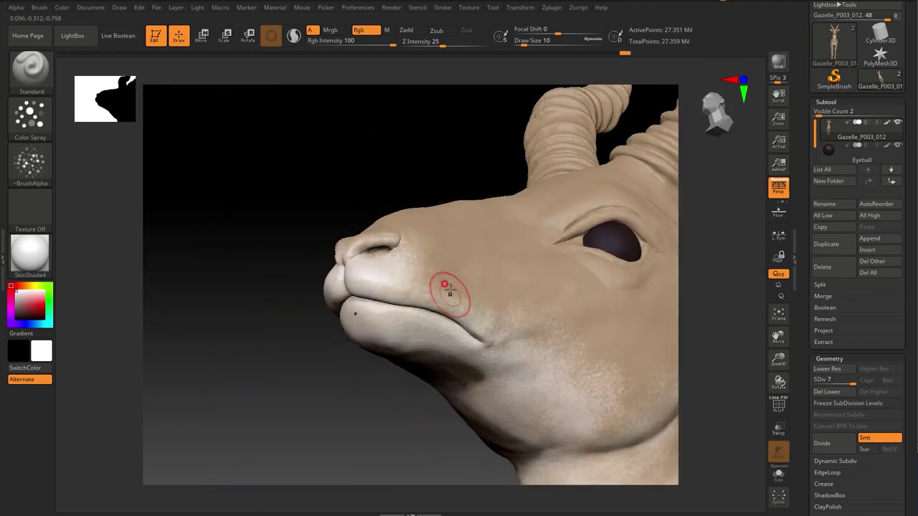
pyautogui.moveTo(322, 423)
pyautogui.mouseDown(button='right')
pyautogui.moveTo(594, 308)
pyautogui.moveTo(307, 369)
pyautogui.mouseUp(button='right')
pyautogui.moveTo(308, 371)
pyautogui.mouseDown()
pyautogui.moveTo(318, 375)
pyautogui.moveTo(402, 283)
pyautogui.mouseUp()
pyautogui.moveTo(631, 248)
pyautogui.mouseDown(button='right')
pyautogui.moveTo(649, 308)
pyautogui.moveTo(596, 339)
pyautogui.moveTo(524, 187)
pyautogui.mouseUp(button='right')
pyautogui.moveTo(524, 187); pyautogui.dragTo(524, 186)
pyautogui.moveTo(524, 187)
pyautogui.mouseDown(button='right')
pyautogui.moveTo(569, 328)
pyautogui.moveTo(547, 324)
pyautogui.moveTo(544, 201)
pyautogui.mouseUp(button='right')
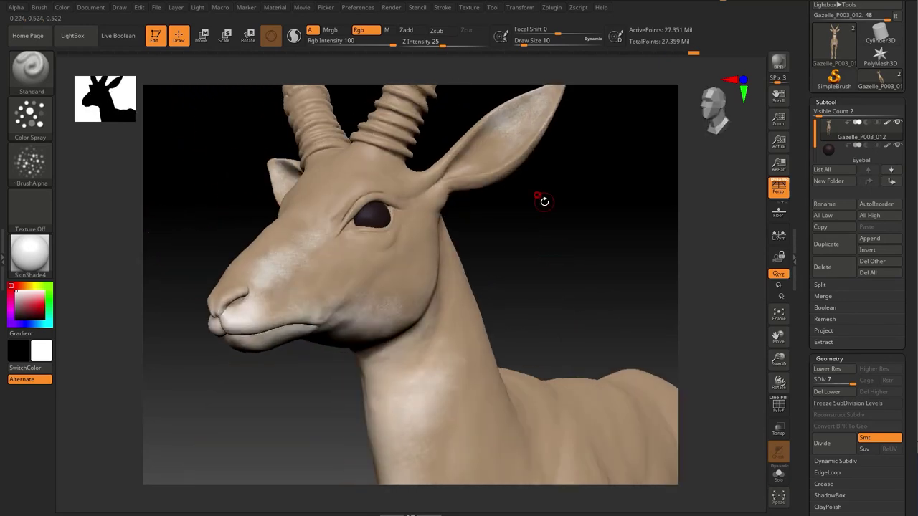
pyautogui.moveTo(559, 262)
pyautogui.mouseDown(button='right')
pyautogui.moveTo(643, 413)
pyautogui.moveTo(526, 423)
pyautogui.moveTo(507, 345)
pyautogui.moveTo(524, 414)
pyautogui.moveTo(437, 256)
pyautogui.mouseUp(button='right')
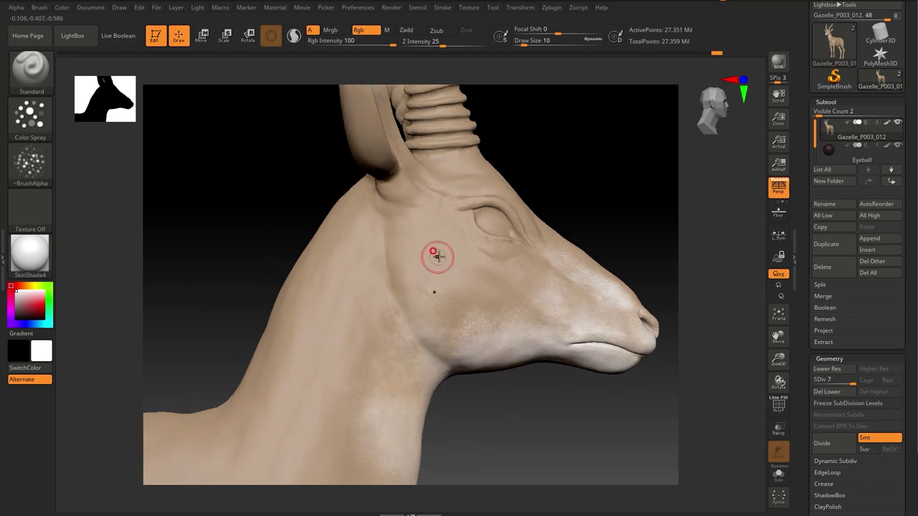
# Step: Pick a redder colour and paint a reddish stroke down the front of the neck
pyautogui.press('space')
pyautogui.moveTo(308, 361); pyautogui.dragTo(384, 285)
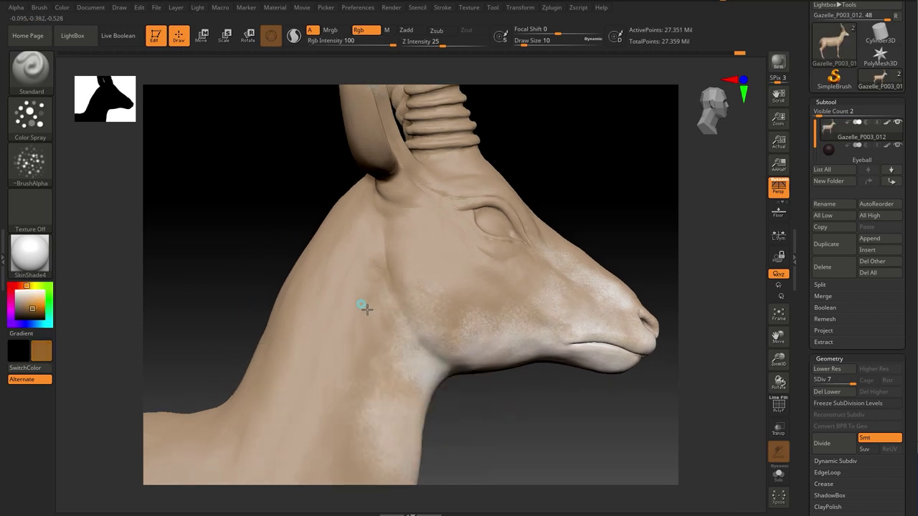
pyautogui.moveTo(378, 242)
pyautogui.mouseDown(button='right')
pyautogui.moveTo(547, 430)
pyautogui.moveTo(571, 363)
pyautogui.moveTo(514, 322)
pyautogui.moveTo(319, 390)
pyautogui.mouseUp(button='right')
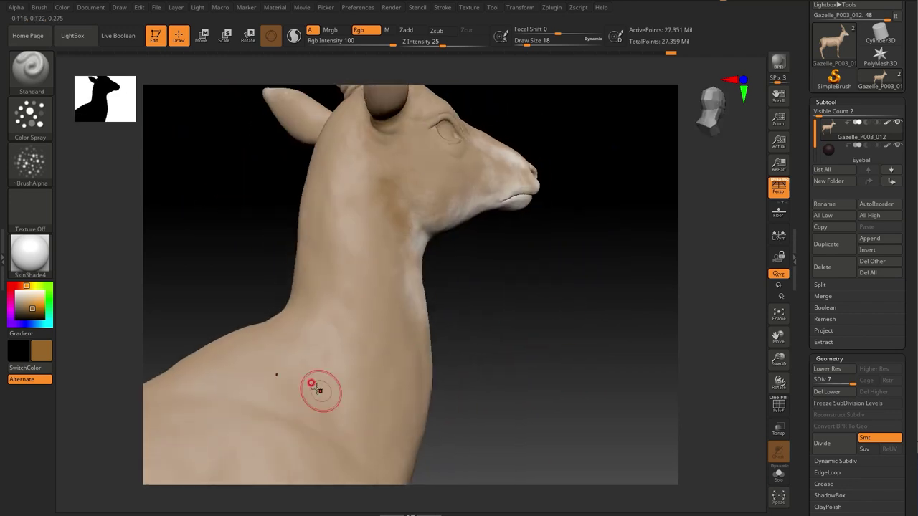
pyautogui.moveTo(381, 184)
pyautogui.mouseDown(button='right')
pyautogui.moveTo(583, 301)
pyautogui.moveTo(386, 319)
pyautogui.moveTo(379, 204)
pyautogui.mouseUp(button='right')
pyautogui.press('space')
pyautogui.click(387, 323)
pyautogui.moveTo(378, 165)
pyautogui.mouseDown()
pyautogui.moveTo(420, 143)
pyautogui.moveTo(381, 328)
pyautogui.moveTo(359, 345)
pyautogui.mouseUp()
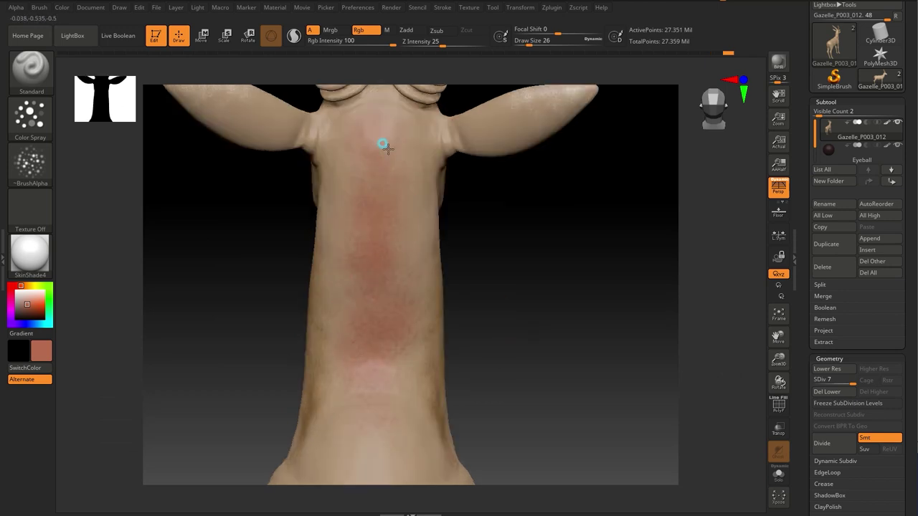
# Step: Try a short orange stroke on the neck, then undo it
pyautogui.press('space')
pyautogui.click(263, 244)
pyautogui.moveTo(377, 172); pyautogui.dragTo(367, 265)
pyautogui.press('space')
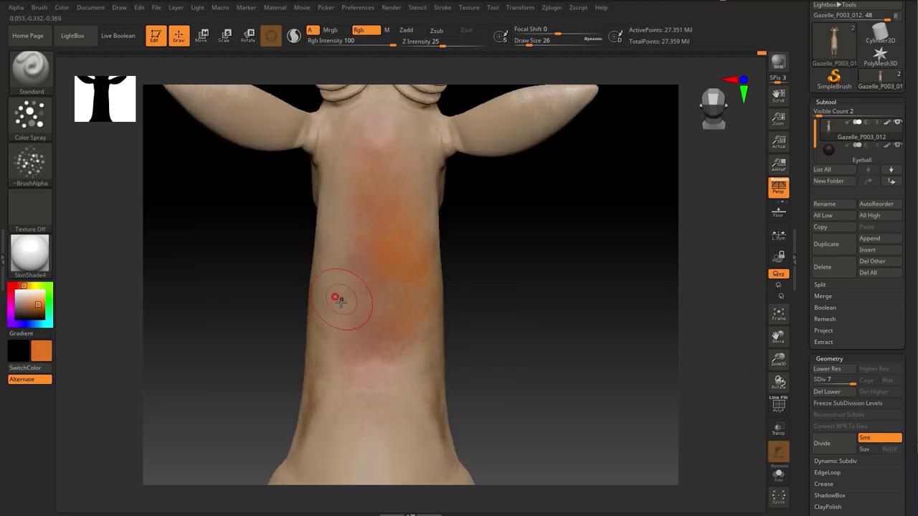
pyautogui.hotkey('ctrl', 'z')
# Step: Darken the upper neck with dark brown and red, then pick a darker brown
pyautogui.press('space')
pyautogui.click(313, 369)
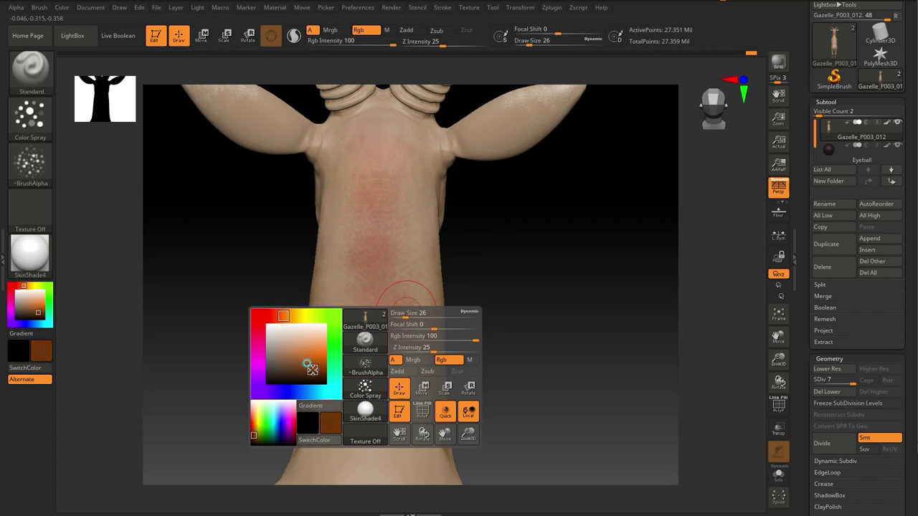
pyautogui.moveTo(393, 147); pyautogui.dragTo(387, 195)
pyautogui.moveTo(402, 244); pyautogui.dragTo(373, 129, button='right')
pyautogui.moveTo(373, 129)
pyautogui.mouseDown()
pyautogui.moveTo(364, 186)
pyautogui.moveTo(378, 126)
pyautogui.mouseUp()
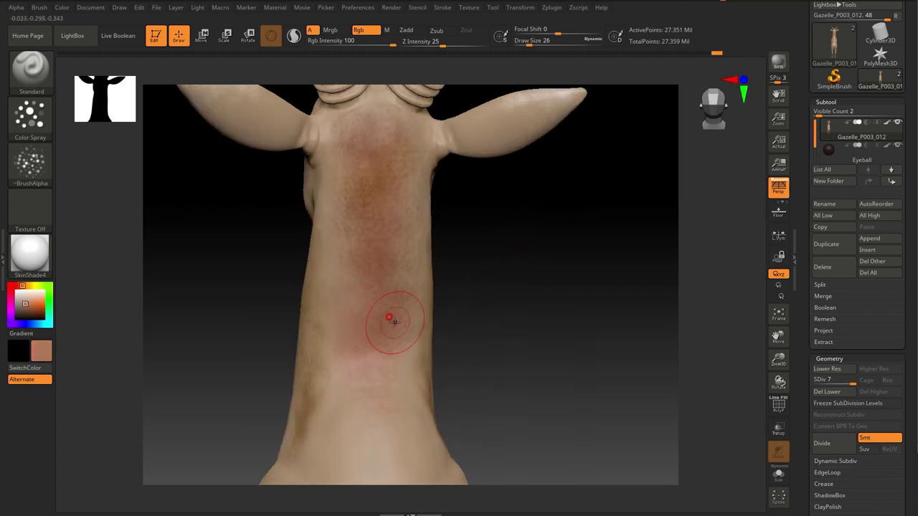
pyautogui.moveTo(380, 251); pyautogui.dragTo(362, 252, button='right')
pyautogui.press('space')
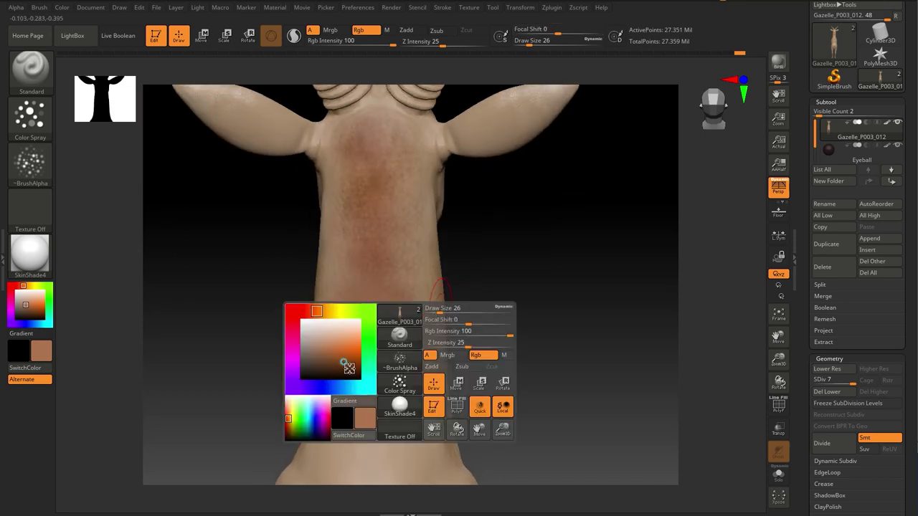
pyautogui.click(352, 367)
# Step: Raise Draw Size to 38 and spray darker brown over the neck and back
pyautogui.moveTo(539, 372); pyautogui.dragTo(387, 332, button='right')
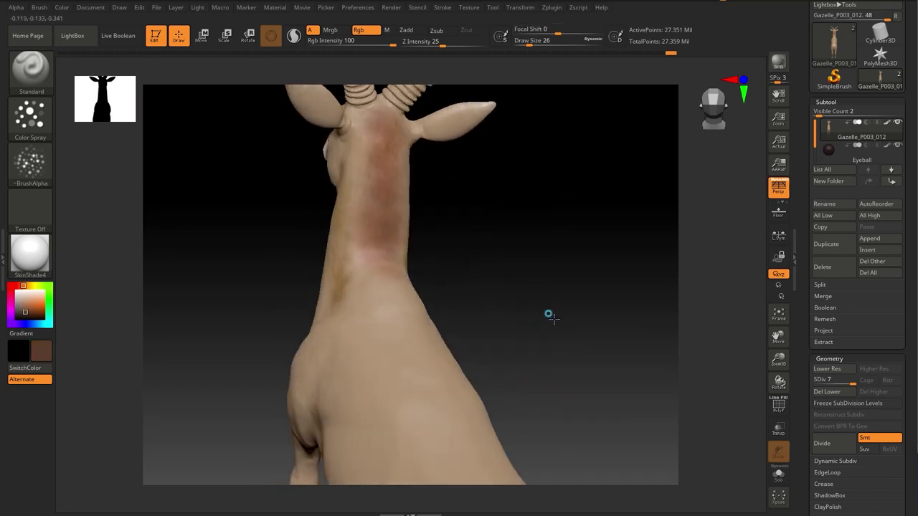
pyautogui.press('space')
pyautogui.moveTo(388, 332); pyautogui.dragTo(396, 332)
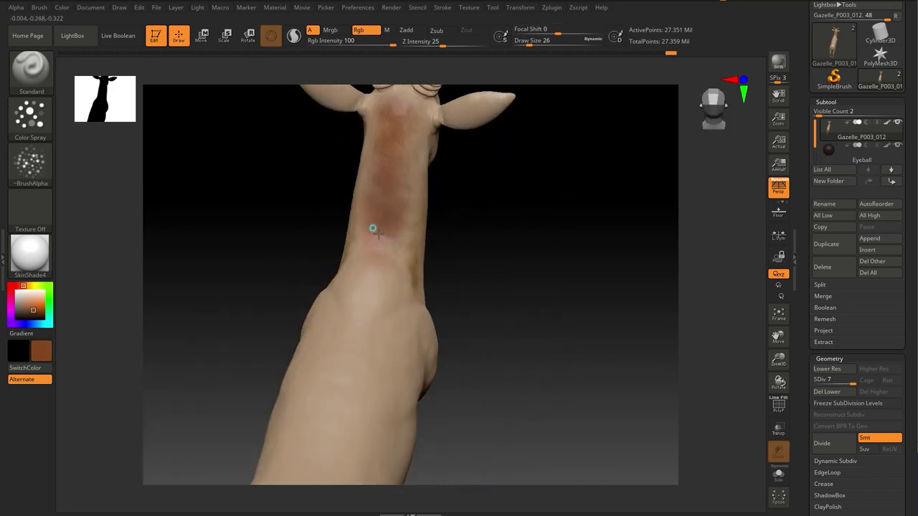
pyautogui.moveTo(373, 229); pyautogui.dragTo(352, 322)
pyautogui.moveTo(352, 322); pyautogui.dragTo(378, 225, button='right')
pyautogui.moveTo(378, 225); pyautogui.dragTo(340, 398)
pyautogui.moveTo(340, 398)
pyautogui.mouseDown(button='right')
pyautogui.moveTo(475, 311)
pyautogui.moveTo(444, 383)
pyautogui.mouseUp(button='right')
pyautogui.moveTo(420, 315)
pyautogui.mouseDown()
pyautogui.moveTo(338, 389)
pyautogui.moveTo(491, 208)
pyautogui.mouseUp()
pyautogui.moveTo(492, 207)
pyautogui.mouseDown(button='right')
pyautogui.moveTo(512, 205)
pyautogui.moveTo(346, 301)
pyautogui.moveTo(518, 292)
pyautogui.moveTo(606, 235)
pyautogui.moveTo(316, 325)
pyautogui.mouseUp(button='right')
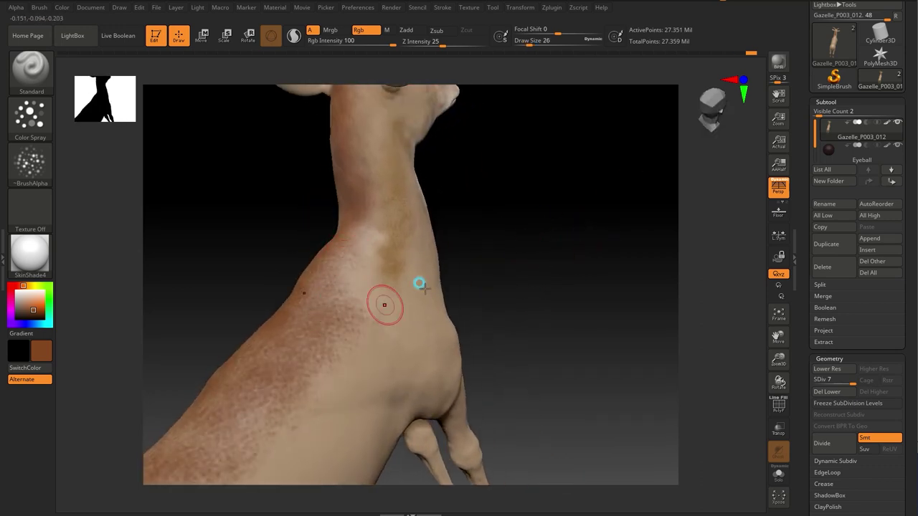
# Step: Swap main and secondary colours and set the secondary colour to brown for the body
pyautogui.press('v')
pyautogui.moveTo(507, 208)
pyautogui.mouseDown(button='right')
pyautogui.moveTo(358, 313)
pyautogui.moveTo(518, 258)
pyautogui.moveTo(317, 335)
pyautogui.mouseUp(button='right')
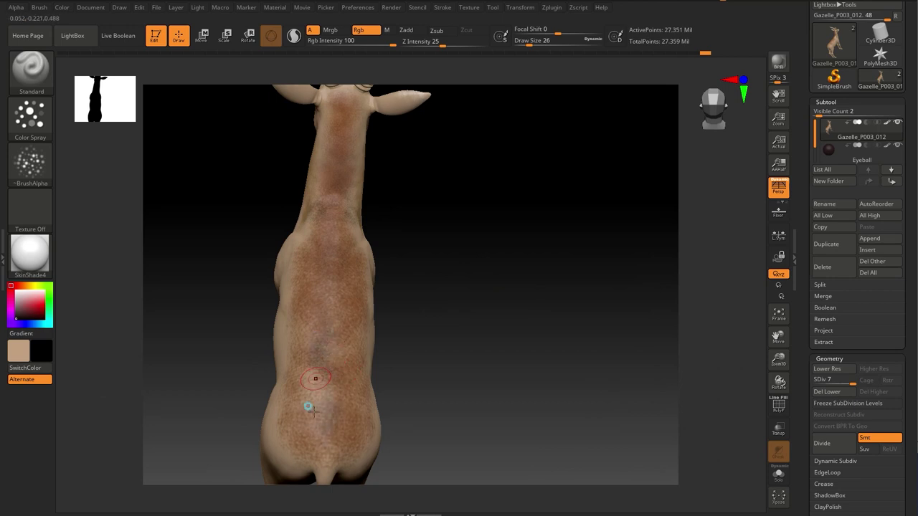
pyautogui.press('c')
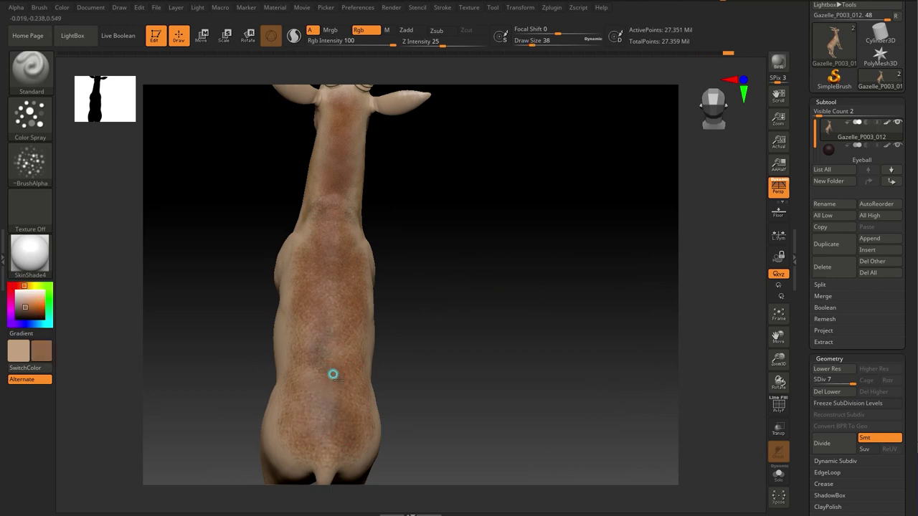
pyautogui.moveTo(423, 190)
pyautogui.mouseDown()
pyautogui.moveTo(424, 250)
pyautogui.moveTo(477, 350)
pyautogui.moveTo(557, 348)
pyautogui.moveTo(588, 211)
pyautogui.moveTo(420, 392)
pyautogui.moveTo(461, 270)
pyautogui.moveTo(555, 209)
pyautogui.moveTo(403, 256)
pyautogui.moveTo(307, 153)
pyautogui.moveTo(389, 328)
pyautogui.mouseUp()
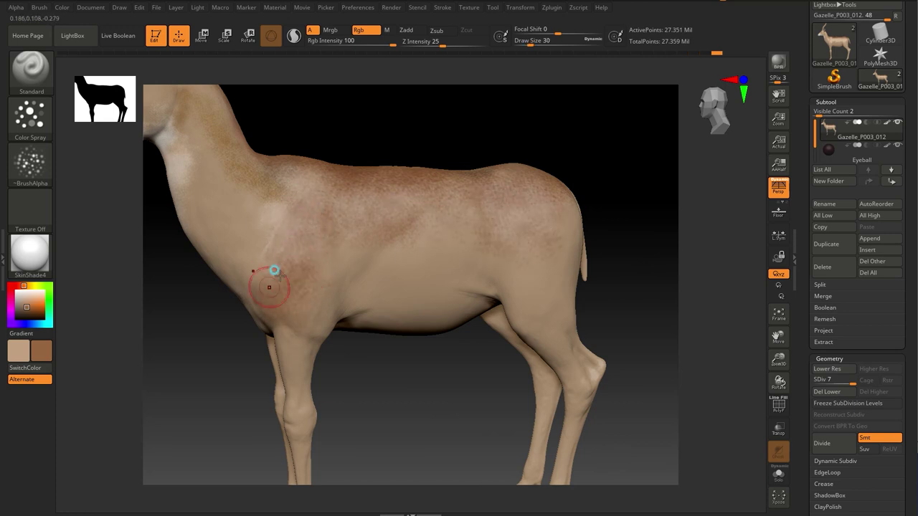
pyautogui.moveTo(305, 313)
pyautogui.keyDown('alt'); pyautogui.mouseDown()
pyautogui.moveTo(399, 404)
pyautogui.moveTo(246, 246)
pyautogui.mouseUp(); pyautogui.keyUp('alt')
pyautogui.press('space')
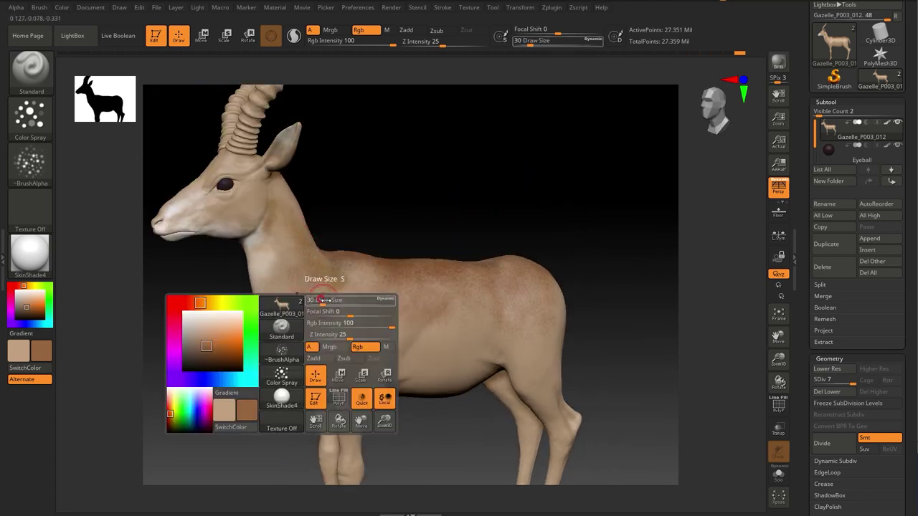
pyautogui.moveTo(339, 292)
pyautogui.mouseDown()
pyautogui.moveTo(334, 285)
pyautogui.moveTo(428, 199)
pyautogui.moveTo(504, 172)
pyautogui.moveTo(362, 136)
pyautogui.moveTo(405, 303)
pyautogui.mouseUp()
# Step: Shrink the brush to size 9 and choose a darker brown colour
pyautogui.press('[')
pyautogui.press('[')
pyautogui.press('[')
pyautogui.moveTo(221, 379); pyautogui.dragTo(258, 385)
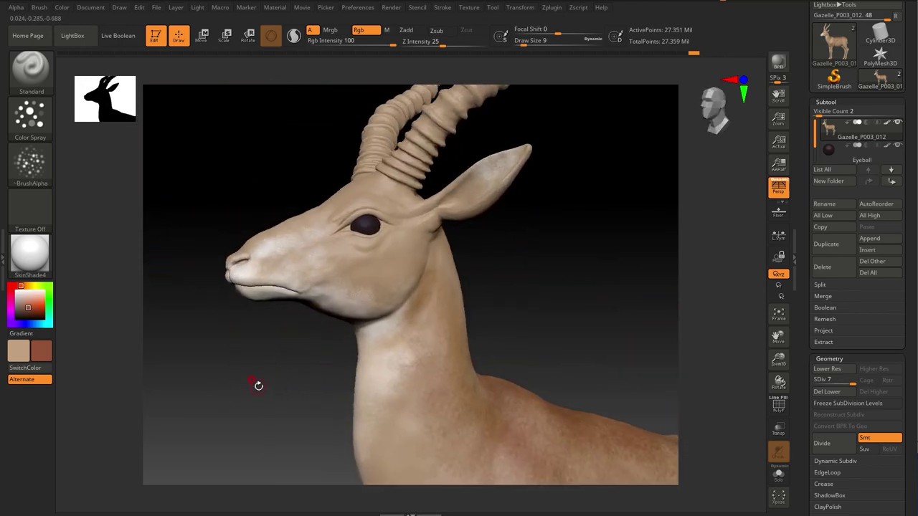
pyautogui.press('c')
pyautogui.moveTo(309, 246)
pyautogui.mouseDown()
pyautogui.moveTo(423, 272)
pyautogui.moveTo(276, 335)
pyautogui.moveTo(436, 387)
pyautogui.moveTo(547, 354)
pyautogui.moveTo(266, 272)
pyautogui.mouseUp()
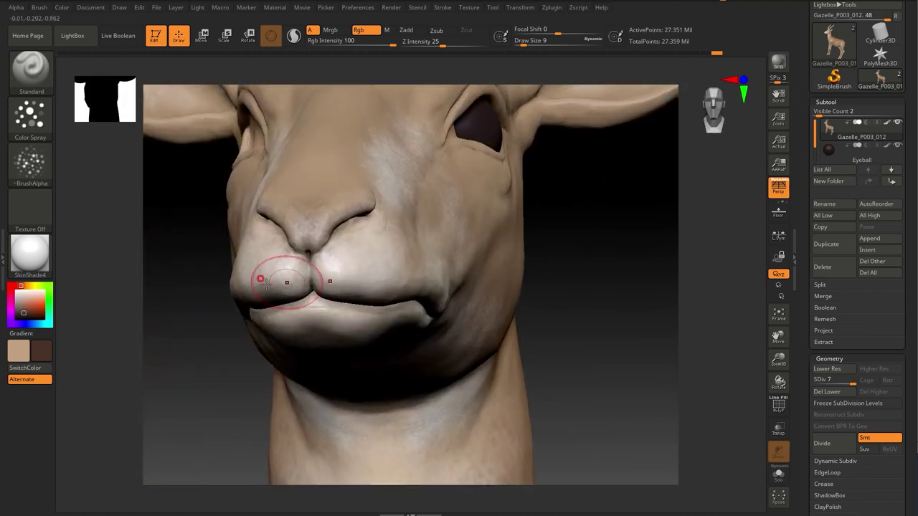
pyautogui.click(47, 122)
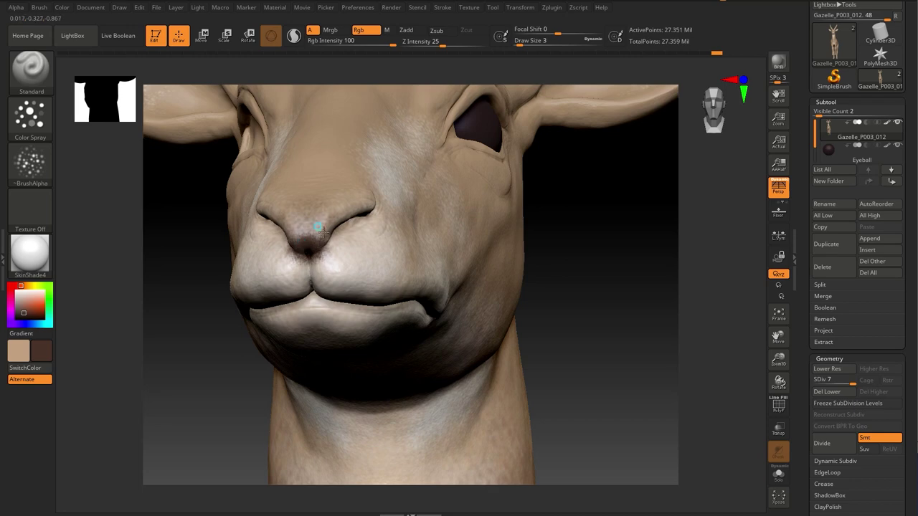
pyautogui.press('space')
pyautogui.click(207, 304)
# Step: Paint dark brown around the nostrils and along the lip line
pyautogui.moveTo(557, 181); pyautogui.dragTo(380, 197)
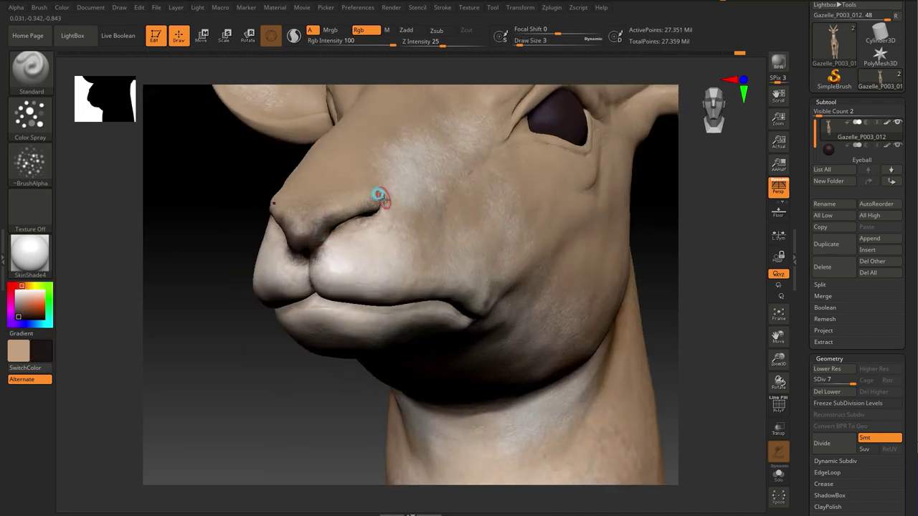
pyautogui.moveTo(324, 218)
pyautogui.mouseDown(button='right')
pyautogui.moveTo(307, 205)
pyautogui.moveTo(341, 201)
pyautogui.mouseUp(button='right')
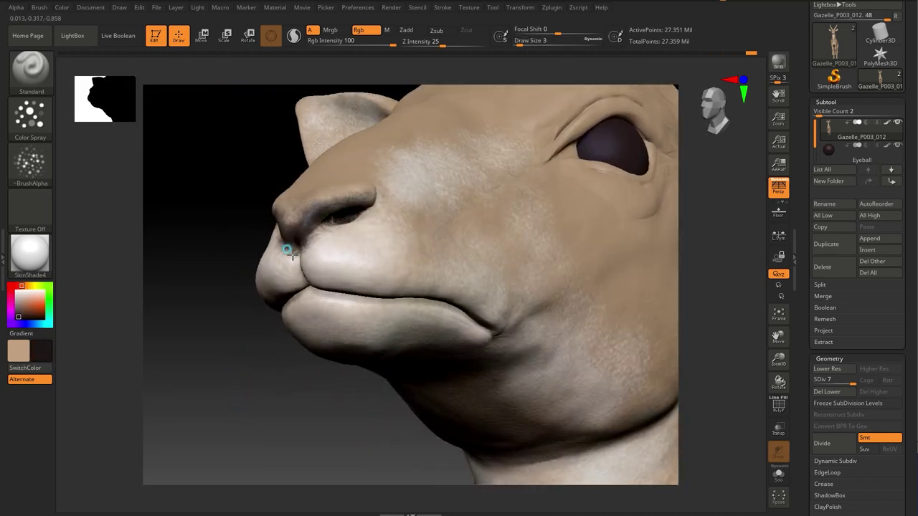
pyautogui.moveTo(289, 251); pyautogui.dragTo(379, 194, button='right')
pyautogui.moveTo(255, 383)
pyautogui.mouseDown()
pyautogui.moveTo(301, 287)
pyautogui.moveTo(294, 251)
pyautogui.moveTo(331, 296)
pyautogui.moveTo(337, 234)
pyautogui.moveTo(309, 280)
pyautogui.moveTo(351, 215)
pyautogui.moveTo(379, 227)
pyautogui.mouseUp()
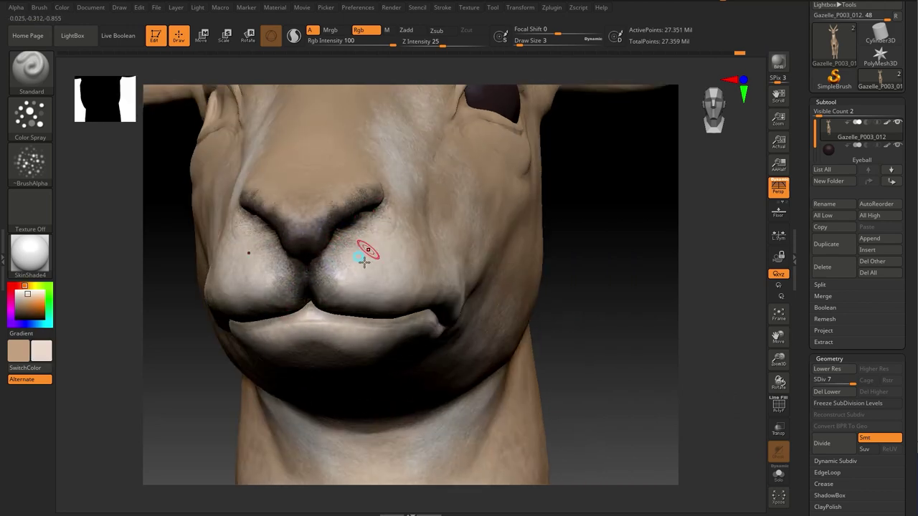
pyautogui.moveTo(259, 188)
pyautogui.mouseDown()
pyautogui.moveTo(360, 168)
pyautogui.moveTo(304, 252)
pyautogui.mouseUp()
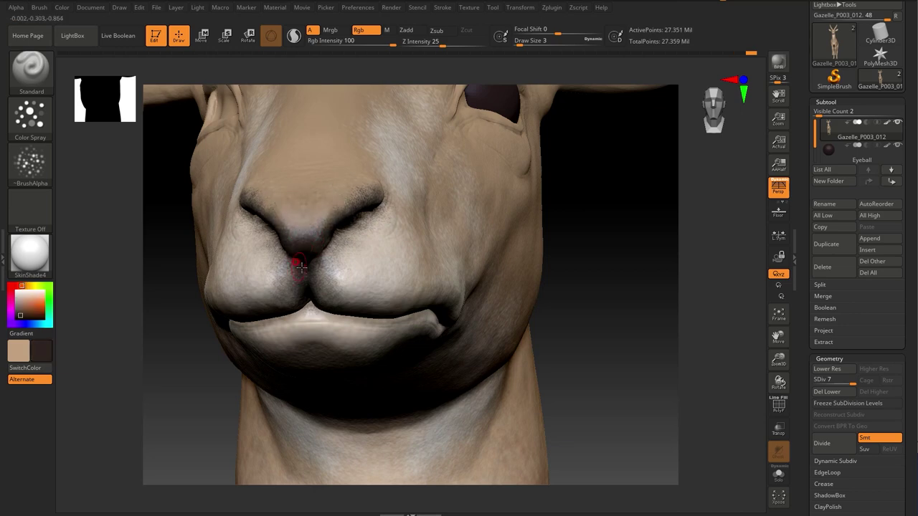
pyautogui.moveTo(304, 252); pyautogui.dragTo(402, 311, button='right')
pyautogui.moveTo(258, 324)
pyautogui.mouseDown(button='right')
pyautogui.moveTo(364, 340)
pyautogui.moveTo(354, 304)
pyautogui.mouseUp(button='right')
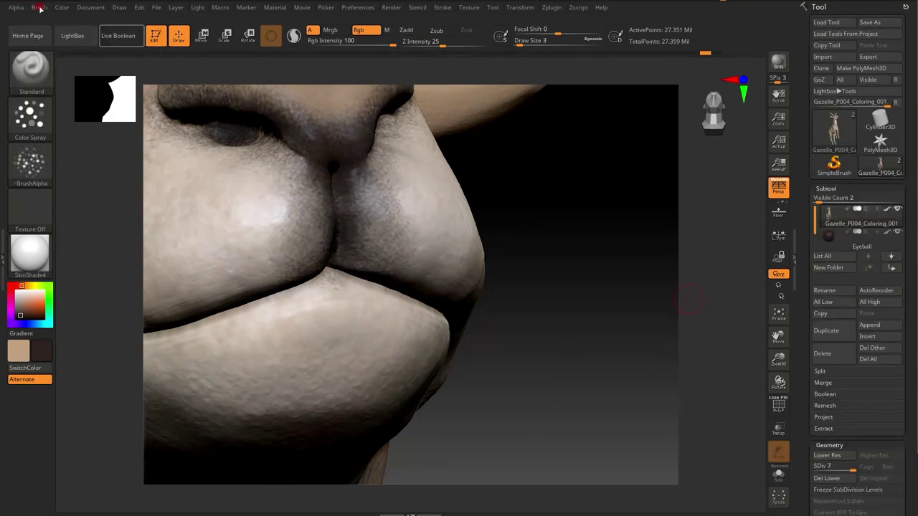
# Step: Switch on Directional under the Brush palette's Auto Masking settings
pyautogui.click(2, 255)
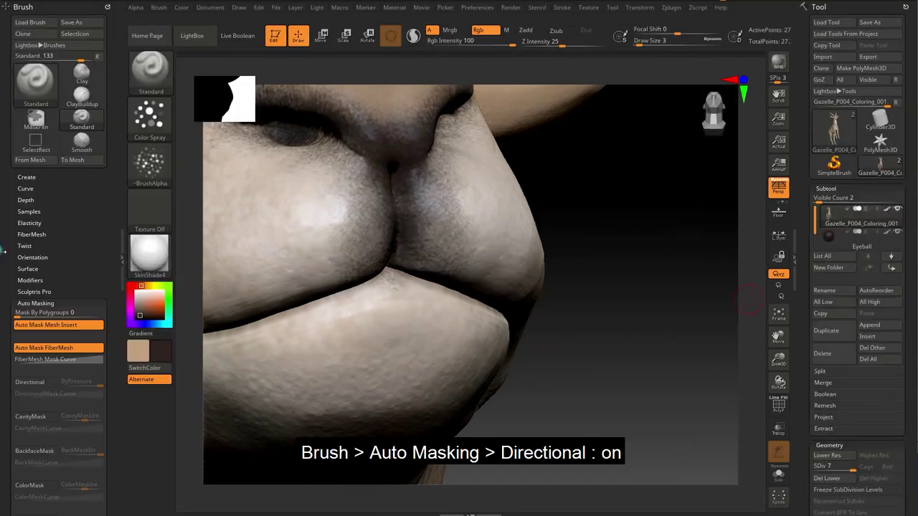
pyautogui.click(160, 8)
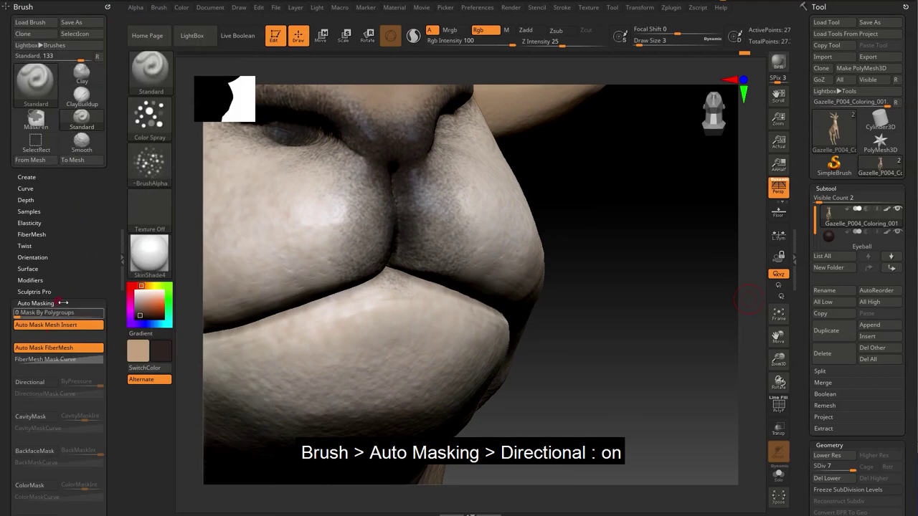
pyautogui.scroll(-3, 46, 327)
pyautogui.click(35, 211)
pyautogui.click(36, 212)
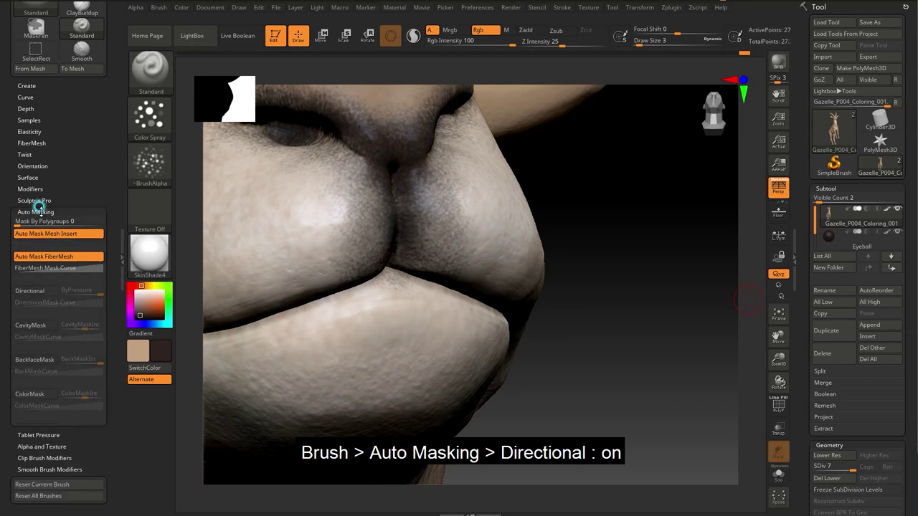
pyautogui.click(38, 292)
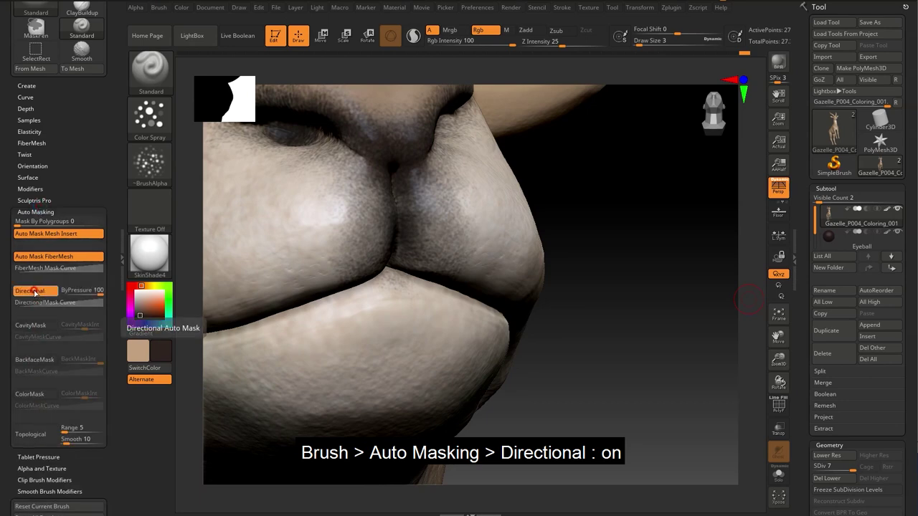
pyautogui.moveTo(616, 344); pyautogui.dragTo(430, 276)
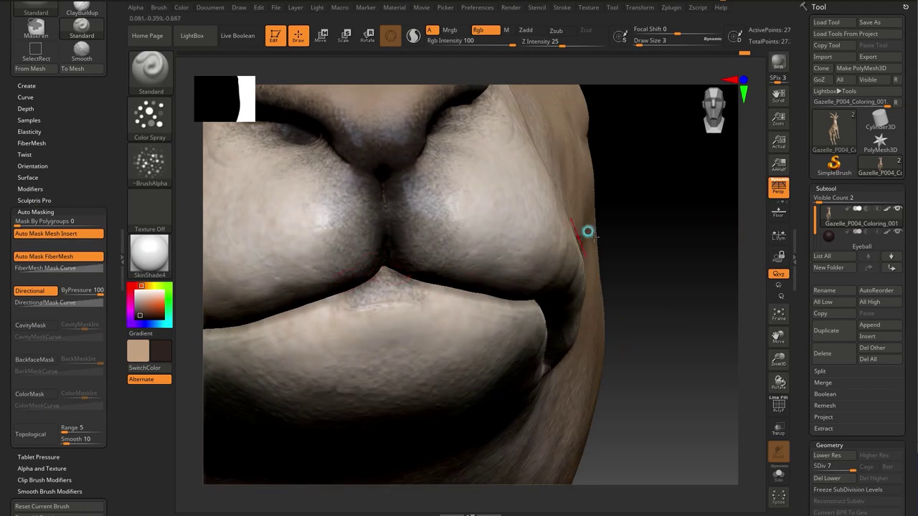
# Step: Orbit beneath the muzzle to a low side view of the lips and nose
pyautogui.moveTo(588, 232); pyautogui.dragTo(451, 240)
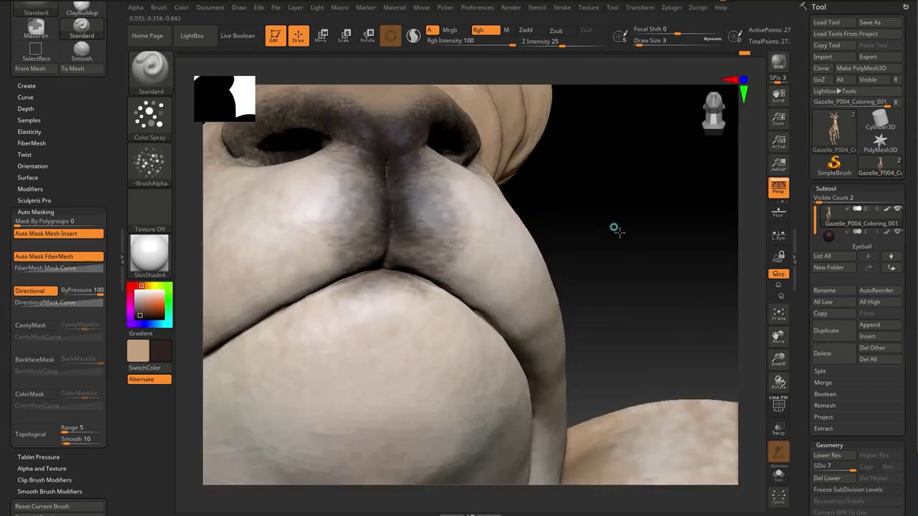
pyautogui.moveTo(614, 227); pyautogui.dragTo(403, 268)
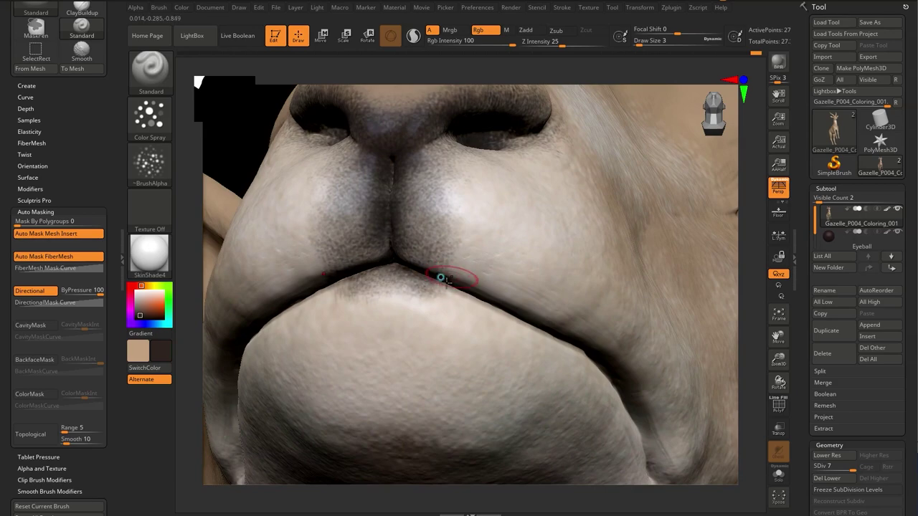
pyautogui.moveTo(223, 140); pyautogui.dragTo(447, 281)
pyautogui.moveTo(750, 231)
pyautogui.mouseDown()
pyautogui.moveTo(492, 294)
pyautogui.moveTo(485, 280)
pyautogui.moveTo(660, 360)
pyautogui.moveTo(529, 305)
pyautogui.mouseUp()
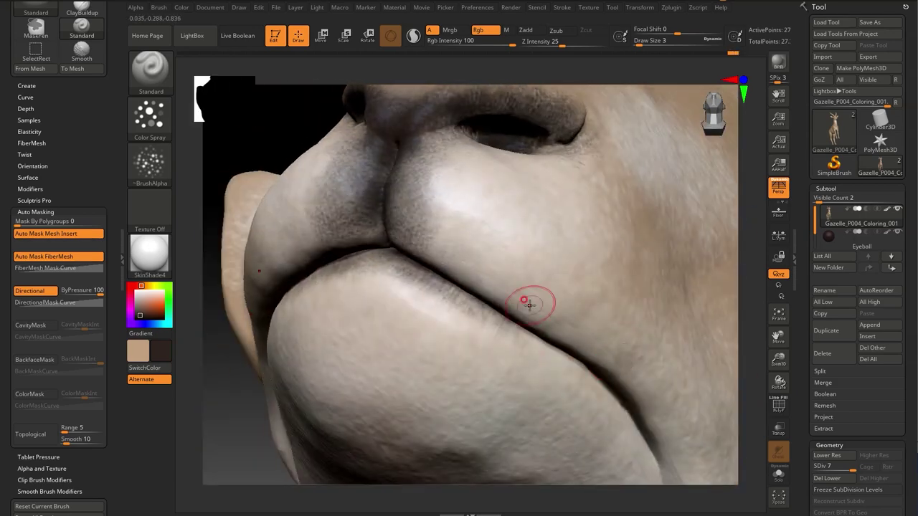
pyautogui.moveTo(344, 352); pyautogui.dragTo(446, 360)
pyautogui.moveTo(527, 318)
pyautogui.mouseDown()
pyautogui.moveTo(289, 395)
pyautogui.moveTo(208, 236)
pyautogui.mouseUp()
pyautogui.moveTo(588, 254); pyautogui.dragTo(437, 213)
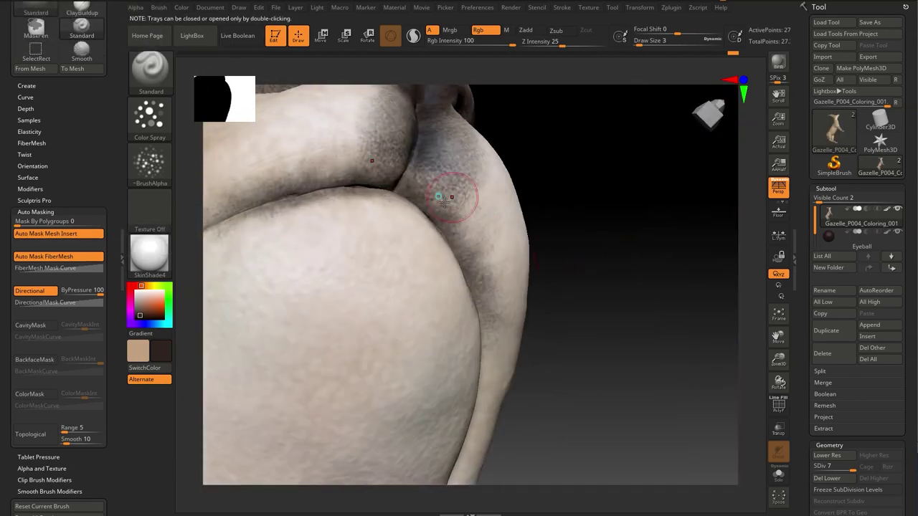
# Step: Paint a dark line along the lip crease, building it up with extra strokes
pyautogui.moveTo(624, 167)
pyautogui.mouseDown()
pyautogui.moveTo(557, 330)
pyautogui.moveTo(685, 337)
pyautogui.moveTo(471, 290)
pyautogui.mouseUp()
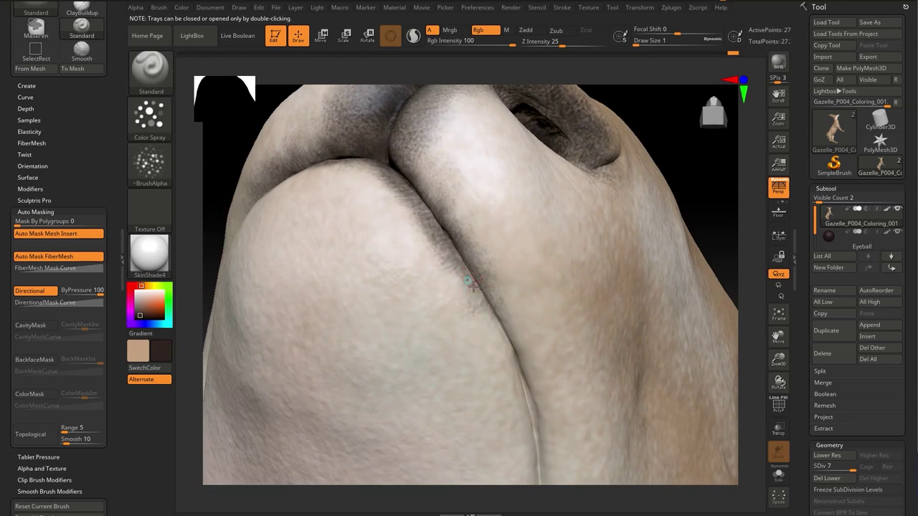
pyautogui.moveTo(537, 369); pyautogui.dragTo(498, 354)
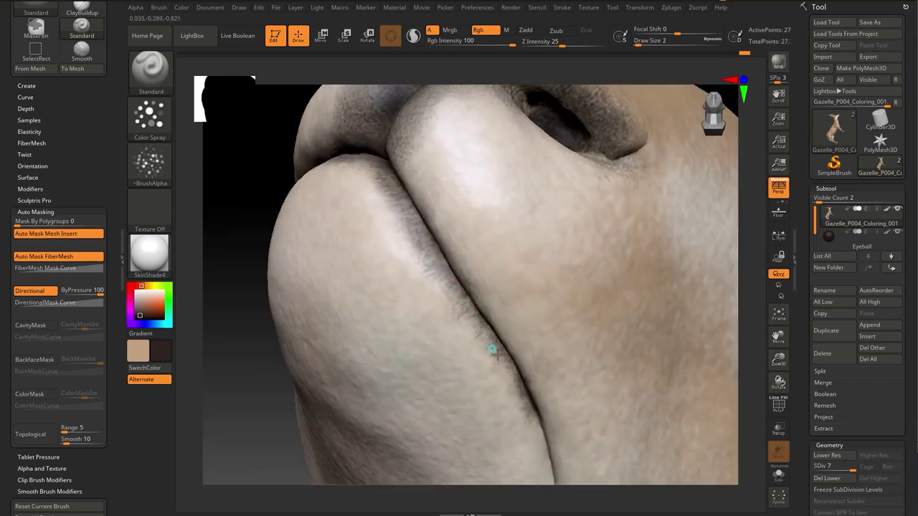
pyautogui.moveTo(356, 456); pyautogui.dragTo(579, 317)
pyautogui.moveTo(517, 247)
pyautogui.mouseDown()
pyautogui.moveTo(510, 376)
pyautogui.moveTo(502, 215)
pyautogui.moveTo(510, 416)
pyautogui.mouseUp()
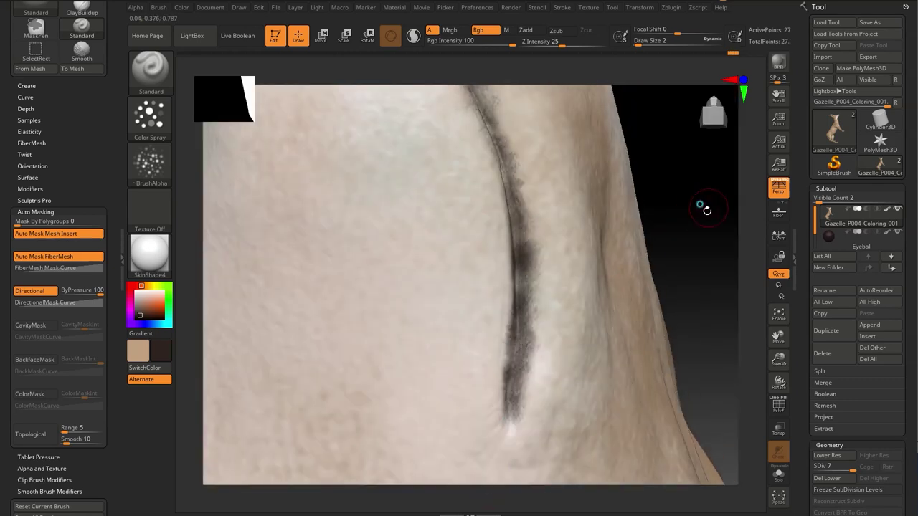
pyautogui.moveTo(707, 196); pyautogui.dragTo(430, 228)
pyautogui.moveTo(447, 301)
pyautogui.mouseDown()
pyautogui.moveTo(688, 211)
pyautogui.moveTo(449, 292)
pyautogui.moveTo(466, 445)
pyautogui.mouseUp()
pyautogui.moveTo(434, 287)
pyautogui.mouseDown()
pyautogui.moveTo(423, 187)
pyautogui.moveTo(389, 495)
pyautogui.moveTo(449, 356)
pyautogui.moveTo(442, 369)
pyautogui.moveTo(631, 239)
pyautogui.moveTo(387, 254)
pyautogui.mouseUp()
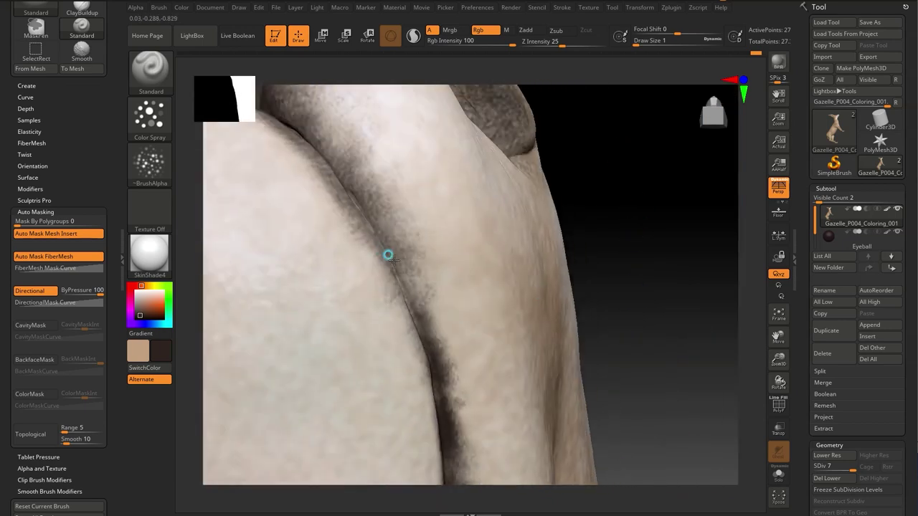
# Step: Switch the secondary colour from whitish to black while framing the muzzle in profile
pyautogui.moveTo(349, 202)
pyautogui.mouseDown()
pyautogui.moveTo(352, 194)
pyautogui.moveTo(606, 260)
pyautogui.moveTo(580, 317)
pyautogui.moveTo(373, 318)
pyautogui.moveTo(322, 435)
pyautogui.moveTo(308, 428)
pyautogui.moveTo(375, 223)
pyautogui.moveTo(661, 354)
pyautogui.moveTo(612, 256)
pyautogui.moveTo(430, 266)
pyautogui.moveTo(328, 411)
pyautogui.moveTo(498, 314)
pyautogui.moveTo(318, 451)
pyautogui.mouseUp()
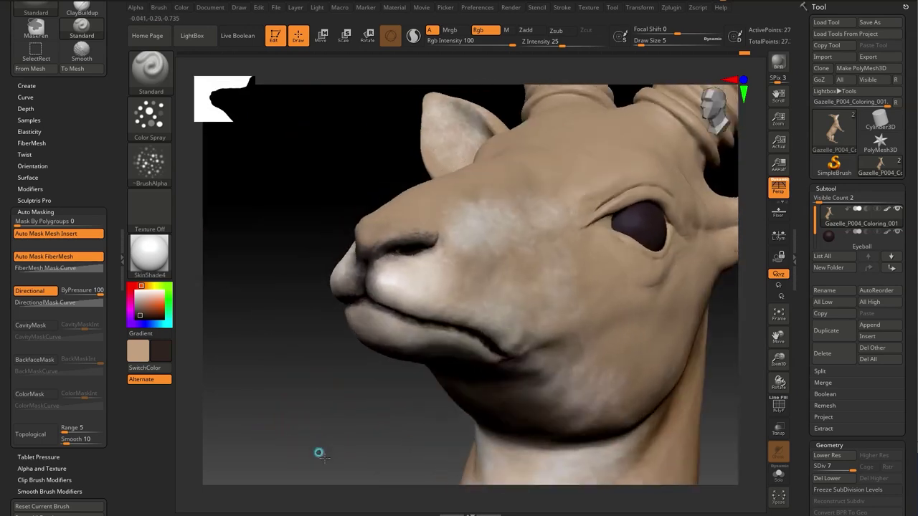
pyautogui.press('space')
pyautogui.moveTo(486, 304)
pyautogui.mouseDown()
pyautogui.moveTo(334, 436)
pyautogui.moveTo(401, 430)
pyautogui.moveTo(428, 306)
pyautogui.mouseUp()
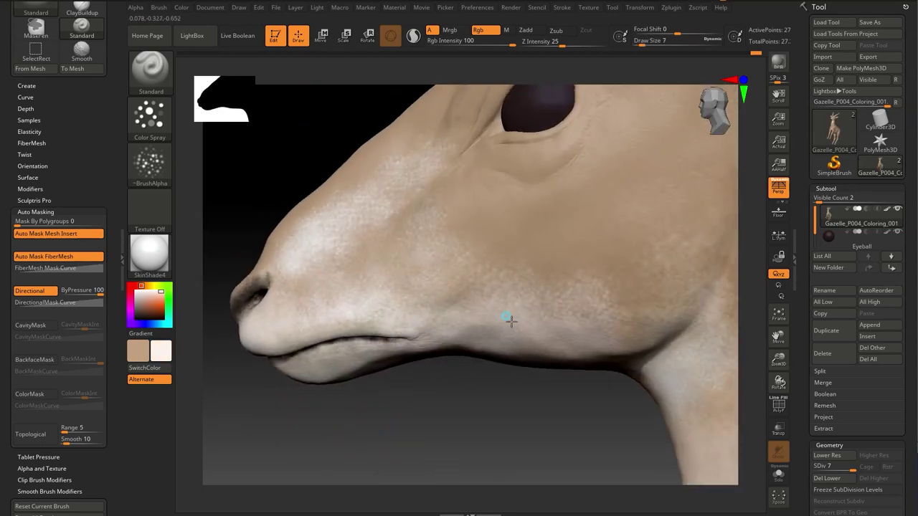
pyautogui.moveTo(220, 303)
pyautogui.mouseDown()
pyautogui.moveTo(260, 447)
pyautogui.moveTo(146, 293)
pyautogui.mouseUp()
pyautogui.keyDown('alt'); pyautogui.moveTo(499, 410); pyautogui.dragTo(369, 282); pyautogui.keyUp('alt')
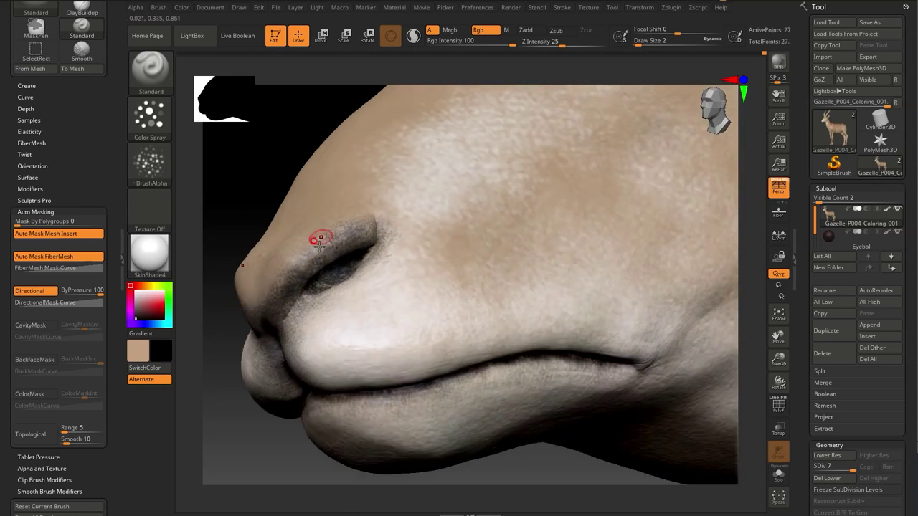
# Step: Darken around the nostril and eye socket, then choose a brown secondary colour
pyautogui.moveTo(309, 268)
pyautogui.mouseDown()
pyautogui.moveTo(343, 273)
pyautogui.moveTo(661, 180)
pyautogui.mouseUp()
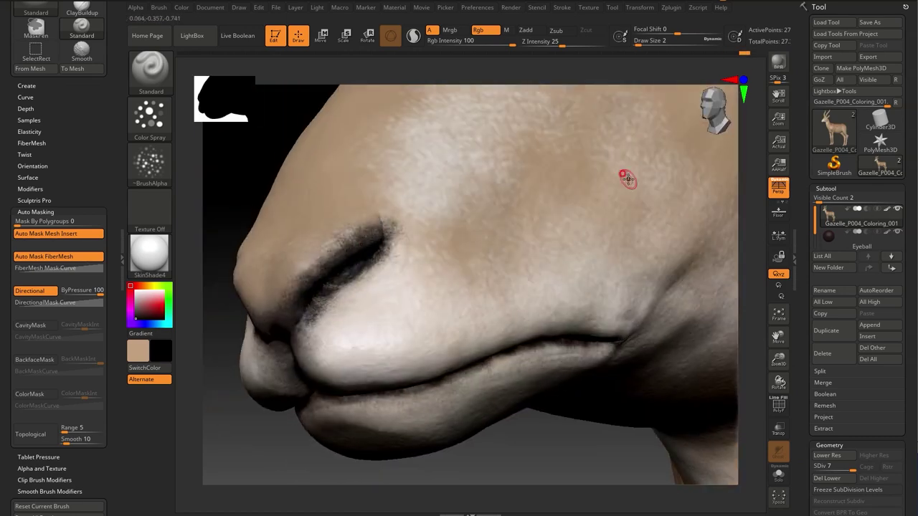
pyautogui.moveTo(309, 293); pyautogui.dragTo(283, 346)
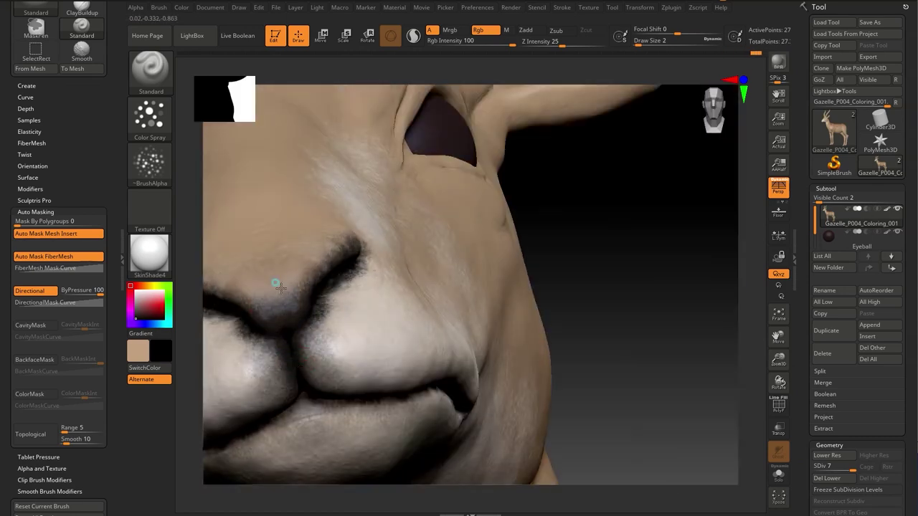
pyautogui.moveTo(326, 239); pyautogui.dragTo(312, 321)
pyautogui.moveTo(311, 361)
pyautogui.mouseDown()
pyautogui.moveTo(347, 287)
pyautogui.moveTo(486, 340)
pyautogui.moveTo(641, 210)
pyautogui.moveTo(662, 244)
pyautogui.moveTo(645, 236)
pyautogui.mouseUp()
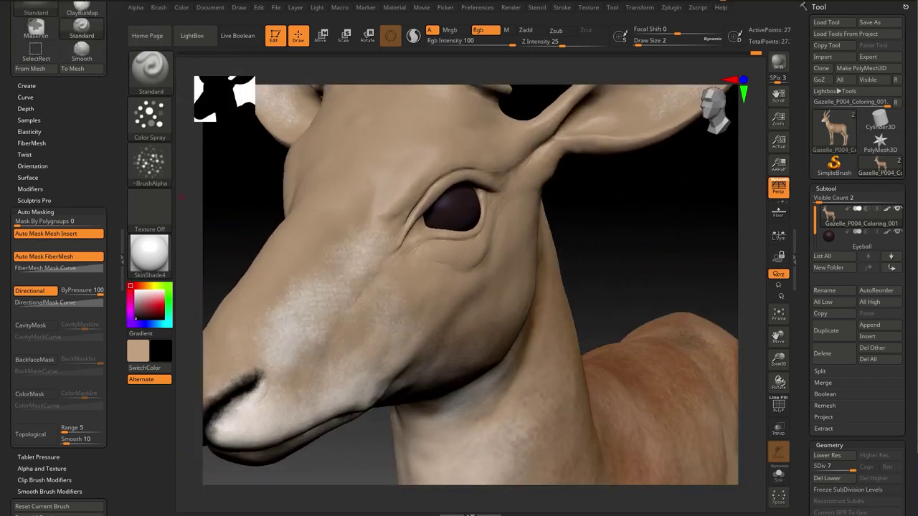
pyautogui.moveTo(611, 261); pyautogui.dragTo(661, 400)
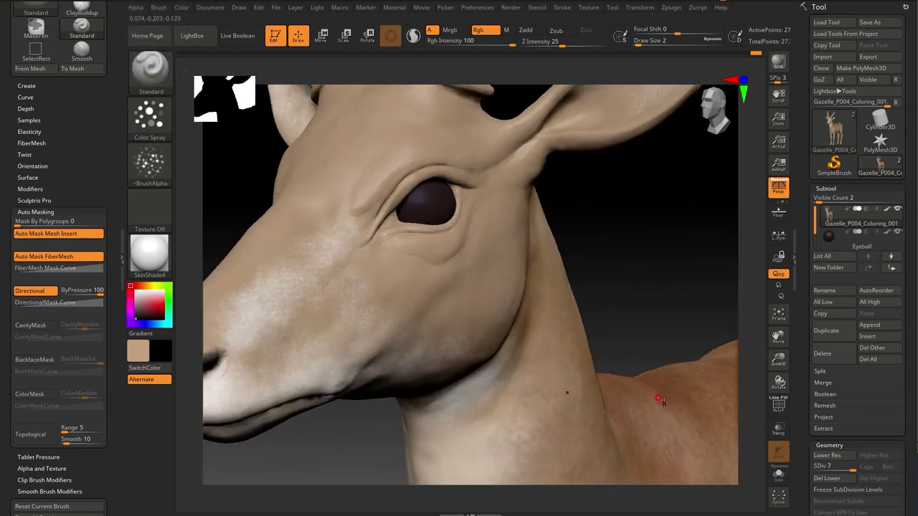
# Step: Pick a brown, then a darker brown, from the spacebar palette
pyautogui.press('space')
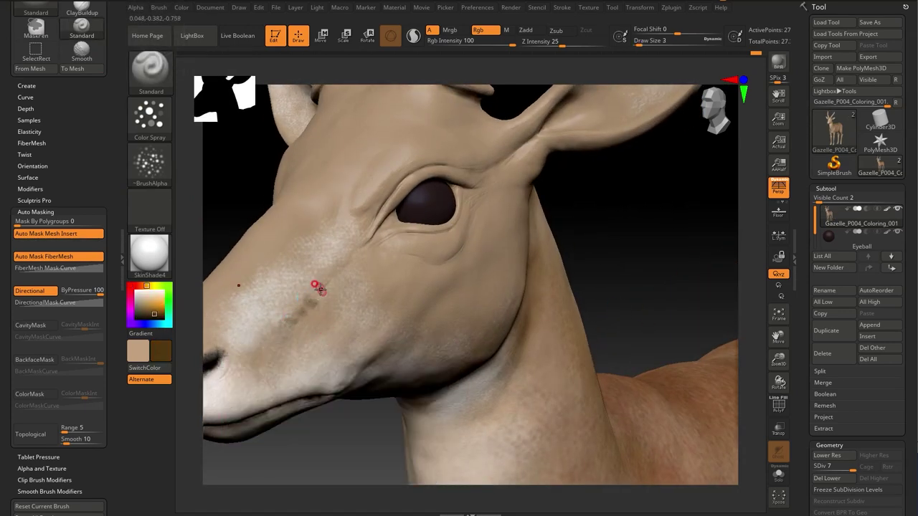
pyautogui.keyDown('ctrl'); pyautogui.moveTo(318, 289); pyautogui.dragTo(309, 349, button='right'); pyautogui.keyUp('ctrl')
pyautogui.press('space')
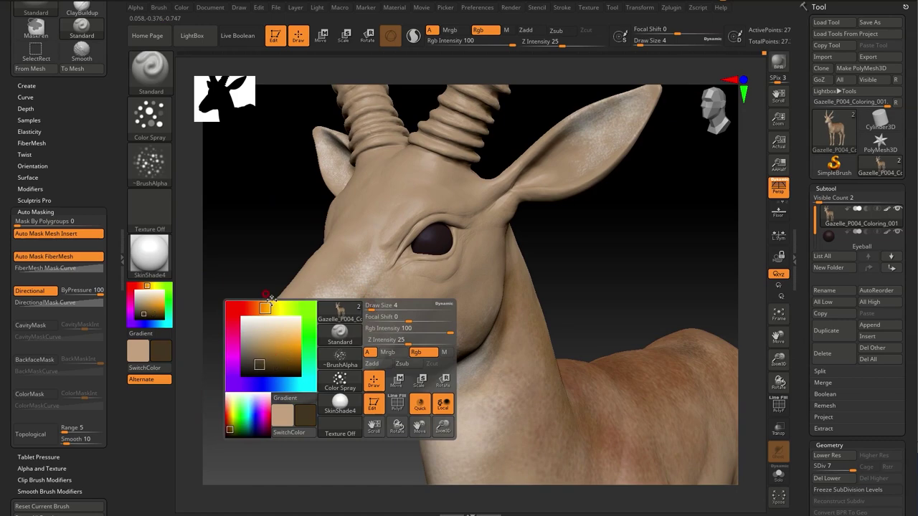
pyautogui.click(259, 359)
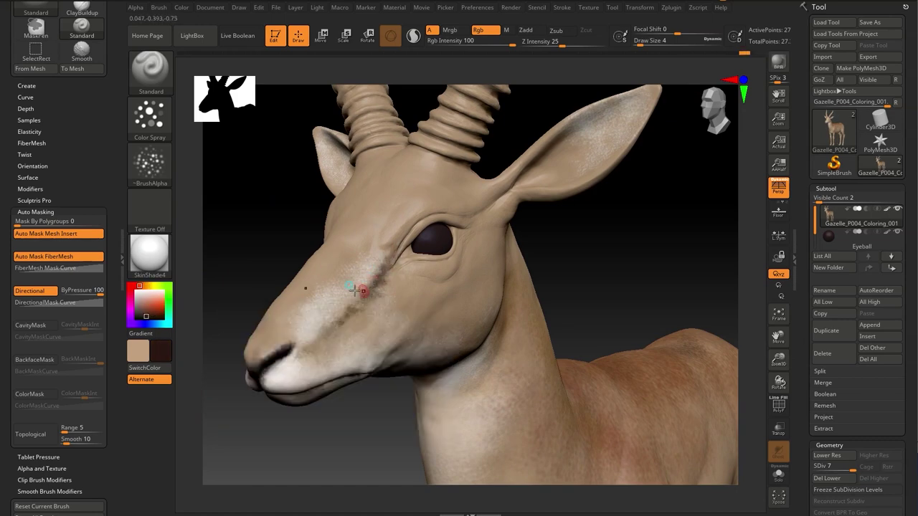
# Step: Paint the dark brown face stripe, sampling light cream and then dark brown
pyautogui.moveTo(301, 403)
pyautogui.mouseDown(button='right')
pyautogui.moveTo(305, 432)
pyautogui.moveTo(331, 332)
pyautogui.mouseUp(button='right')
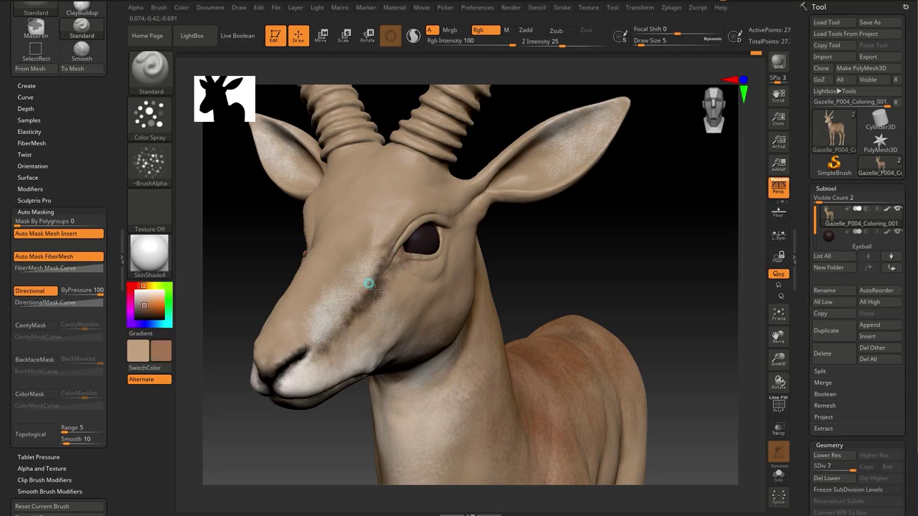
pyautogui.moveTo(369, 284); pyautogui.dragTo(610, 340, button='right')
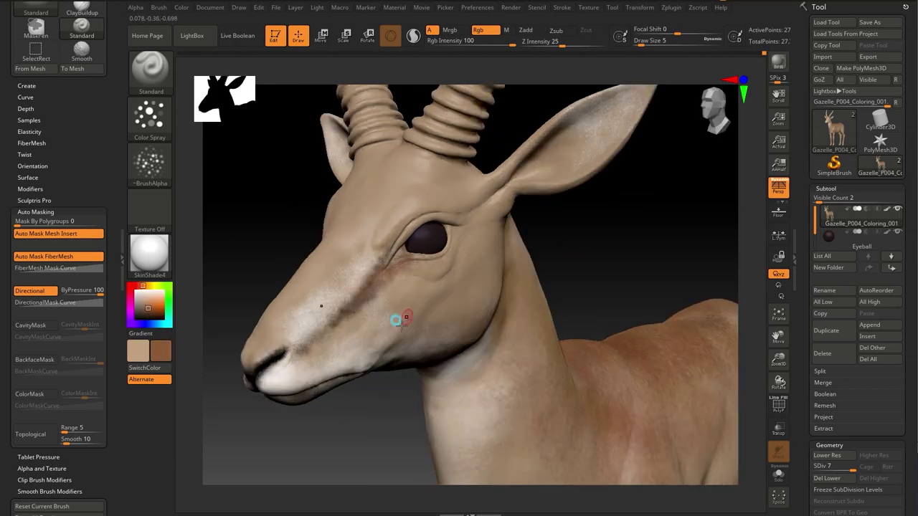
pyautogui.moveTo(396, 321); pyautogui.dragTo(286, 376, button='right')
pyautogui.press('c')
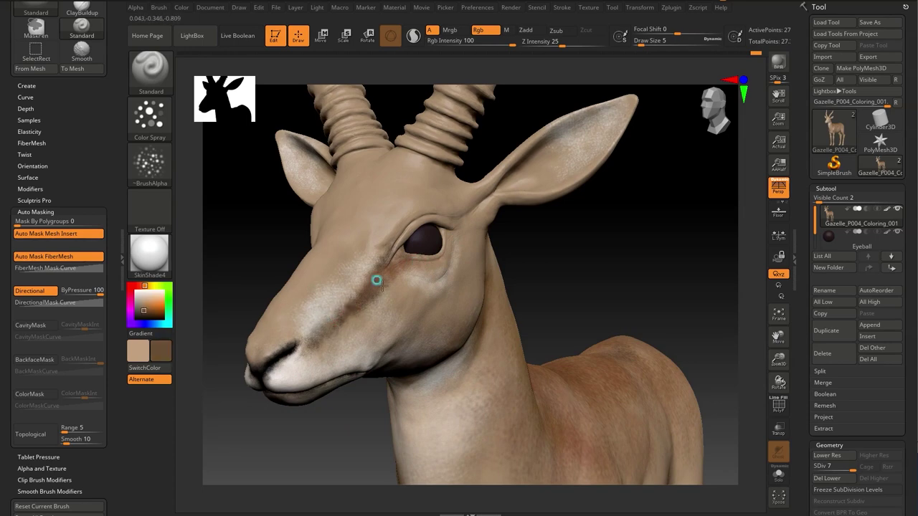
pyautogui.press('space')
pyautogui.click(280, 350)
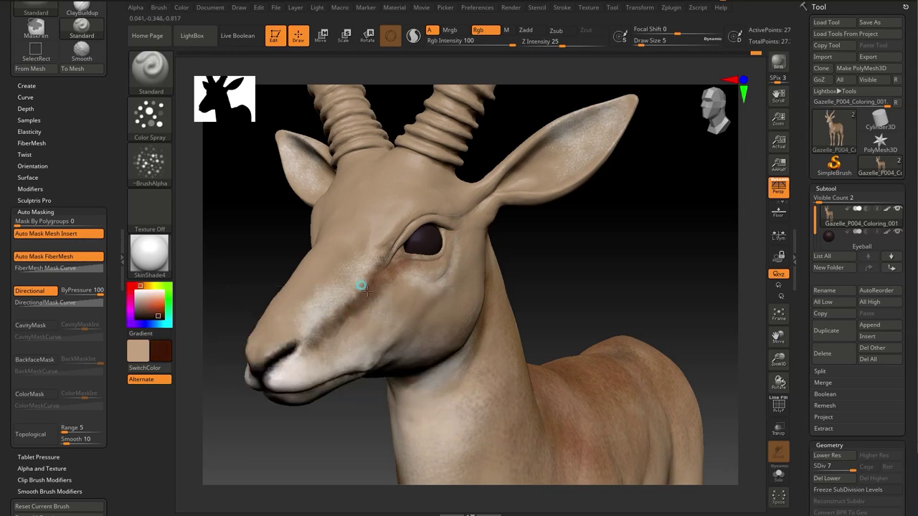
# Step: Tint beneath the eye with a saturated orange-yellow at Rgb Intensity 35
pyautogui.moveTo(373, 263)
pyautogui.mouseDown(button='right')
pyautogui.moveTo(471, 199)
pyautogui.moveTo(422, 219)
pyautogui.moveTo(557, 268)
pyautogui.mouseUp(button='right')
pyautogui.press('space')
pyautogui.click(261, 305)
pyautogui.click(276, 324)
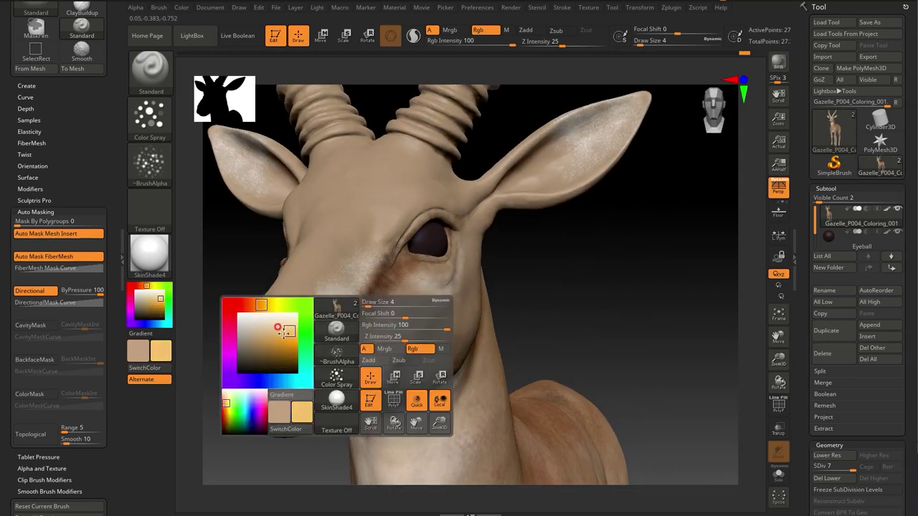
pyautogui.click(290, 320)
pyautogui.press('i')
pyautogui.moveTo(410, 265); pyautogui.dragTo(384, 280)
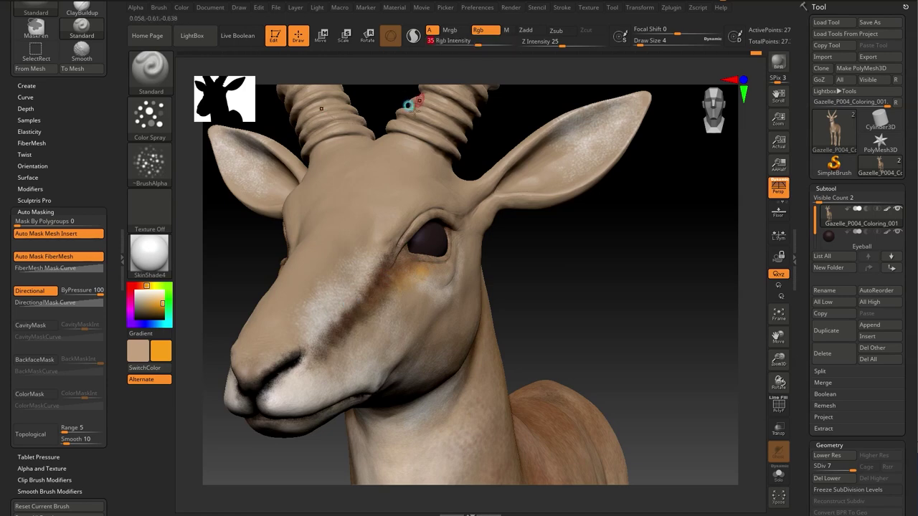
# Step: Pick a dark red paint colour and orbit to a front view over the horns
pyautogui.press('space')
pyautogui.click(300, 381)
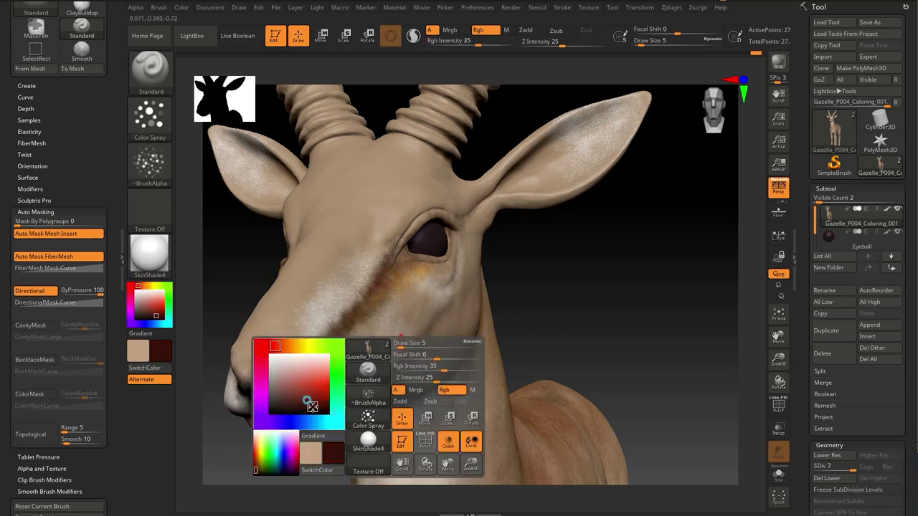
pyautogui.moveTo(372, 289)
pyautogui.mouseDown()
pyautogui.moveTo(549, 279)
pyautogui.moveTo(583, 232)
pyautogui.moveTo(615, 338)
pyautogui.moveTo(425, 269)
pyautogui.moveTo(426, 310)
pyautogui.mouseUp()
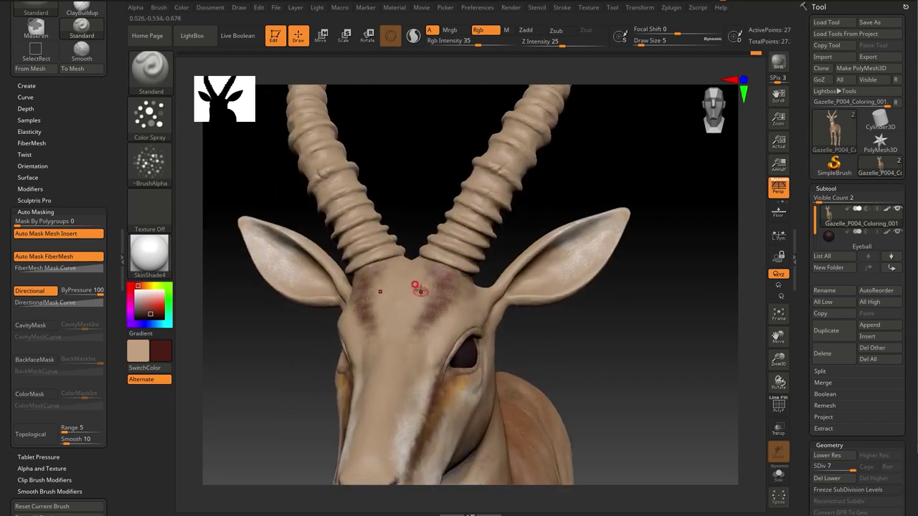
# Step: Mottle the forehead around the horn bases and ear with a brown colour
pyautogui.press('space')
pyautogui.click(322, 346)
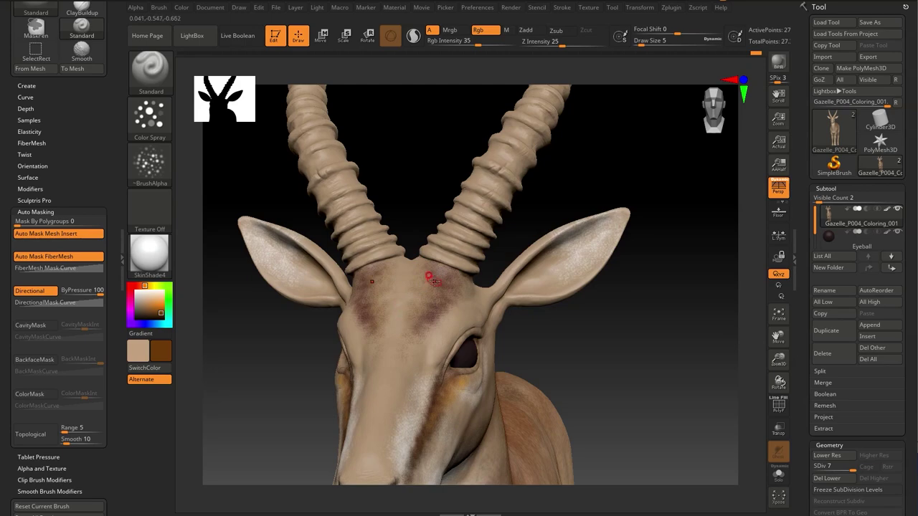
pyautogui.moveTo(386, 321); pyautogui.dragTo(396, 290)
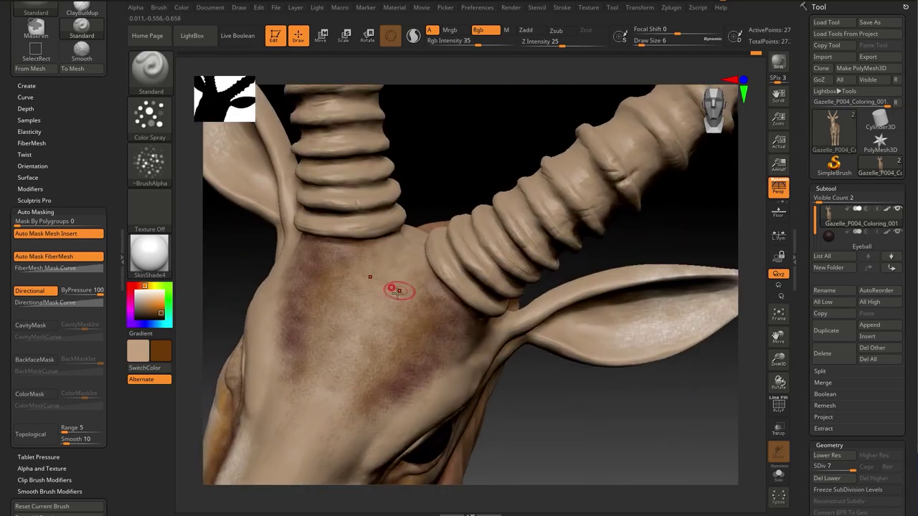
pyautogui.moveTo(348, 311); pyautogui.dragTo(410, 249)
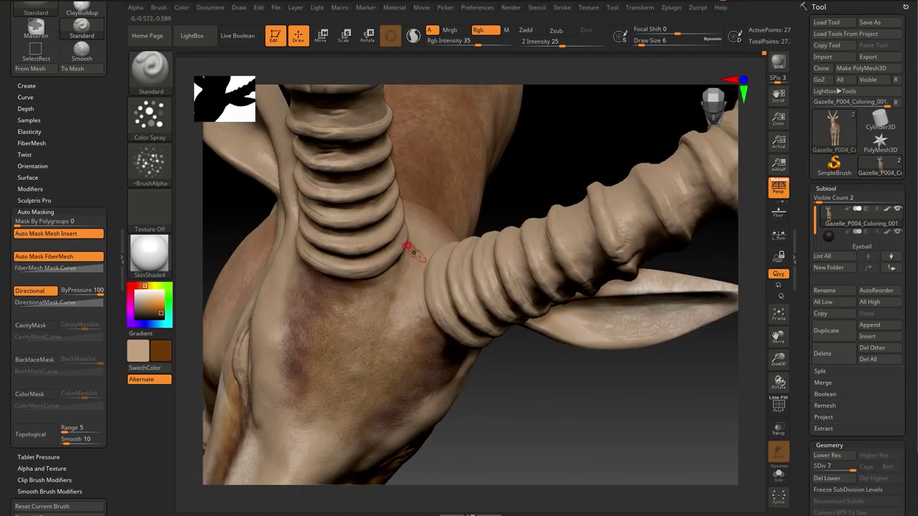
pyautogui.moveTo(463, 218)
pyautogui.mouseDown()
pyautogui.moveTo(592, 349)
pyautogui.moveTo(430, 239)
pyautogui.moveTo(611, 296)
pyautogui.moveTo(706, 395)
pyautogui.mouseUp()
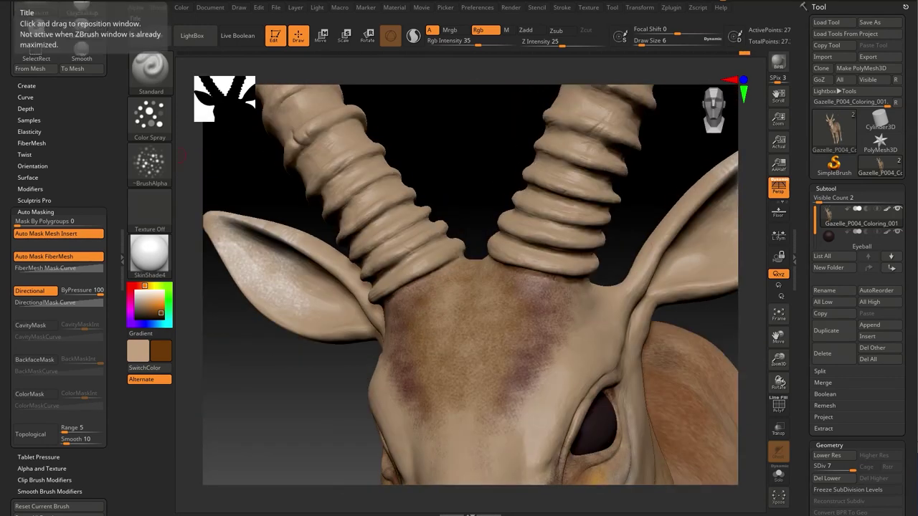
pyautogui.moveTo(320, 439)
pyautogui.mouseDown()
pyautogui.moveTo(641, 322)
pyautogui.moveTo(338, 351)
pyautogui.mouseUp()
pyautogui.press('space')
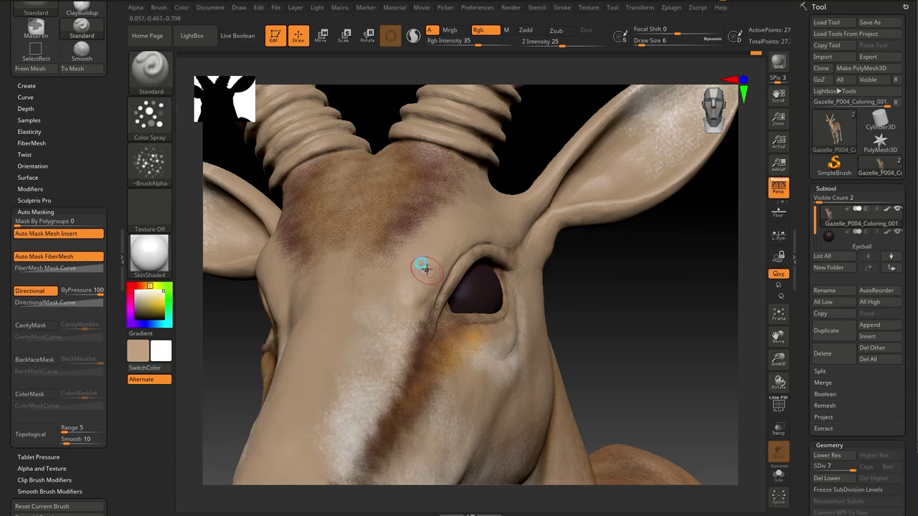
# Step: Set black as the secondary colour and spray a new hue around the eye corners
pyautogui.moveTo(440, 236); pyautogui.dragTo(520, 240, button='right')
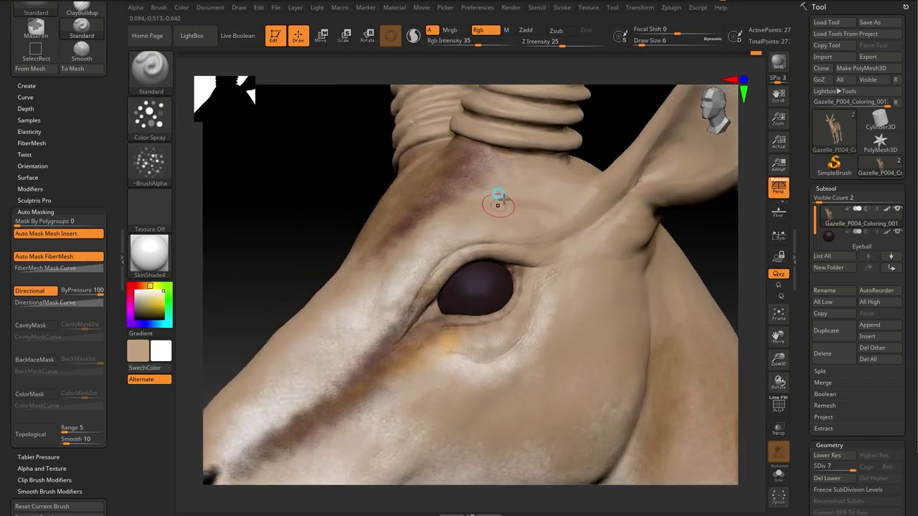
pyautogui.moveTo(498, 205); pyautogui.dragTo(724, 266, button='right')
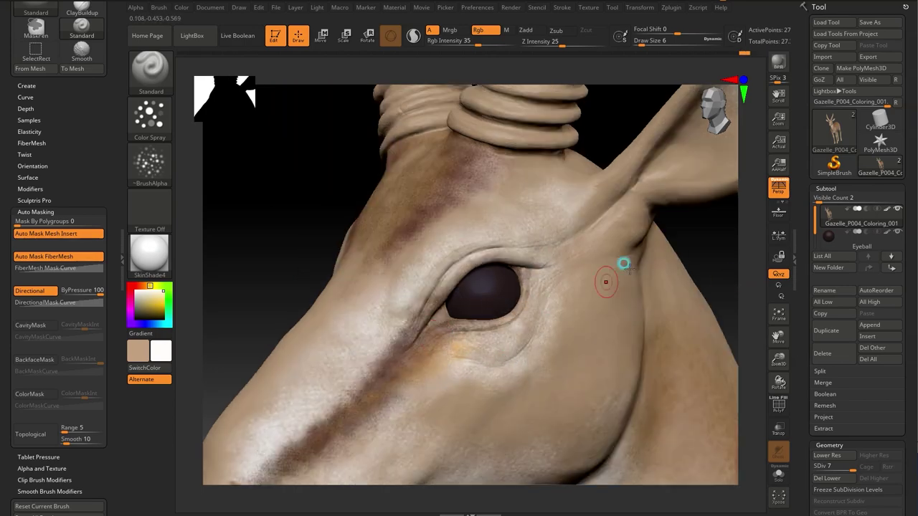
pyautogui.moveTo(522, 372); pyautogui.dragTo(529, 256, button='right')
pyautogui.moveTo(703, 293)
pyautogui.mouseDown(button='right')
pyautogui.moveTo(600, 213)
pyautogui.moveTo(324, 354)
pyautogui.mouseUp(button='right')
pyautogui.press('space')
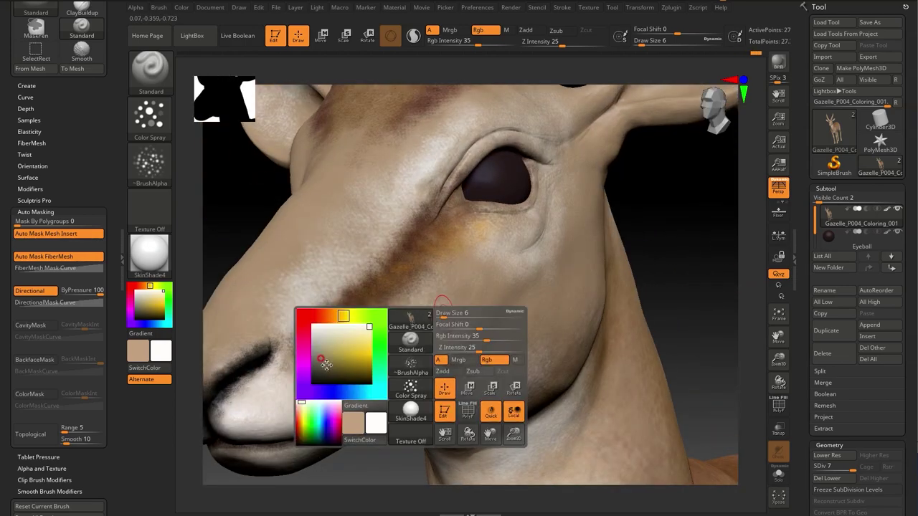
pyautogui.click(324, 353)
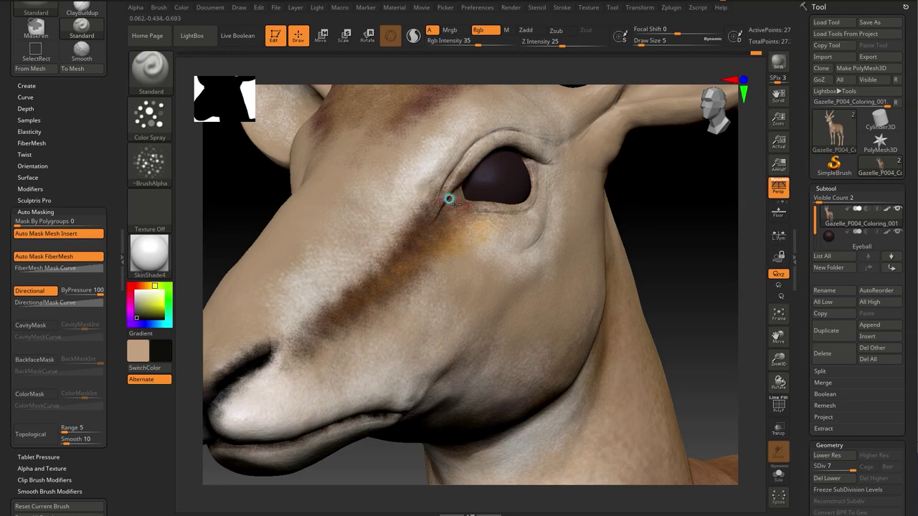
pyautogui.moveTo(654, 243); pyautogui.dragTo(436, 232, button='right')
pyautogui.press('space')
pyautogui.click(286, 282)
pyautogui.press('space')
pyautogui.moveTo(416, 237)
pyautogui.mouseDown(button='right')
pyautogui.moveTo(664, 241)
pyautogui.moveTo(321, 224)
pyautogui.mouseUp(button='right')
pyautogui.moveTo(340, 257)
pyautogui.mouseDown(button='right')
pyautogui.moveTo(610, 232)
pyautogui.moveTo(402, 368)
pyautogui.moveTo(596, 313)
pyautogui.moveTo(539, 231)
pyautogui.mouseUp(button='right')
# Step: Sample a pale beige and orbit from the left eye over the horns to the face
pyautogui.press('c')
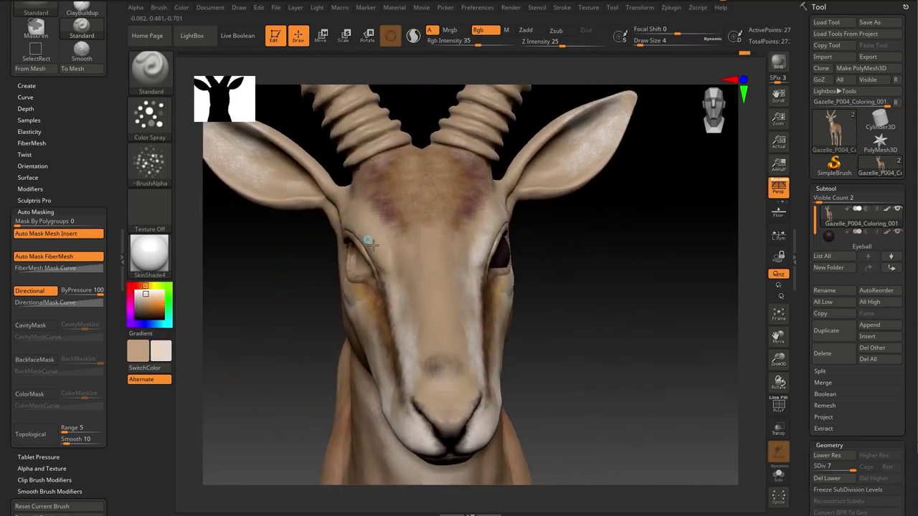
pyautogui.moveTo(367, 237)
pyautogui.mouseDown(button='right')
pyautogui.moveTo(359, 239)
pyautogui.moveTo(586, 268)
pyautogui.moveTo(478, 298)
pyautogui.mouseUp(button='right')
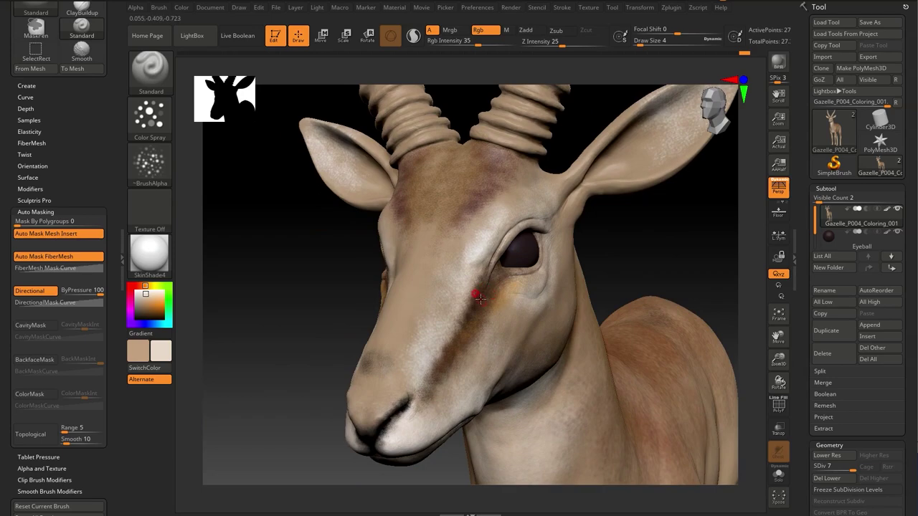
pyautogui.moveTo(229, 344)
pyautogui.mouseDown(button='right')
pyautogui.moveTo(382, 279)
pyautogui.moveTo(598, 260)
pyautogui.moveTo(433, 251)
pyautogui.moveTo(588, 272)
pyautogui.moveTo(314, 442)
pyautogui.mouseUp(button='right')
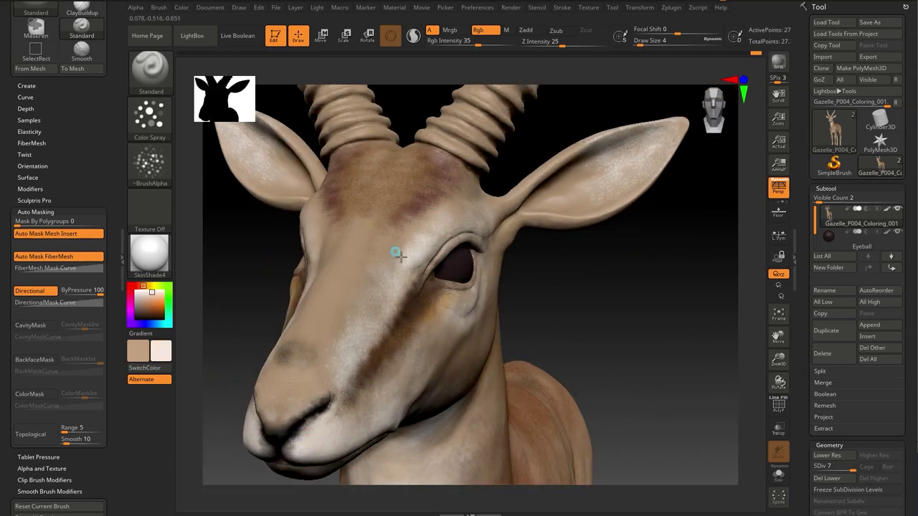
pyautogui.moveTo(459, 206)
pyautogui.mouseDown(button='right')
pyautogui.moveTo(594, 268)
pyautogui.moveTo(347, 307)
pyautogui.mouseUp(button='right')
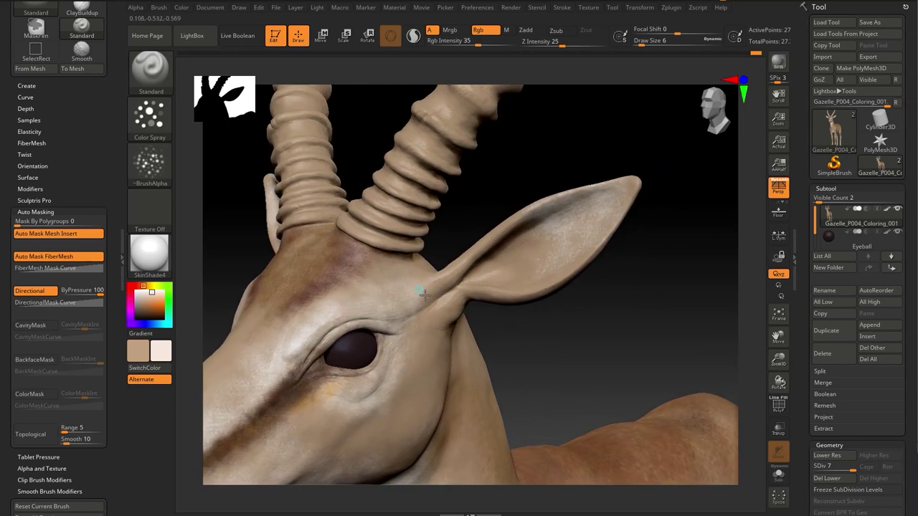
pyautogui.moveTo(547, 315)
pyautogui.mouseDown(button='right')
pyautogui.moveTo(395, 311)
pyautogui.moveTo(528, 327)
pyautogui.moveTo(507, 264)
pyautogui.mouseUp(button='right')
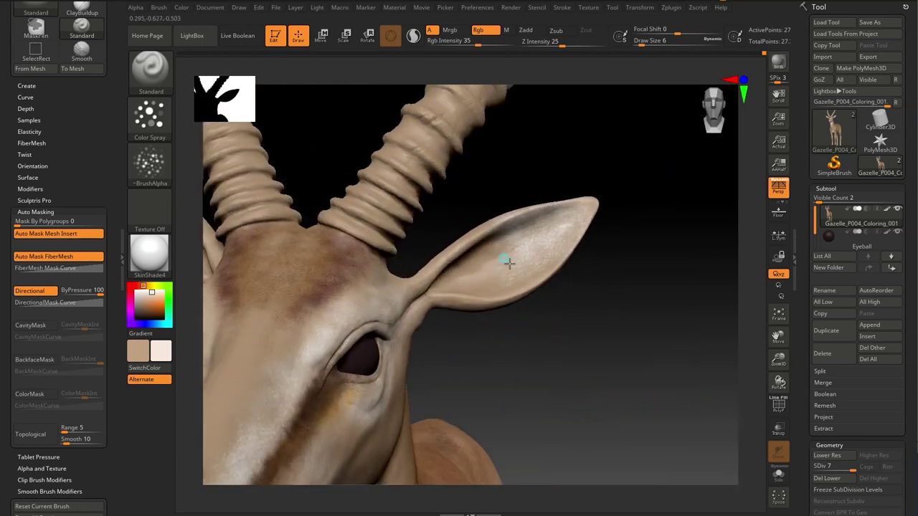
pyautogui.moveTo(600, 352)
pyautogui.mouseDown(button='right')
pyautogui.moveTo(600, 314)
pyautogui.moveTo(581, 330)
pyautogui.mouseUp(button='right')
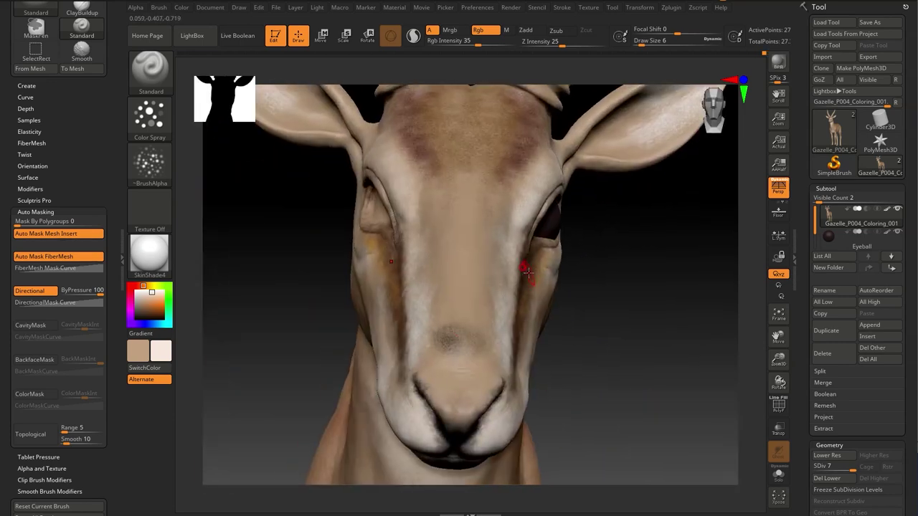
# Step: Sample a dark brown as the secondary colour and darken the muzzle
pyautogui.press('v')
pyautogui.keyDown('alt'); pyautogui.moveTo(457, 327); pyautogui.dragTo(446, 331); pyautogui.keyUp('alt')
pyautogui.moveTo(619, 363)
pyautogui.mouseDown(button='right')
pyautogui.moveTo(409, 352)
pyautogui.moveTo(542, 273)
pyautogui.moveTo(537, 334)
pyautogui.mouseUp(button='right')
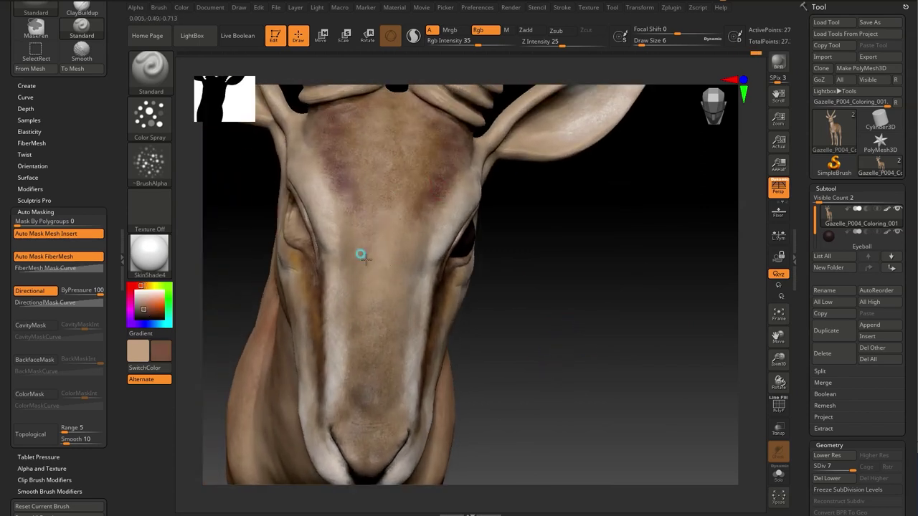
# Step: Paint a darker brown spot on the nose tip
pyautogui.press('space')
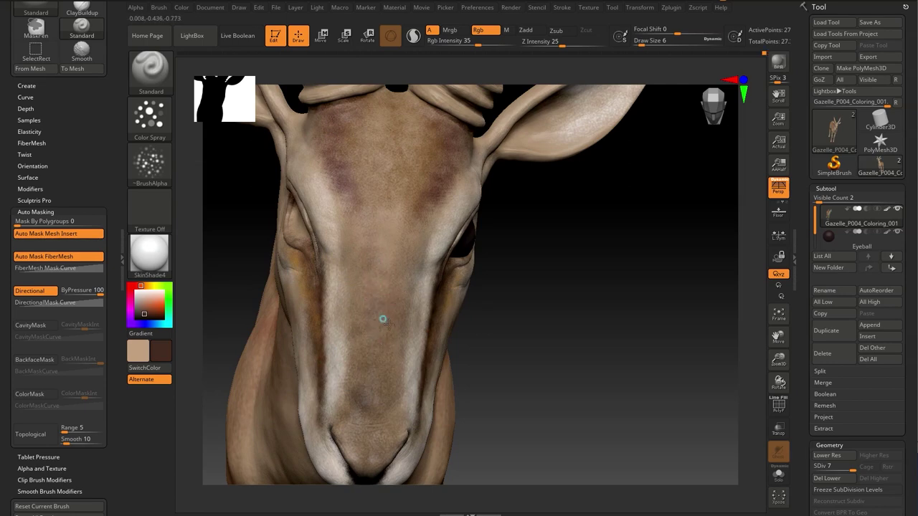
pyautogui.moveTo(395, 331)
pyautogui.mouseDown()
pyautogui.moveTo(639, 313)
pyautogui.moveTo(395, 328)
pyautogui.moveTo(287, 287)
pyautogui.moveTo(382, 289)
pyautogui.mouseUp()
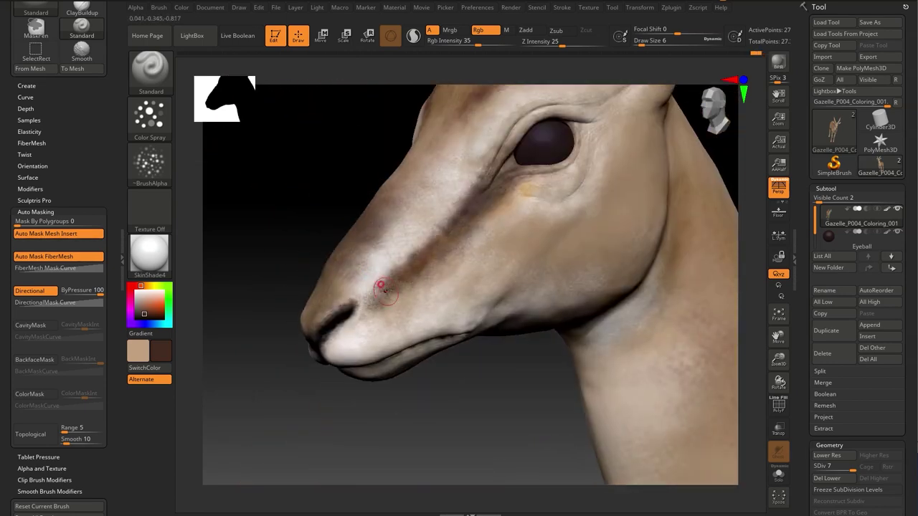
pyautogui.moveTo(289, 398); pyautogui.dragTo(301, 380)
pyautogui.press('space')
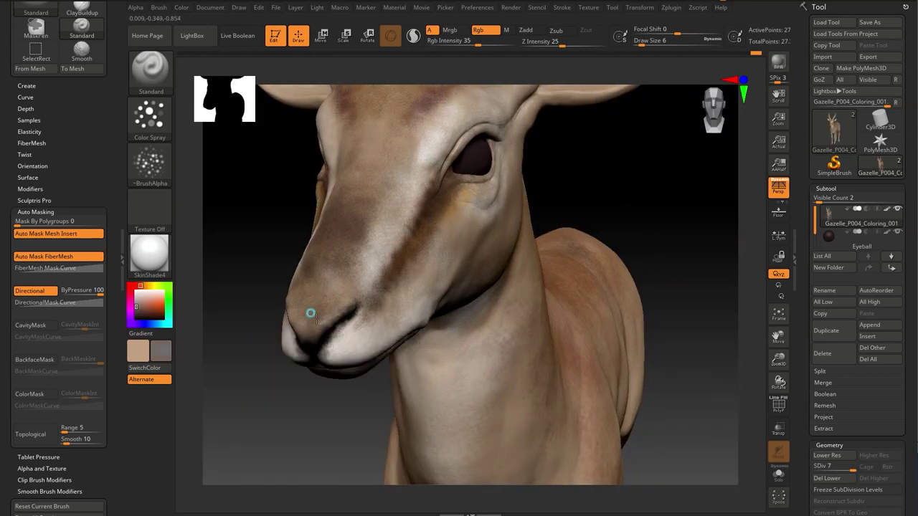
pyautogui.keyDown('alt'); pyautogui.moveTo(316, 323); pyautogui.dragTo(321, 305); pyautogui.keyUp('alt')
pyautogui.moveTo(464, 256)
pyautogui.mouseDown()
pyautogui.moveTo(332, 287)
pyautogui.moveTo(355, 281)
pyautogui.moveTo(381, 215)
pyautogui.mouseUp()
pyautogui.press('space')
# Step: Paint a dark brown stripe along the nose ridge toward the eye
pyautogui.moveTo(328, 338)
pyautogui.mouseDown()
pyautogui.moveTo(308, 322)
pyautogui.moveTo(304, 424)
pyautogui.mouseUp()
pyautogui.moveTo(277, 352)
pyautogui.mouseDown()
pyautogui.moveTo(620, 281)
pyautogui.moveTo(311, 280)
pyautogui.moveTo(458, 202)
pyautogui.mouseUp()
pyautogui.moveTo(340, 251)
pyautogui.mouseDown()
pyautogui.moveTo(570, 252)
pyautogui.moveTo(418, 465)
pyautogui.mouseUp()
pyautogui.moveTo(378, 329); pyautogui.dragTo(418, 284)
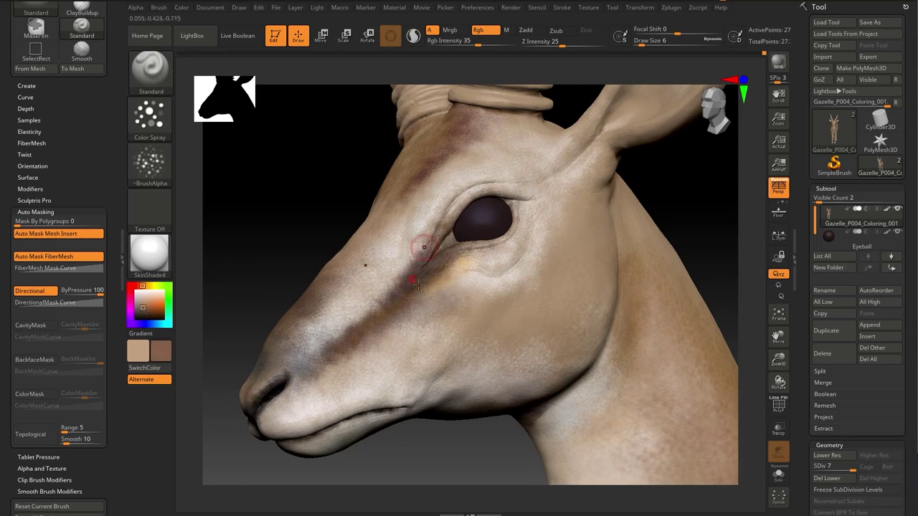
pyautogui.moveTo(469, 344)
pyautogui.mouseDown()
pyautogui.moveTo(387, 443)
pyautogui.moveTo(311, 351)
pyautogui.mouseUp()
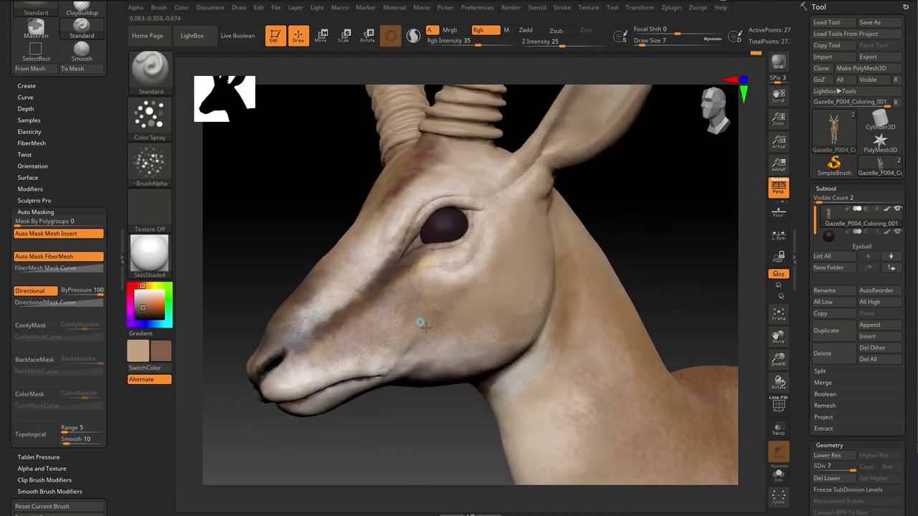
# Step: Pick a darker brown and darken beside the eye and the ear base
pyautogui.press('space')
pyautogui.click(314, 384)
pyautogui.moveTo(391, 334)
pyautogui.mouseDown()
pyautogui.moveTo(424, 285)
pyautogui.moveTo(542, 311)
pyautogui.moveTo(629, 301)
pyautogui.moveTo(598, 289)
pyautogui.moveTo(331, 399)
pyautogui.moveTo(522, 180)
pyautogui.mouseUp()
pyautogui.moveTo(494, 208); pyautogui.dragTo(477, 251)
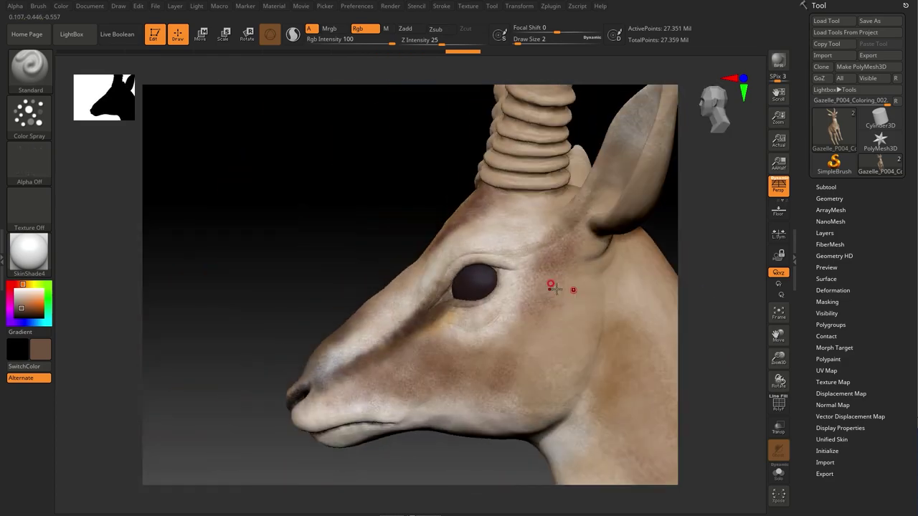
# Step: Isolate the eye area, choose the dotted spray Alpha 07, and hide the eyeball
pyautogui.keyDown('ctrl'); pyautogui.keyDown('shift'); pyautogui.moveTo(323, 164); pyautogui.dragTo(524, 409); pyautogui.keyUp('shift'); pyautogui.keyUp('ctrl')
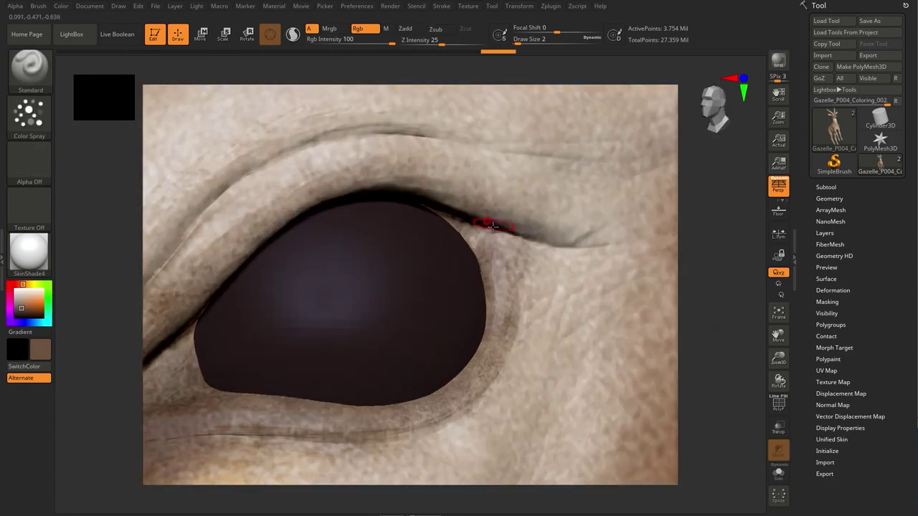
pyautogui.click(30, 163)
pyautogui.click(412, 202)
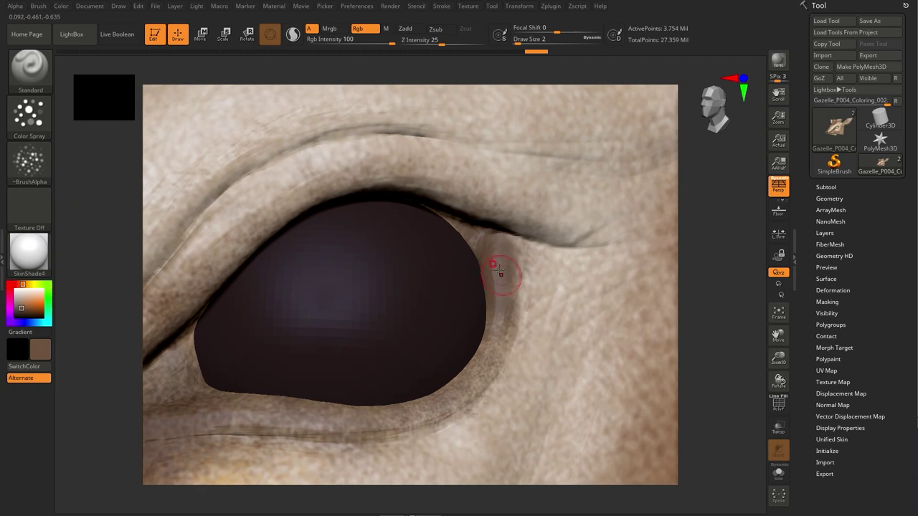
pyautogui.press('space')
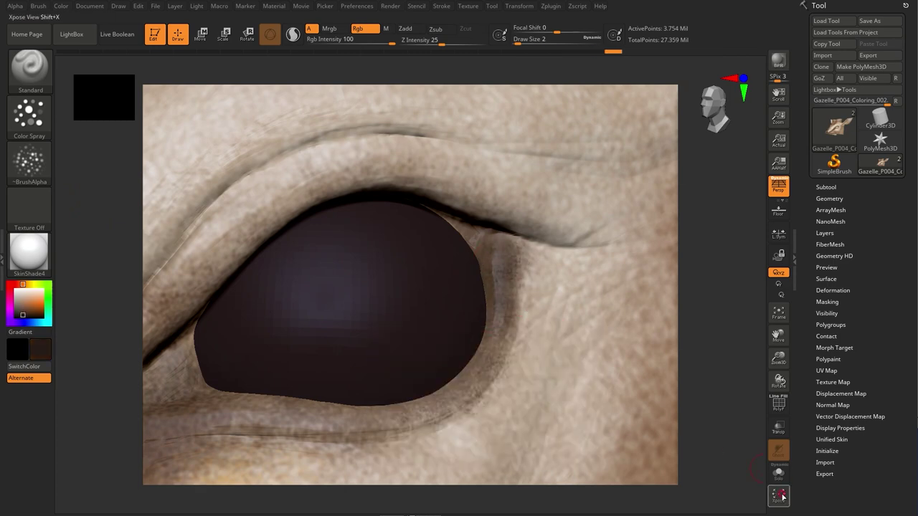
pyautogui.click(778, 473)
# Step: Spray dark paint inside the eye socket and along the upper and lower lid creases
pyautogui.moveTo(661, 304); pyautogui.dragTo(459, 337, button='right')
pyautogui.moveTo(430, 430); pyautogui.dragTo(471, 377)
pyautogui.moveTo(471, 378)
pyautogui.mouseDown(button='right')
pyautogui.moveTo(699, 330)
pyautogui.moveTo(371, 259)
pyautogui.mouseUp(button='right')
pyautogui.moveTo(371, 258)
pyautogui.mouseDown()
pyautogui.moveTo(322, 301)
pyautogui.moveTo(240, 316)
pyautogui.mouseUp()
pyautogui.moveTo(241, 316); pyautogui.dragTo(257, 229, button='right')
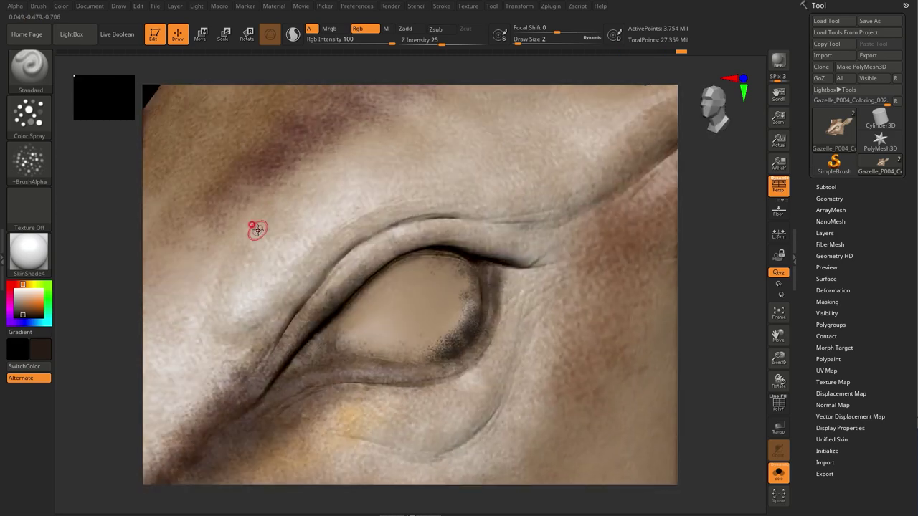
pyautogui.moveTo(353, 362)
pyautogui.mouseDown()
pyautogui.moveTo(424, 369)
pyautogui.moveTo(485, 303)
pyautogui.mouseUp()
pyautogui.moveTo(485, 303); pyautogui.dragTo(371, 260, button='right')
pyautogui.moveTo(241, 351); pyautogui.dragTo(365, 248, button='right')
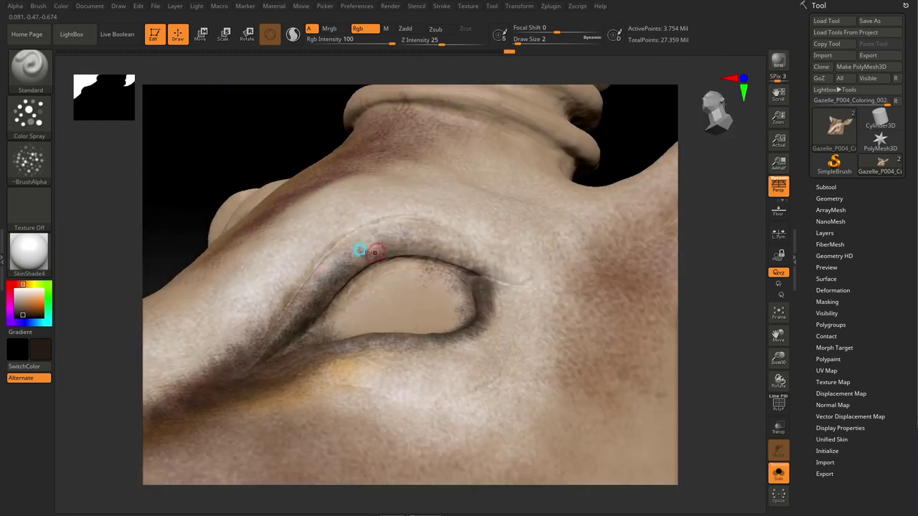
# Step: Extend brown shading along the upper lid, then set intensity 48 and brush size 3
pyautogui.press('c')
pyautogui.moveTo(303, 305)
pyautogui.mouseDown(button='right')
pyautogui.moveTo(574, 164)
pyautogui.moveTo(307, 301)
pyautogui.mouseUp(button='right')
pyautogui.moveTo(307, 301)
pyautogui.mouseDown()
pyautogui.moveTo(487, 250)
pyautogui.moveTo(506, 265)
pyautogui.mouseUp()
pyautogui.moveTo(506, 266)
pyautogui.mouseDown(button='right')
pyautogui.moveTo(707, 316)
pyautogui.moveTo(733, 266)
pyautogui.moveTo(482, 237)
pyautogui.mouseUp(button='right')
pyautogui.press('space')
pyautogui.moveTo(450, 360); pyautogui.dragTo(405, 360)
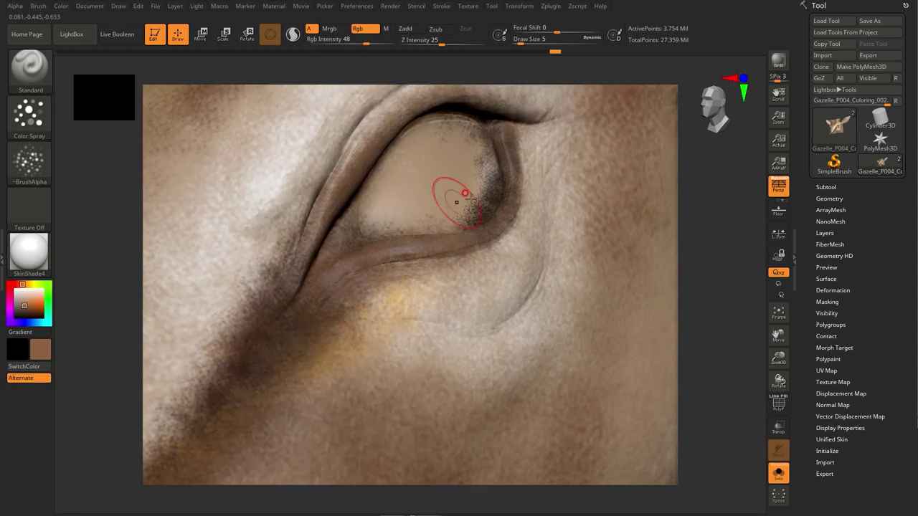
# Step: Show the eyeball again and return to a slightly raised front view of the head
pyautogui.moveTo(725, 340); pyautogui.dragTo(698, 362, button='right')
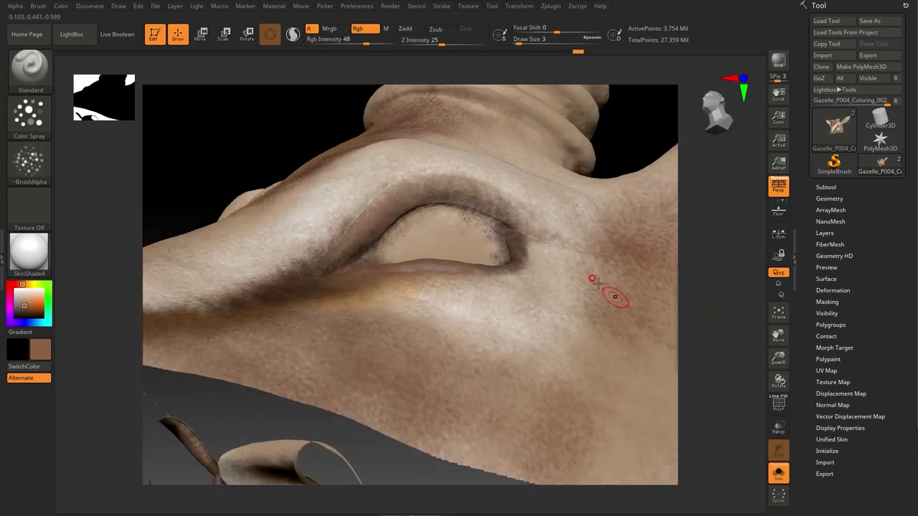
pyautogui.click(778, 473)
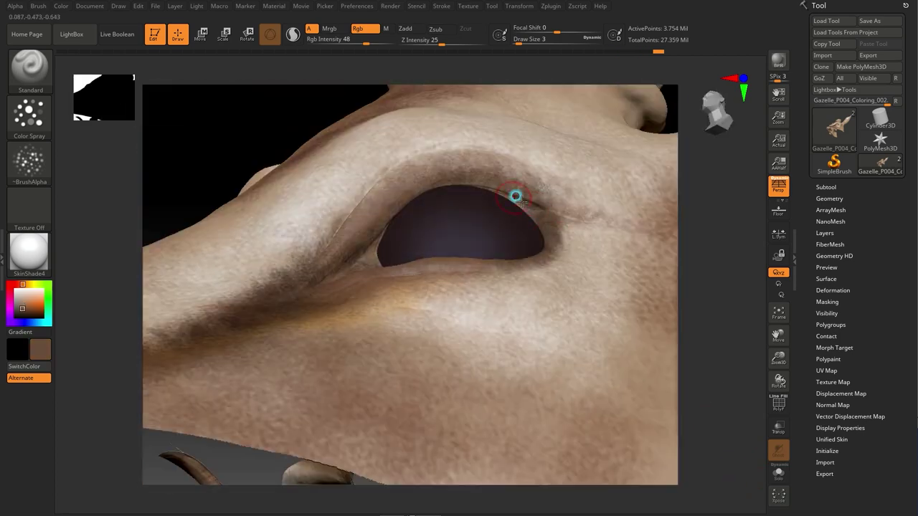
pyautogui.moveTo(337, 265)
pyautogui.mouseDown(button='right')
pyautogui.moveTo(743, 409)
pyautogui.moveTo(645, 448)
pyautogui.mouseUp(button='right')
pyautogui.moveTo(714, 299); pyautogui.dragTo(580, 348, button='right')
pyautogui.moveTo(610, 404)
pyautogui.mouseDown(button='right')
pyautogui.moveTo(524, 268)
pyautogui.moveTo(571, 339)
pyautogui.moveTo(423, 365)
pyautogui.moveTo(598, 306)
pyautogui.mouseUp(button='right')
pyautogui.moveTo(566, 266)
pyautogui.mouseDown(button='right')
pyautogui.moveTo(512, 238)
pyautogui.moveTo(359, 194)
pyautogui.mouseUp(button='right')
pyautogui.hotkey('alt', 'a')
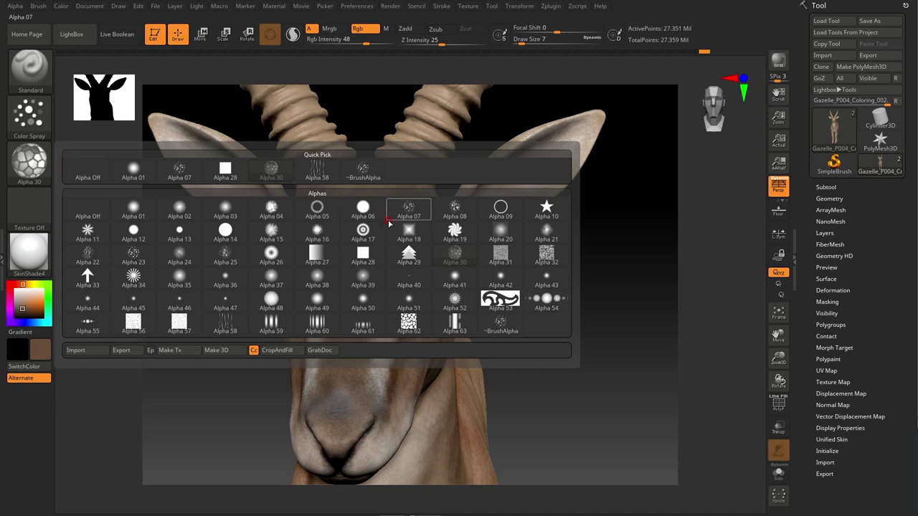
# Step: Choose Alpha 22, shrink the brush, and deepen shading around the eyes, cheeks and muzzle
pyautogui.click(100, 250)
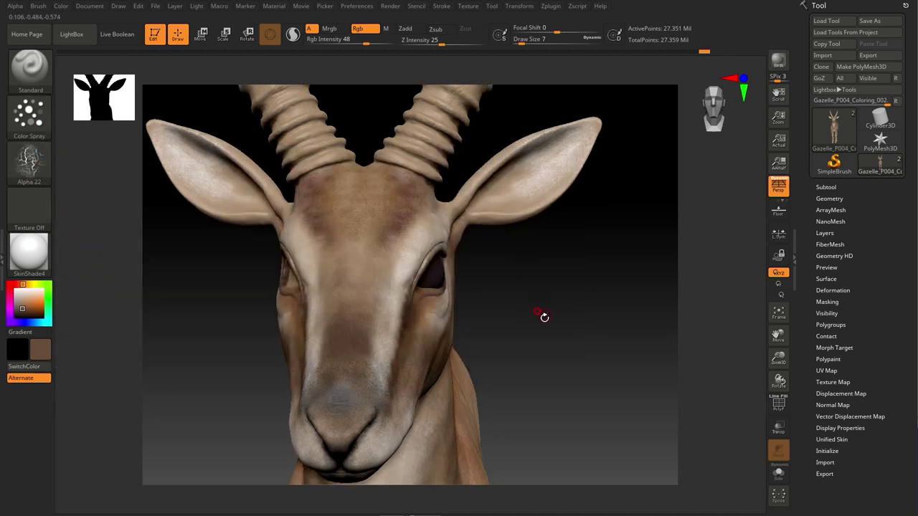
pyautogui.moveTo(544, 317); pyautogui.dragTo(420, 241)
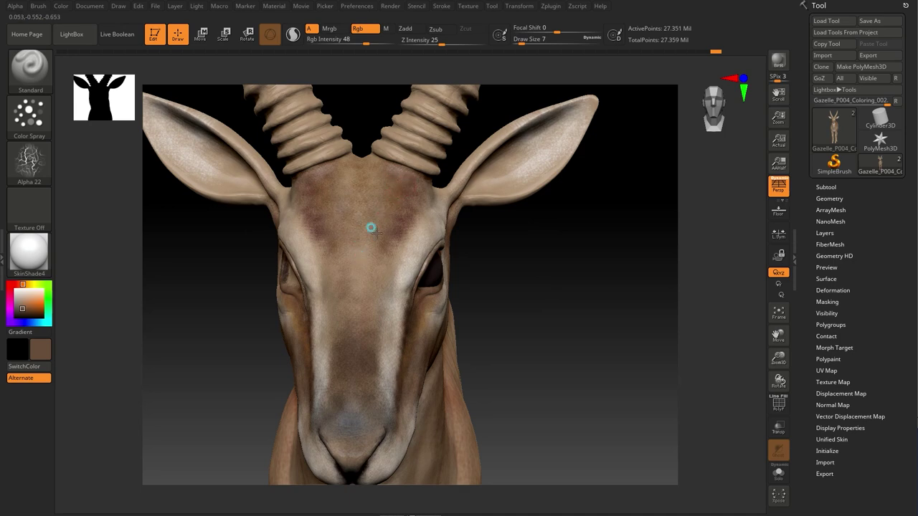
pyautogui.moveTo(419, 286)
pyautogui.mouseDown()
pyautogui.moveTo(588, 272)
pyautogui.moveTo(375, 349)
pyautogui.mouseUp()
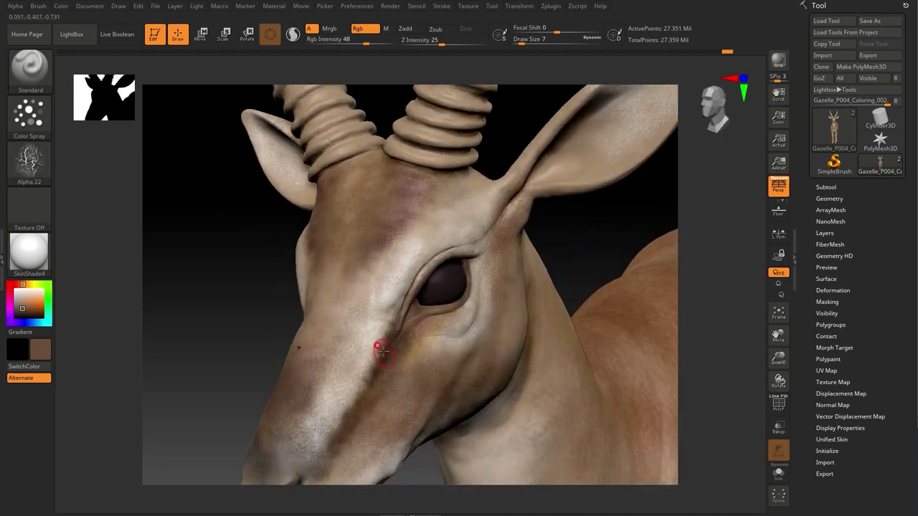
pyautogui.moveTo(395, 277); pyautogui.dragTo(385, 208)
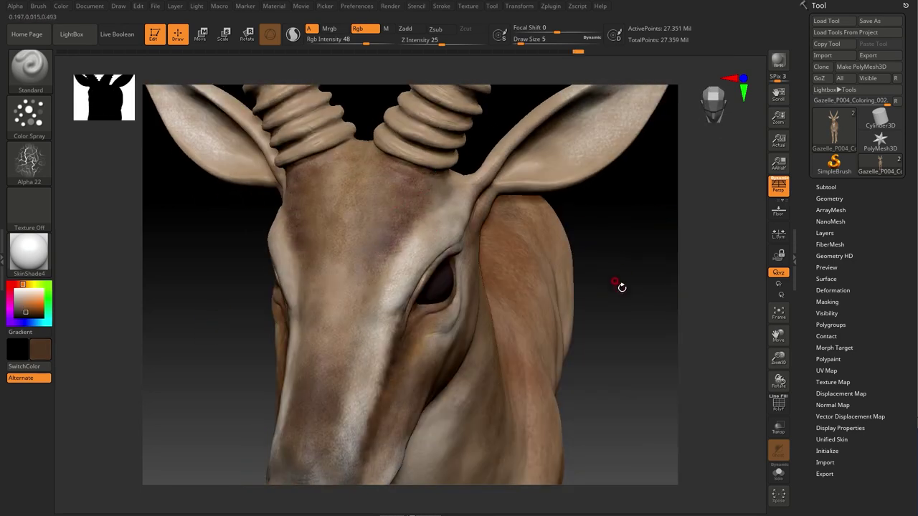
pyautogui.keyDown('alt'); pyautogui.moveTo(617, 285); pyautogui.dragTo(365, 308); pyautogui.keyUp('alt')
pyautogui.moveTo(676, 439)
pyautogui.mouseDown()
pyautogui.moveTo(623, 334)
pyautogui.moveTo(583, 293)
pyautogui.mouseUp()
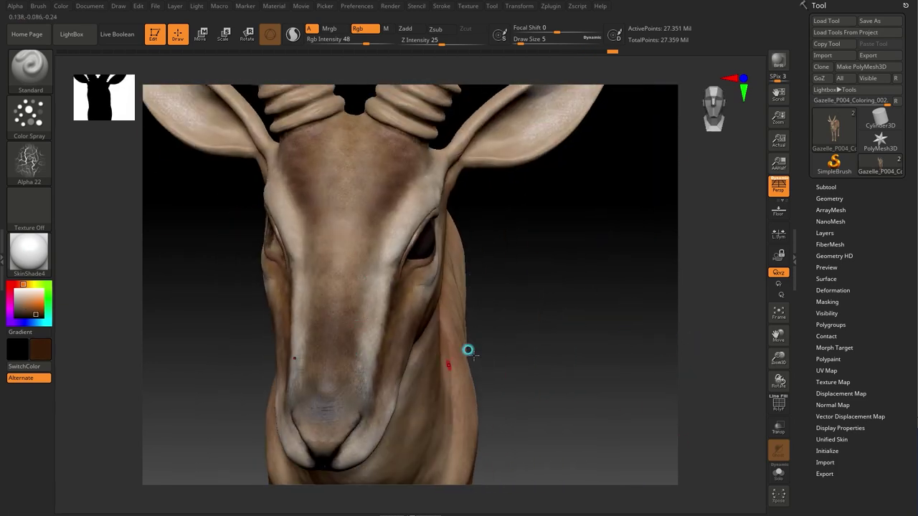
pyautogui.moveTo(467, 350); pyautogui.dragTo(474, 358)
pyautogui.moveTo(609, 337)
pyautogui.mouseDown()
pyautogui.moveTo(656, 307)
pyautogui.moveTo(612, 314)
pyautogui.moveTo(287, 213)
pyautogui.mouseUp()
pyautogui.moveTo(403, 281); pyautogui.dragTo(350, 266)
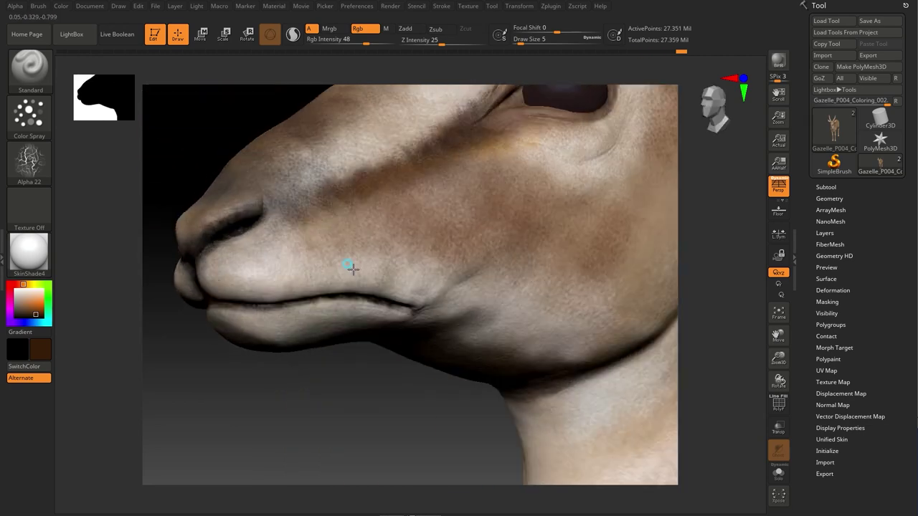
pyautogui.moveTo(510, 332)
pyautogui.mouseDown()
pyautogui.moveTo(417, 375)
pyautogui.moveTo(643, 279)
pyautogui.moveTo(616, 284)
pyautogui.mouseUp()
# Step: Pick a dark paint colour and frame the ear closely for masking
pyautogui.press('space')
pyautogui.click(221, 365)
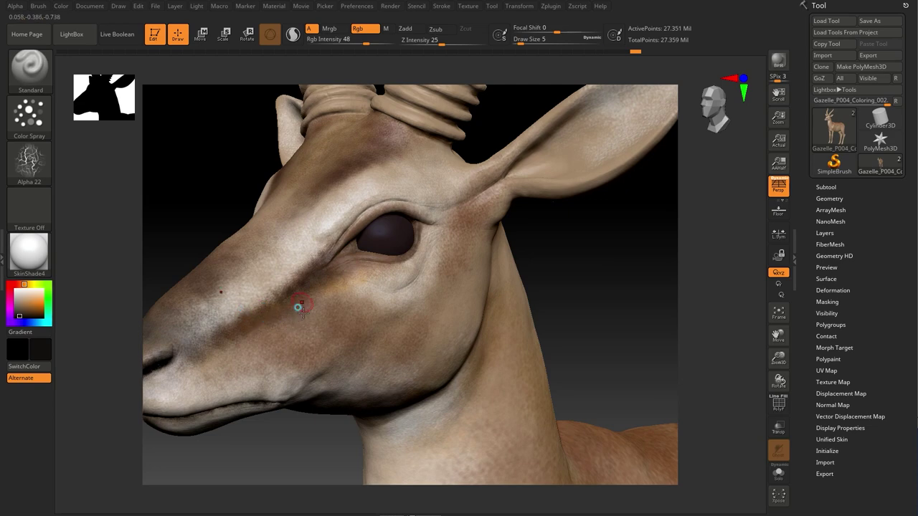
pyautogui.moveTo(295, 312)
pyautogui.mouseDown()
pyautogui.moveTo(598, 293)
pyautogui.moveTo(559, 309)
pyautogui.mouseUp()
pyautogui.moveTo(487, 296)
pyautogui.mouseDown()
pyautogui.moveTo(551, 422)
pyautogui.moveTo(340, 334)
pyautogui.moveTo(320, 301)
pyautogui.moveTo(325, 283)
pyautogui.moveTo(395, 242)
pyautogui.moveTo(265, 334)
pyautogui.moveTo(286, 397)
pyautogui.mouseUp()
# Step: Mask the ear's upper edge, tip and lower edge, undoing one misplaced stroke
pyautogui.keyDown('ctrl'); pyautogui.moveTo(318, 343); pyautogui.dragTo(464, 351); pyautogui.keyUp('ctrl')
pyautogui.hotkey('ctrl', 'z')
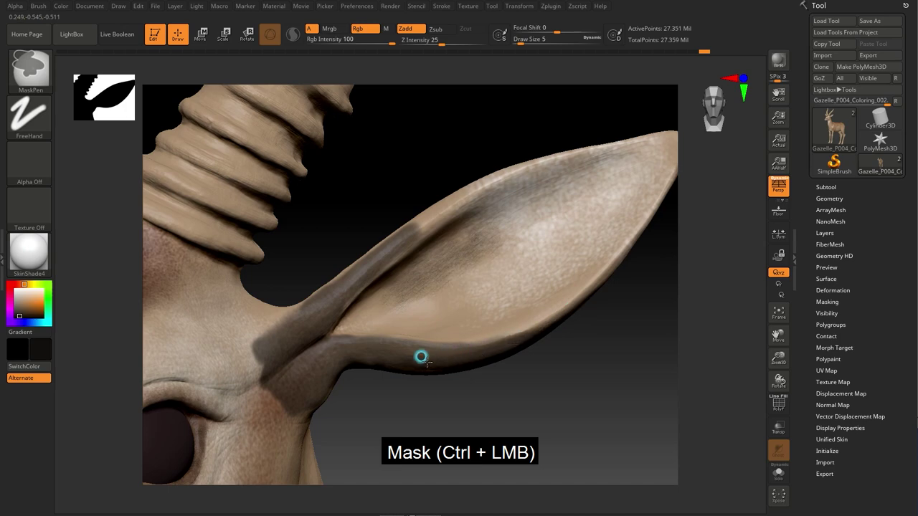
pyautogui.moveTo(481, 175)
pyautogui.keyDown('ctrl'); pyautogui.mouseDown()
pyautogui.moveTo(328, 256)
pyautogui.moveTo(397, 237)
pyautogui.mouseUp(); pyautogui.keyUp('ctrl')
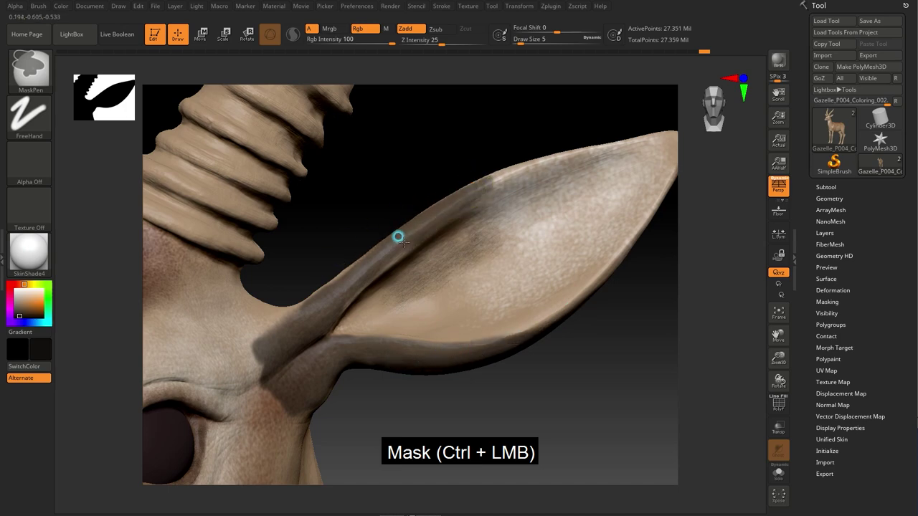
pyautogui.moveTo(594, 277)
pyautogui.keyDown('ctrl'); pyautogui.mouseDown()
pyautogui.moveTo(318, 287)
pyautogui.moveTo(403, 344)
pyautogui.mouseUp(); pyautogui.keyUp('ctrl')
pyautogui.press('ctrl')
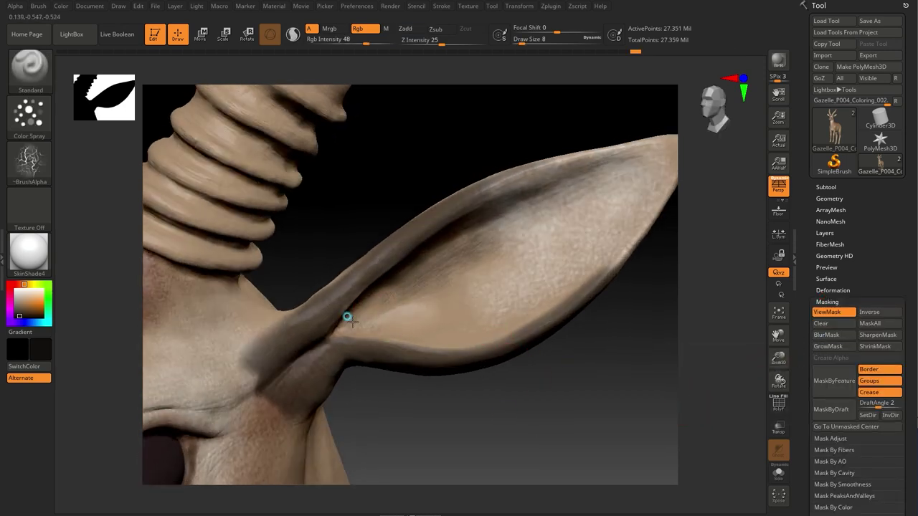
# Step: Paint dark grey-brown streaks across the inner ear
pyautogui.moveTo(401, 401); pyautogui.dragTo(328, 331)
pyautogui.moveTo(495, 430); pyautogui.dragTo(412, 308)
pyautogui.moveTo(394, 266)
pyautogui.mouseDown()
pyautogui.moveTo(447, 404)
pyautogui.moveTo(440, 303)
pyautogui.moveTo(424, 337)
pyautogui.moveTo(542, 346)
pyautogui.moveTo(478, 311)
pyautogui.moveTo(543, 209)
pyautogui.mouseUp()
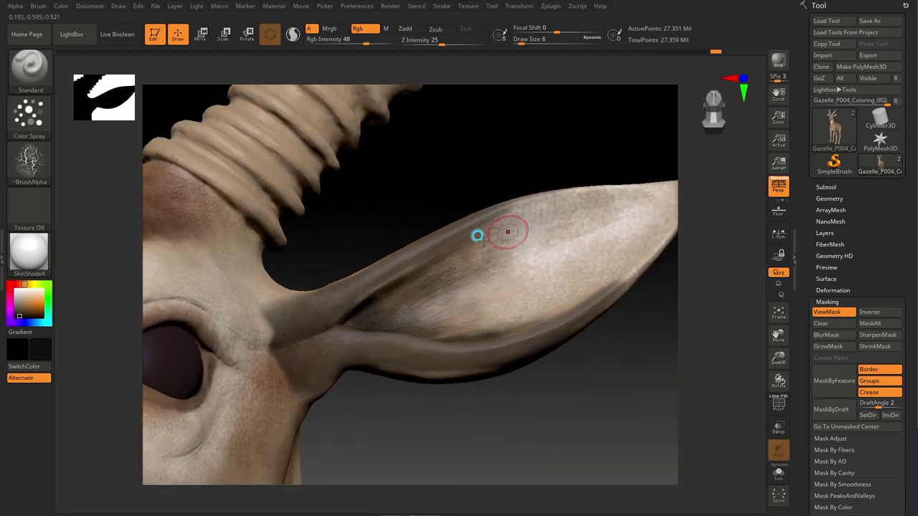
pyautogui.moveTo(499, 322)
pyautogui.mouseDown()
pyautogui.moveTo(518, 322)
pyautogui.moveTo(516, 395)
pyautogui.moveTo(495, 423)
pyautogui.moveTo(407, 264)
pyautogui.moveTo(359, 349)
pyautogui.moveTo(549, 406)
pyautogui.moveTo(483, 293)
pyautogui.moveTo(519, 297)
pyautogui.mouseUp()
pyautogui.moveTo(466, 251)
pyautogui.mouseDown()
pyautogui.moveTo(364, 303)
pyautogui.moveTo(445, 252)
pyautogui.moveTo(523, 268)
pyautogui.mouseUp()
pyautogui.moveTo(457, 414)
pyautogui.mouseDown()
pyautogui.moveTo(334, 265)
pyautogui.moveTo(323, 334)
pyautogui.moveTo(571, 332)
pyautogui.moveTo(503, 354)
pyautogui.moveTo(383, 313)
pyautogui.moveTo(492, 275)
pyautogui.moveTo(466, 348)
pyautogui.moveTo(574, 323)
pyautogui.moveTo(573, 359)
pyautogui.moveTo(581, 307)
pyautogui.moveTo(351, 345)
pyautogui.mouseUp()
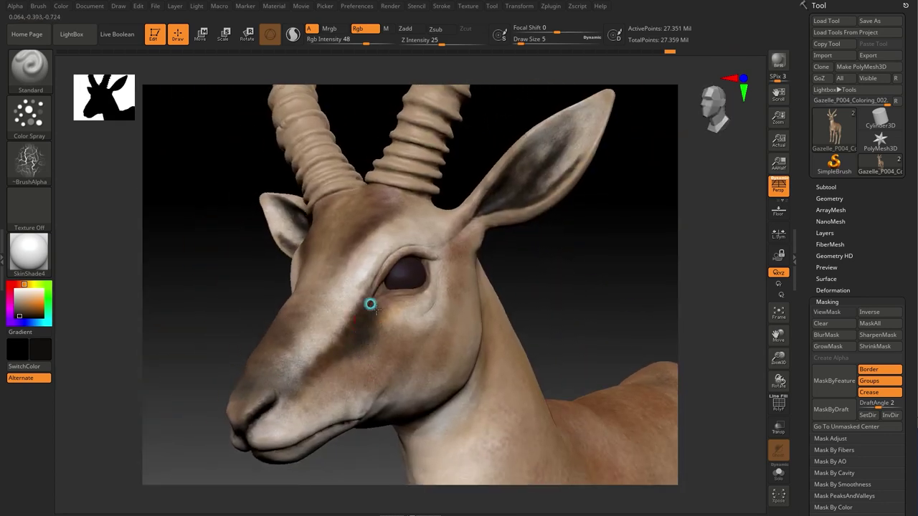
pyautogui.moveTo(302, 367)
pyautogui.mouseDown()
pyautogui.moveTo(247, 402)
pyautogui.moveTo(481, 277)
pyautogui.moveTo(296, 189)
pyautogui.mouseUp()
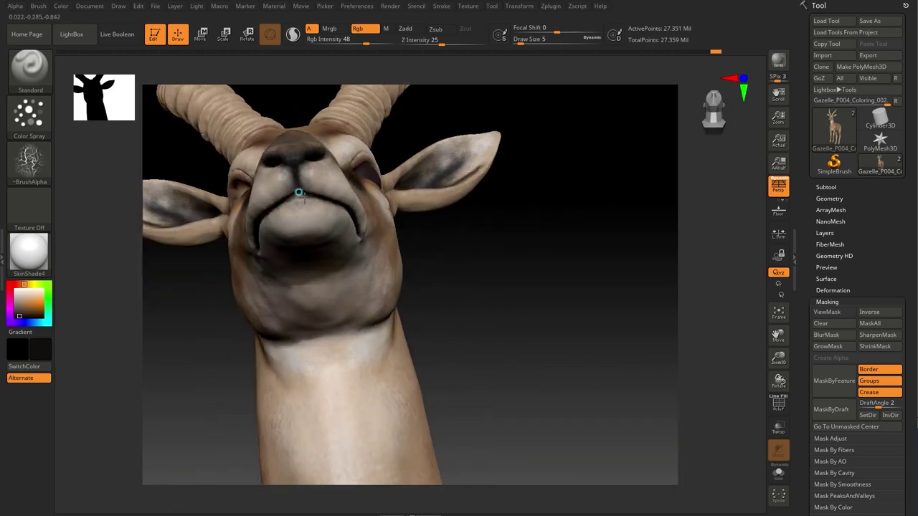
# Step: Pick a pale cream secondary colour and add a lighter highlight across the forehead centre
pyautogui.moveTo(514, 273)
pyautogui.mouseDown()
pyautogui.moveTo(375, 256)
pyautogui.moveTo(326, 330)
pyautogui.moveTo(258, 354)
pyautogui.moveTo(515, 216)
pyautogui.moveTo(502, 420)
pyautogui.moveTo(582, 352)
pyautogui.moveTo(493, 322)
pyautogui.moveTo(546, 321)
pyautogui.moveTo(299, 328)
pyautogui.mouseUp()
pyautogui.rightClick(299, 328)
pyautogui.moveTo(273, 251)
pyautogui.mouseDown()
pyautogui.moveTo(449, 323)
pyautogui.moveTo(442, 317)
pyautogui.mouseUp()
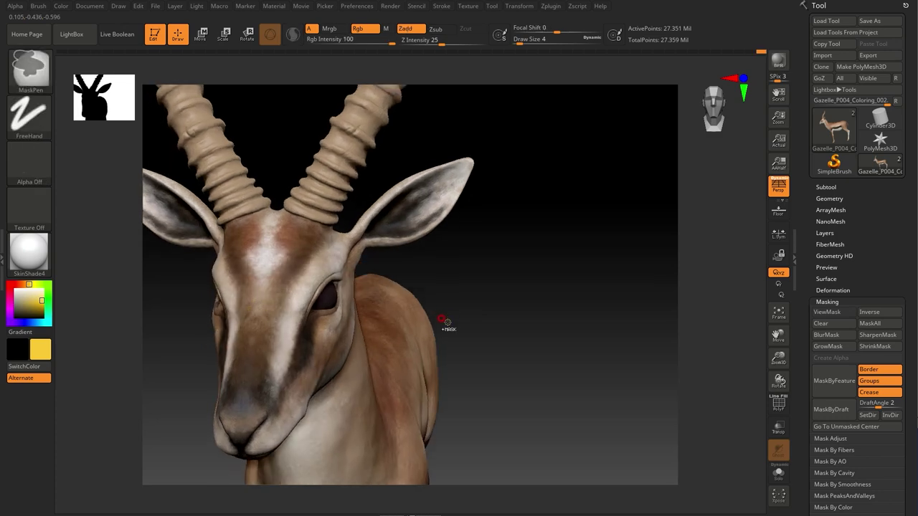
pyautogui.press('space')
pyautogui.moveTo(476, 268)
pyautogui.mouseDown()
pyautogui.moveTo(576, 273)
pyautogui.moveTo(391, 245)
pyautogui.moveTo(569, 312)
pyautogui.moveTo(402, 219)
pyautogui.mouseUp()
# Step: Choose pale yellow, then brown, as the paint colour from the quick palette
pyautogui.press('space')
pyautogui.click(283, 281)
pyautogui.press('space')
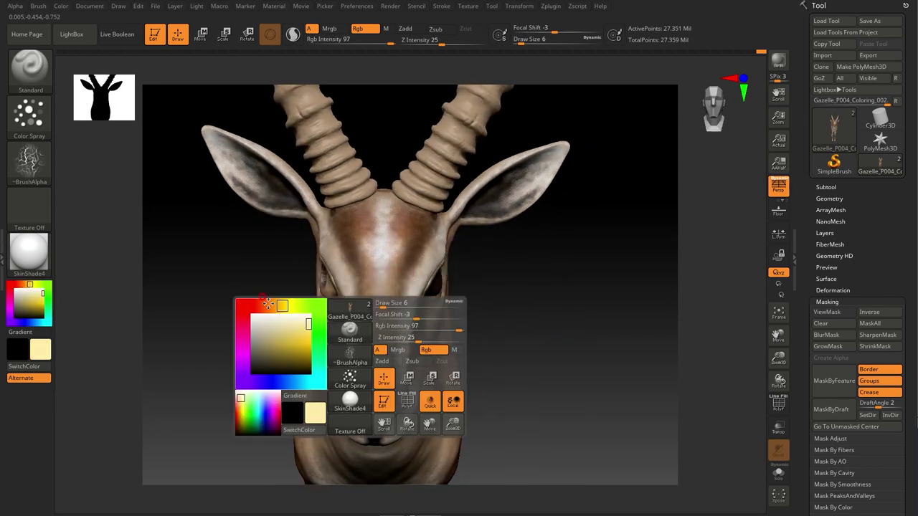
pyautogui.click(297, 349)
# Step: Pick olive-brown, then black, and edge the dark nose-to-eye stripe with cream streaks at Draw Size 4
pyautogui.moveTo(404, 274)
pyautogui.mouseDown(button='right')
pyautogui.moveTo(375, 304)
pyautogui.moveTo(387, 337)
pyautogui.mouseUp(button='right')
pyautogui.press('space')
pyautogui.click(304, 454)
pyautogui.moveTo(373, 274)
pyautogui.mouseDown(button='right')
pyautogui.moveTo(489, 341)
pyautogui.moveTo(557, 311)
pyautogui.moveTo(576, 231)
pyautogui.moveTo(219, 427)
pyautogui.moveTo(396, 273)
pyautogui.mouseUp(button='right')
pyautogui.moveTo(382, 326)
pyautogui.mouseDown(button='right')
pyautogui.moveTo(239, 440)
pyautogui.moveTo(239, 416)
pyautogui.moveTo(337, 313)
pyautogui.mouseUp(button='right')
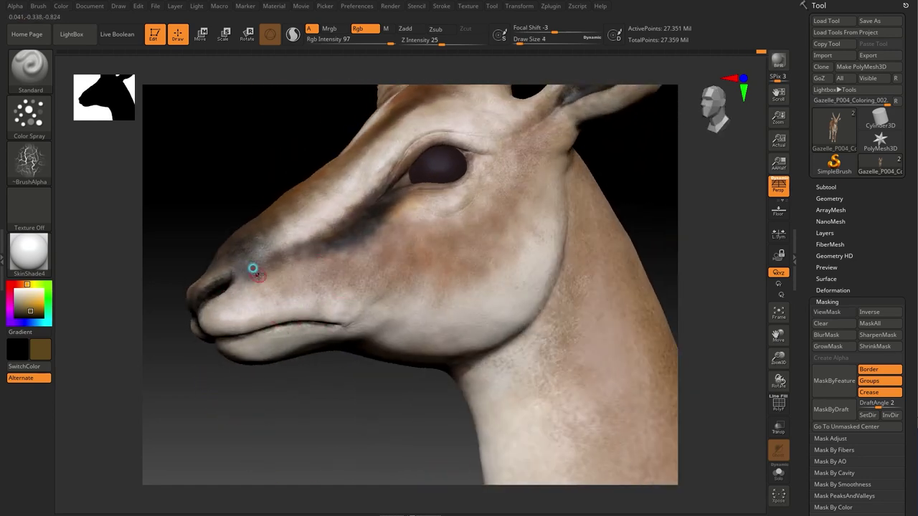
pyautogui.moveTo(279, 264)
pyautogui.mouseDown(button='right')
pyautogui.moveTo(318, 242)
pyautogui.moveTo(275, 181)
pyautogui.mouseUp(button='right')
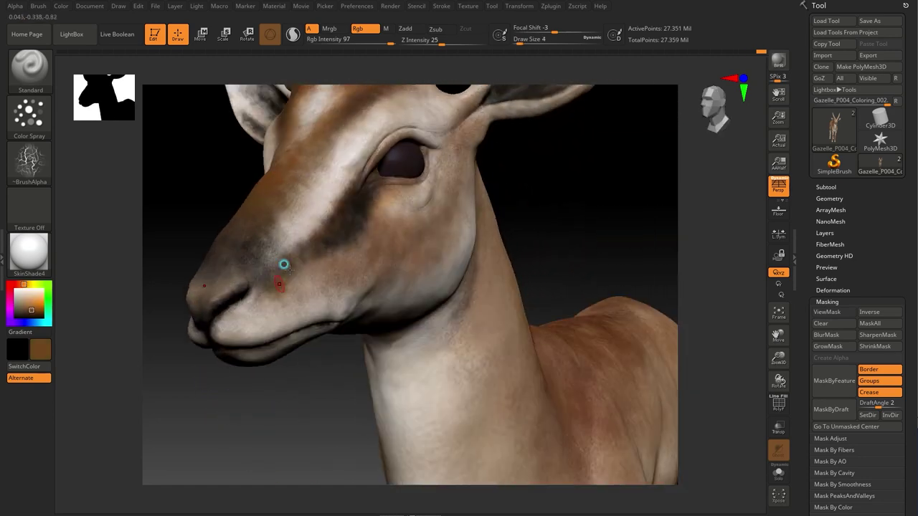
pyautogui.moveTo(306, 247)
pyautogui.keyDown('ctrl'); pyautogui.mouseDown(button='right')
pyautogui.moveTo(580, 182)
pyautogui.moveTo(362, 205)
pyautogui.mouseUp(button='right'); pyautogui.keyUp('ctrl')
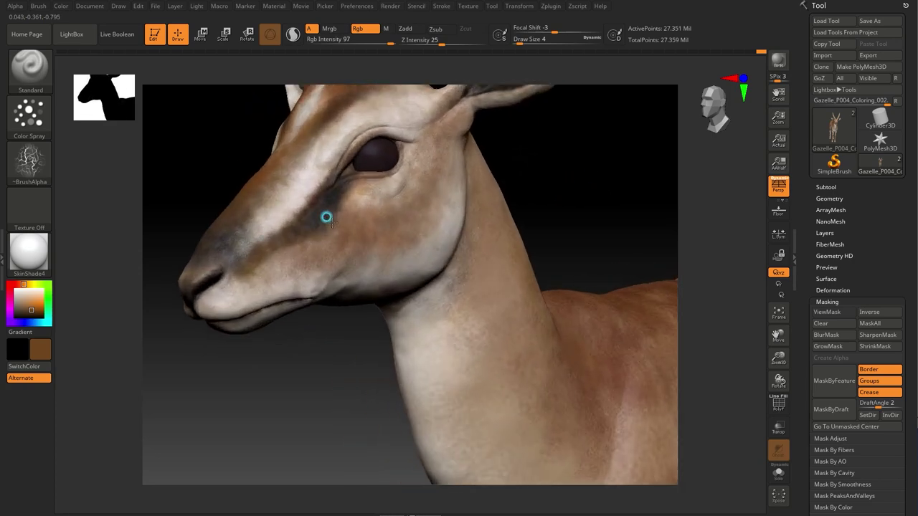
pyautogui.press('space')
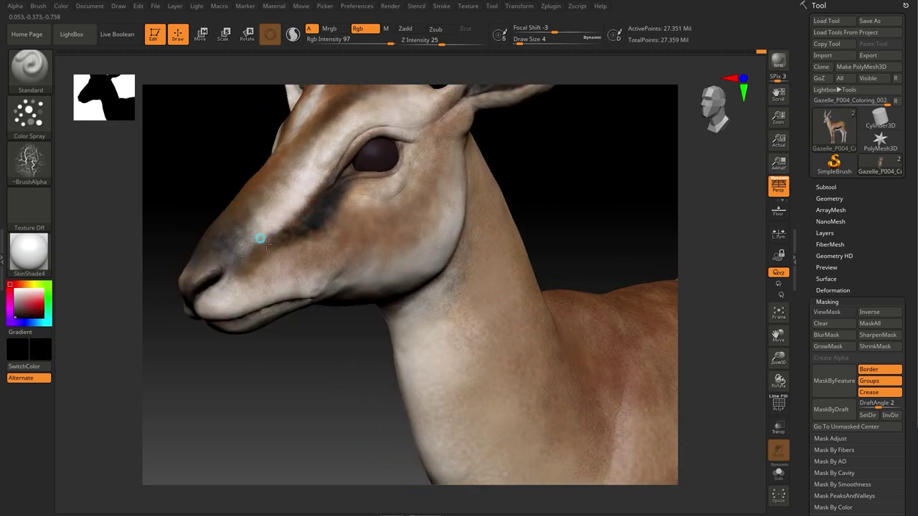
# Step: Switch the stroke to Dots, enlarge the brush to size 6, and darken the eye-to-muzzle stripes
pyautogui.click(37, 118)
pyautogui.click(87, 126)
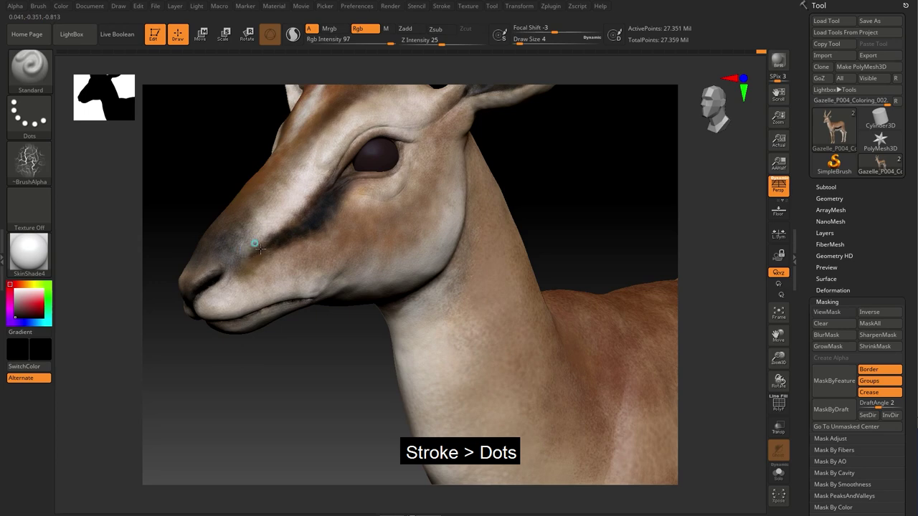
pyautogui.press(']')
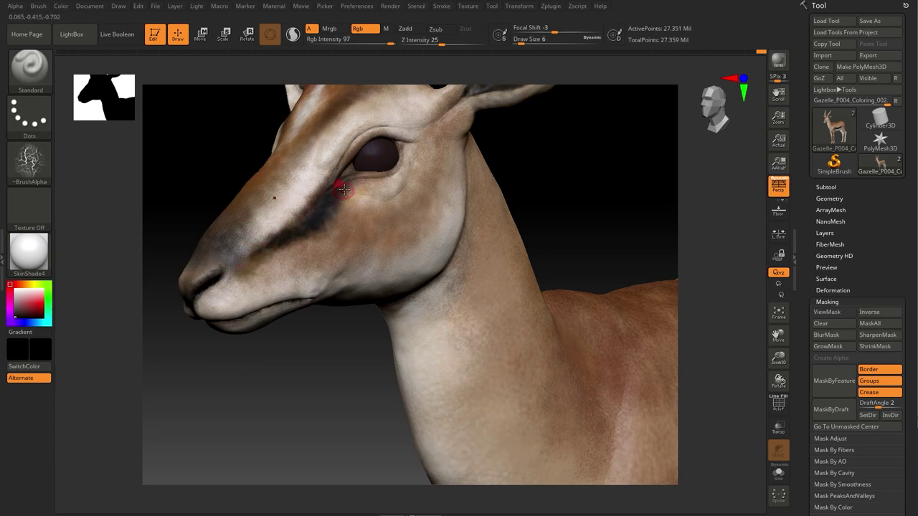
pyautogui.moveTo(285, 229)
pyautogui.keyDown('ctrl'); pyautogui.mouseDown(button='right')
pyautogui.moveTo(242, 372)
pyautogui.moveTo(256, 280)
pyautogui.mouseUp(button='right'); pyautogui.keyUp('ctrl')
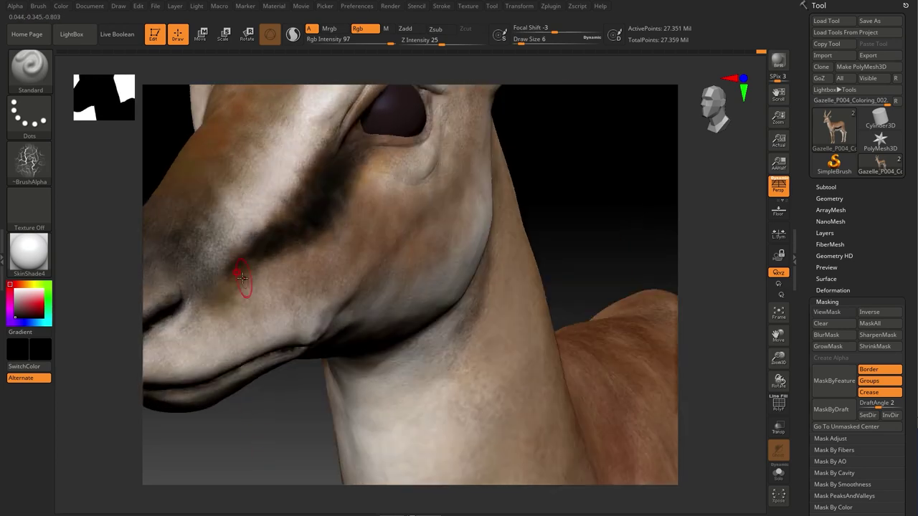
pyautogui.moveTo(246, 446)
pyautogui.mouseDown(button='right')
pyautogui.moveTo(573, 318)
pyautogui.moveTo(524, 211)
pyautogui.mouseUp(button='right')
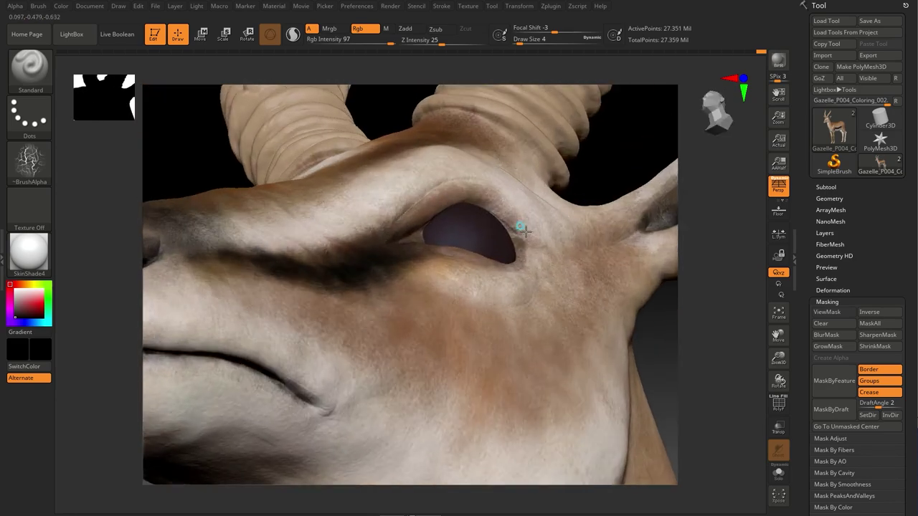
pyautogui.moveTo(399, 242)
pyautogui.mouseDown(button='right')
pyautogui.moveTo(660, 416)
pyautogui.moveTo(610, 309)
pyautogui.moveTo(542, 318)
pyautogui.moveTo(256, 407)
pyautogui.moveTo(393, 324)
pyautogui.mouseUp(button='right')
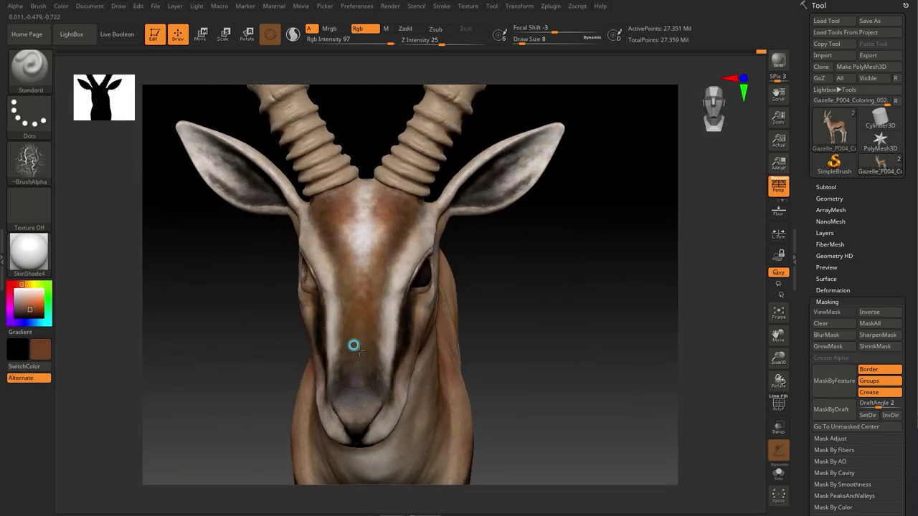
# Step: Mix a yellowish gold colour and paint a golden band down the nose
pyautogui.scroll(2, 430, 323)
pyautogui.press('space')
pyautogui.click(260, 249)
pyautogui.moveTo(280, 287); pyautogui.dragTo(285, 295)
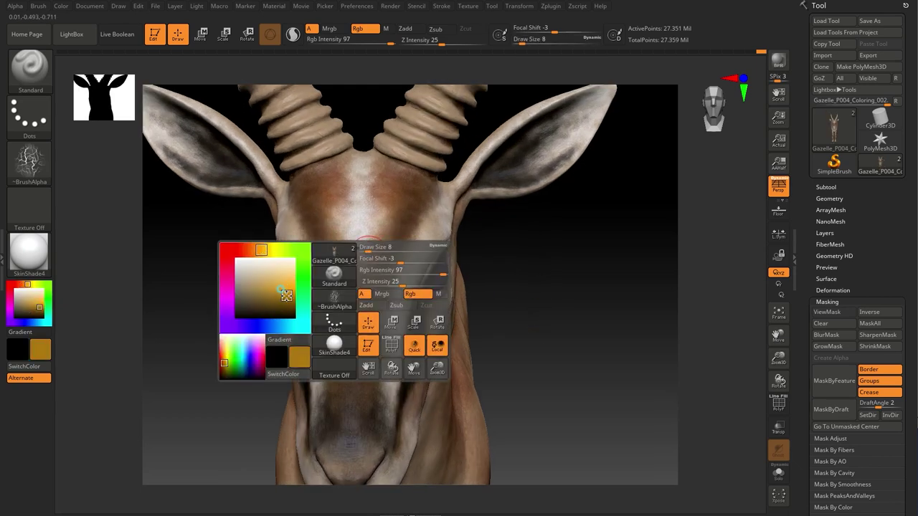
pyautogui.moveTo(266, 249)
pyautogui.mouseDown()
pyautogui.moveTo(281, 248)
pyautogui.moveTo(268, 249)
pyautogui.mouseUp()
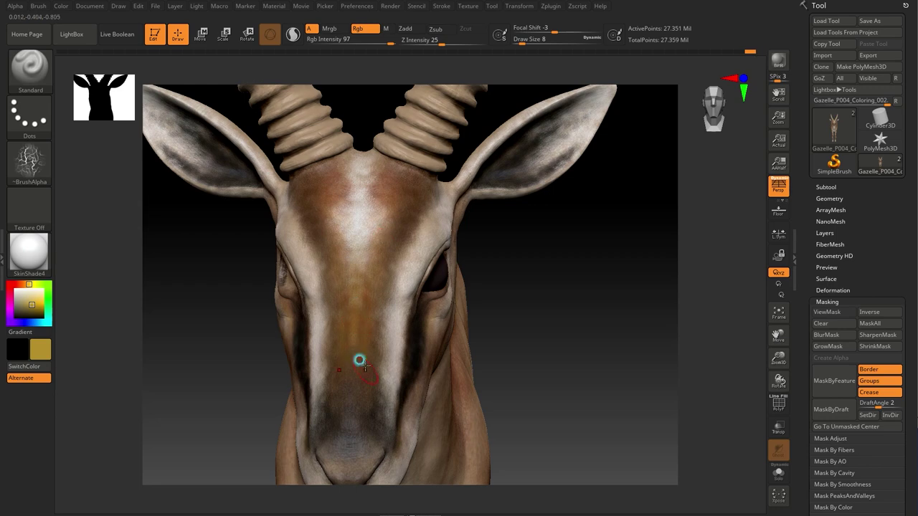
pyautogui.moveTo(471, 349); pyautogui.dragTo(405, 210)
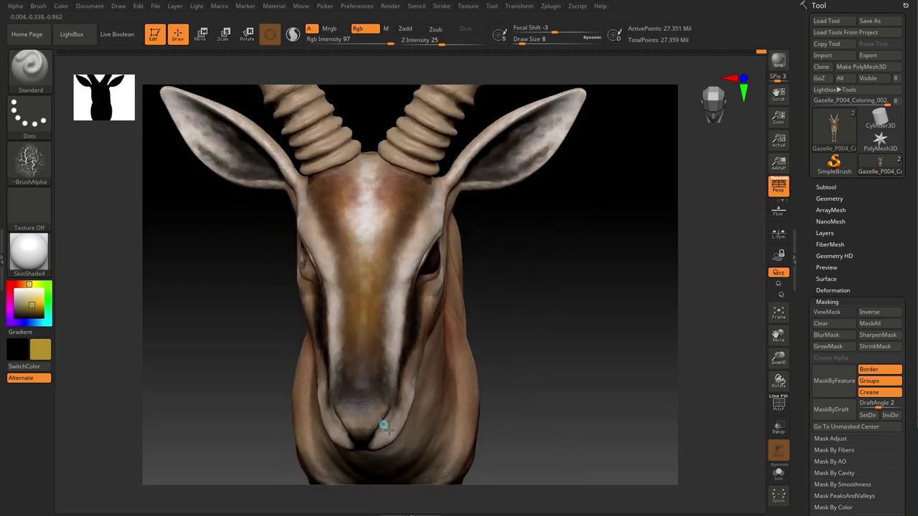
# Step: With off-white and a white secondary colour, brighten and extend the forehead blaze
pyautogui.press('c')
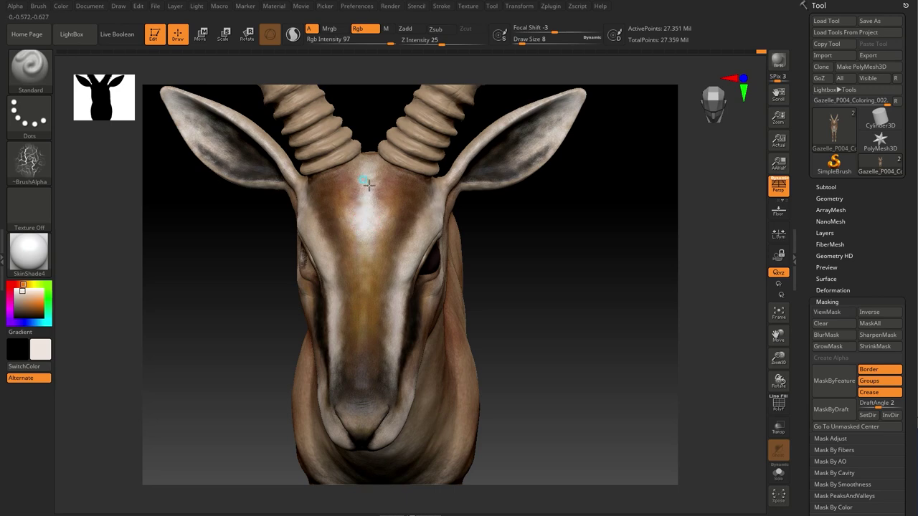
pyautogui.keyDown('ctrl'); pyautogui.moveTo(367, 184); pyautogui.dragTo(373, 287, button='right'); pyautogui.keyUp('ctrl')
pyautogui.press('c')
pyautogui.keyDown('ctrl'); pyautogui.moveTo(537, 260); pyautogui.dragTo(365, 155, button='right'); pyautogui.keyUp('ctrl')
pyautogui.moveTo(365, 284)
pyautogui.mouseDown()
pyautogui.moveTo(381, 256)
pyautogui.moveTo(351, 298)
pyautogui.moveTo(371, 295)
pyautogui.moveTo(369, 328)
pyautogui.moveTo(364, 317)
pyautogui.mouseUp()
pyautogui.moveTo(516, 337)
pyautogui.mouseDown()
pyautogui.moveTo(618, 350)
pyautogui.moveTo(599, 373)
pyautogui.mouseUp()
pyautogui.press('f')
pyautogui.moveTo(598, 372)
pyautogui.keyDown('ctrl'); pyautogui.mouseDown(button='right')
pyautogui.moveTo(600, 388)
pyautogui.moveTo(334, 328)
pyautogui.mouseUp(button='right'); pyautogui.keyUp('ctrl')
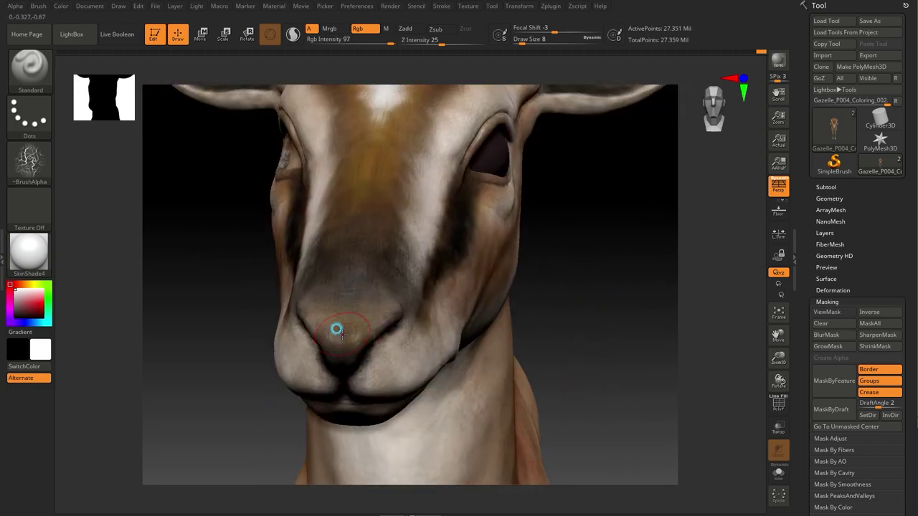
# Step: Set the brush to Draw Size 2 and Rgb Intensity 55, framing the snout
pyautogui.press('space')
pyautogui.moveTo(430, 333); pyautogui.dragTo(462, 314)
pyautogui.keyDown('alt'); pyautogui.moveTo(462, 314); pyautogui.dragTo(343, 327, button='right'); pyautogui.keyUp('alt')
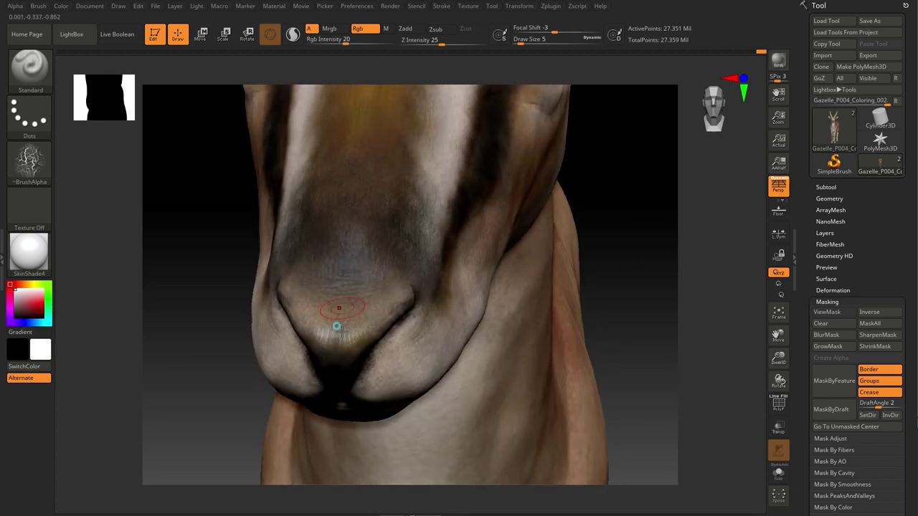
pyautogui.moveTo(361, 301); pyautogui.dragTo(638, 286, button='right')
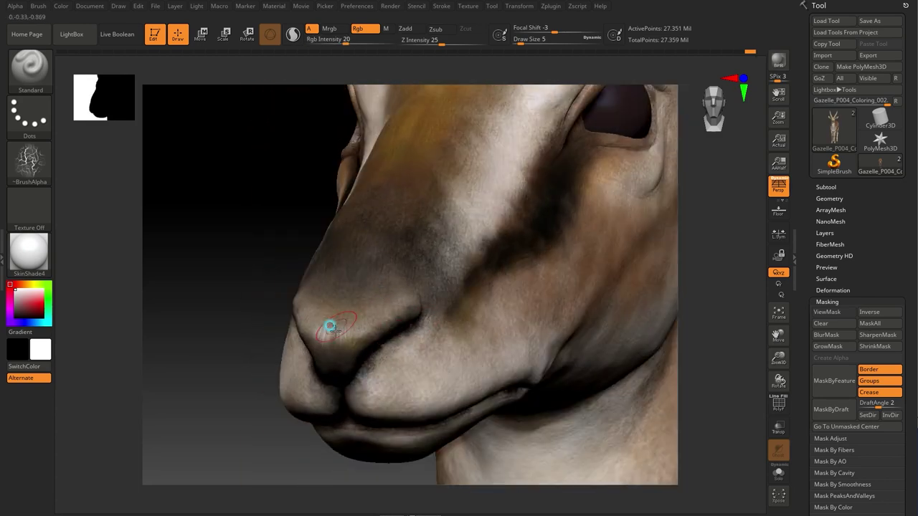
pyautogui.keyDown('alt'); pyautogui.moveTo(383, 293); pyautogui.dragTo(313, 332, button='right'); pyautogui.keyUp('alt')
pyautogui.moveTo(344, 42); pyautogui.dragTo(370, 42)
pyautogui.moveTo(287, 306); pyautogui.dragTo(291, 304, button='right')
# Step: Paint a bold black line along the lip crease
pyautogui.moveTo(383, 308)
pyautogui.mouseDown(button='right')
pyautogui.moveTo(454, 229)
pyautogui.moveTo(595, 197)
pyautogui.mouseUp(button='right')
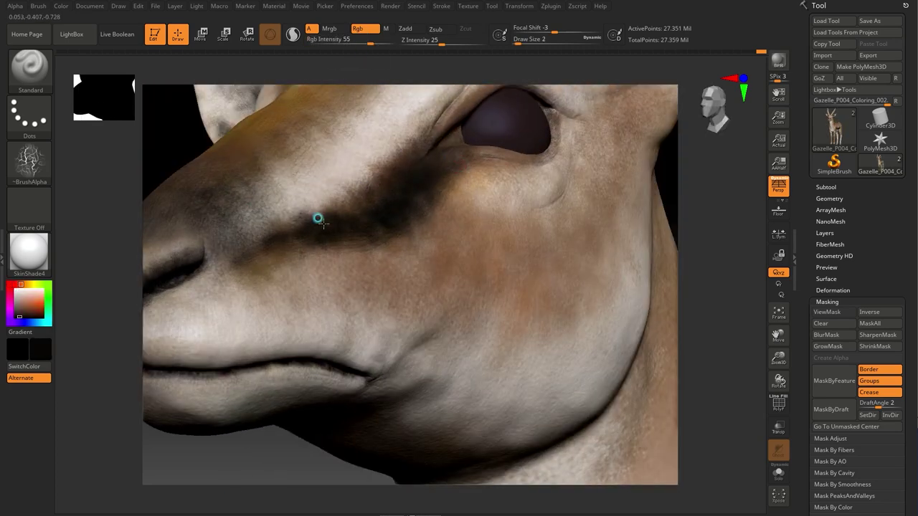
pyautogui.moveTo(325, 220)
pyautogui.mouseDown(button='right')
pyautogui.moveTo(275, 430)
pyautogui.moveTo(241, 322)
pyautogui.mouseUp(button='right')
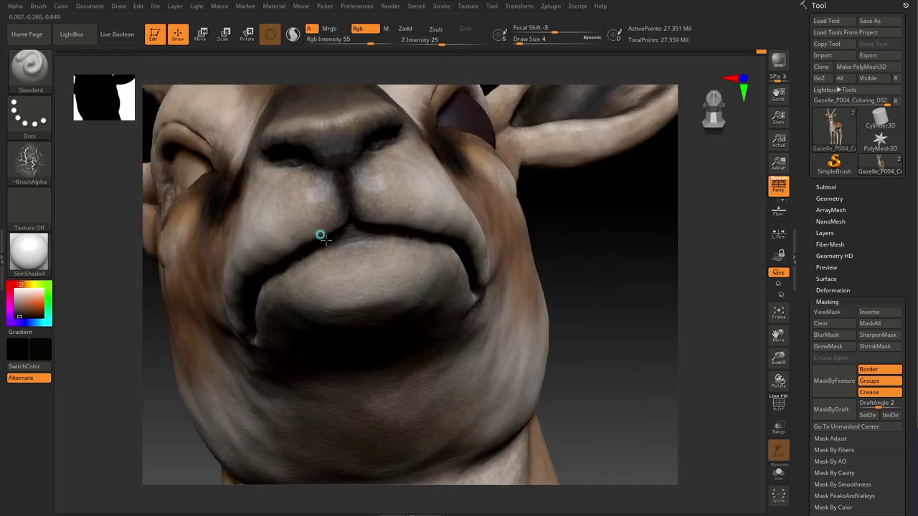
pyautogui.moveTo(340, 198); pyautogui.dragTo(422, 298, button='right')
pyautogui.moveTo(455, 250)
pyautogui.mouseDown(button='right')
pyautogui.moveTo(528, 177)
pyautogui.moveTo(551, 287)
pyautogui.moveTo(296, 349)
pyautogui.mouseUp(button='right')
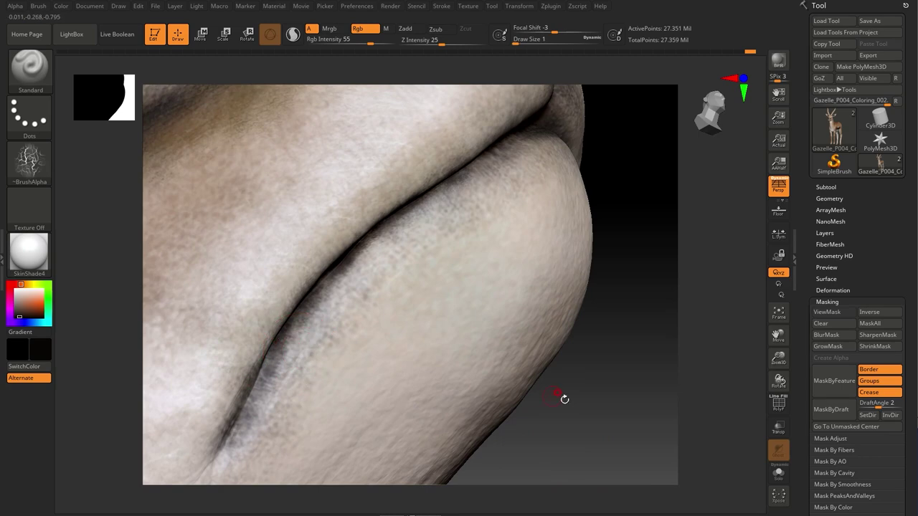
pyautogui.moveTo(416, 354); pyautogui.dragTo(236, 381, button='right')
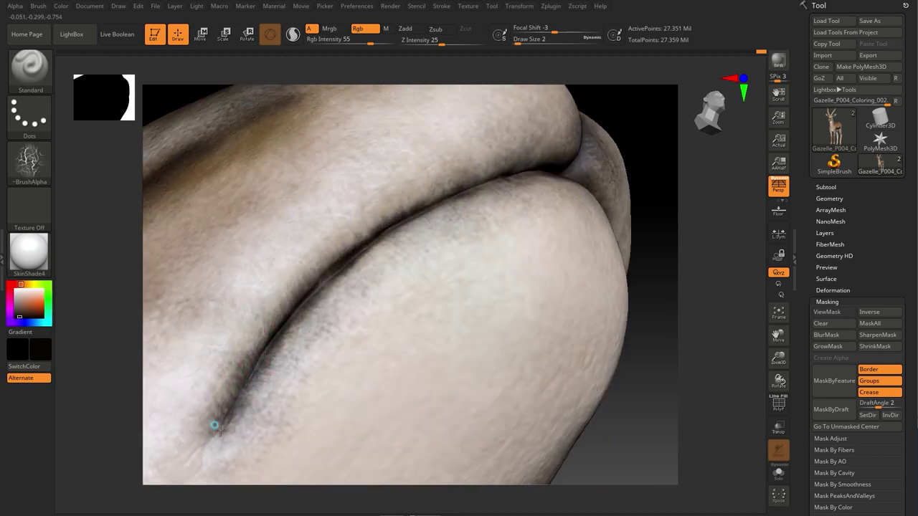
pyautogui.moveTo(294, 308); pyautogui.dragTo(434, 240, button='right')
# Step: Darken around the lips and nose from low and side angles
pyautogui.moveTo(309, 284)
pyautogui.mouseDown(button='right')
pyautogui.moveTo(518, 178)
pyautogui.moveTo(618, 174)
pyautogui.mouseUp(button='right')
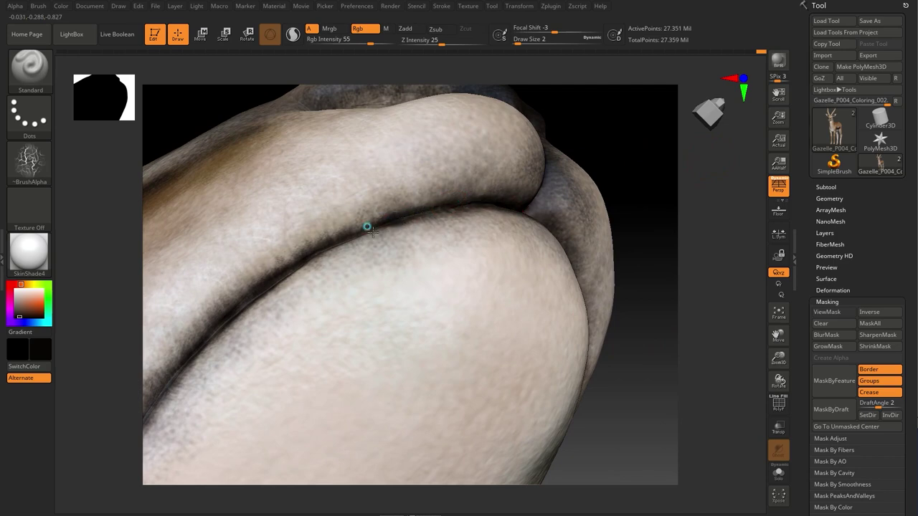
pyautogui.moveTo(364, 221); pyautogui.dragTo(385, 203, button='right')
pyautogui.moveTo(324, 256); pyautogui.dragTo(521, 198, button='right')
pyautogui.moveTo(567, 159)
pyautogui.mouseDown(button='right')
pyautogui.moveTo(444, 199)
pyautogui.moveTo(660, 198)
pyautogui.moveTo(463, 91)
pyautogui.moveTo(433, 217)
pyautogui.mouseUp(button='right')
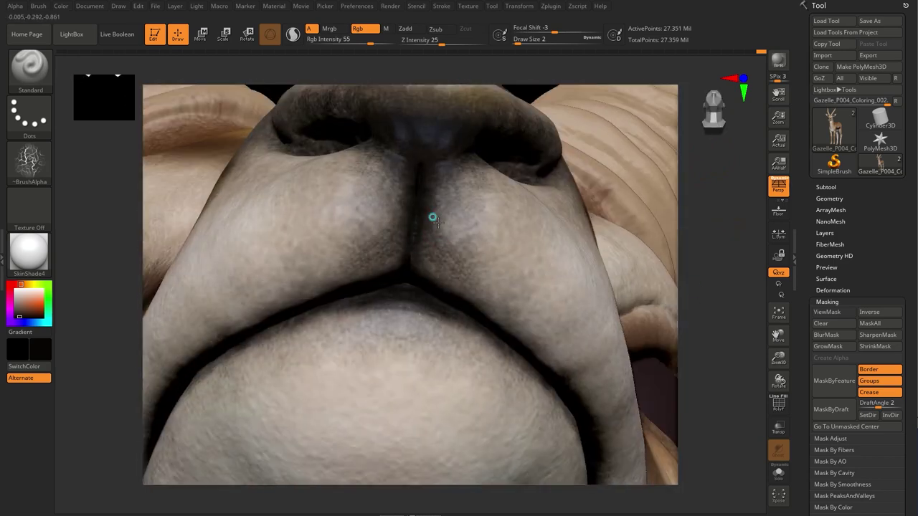
pyautogui.moveTo(661, 184); pyautogui.dragTo(579, 157, button='right')
pyautogui.moveTo(443, 173); pyautogui.dragTo(450, 178, button='right')
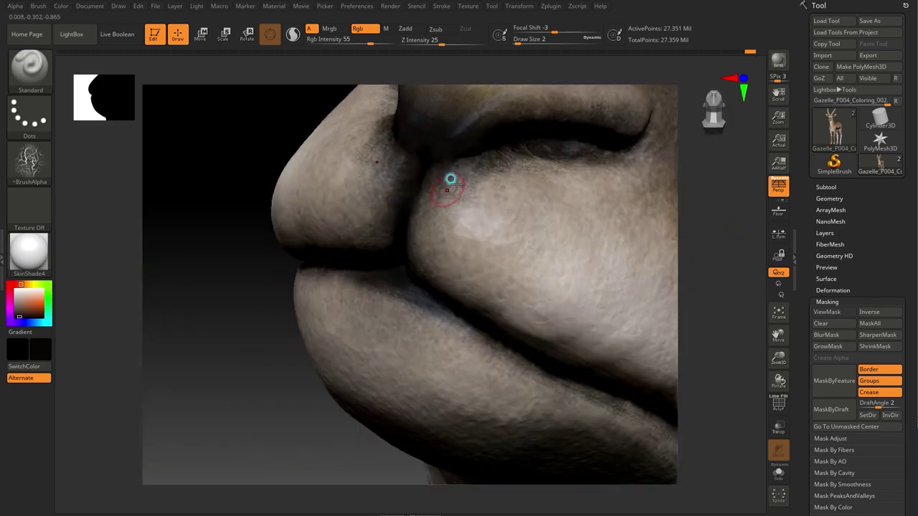
pyautogui.moveTo(421, 255)
pyautogui.mouseDown(button='right')
pyautogui.moveTo(194, 390)
pyautogui.moveTo(213, 306)
pyautogui.mouseUp(button='right')
pyautogui.rightClick(158, 317)
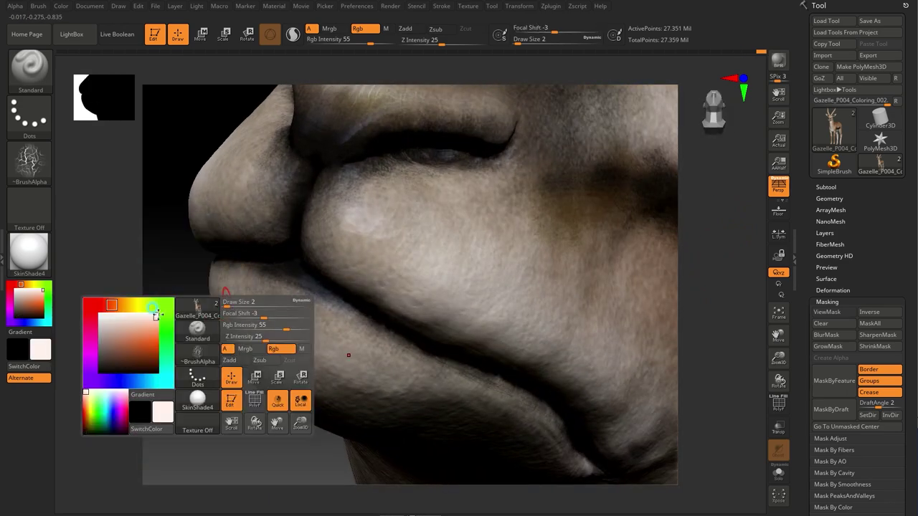
# Step: Turn to a side view of the jaw and pick an orange paint colour
pyautogui.moveTo(407, 183); pyautogui.dragTo(252, 428, button='right')
pyautogui.moveTo(520, 317)
pyautogui.mouseDown(button='right')
pyautogui.moveTo(344, 437)
pyautogui.moveTo(210, 230)
pyautogui.moveTo(524, 180)
pyautogui.moveTo(590, 241)
pyautogui.moveTo(498, 326)
pyautogui.mouseUp(button='right')
pyautogui.moveTo(521, 398)
pyautogui.mouseDown(button='right')
pyautogui.moveTo(636, 356)
pyautogui.moveTo(540, 307)
pyautogui.mouseUp(button='right')
pyautogui.rightClick(534, 301)
pyautogui.click(441, 349)
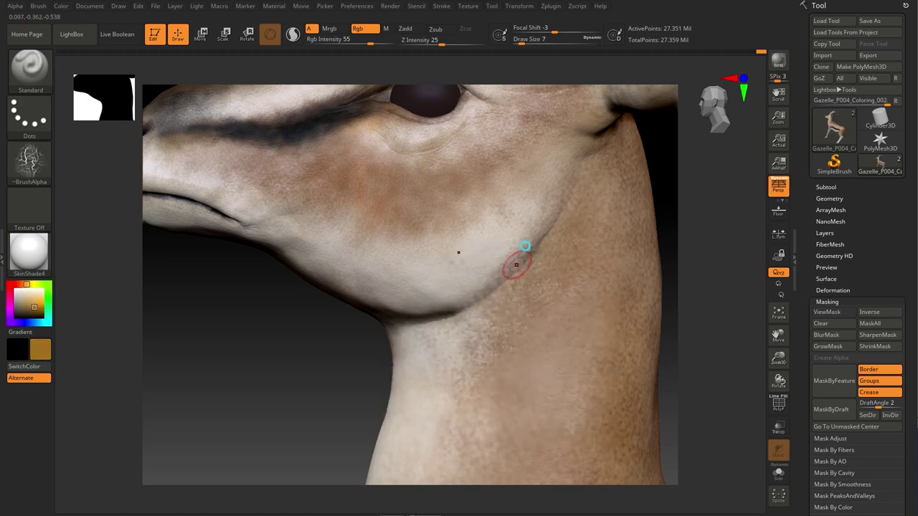
# Step: Sample brown, shrink the brush to Draw Size 10, and paint a dark brown band along the lower flank
pyautogui.moveTo(547, 276); pyautogui.dragTo(506, 264, button='right')
pyautogui.moveTo(566, 279)
pyautogui.keyDown('alt'); pyautogui.mouseDown(button='right')
pyautogui.moveTo(590, 318)
pyautogui.moveTo(544, 219)
pyautogui.moveTo(440, 301)
pyautogui.mouseUp(button='right'); pyautogui.keyUp('alt')
pyautogui.press('c')
pyautogui.keyDown('alt'); pyautogui.moveTo(453, 247); pyautogui.dragTo(529, 213, button='right'); pyautogui.keyUp('alt')
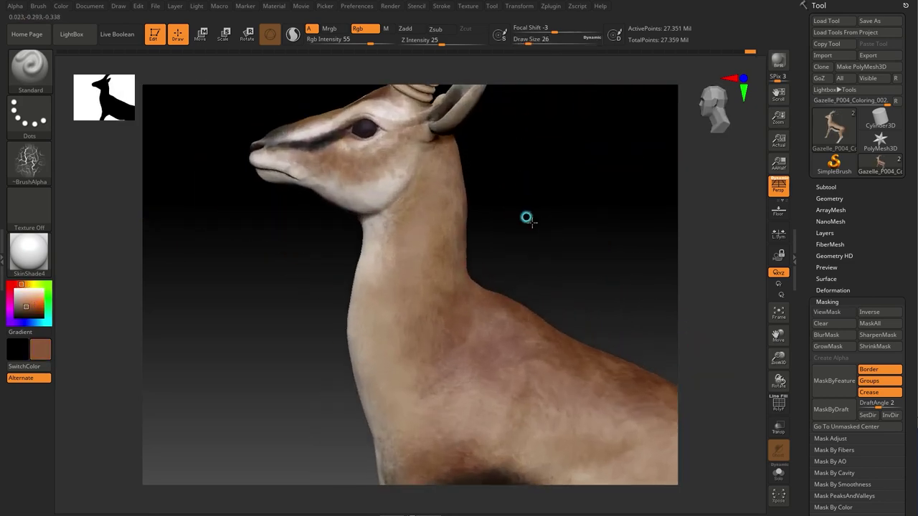
pyautogui.keyDown('alt'); pyautogui.moveTo(404, 129); pyautogui.dragTo(347, 170, button='right'); pyautogui.keyUp('alt')
pyautogui.press('s')
pyautogui.moveTo(395, 168); pyautogui.dragTo(317, 172)
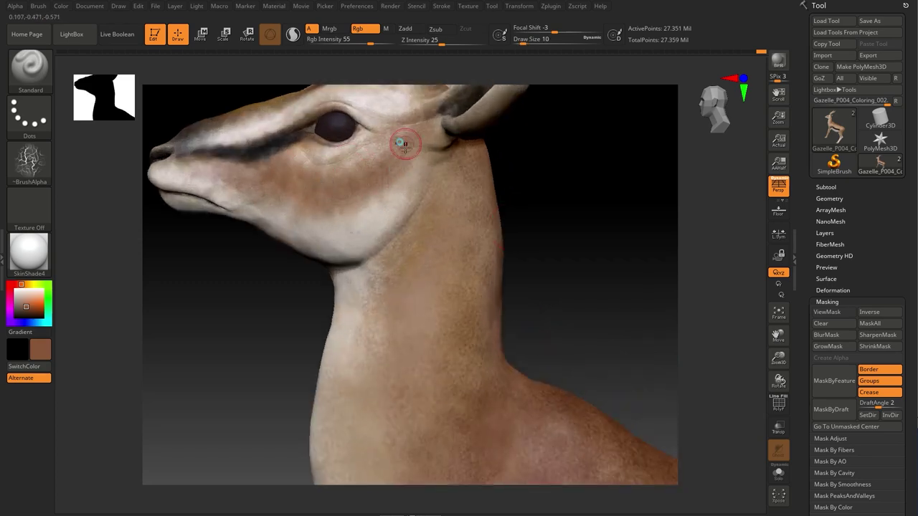
pyautogui.moveTo(328, 195)
pyautogui.mouseDown(button='right')
pyautogui.moveTo(258, 330)
pyautogui.moveTo(236, 199)
pyautogui.moveTo(226, 347)
pyautogui.mouseUp(button='right')
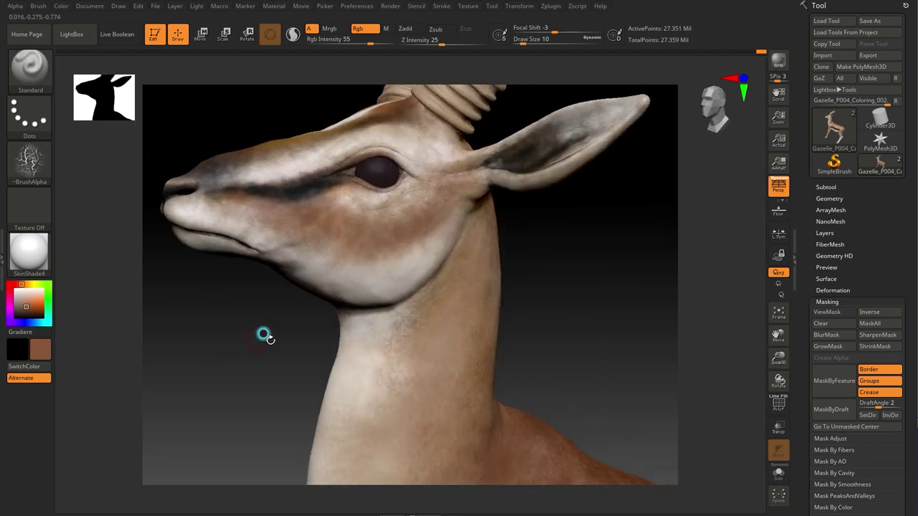
pyautogui.press('space')
# Step: Paint dark brown near the eye and bring the chest and neck into view
pyautogui.moveTo(295, 209); pyautogui.dragTo(322, 186)
pyautogui.moveTo(322, 197)
pyautogui.keyDown('alt'); pyautogui.mouseDown(button='right')
pyautogui.moveTo(598, 303)
pyautogui.moveTo(545, 248)
pyautogui.moveTo(308, 304)
pyautogui.mouseUp(button='right'); pyautogui.keyUp('alt')
pyautogui.keyDown('alt'); pyautogui.moveTo(319, 347); pyautogui.dragTo(311, 334, button='right'); pyautogui.keyUp('alt')
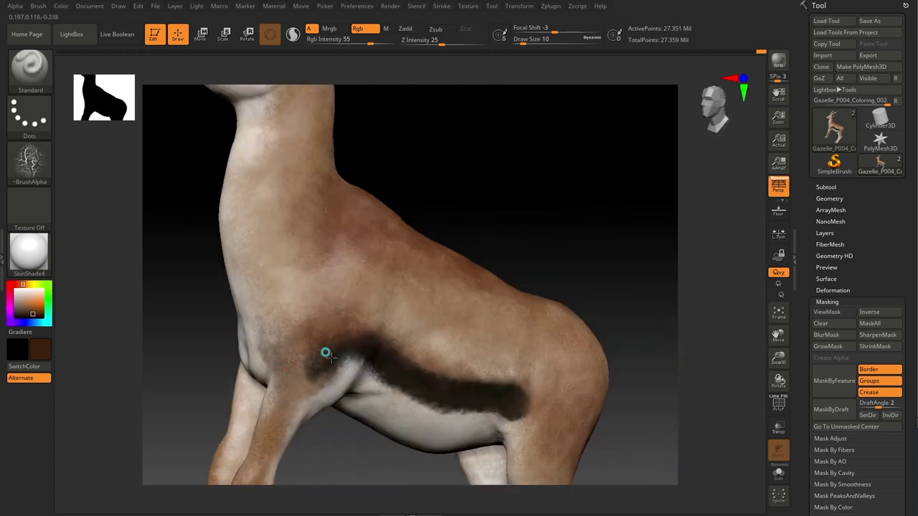
pyautogui.moveTo(525, 207); pyautogui.dragTo(334, 335, button='right')
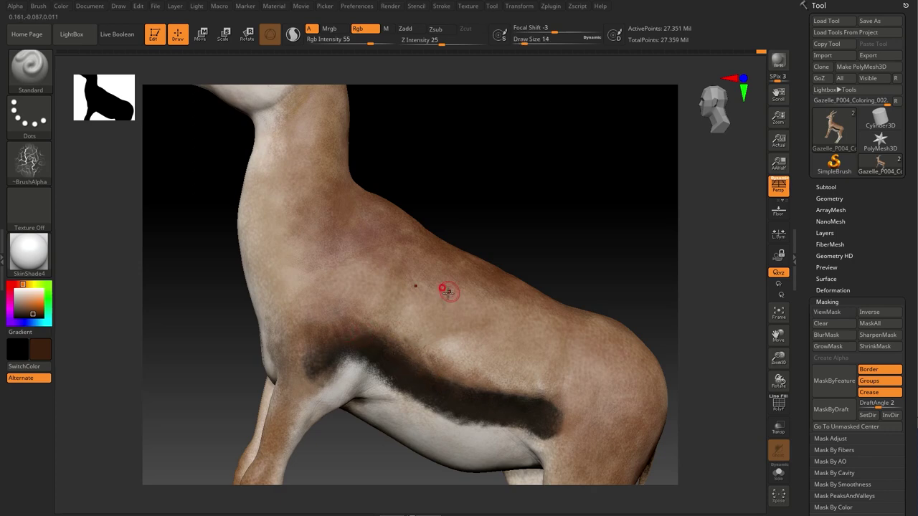
# Step: Sample tan and dark brown, blending the flank band toward the chest at Draw Size 26
pyautogui.press('c')
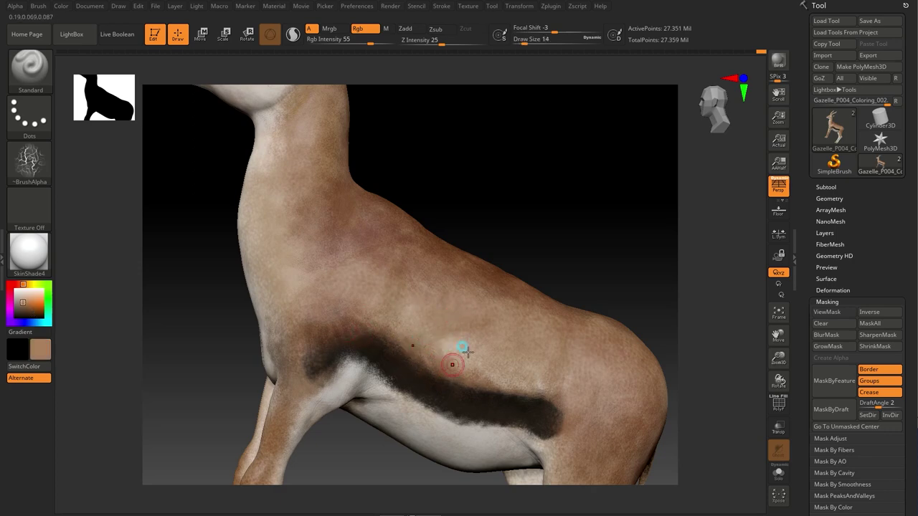
pyautogui.moveTo(525, 371)
pyautogui.keyDown('alt'); pyautogui.mouseDown(button='right')
pyautogui.moveTo(370, 440)
pyautogui.moveTo(385, 440)
pyautogui.moveTo(477, 289)
pyautogui.mouseUp(button='right'); pyautogui.keyUp('alt')
pyautogui.press('c')
pyautogui.keyDown('alt'); pyautogui.moveTo(362, 334); pyautogui.dragTo(318, 268, button='right'); pyautogui.keyUp('alt')
pyautogui.press('ctrl')
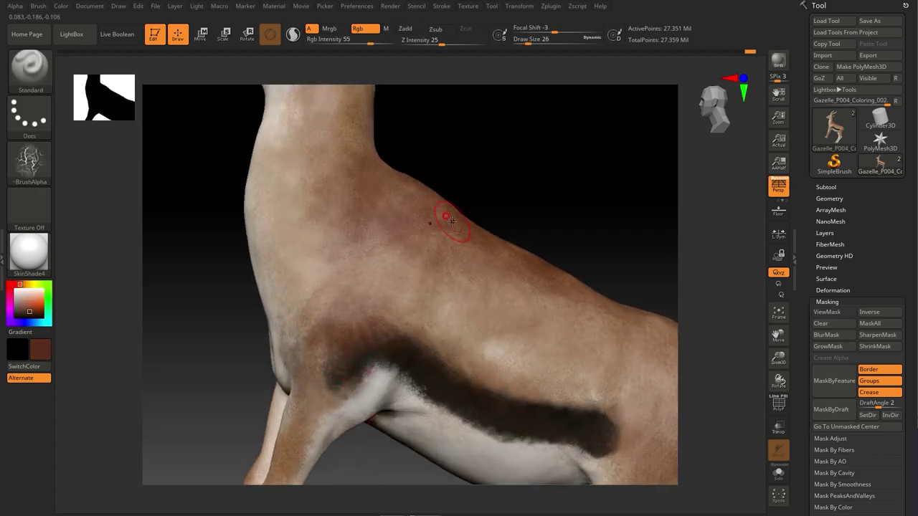
pyautogui.press('ctrl')
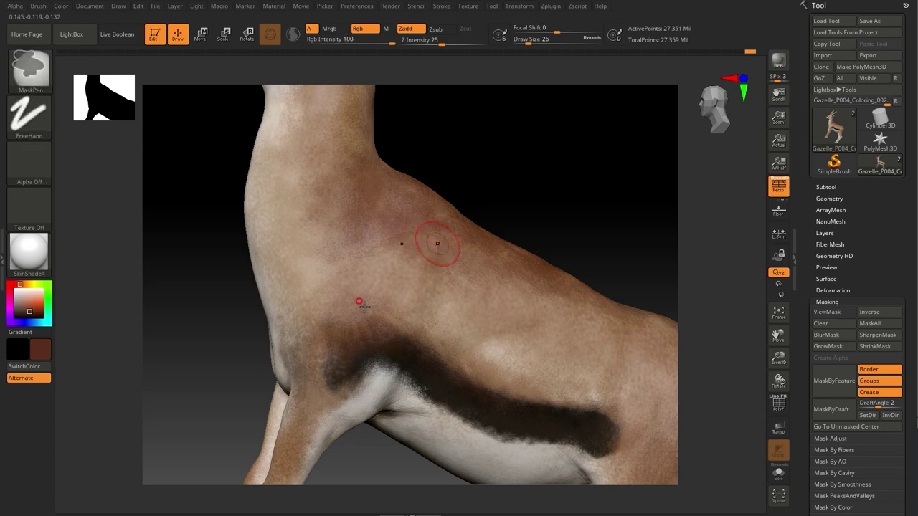
# Step: Lower Rgb Intensity to 37 and paint reddish-brown over the shoulder and neck
pyautogui.rightClick(362, 309)
pyautogui.moveTo(362, 308); pyautogui.dragTo(337, 308)
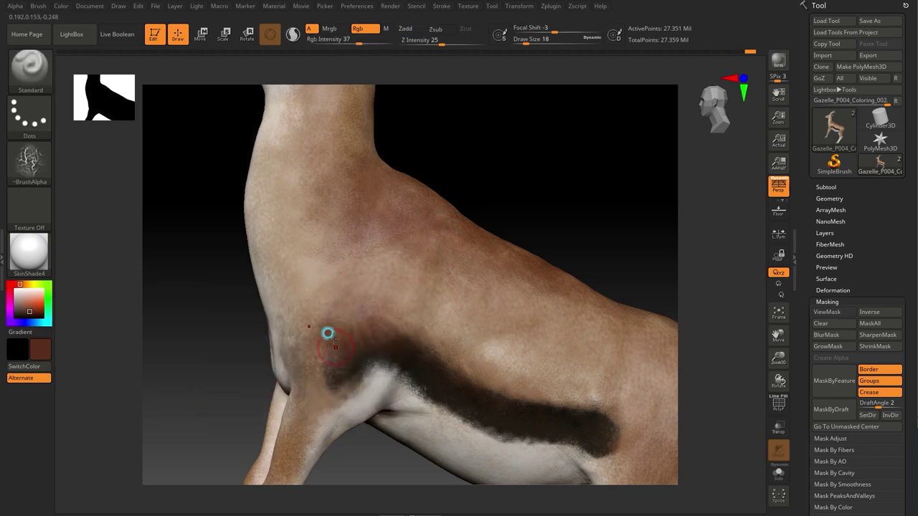
pyautogui.press('f')
pyautogui.moveTo(538, 230)
pyautogui.keyDown('alt'); pyautogui.mouseDown(button='right')
pyautogui.moveTo(336, 329)
pyautogui.moveTo(580, 203)
pyautogui.moveTo(333, 241)
pyautogui.mouseUp(button='right'); pyautogui.keyUp('alt')
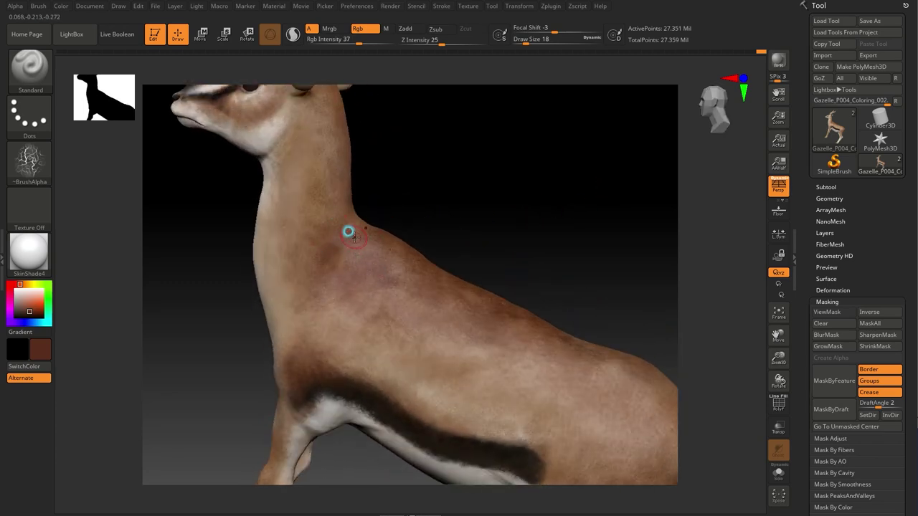
pyautogui.moveTo(389, 286); pyautogui.dragTo(342, 248, button='right')
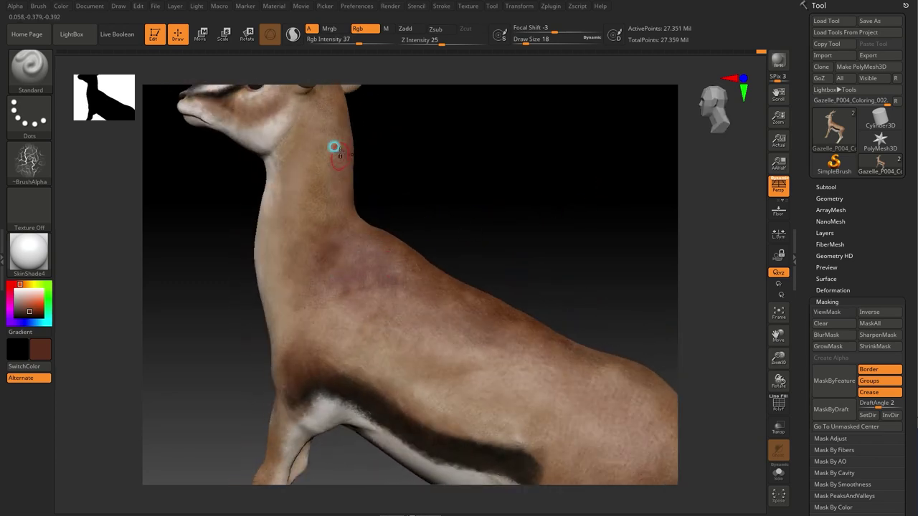
pyautogui.keyDown('alt'); pyautogui.moveTo(470, 167); pyautogui.dragTo(369, 297, button='right'); pyautogui.keyUp('alt')
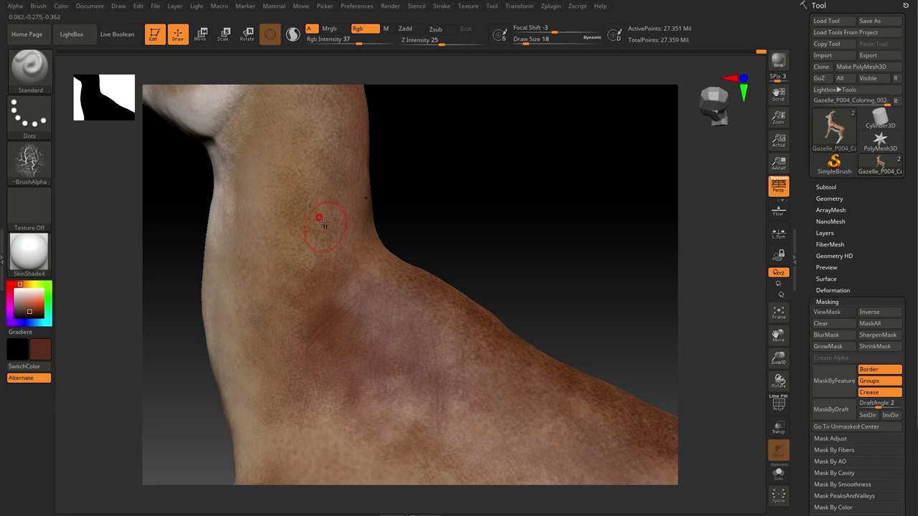
# Step: Mottle the neck from other angles, then choose an orange paint colour
pyautogui.moveTo(552, 236)
pyautogui.mouseDown(button='right')
pyautogui.moveTo(549, 269)
pyautogui.moveTo(523, 250)
pyautogui.moveTo(341, 236)
pyautogui.mouseUp(button='right')
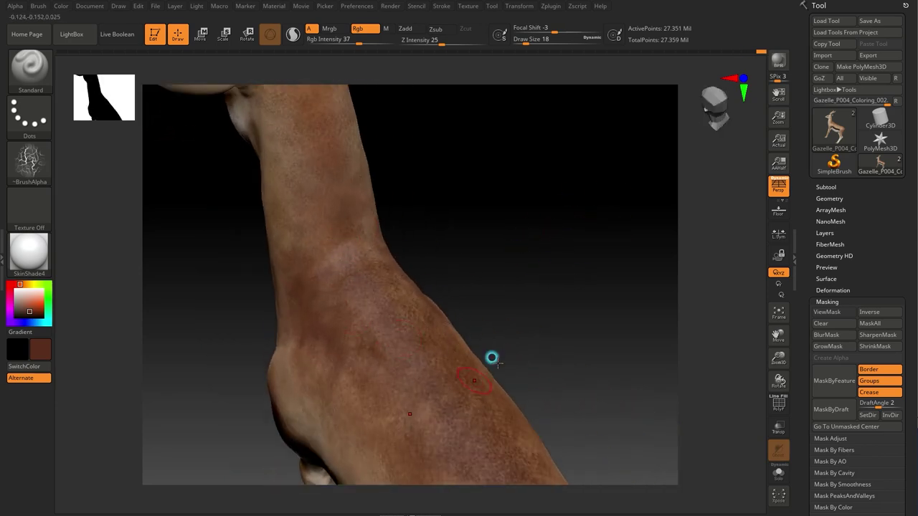
pyautogui.keyDown('alt'); pyautogui.moveTo(417, 459); pyautogui.dragTo(373, 380, button='right'); pyautogui.keyUp('alt')
pyautogui.keyDown('alt'); pyautogui.moveTo(538, 321); pyautogui.dragTo(483, 322, button='right'); pyautogui.keyUp('alt')
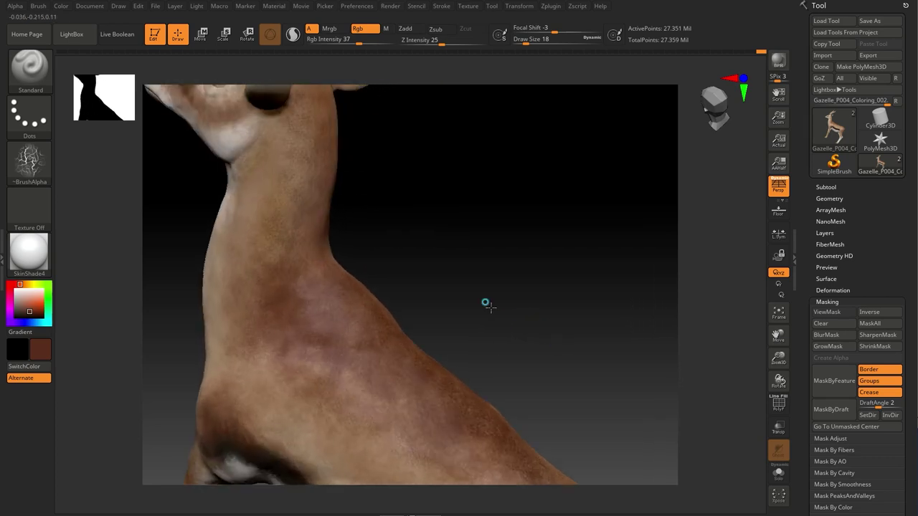
pyautogui.moveTo(443, 230)
pyautogui.mouseDown(button='right')
pyautogui.moveTo(287, 231)
pyautogui.moveTo(292, 248)
pyautogui.mouseUp(button='right')
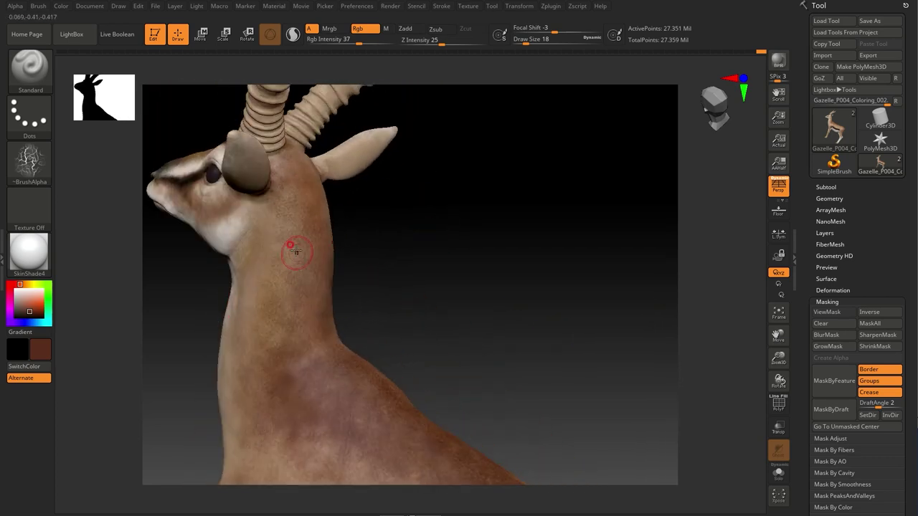
pyautogui.moveTo(434, 287)
pyautogui.mouseDown(button='right')
pyautogui.moveTo(258, 361)
pyautogui.moveTo(504, 256)
pyautogui.moveTo(497, 274)
pyautogui.moveTo(419, 280)
pyautogui.mouseUp(button='right')
pyautogui.press('space')
pyautogui.click(199, 322)
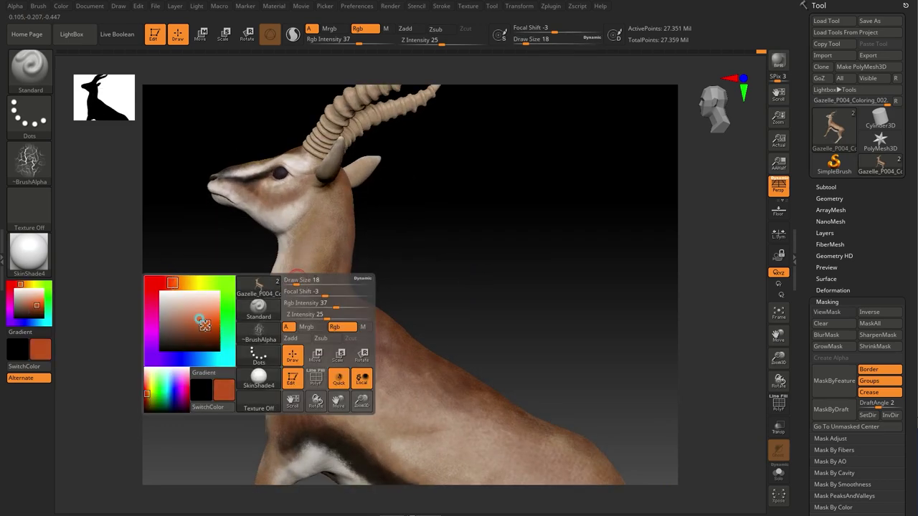
# Step: Sample the neck's tan and a darker brown, then retouch behind the ear at Draw Size 26
pyautogui.moveTo(323, 213)
pyautogui.mouseDown(button='right')
pyautogui.moveTo(379, 213)
pyautogui.moveTo(395, 246)
pyautogui.moveTo(342, 199)
pyautogui.mouseUp(button='right')
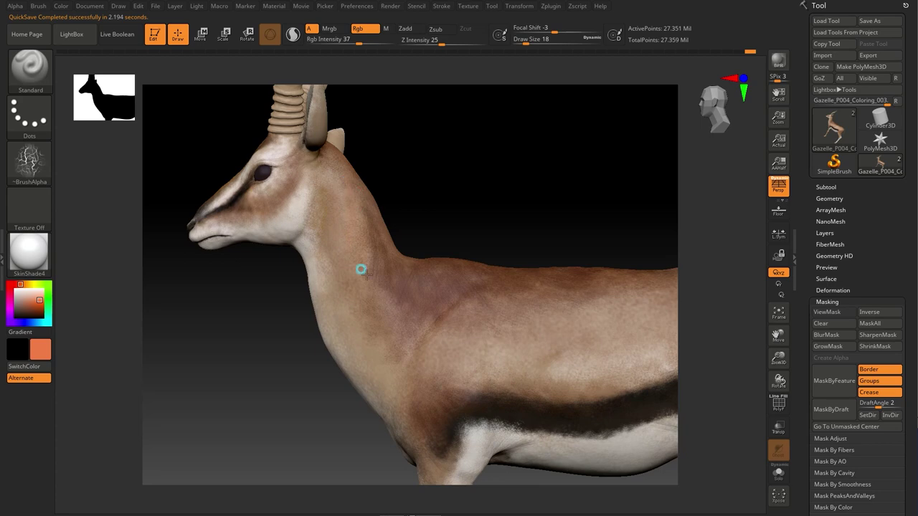
pyautogui.moveTo(337, 371)
pyautogui.keyDown('ctrl'); pyautogui.mouseDown(button='right')
pyautogui.moveTo(433, 193)
pyautogui.moveTo(317, 199)
pyautogui.mouseUp(button='right'); pyautogui.keyUp('ctrl')
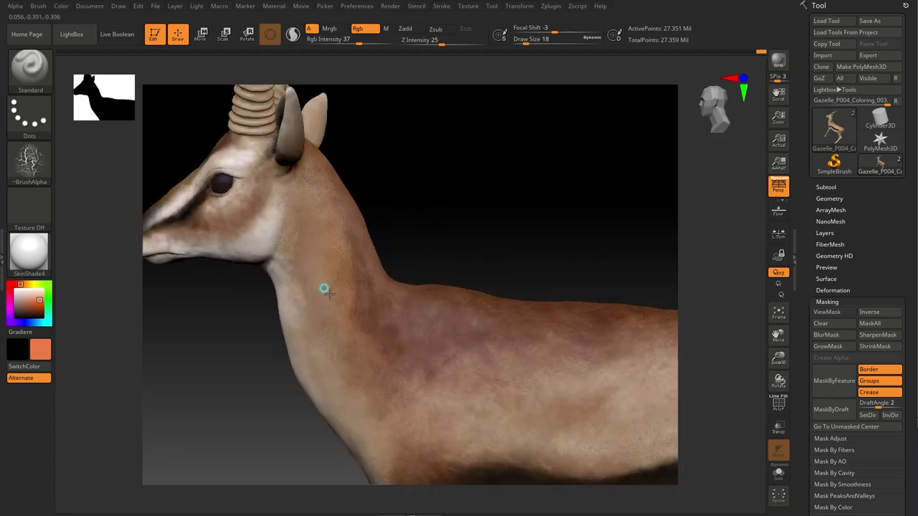
pyautogui.press('c')
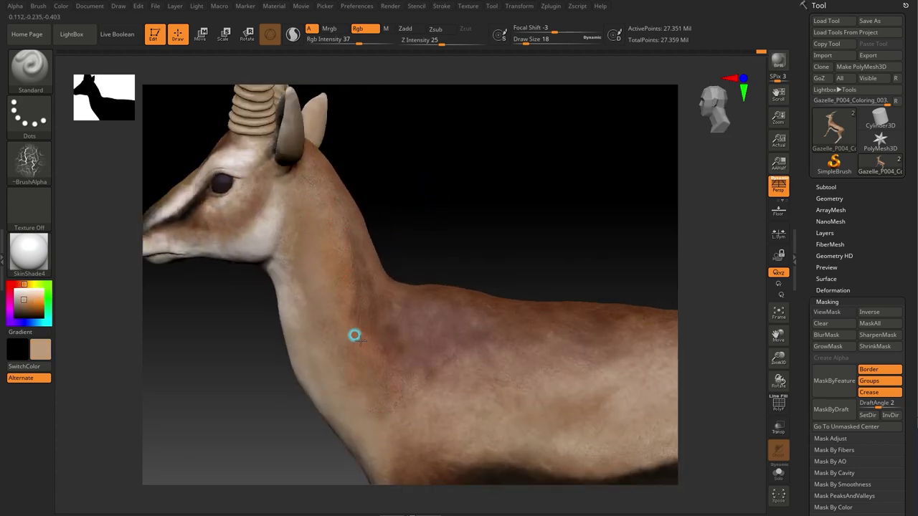
pyautogui.moveTo(352, 332); pyautogui.dragTo(339, 350, button='right')
pyautogui.moveTo(364, 383)
pyautogui.keyDown('ctrl'); pyautogui.mouseDown(button='right')
pyautogui.moveTo(445, 208)
pyautogui.moveTo(318, 262)
pyautogui.mouseUp(button='right'); pyautogui.keyUp('ctrl')
pyautogui.press('c')
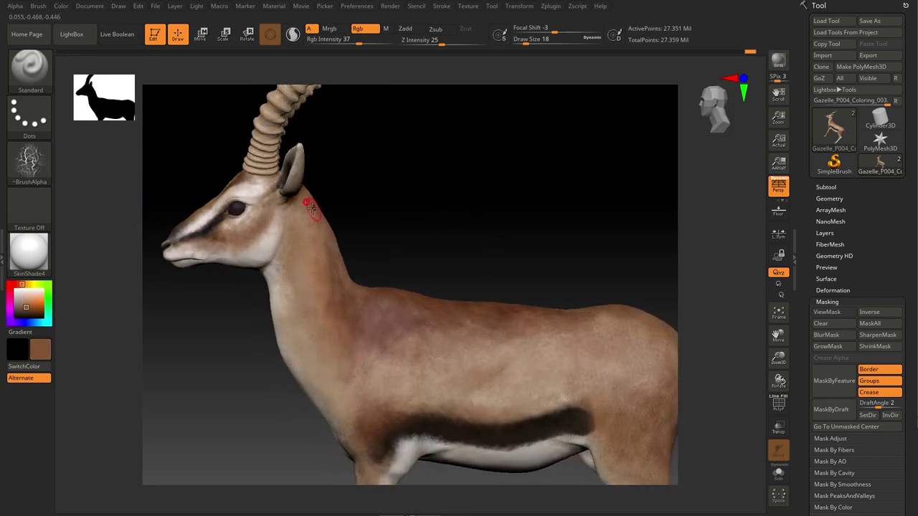
pyautogui.moveTo(303, 211); pyautogui.dragTo(317, 203, button='right')
pyautogui.moveTo(356, 285)
pyautogui.mouseDown(button='right')
pyautogui.moveTo(318, 239)
pyautogui.moveTo(302, 263)
pyautogui.mouseUp(button='right')
# Step: Sample a darker brown from the body, then choose a reddish-orange paint colour
pyautogui.keyDown('ctrl'); pyautogui.moveTo(466, 238); pyautogui.dragTo(453, 187, button='right'); pyautogui.keyUp('ctrl')
pyautogui.moveTo(497, 311)
pyautogui.mouseDown(button='right')
pyautogui.moveTo(463, 165)
pyautogui.moveTo(333, 383)
pyautogui.moveTo(475, 184)
pyautogui.moveTo(391, 287)
pyautogui.mouseUp(button='right')
pyautogui.press('c')
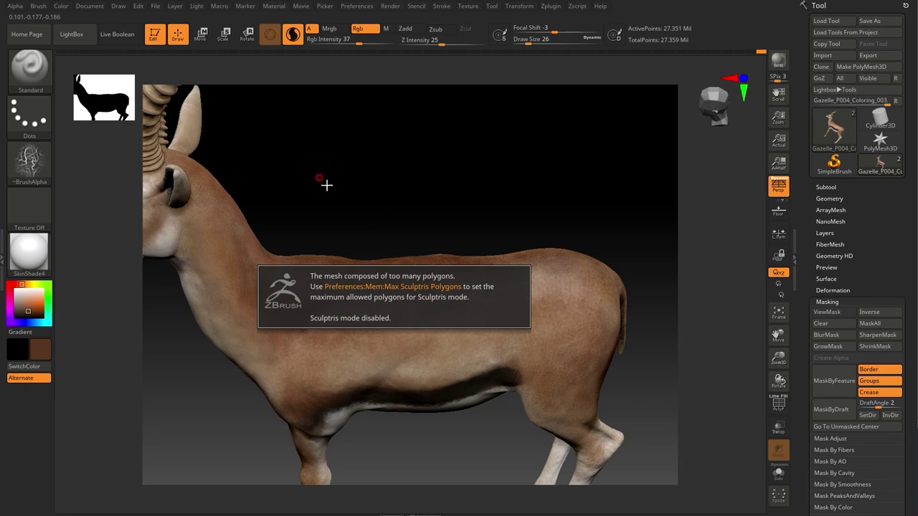
pyautogui.moveTo(527, 192)
pyautogui.keyDown('ctrl'); pyautogui.mouseDown(button='right')
pyautogui.moveTo(566, 194)
pyautogui.moveTo(534, 181)
pyautogui.mouseUp(button='right'); pyautogui.keyUp('ctrl')
pyautogui.moveTo(489, 288)
pyautogui.keyDown('ctrl'); pyautogui.mouseDown(button='right')
pyautogui.moveTo(586, 209)
pyautogui.moveTo(430, 301)
pyautogui.mouseUp(button='right'); pyautogui.keyUp('ctrl')
pyautogui.press('space')
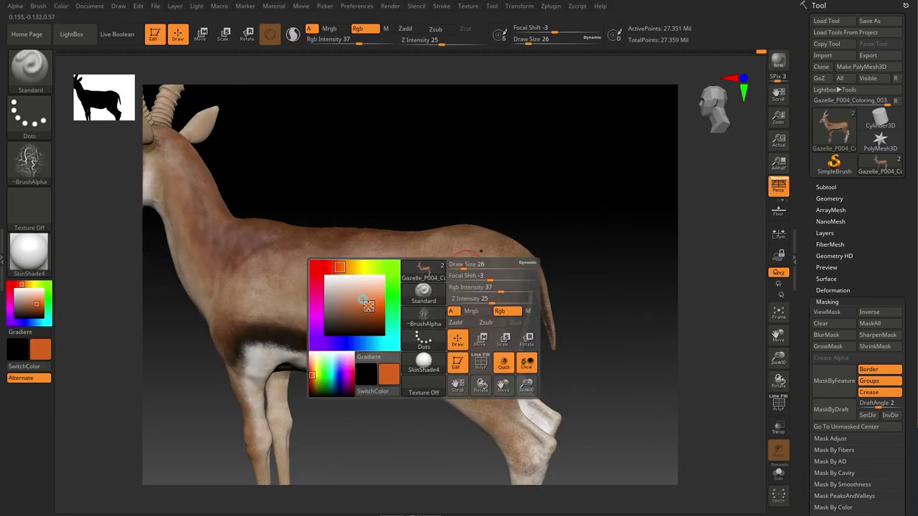
pyautogui.click(375, 312)
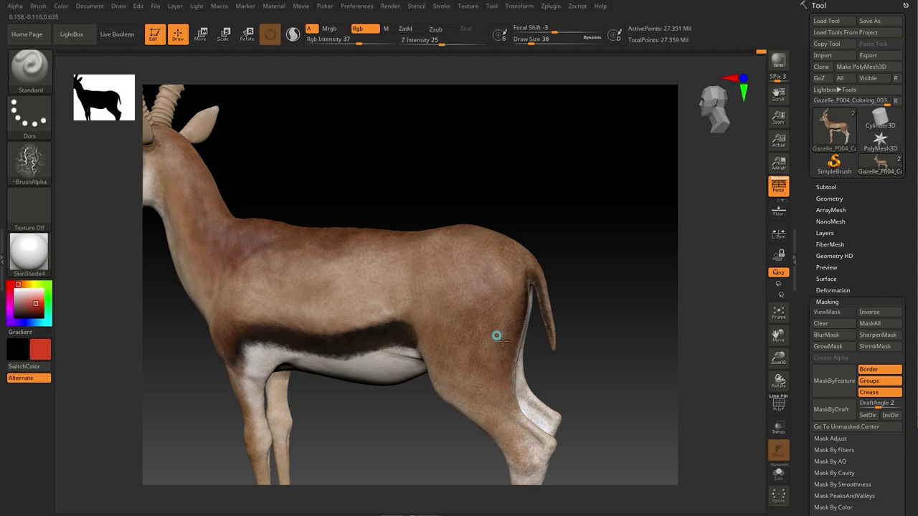
# Step: Orbit to a side view of the torso and sample the tan hide as the main colour
pyautogui.moveTo(475, 269); pyautogui.dragTo(480, 276, button='right')
pyautogui.moveTo(509, 379); pyautogui.dragTo(507, 253, button='right')
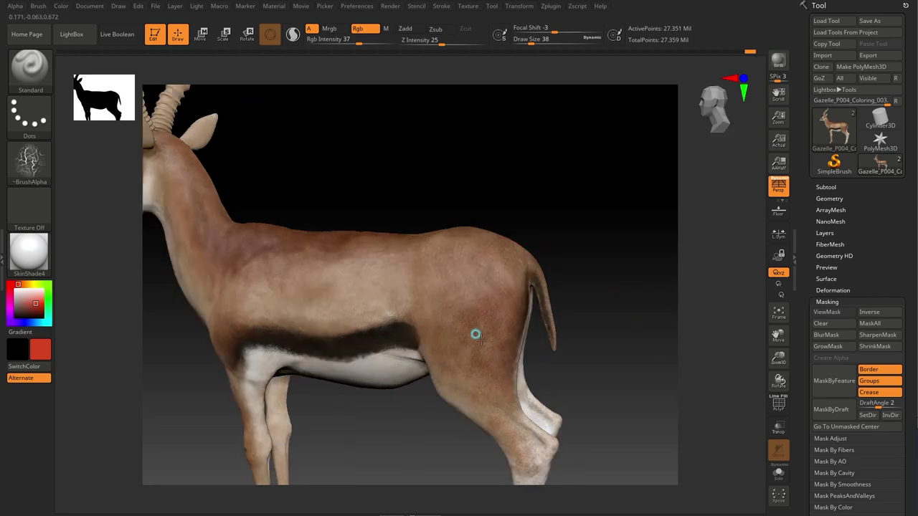
pyautogui.moveTo(478, 310); pyautogui.dragTo(488, 381, button='right')
pyautogui.moveTo(456, 352)
pyautogui.keyDown('alt'); pyautogui.mouseDown(button='right')
pyautogui.moveTo(604, 322)
pyautogui.moveTo(479, 289)
pyautogui.moveTo(600, 294)
pyautogui.moveTo(609, 310)
pyautogui.moveTo(465, 237)
pyautogui.moveTo(474, 315)
pyautogui.moveTo(429, 248)
pyautogui.moveTo(554, 255)
pyautogui.mouseUp(button='right'); pyautogui.keyUp('alt')
pyautogui.press('c')
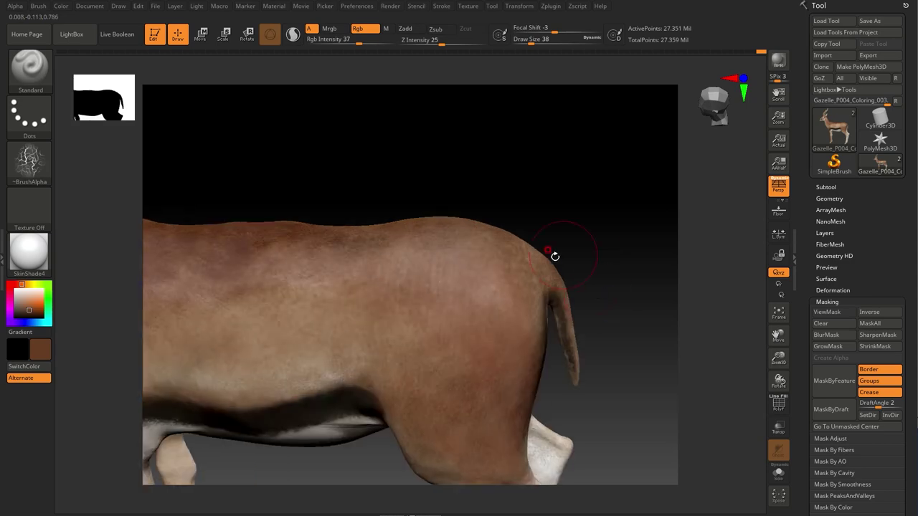
# Step: Shrink the brush and sample a darker brown from the hide near the hindquarters
pyautogui.moveTo(489, 258)
pyautogui.mouseDown(button='right')
pyautogui.moveTo(639, 268)
pyautogui.moveTo(592, 270)
pyautogui.moveTo(585, 317)
pyautogui.moveTo(509, 273)
pyautogui.mouseUp(button='right')
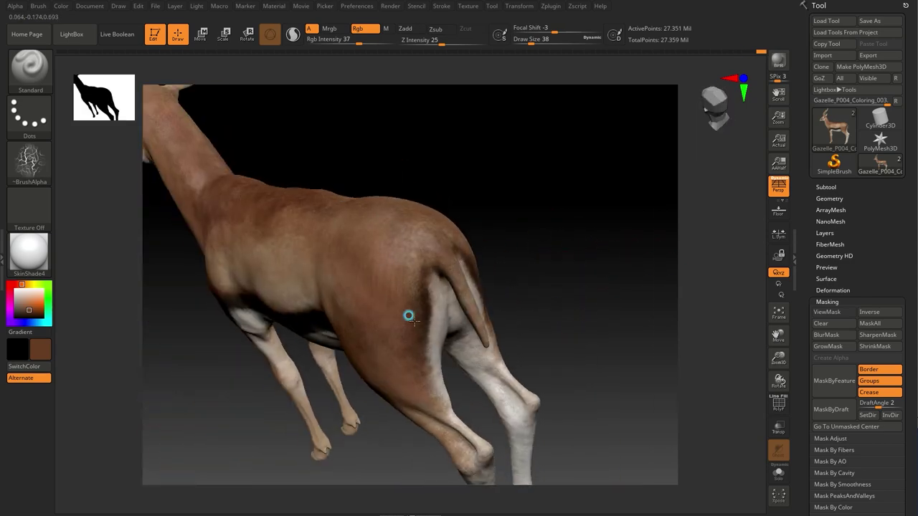
pyautogui.moveTo(409, 316); pyautogui.dragTo(356, 247, button='right')
pyautogui.moveTo(386, 304); pyautogui.dragTo(301, 244, button='right')
pyautogui.press('[')
pyautogui.press('[')
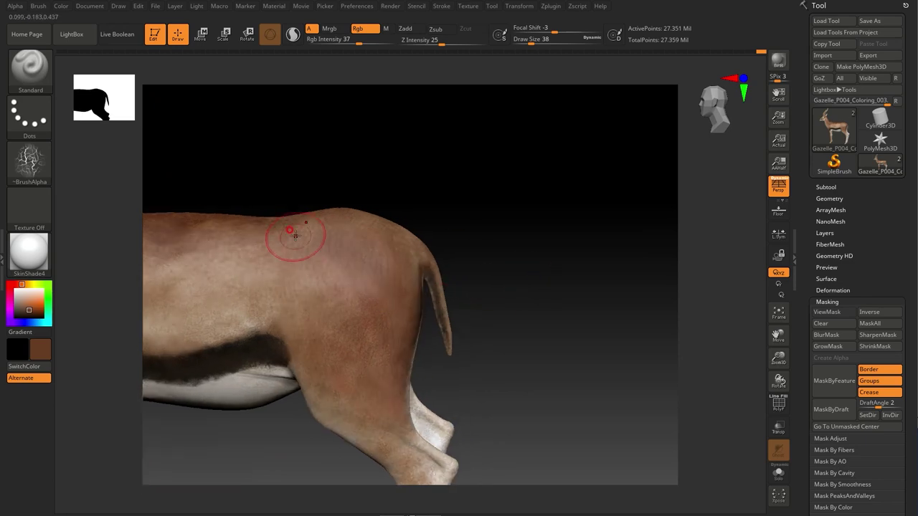
pyautogui.moveTo(480, 326); pyautogui.dragTo(464, 245, button='right')
pyautogui.moveTo(474, 352)
pyautogui.mouseDown(button='right')
pyautogui.moveTo(498, 286)
pyautogui.moveTo(528, 273)
pyautogui.moveTo(581, 322)
pyautogui.moveTo(545, 301)
pyautogui.mouseUp(button='right')
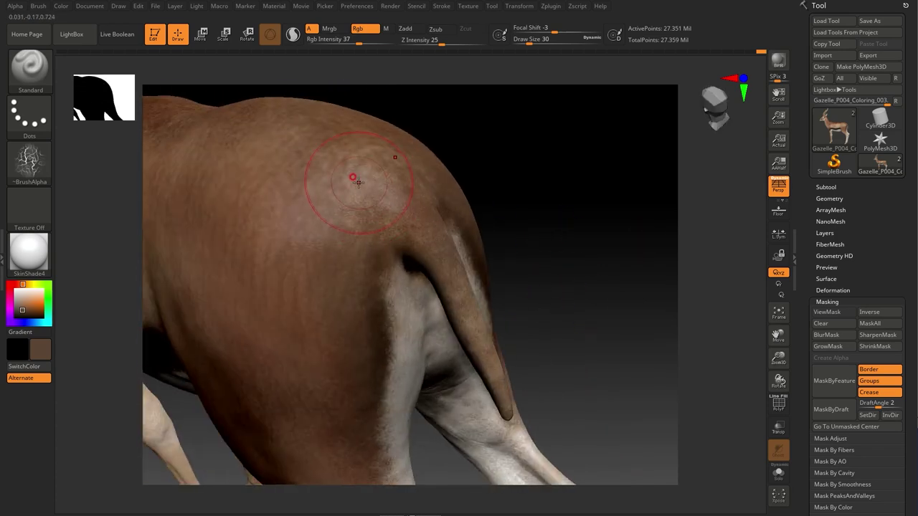
pyautogui.press('c')
pyautogui.press('c')
# Step: Paint dark brown strokes along the full length of the tail
pyautogui.moveTo(576, 167)
pyautogui.mouseDown(button='right')
pyautogui.moveTo(469, 221)
pyautogui.moveTo(504, 269)
pyautogui.moveTo(614, 280)
pyautogui.moveTo(449, 262)
pyautogui.moveTo(538, 264)
pyautogui.moveTo(376, 159)
pyautogui.mouseUp(button='right')
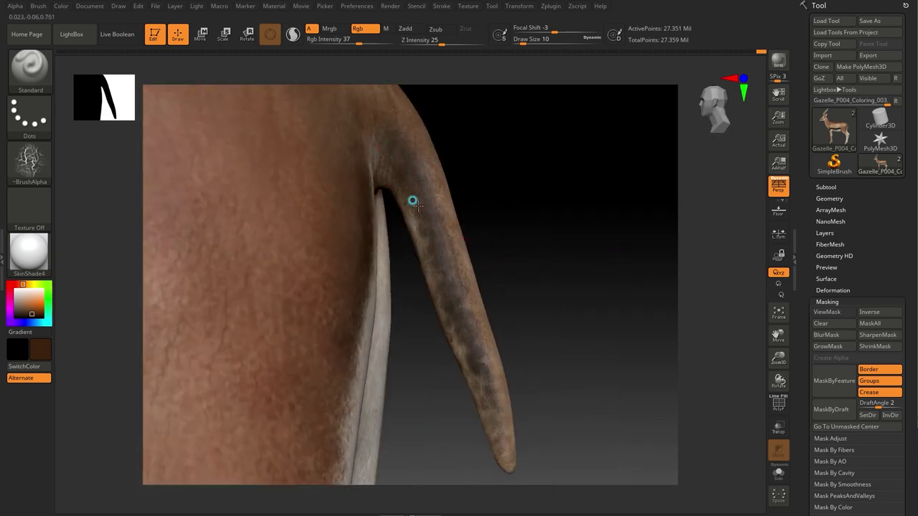
pyautogui.moveTo(436, 303); pyautogui.dragTo(497, 423)
pyautogui.moveTo(497, 424)
pyautogui.mouseDown(button='right')
pyautogui.moveTo(483, 360)
pyautogui.moveTo(557, 315)
pyautogui.moveTo(454, 175)
pyautogui.mouseUp(button='right')
pyautogui.moveTo(454, 174); pyautogui.dragTo(521, 282)
pyautogui.moveTo(521, 283)
pyautogui.mouseDown(button='right')
pyautogui.moveTo(500, 409)
pyautogui.moveTo(401, 243)
pyautogui.mouseUp(button='right')
pyautogui.moveTo(514, 334); pyautogui.dragTo(467, 352, button='right')
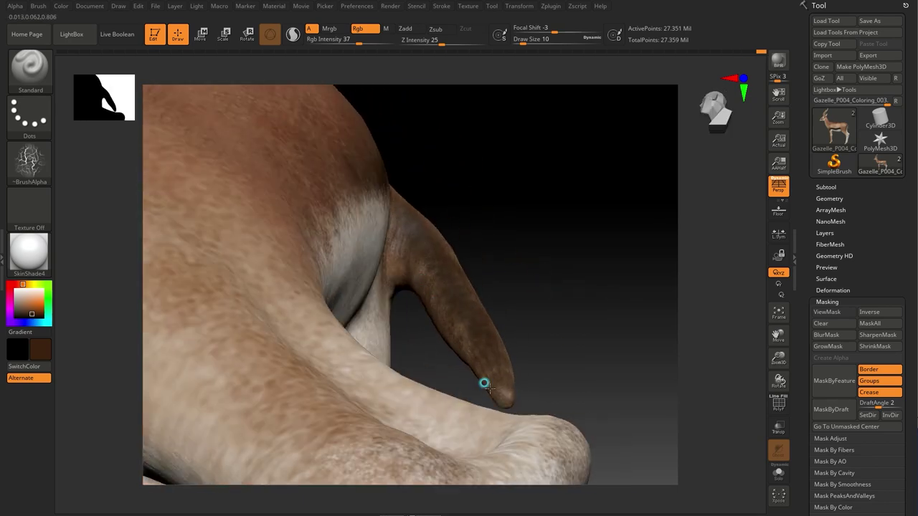
pyautogui.moveTo(416, 261); pyautogui.dragTo(371, 189, button='right')
pyautogui.moveTo(428, 190)
pyautogui.mouseDown(button='right')
pyautogui.moveTo(606, 289)
pyautogui.moveTo(592, 254)
pyautogui.moveTo(585, 275)
pyautogui.moveTo(418, 287)
pyautogui.moveTo(446, 228)
pyautogui.mouseUp(button='right')
pyautogui.rightClick(425, 302)
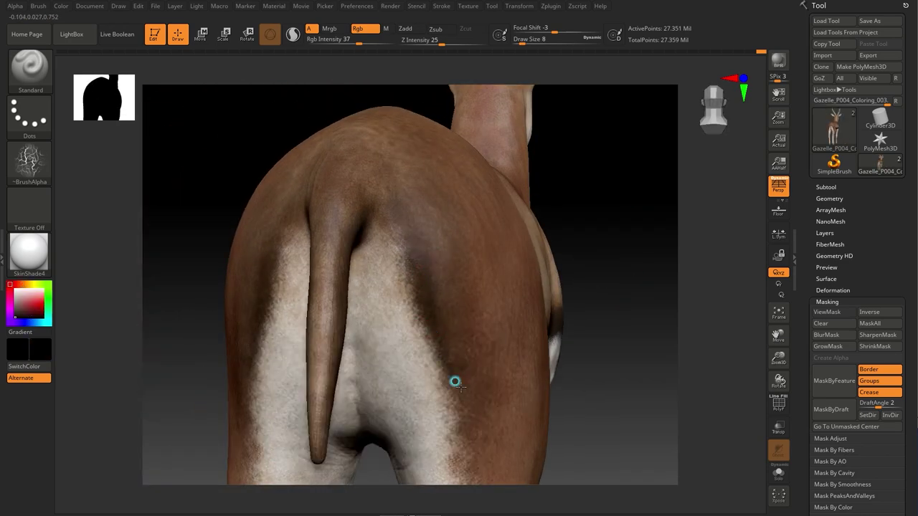
# Step: Paint dark shading on the rump just right of the tail
pyautogui.moveTo(433, 250)
pyautogui.mouseDown()
pyautogui.moveTo(432, 315)
pyautogui.moveTo(442, 242)
pyautogui.mouseUp()
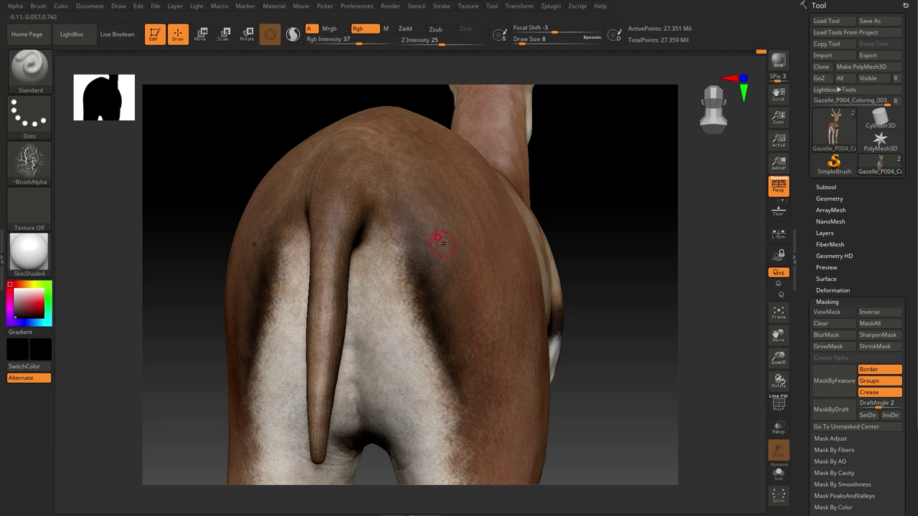
pyautogui.moveTo(628, 238); pyautogui.dragTo(432, 313, button='right')
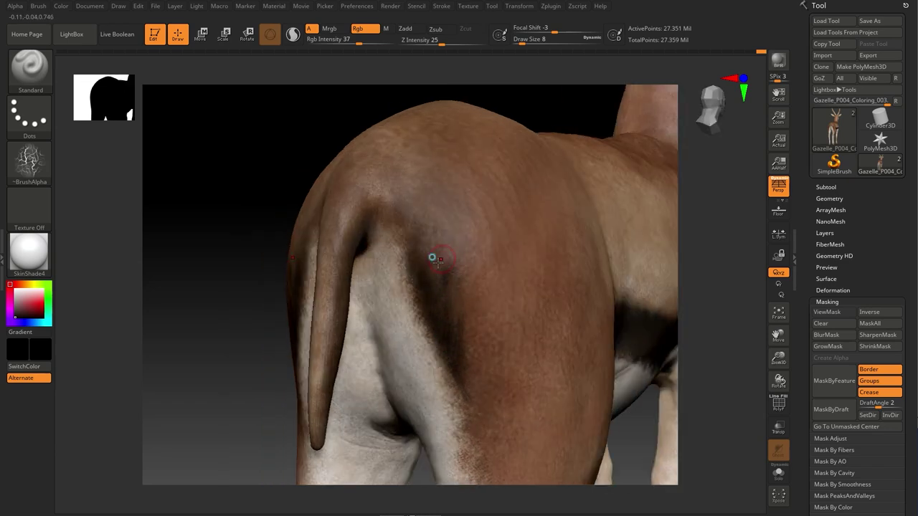
pyautogui.moveTo(272, 382)
pyautogui.mouseDown(button='right')
pyautogui.moveTo(679, 424)
pyautogui.moveTo(362, 253)
pyautogui.mouseUp(button='right')
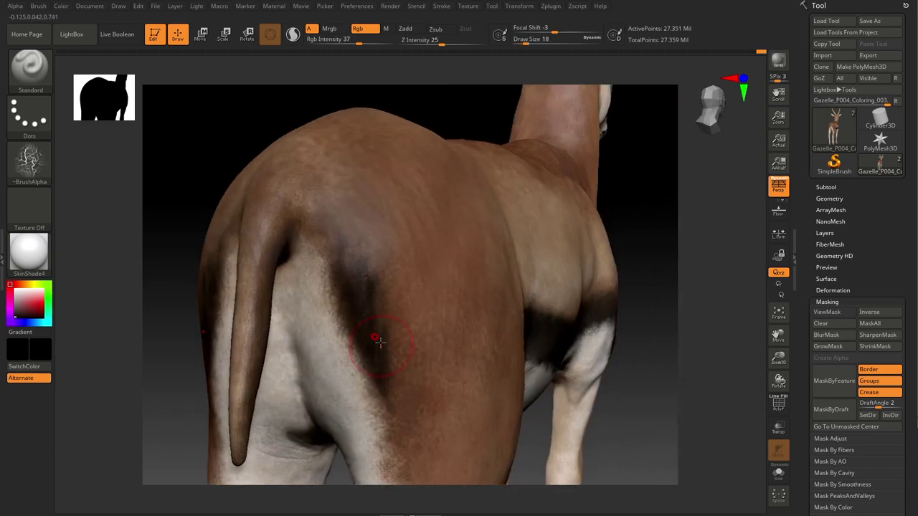
# Step: Sample the brown hide colour and set the secondary colour to white
pyautogui.press('c')
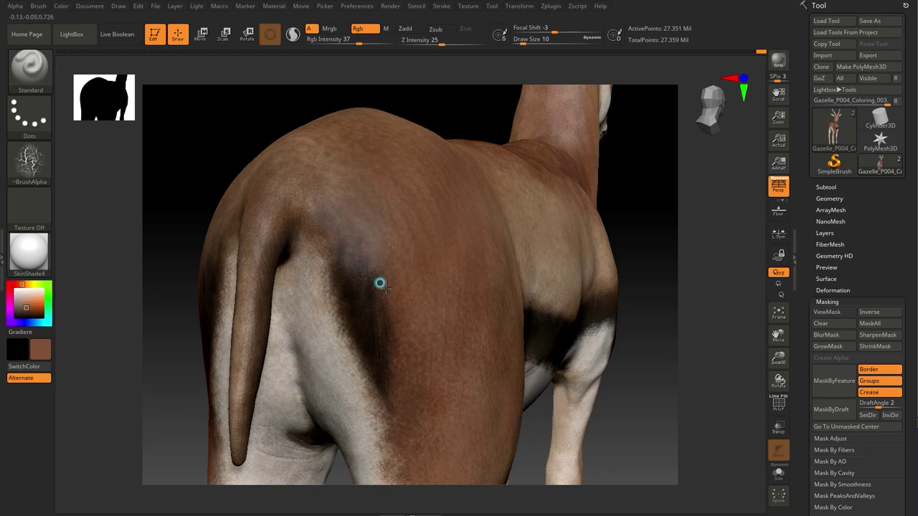
pyautogui.moveTo(388, 413)
pyautogui.mouseDown(button='right')
pyautogui.moveTo(537, 268)
pyautogui.moveTo(589, 250)
pyautogui.mouseUp(button='right')
pyautogui.moveTo(593, 307); pyautogui.dragTo(600, 277)
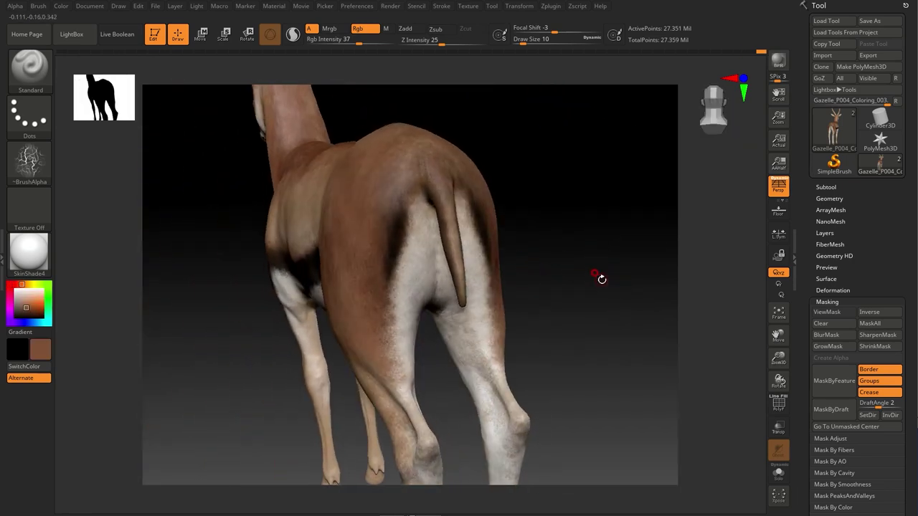
pyautogui.press('space')
pyautogui.scroll(3, 380, 223)
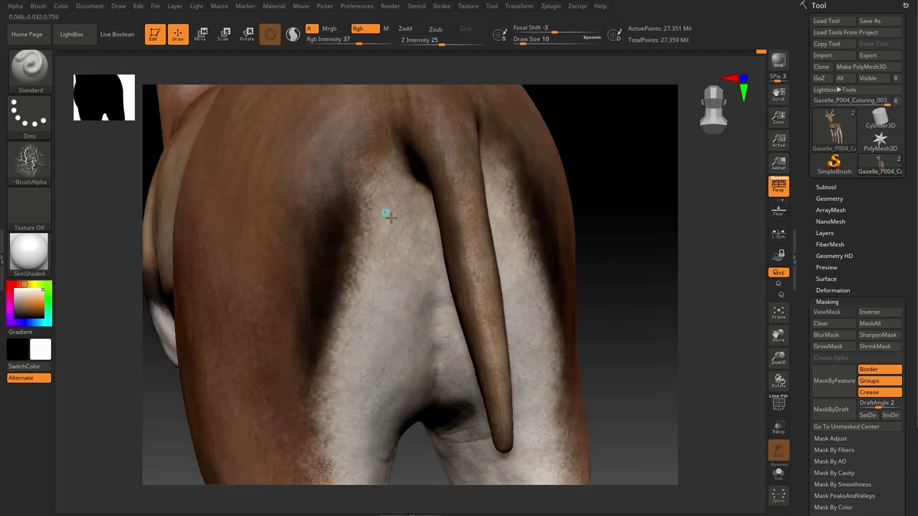
pyautogui.scroll(-2, 645, 328)
pyautogui.scroll(-2, 266, 251)
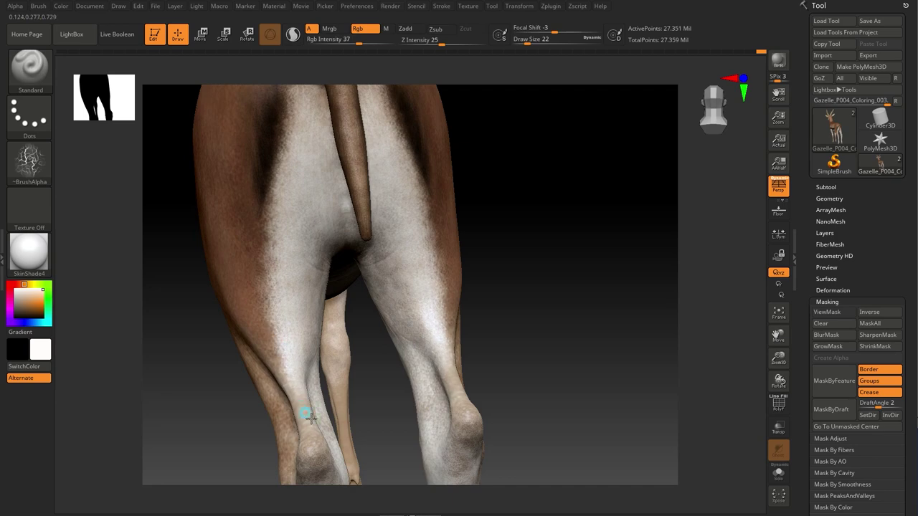
# Step: Orbit and zoom around the hind legs to inspect their paint from rear and side
pyautogui.moveTo(304, 368); pyautogui.dragTo(353, 248)
pyautogui.scroll(-3, 516, 306)
pyautogui.moveTo(516, 306); pyautogui.dragTo(494, 381)
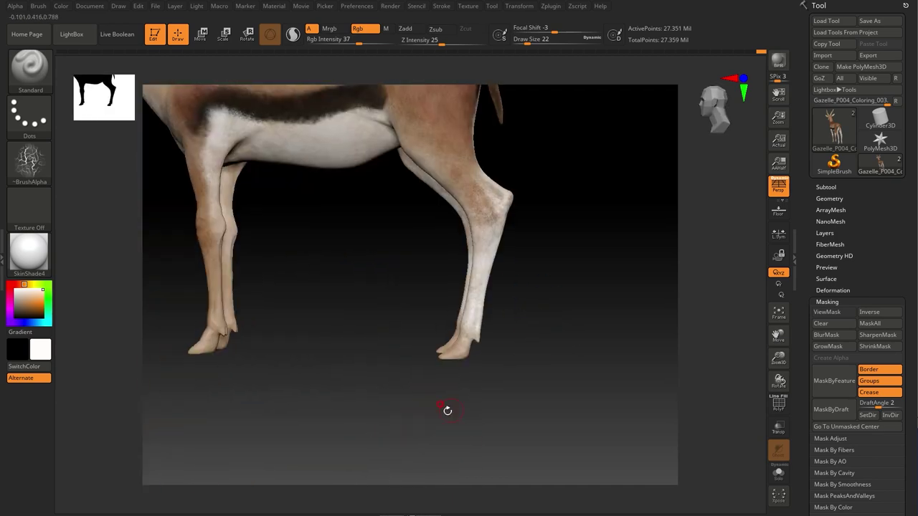
pyautogui.scroll(2, 494, 381)
pyautogui.scroll(1, 345, 352)
pyautogui.scroll(1, 360, 328)
pyautogui.moveTo(318, 379)
pyautogui.mouseDown()
pyautogui.moveTo(463, 363)
pyautogui.moveTo(422, 336)
pyautogui.moveTo(549, 329)
pyautogui.moveTo(428, 335)
pyautogui.mouseUp()
pyautogui.moveTo(339, 425)
pyautogui.mouseDown()
pyautogui.moveTo(385, 289)
pyautogui.moveTo(506, 299)
pyautogui.mouseUp()
pyautogui.scroll(-2, 375, 288)
pyautogui.scroll(1, 440, 236)
pyautogui.moveTo(440, 237); pyautogui.dragTo(518, 299)
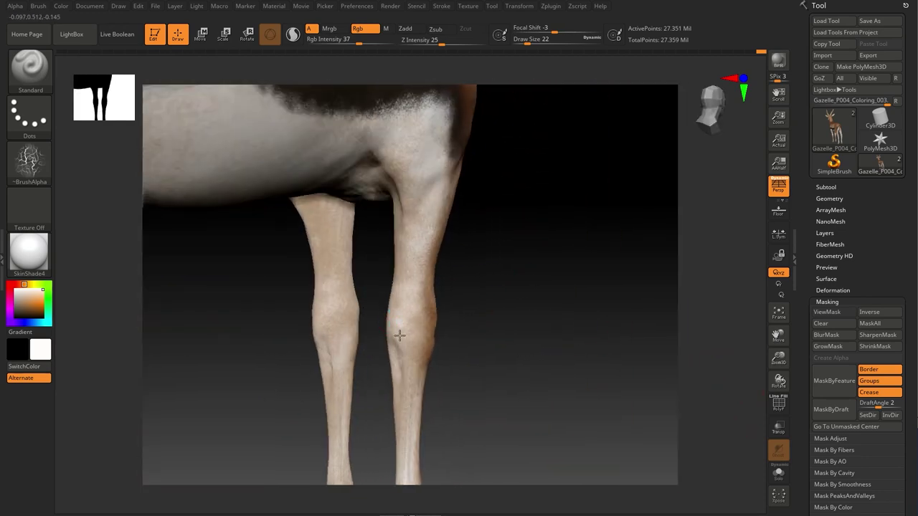
pyautogui.moveTo(404, 318); pyautogui.dragTo(514, 241)
pyautogui.scroll(2, 380, 252)
# Step: Rotate to the forelegs and frame both front hooves in a frontal close-up
pyautogui.moveTo(497, 369)
pyautogui.mouseDown()
pyautogui.moveTo(389, 381)
pyautogui.moveTo(483, 339)
pyautogui.moveTo(388, 298)
pyautogui.moveTo(443, 273)
pyautogui.mouseUp()
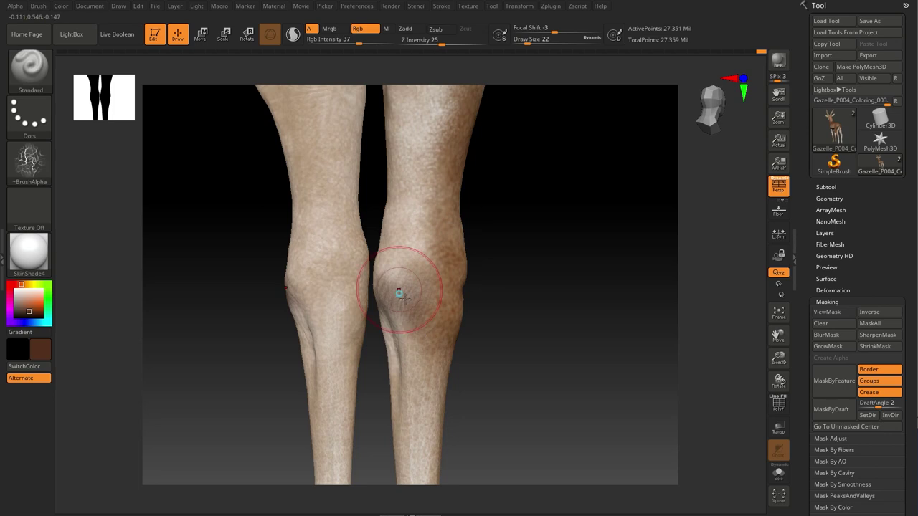
pyautogui.moveTo(480, 339); pyautogui.dragTo(426, 268)
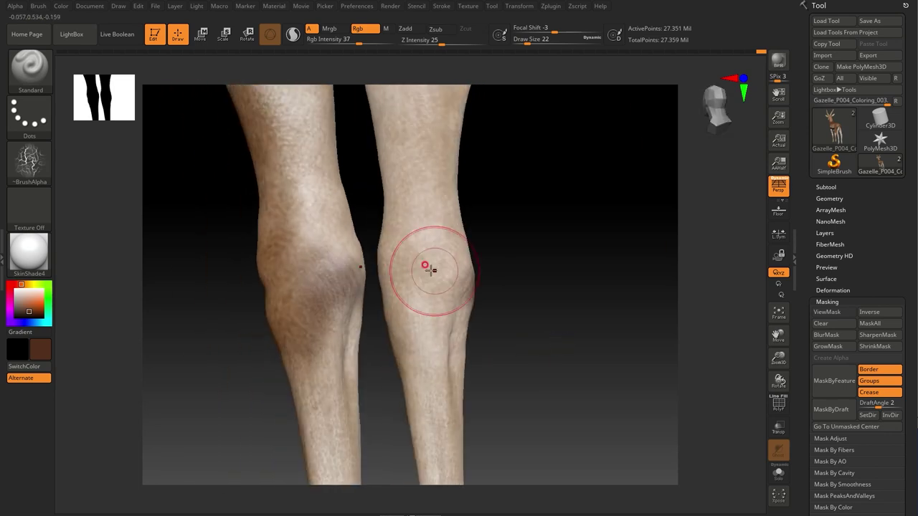
pyautogui.moveTo(275, 262); pyautogui.dragTo(281, 306, button='right')
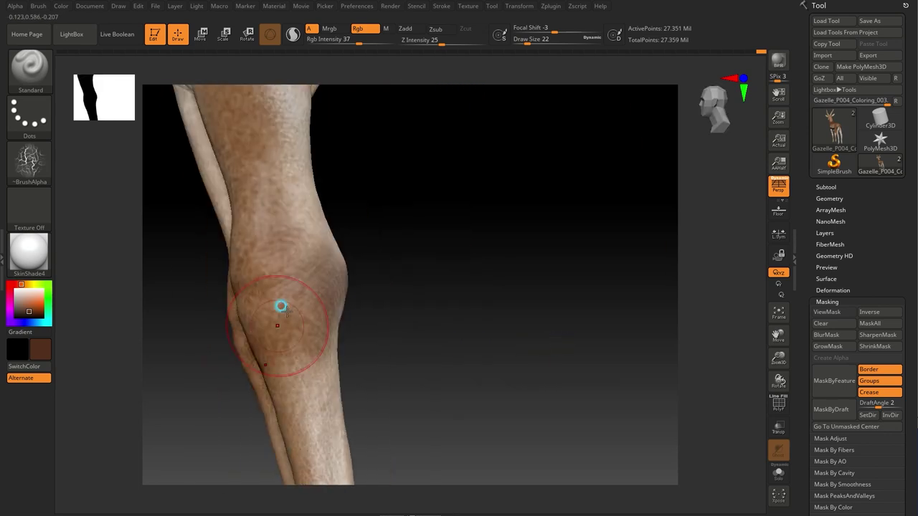
pyautogui.moveTo(302, 377)
pyautogui.mouseDown(button='right')
pyautogui.moveTo(428, 360)
pyautogui.moveTo(406, 287)
pyautogui.moveTo(288, 262)
pyautogui.moveTo(458, 336)
pyautogui.moveTo(442, 387)
pyautogui.moveTo(370, 298)
pyautogui.mouseUp(button='right')
pyautogui.moveTo(395, 266); pyautogui.dragTo(319, 179, button='right')
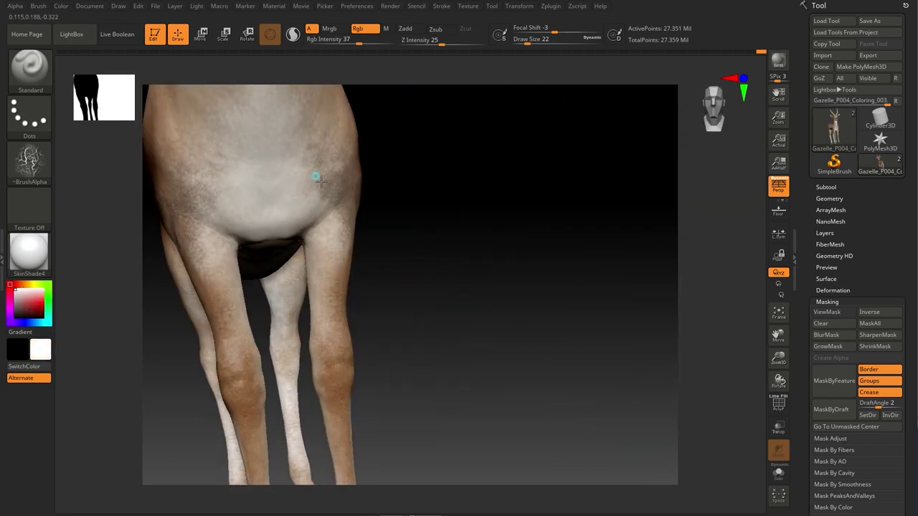
pyautogui.moveTo(317, 263)
pyautogui.mouseDown(button='right')
pyautogui.moveTo(434, 293)
pyautogui.moveTo(304, 242)
pyautogui.mouseUp(button='right')
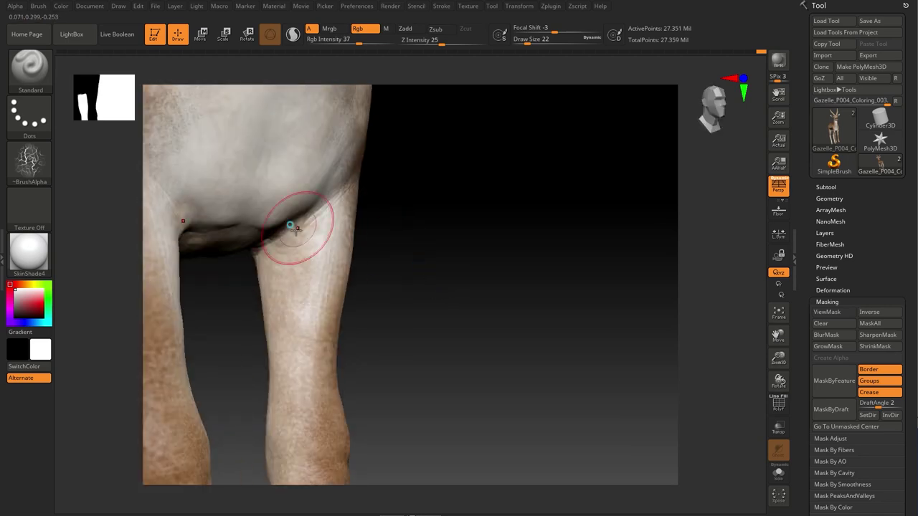
pyautogui.moveTo(308, 348)
pyautogui.mouseDown(button='right')
pyautogui.moveTo(424, 318)
pyautogui.moveTo(315, 333)
pyautogui.mouseUp(button='right')
pyautogui.moveTo(395, 377)
pyautogui.mouseDown(button='right')
pyautogui.moveTo(308, 276)
pyautogui.moveTo(424, 282)
pyautogui.moveTo(304, 292)
pyautogui.mouseUp(button='right')
pyautogui.moveTo(403, 394)
pyautogui.mouseDown(button='right')
pyautogui.moveTo(296, 389)
pyautogui.moveTo(316, 371)
pyautogui.moveTo(328, 394)
pyautogui.moveTo(322, 385)
pyautogui.moveTo(394, 433)
pyautogui.moveTo(256, 362)
pyautogui.moveTo(344, 322)
pyautogui.moveTo(373, 381)
pyautogui.moveTo(368, 364)
pyautogui.moveTo(467, 303)
pyautogui.moveTo(404, 266)
pyautogui.mouseUp(button='right')
# Step: Pick a brown paint colour and work over both lower legs and hooves
pyautogui.moveTo(416, 329)
pyautogui.mouseDown(button='right')
pyautogui.moveTo(331, 367)
pyautogui.moveTo(419, 337)
pyautogui.mouseUp(button='right')
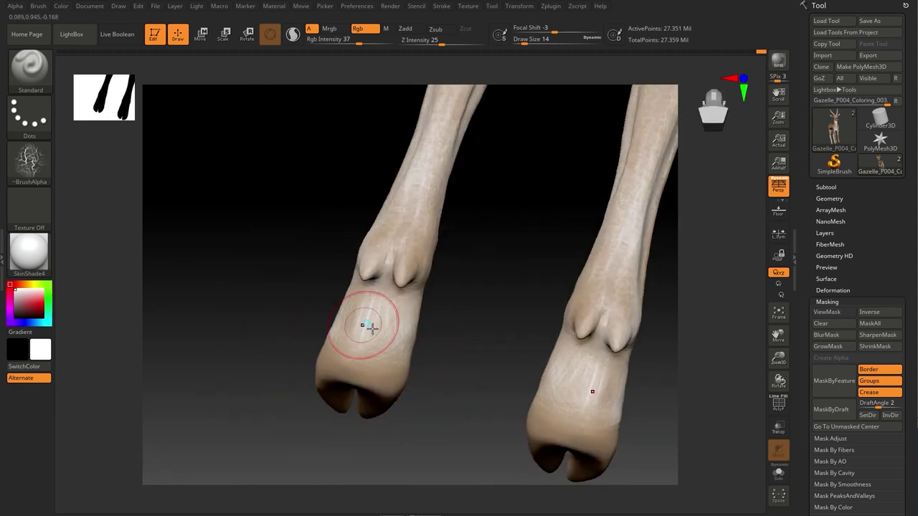
pyautogui.moveTo(389, 100); pyautogui.dragTo(267, 409, button='right')
pyautogui.rightClick(270, 347)
pyautogui.click(147, 374)
pyautogui.moveTo(301, 316); pyautogui.dragTo(374, 287, button='right')
pyautogui.moveTo(450, 318)
pyautogui.keyDown('ctrl'); pyautogui.mouseDown(button='right')
pyautogui.moveTo(338, 307)
pyautogui.moveTo(394, 270)
pyautogui.mouseUp(button='right'); pyautogui.keyUp('ctrl')
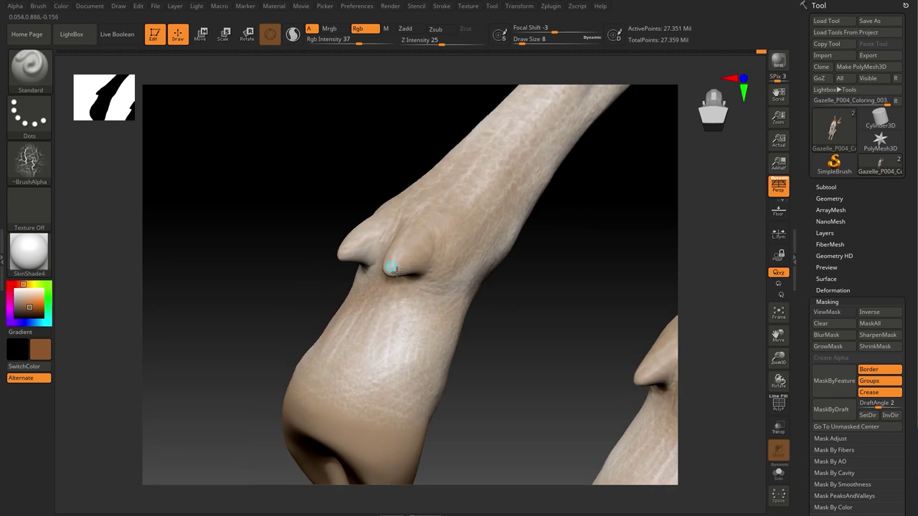
pyautogui.moveTo(455, 303)
pyautogui.mouseDown(button='right')
pyautogui.moveTo(383, 371)
pyautogui.moveTo(437, 285)
pyautogui.mouseUp(button='right')
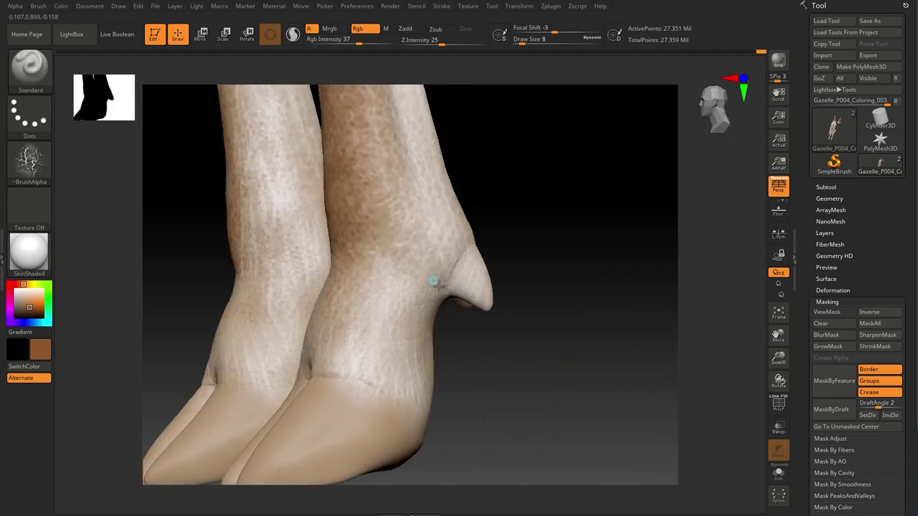
pyautogui.moveTo(487, 411); pyautogui.dragTo(400, 335, button='right')
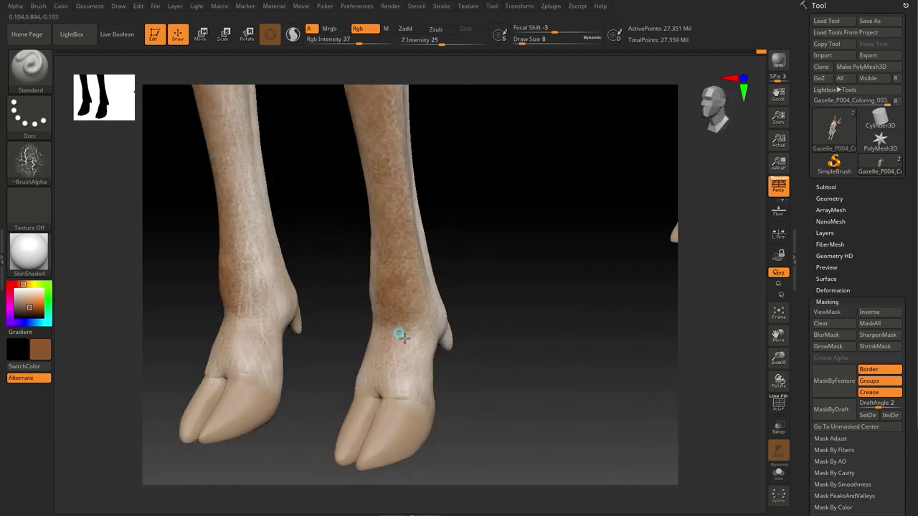
pyautogui.moveTo(406, 369)
pyautogui.mouseDown(button='right')
pyautogui.moveTo(496, 389)
pyautogui.moveTo(344, 383)
pyautogui.moveTo(414, 379)
pyautogui.moveTo(313, 358)
pyautogui.mouseUp(button='right')
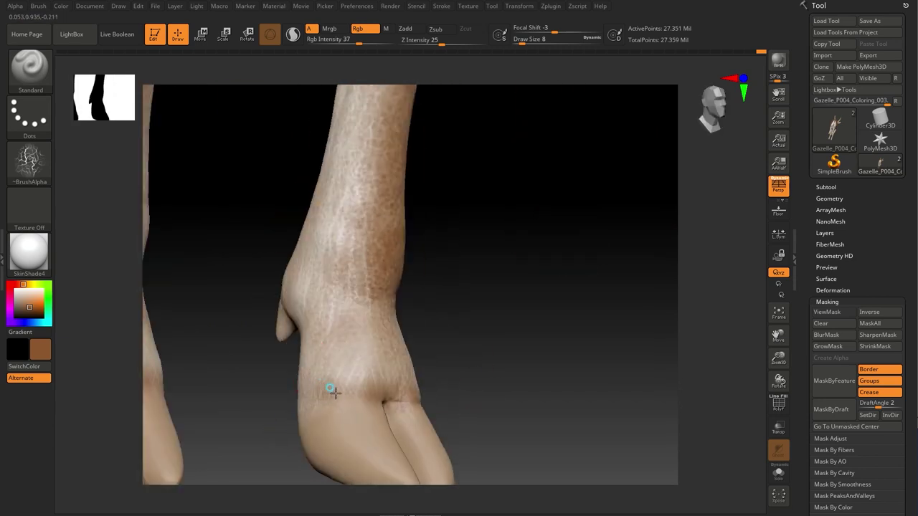
pyautogui.moveTo(350, 302)
pyautogui.mouseDown(button='right')
pyautogui.moveTo(483, 311)
pyautogui.moveTo(387, 388)
pyautogui.mouseUp(button='right')
pyautogui.moveTo(341, 424)
pyautogui.mouseDown(button='right')
pyautogui.moveTo(458, 323)
pyautogui.moveTo(348, 375)
pyautogui.moveTo(473, 349)
pyautogui.moveTo(386, 309)
pyautogui.moveTo(399, 303)
pyautogui.moveTo(389, 277)
pyautogui.moveTo(468, 328)
pyautogui.moveTo(473, 278)
pyautogui.moveTo(435, 254)
pyautogui.moveTo(521, 227)
pyautogui.moveTo(369, 328)
pyautogui.moveTo(539, 338)
pyautogui.moveTo(499, 301)
pyautogui.moveTo(492, 270)
pyautogui.mouseUp(button='right')
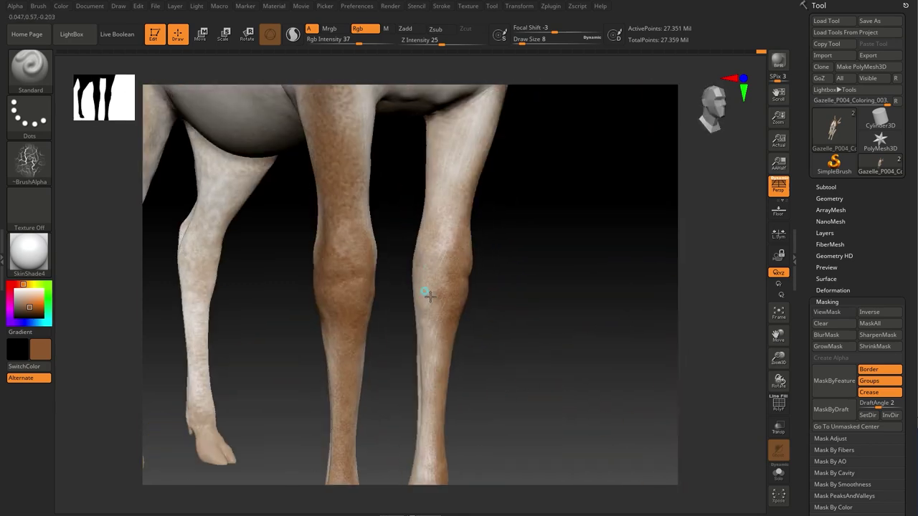
# Step: Reduce the brush size and finish the hooves, checking them from several angles
pyautogui.moveTo(437, 369)
pyautogui.mouseDown(button='right')
pyautogui.moveTo(266, 366)
pyautogui.moveTo(291, 381)
pyautogui.moveTo(255, 355)
pyautogui.mouseUp(button='right')
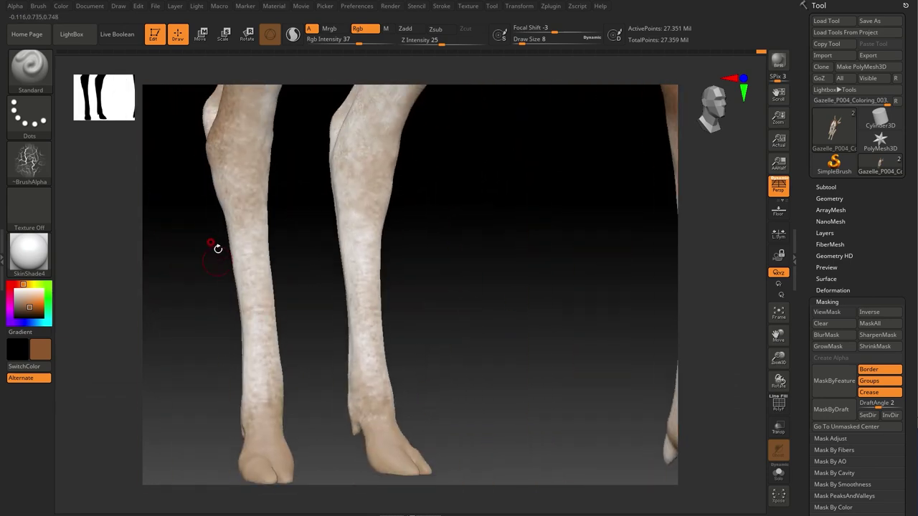
pyautogui.moveTo(271, 411)
pyautogui.mouseDown(button='right')
pyautogui.moveTo(339, 352)
pyautogui.moveTo(265, 334)
pyautogui.moveTo(284, 330)
pyautogui.mouseUp(button='right')
pyautogui.moveTo(256, 403)
pyautogui.mouseDown(button='right')
pyautogui.moveTo(477, 323)
pyautogui.moveTo(395, 418)
pyautogui.moveTo(461, 370)
pyautogui.moveTo(402, 384)
pyautogui.moveTo(532, 323)
pyautogui.moveTo(231, 418)
pyautogui.moveTo(313, 348)
pyautogui.mouseUp(button='right')
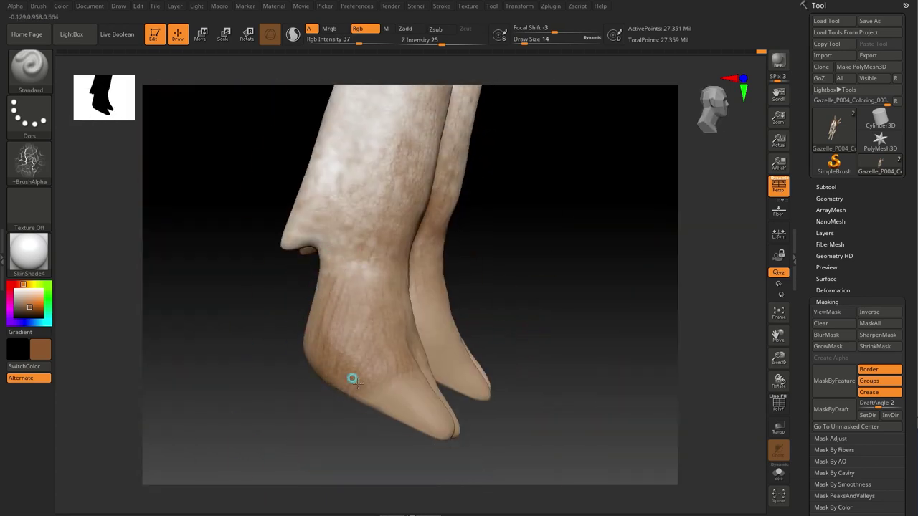
pyautogui.moveTo(353, 380); pyautogui.dragTo(358, 239, button='right')
pyautogui.moveTo(366, 304); pyautogui.dragTo(410, 303, button='right')
pyautogui.press('[')
pyautogui.moveTo(433, 352)
pyautogui.mouseDown(button='right')
pyautogui.moveTo(476, 322)
pyautogui.moveTo(441, 342)
pyautogui.mouseUp(button='right')
pyautogui.moveTo(513, 345); pyautogui.dragTo(512, 309, button='right')
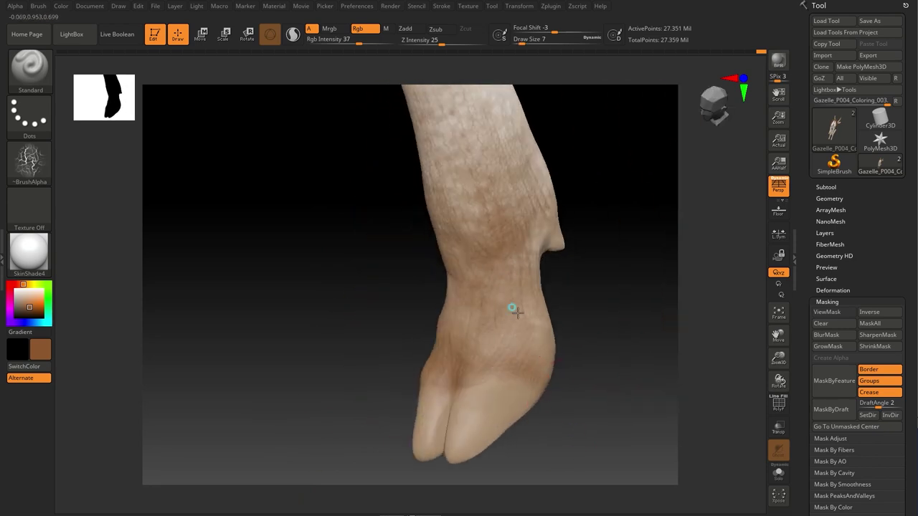
pyautogui.moveTo(487, 365); pyautogui.dragTo(537, 339, button='right')
pyautogui.moveTo(445, 292)
pyautogui.mouseDown(button='right')
pyautogui.moveTo(475, 222)
pyautogui.moveTo(430, 266)
pyautogui.mouseUp(button='right')
pyautogui.moveTo(534, 325)
pyautogui.mouseDown(button='right')
pyautogui.moveTo(420, 364)
pyautogui.moveTo(533, 287)
pyautogui.moveTo(423, 367)
pyautogui.mouseUp(button='right')
pyautogui.moveTo(392, 417)
pyautogui.mouseDown(button='right')
pyautogui.moveTo(352, 284)
pyautogui.moveTo(432, 256)
pyautogui.moveTo(402, 280)
pyautogui.moveTo(531, 248)
pyautogui.moveTo(492, 210)
pyautogui.moveTo(574, 256)
pyautogui.moveTo(502, 225)
pyautogui.mouseUp(button='right')
# Step: Sample a slightly darker tan from the pale leg
pyautogui.press('c')
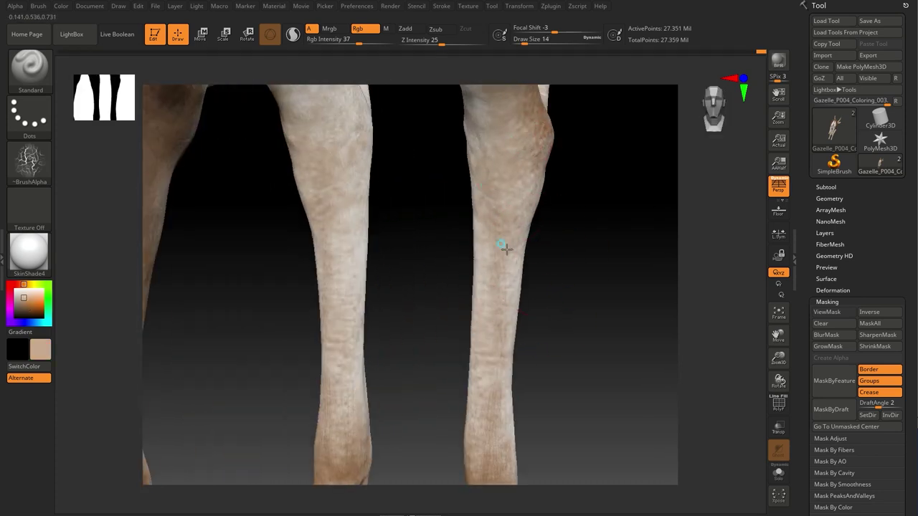
pyautogui.press('c')
pyautogui.moveTo(500, 326)
pyautogui.mouseDown(button='right')
pyautogui.moveTo(584, 375)
pyautogui.moveTo(492, 377)
pyautogui.moveTo(496, 346)
pyautogui.mouseUp(button='right')
pyautogui.moveTo(490, 156); pyautogui.dragTo(523, 164, button='right')
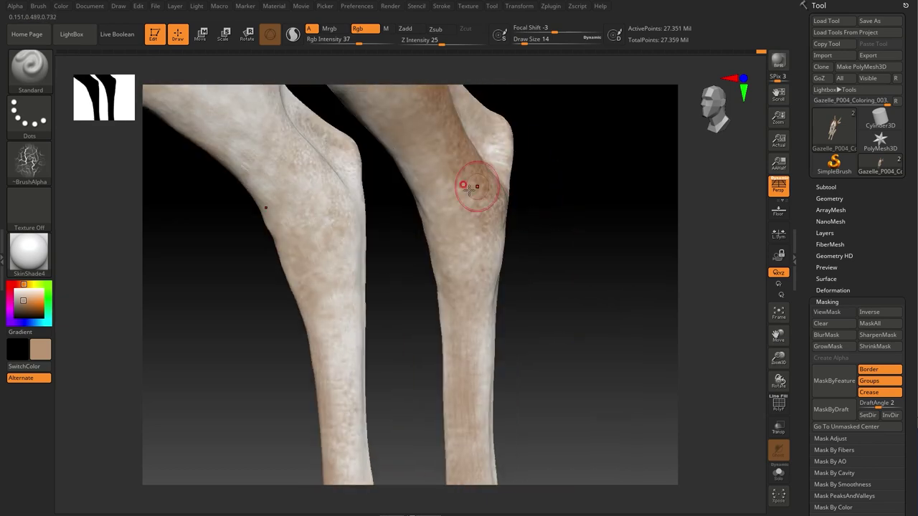
pyautogui.moveTo(463, 248)
pyautogui.mouseDown(button='right')
pyautogui.moveTo(392, 323)
pyautogui.moveTo(475, 195)
pyautogui.mouseUp(button='right')
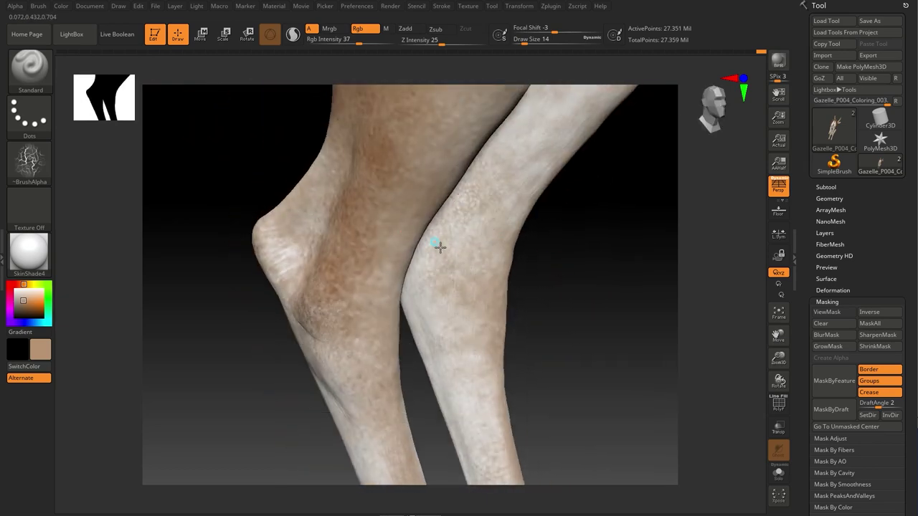
pyautogui.moveTo(464, 316)
pyautogui.mouseDown(button='right')
pyautogui.moveTo(475, 189)
pyautogui.moveTo(504, 170)
pyautogui.mouseUp(button='right')
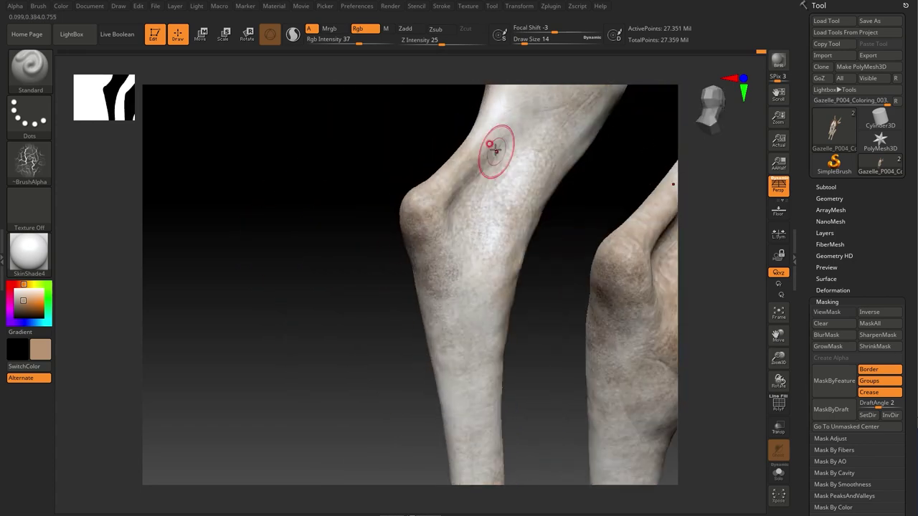
pyautogui.moveTo(463, 349)
pyautogui.mouseDown(button='right')
pyautogui.moveTo(375, 368)
pyautogui.moveTo(467, 246)
pyautogui.moveTo(635, 330)
pyautogui.moveTo(524, 236)
pyautogui.moveTo(635, 373)
pyautogui.moveTo(463, 180)
pyautogui.moveTo(615, 231)
pyautogui.moveTo(317, 436)
pyautogui.moveTo(347, 279)
pyautogui.mouseUp(button='right')
# Step: Switch the stroke to Color Spray, speckle a lower leg, and view the whole gazelle side-on
pyautogui.click(30, 115)
pyautogui.click(131, 168)
pyautogui.moveTo(353, 250)
pyautogui.mouseDown(button='right')
pyautogui.moveTo(364, 199)
pyautogui.moveTo(323, 299)
pyautogui.moveTo(532, 262)
pyautogui.moveTo(411, 164)
pyautogui.moveTo(522, 276)
pyautogui.moveTo(532, 262)
pyautogui.moveTo(547, 269)
pyautogui.moveTo(433, 270)
pyautogui.mouseUp(button='right')
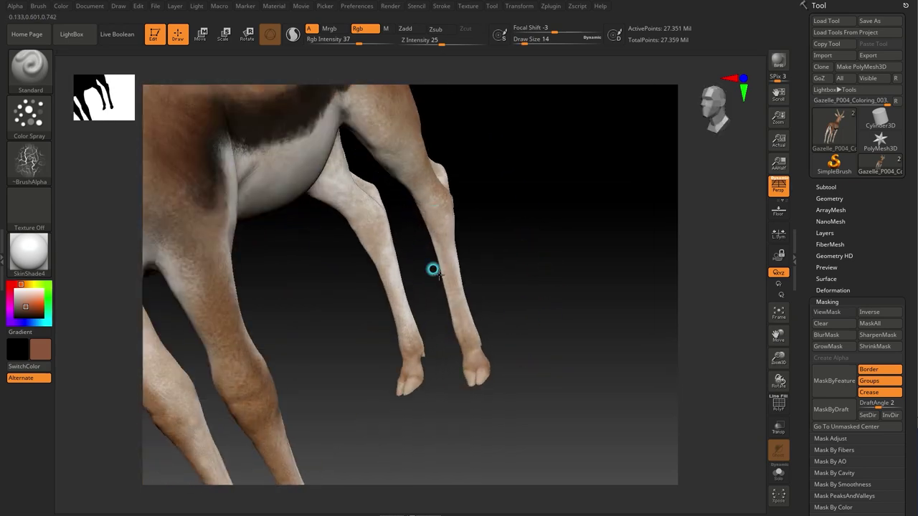
pyautogui.moveTo(457, 342)
pyautogui.mouseDown(button='right')
pyautogui.moveTo(549, 231)
pyautogui.moveTo(520, 373)
pyautogui.moveTo(523, 291)
pyautogui.moveTo(613, 339)
pyautogui.mouseUp(button='right')
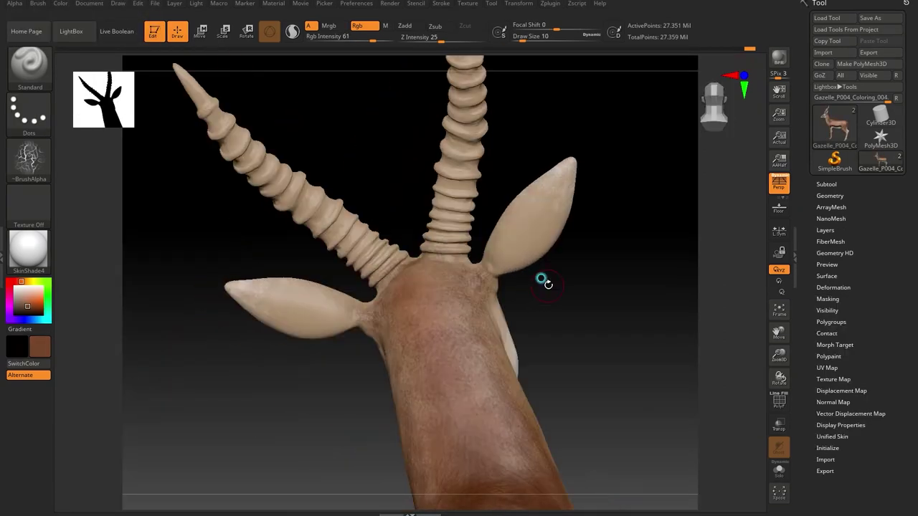
# Step: Orbit around the head to frame the ear below both horns
pyautogui.moveTo(606, 289); pyautogui.dragTo(458, 273, button='right')
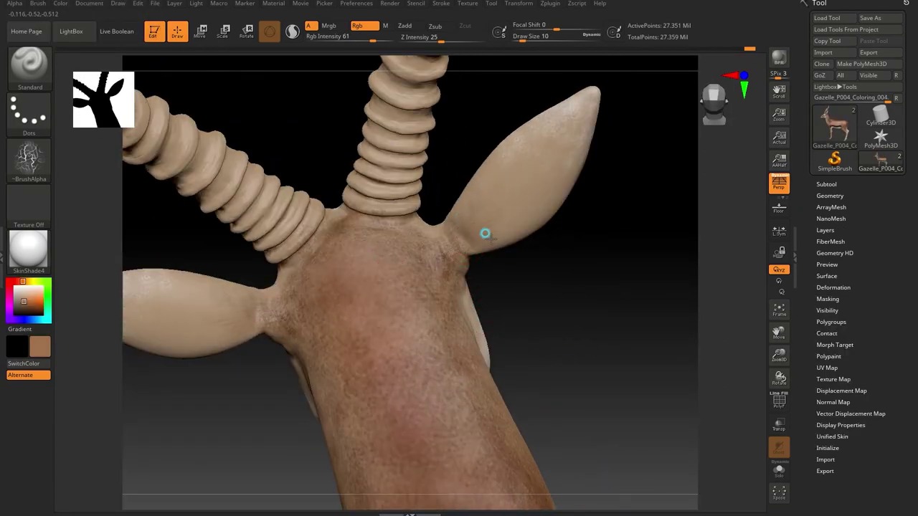
pyautogui.moveTo(567, 121)
pyautogui.mouseDown(button='right')
pyautogui.moveTo(539, 123)
pyautogui.moveTo(593, 162)
pyautogui.moveTo(565, 198)
pyautogui.moveTo(584, 131)
pyautogui.mouseUp(button='right')
pyautogui.moveTo(596, 262)
pyautogui.mouseDown(button='right')
pyautogui.moveTo(467, 184)
pyautogui.moveTo(532, 215)
pyautogui.moveTo(491, 332)
pyautogui.moveTo(630, 325)
pyautogui.moveTo(484, 317)
pyautogui.moveTo(452, 427)
pyautogui.mouseUp(button='right')
pyautogui.moveTo(533, 420)
pyautogui.mouseDown(button='right')
pyautogui.moveTo(461, 424)
pyautogui.moveTo(403, 395)
pyautogui.mouseUp(button='right')
pyautogui.moveTo(422, 449); pyautogui.dragTo(435, 227, button='right')
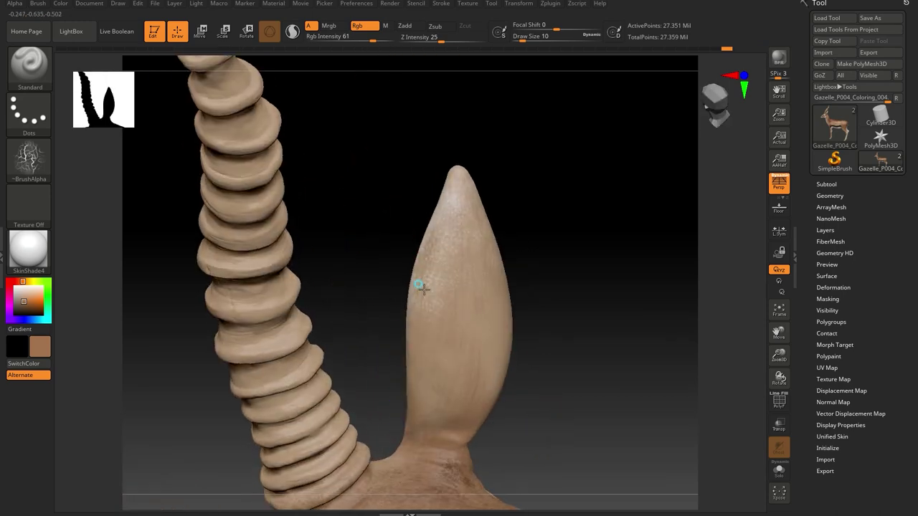
pyautogui.moveTo(426, 382)
pyautogui.mouseDown(button='right')
pyautogui.moveTo(472, 367)
pyautogui.moveTo(549, 315)
pyautogui.moveTo(543, 309)
pyautogui.moveTo(694, 278)
pyautogui.moveTo(579, 375)
pyautogui.mouseUp(button='right')
pyautogui.moveTo(582, 461)
pyautogui.mouseDown(button='right')
pyautogui.moveTo(659, 213)
pyautogui.moveTo(578, 217)
pyautogui.moveTo(519, 167)
pyautogui.moveTo(614, 272)
pyautogui.moveTo(448, 280)
pyautogui.moveTo(531, 313)
pyautogui.moveTo(341, 326)
pyautogui.moveTo(404, 377)
pyautogui.moveTo(203, 290)
pyautogui.moveTo(280, 338)
pyautogui.mouseUp(button='right')
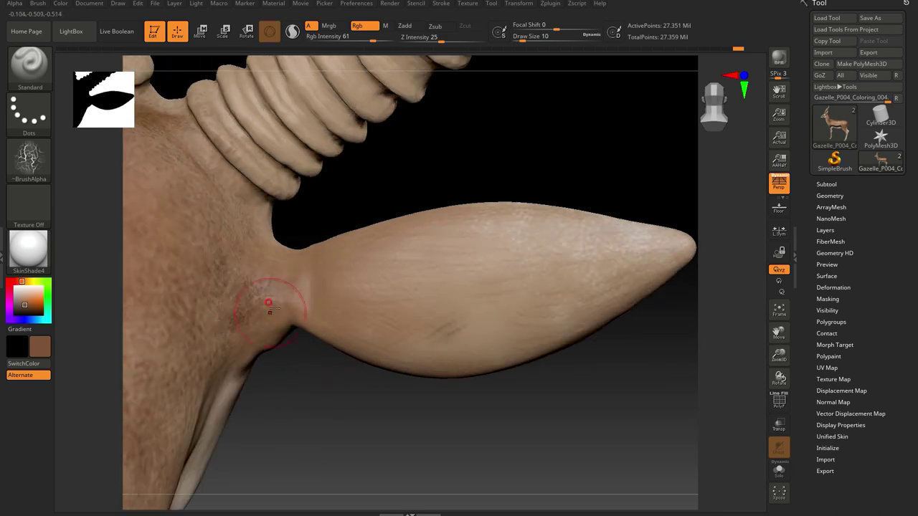
pyautogui.moveTo(250, 279)
pyautogui.mouseDown(button='right')
pyautogui.moveTo(277, 205)
pyautogui.moveTo(317, 327)
pyautogui.mouseUp(button='right')
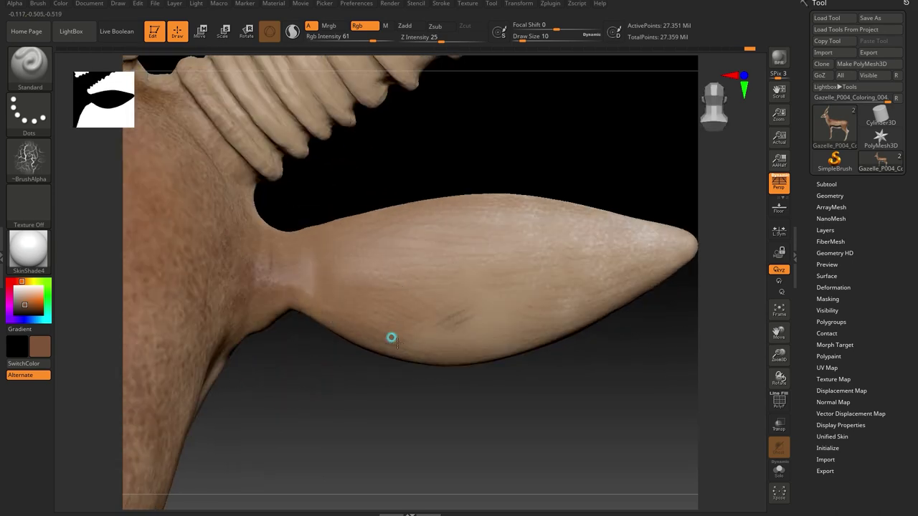
pyautogui.moveTo(536, 293)
pyautogui.mouseDown(button='right')
pyautogui.moveTo(598, 379)
pyautogui.moveTo(457, 318)
pyautogui.mouseUp(button='right')
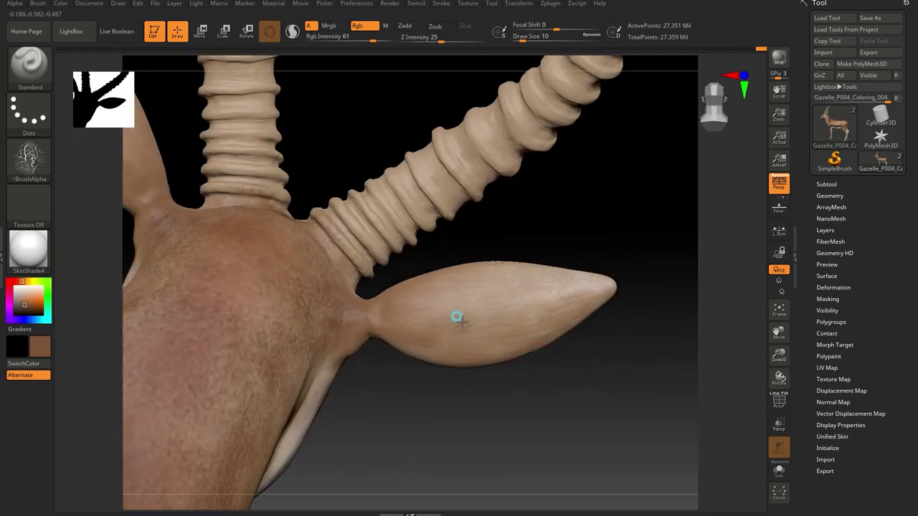
# Step: Use Alpha 07 with a light pink colour, Draw Size 9 and Rgb Intensity 11 on the ear
pyautogui.click(34, 177)
pyautogui.click(409, 207)
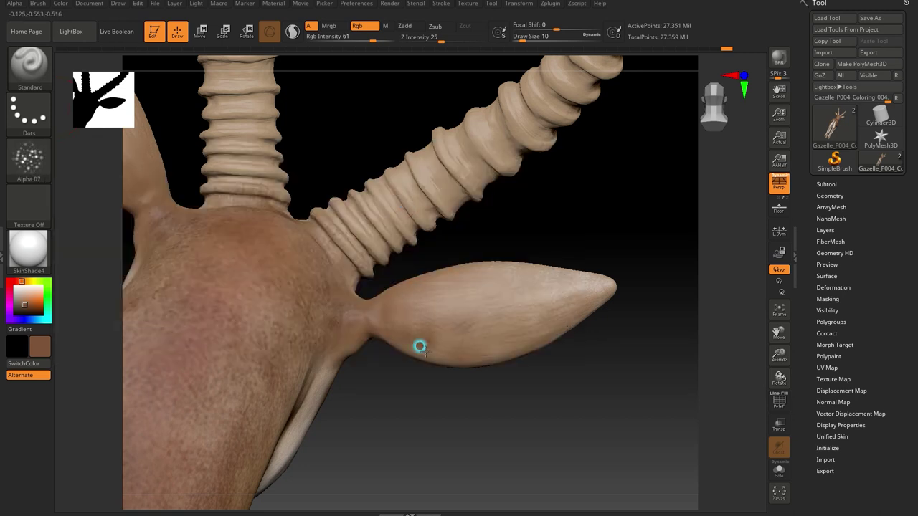
pyautogui.press('ctrl')
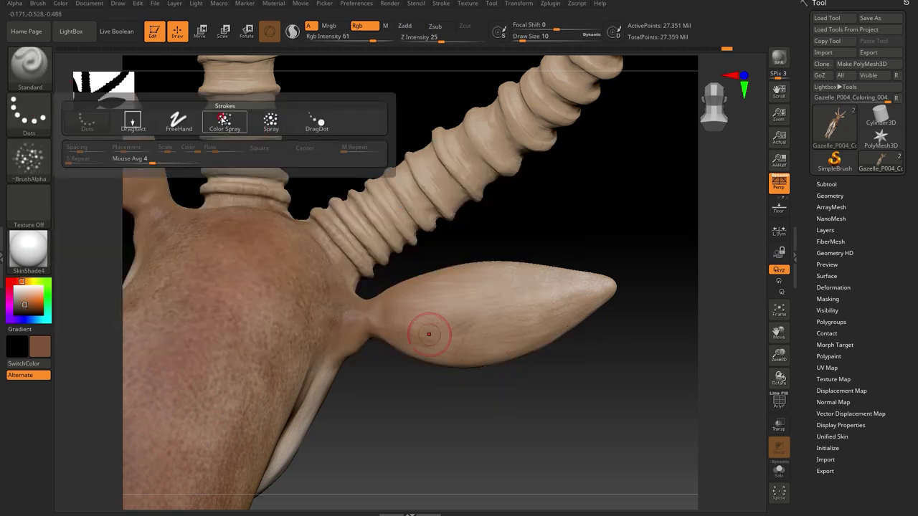
pyautogui.moveTo(510, 316); pyautogui.dragTo(423, 318)
pyautogui.press('space')
pyautogui.click(410, 323)
pyautogui.press('space')
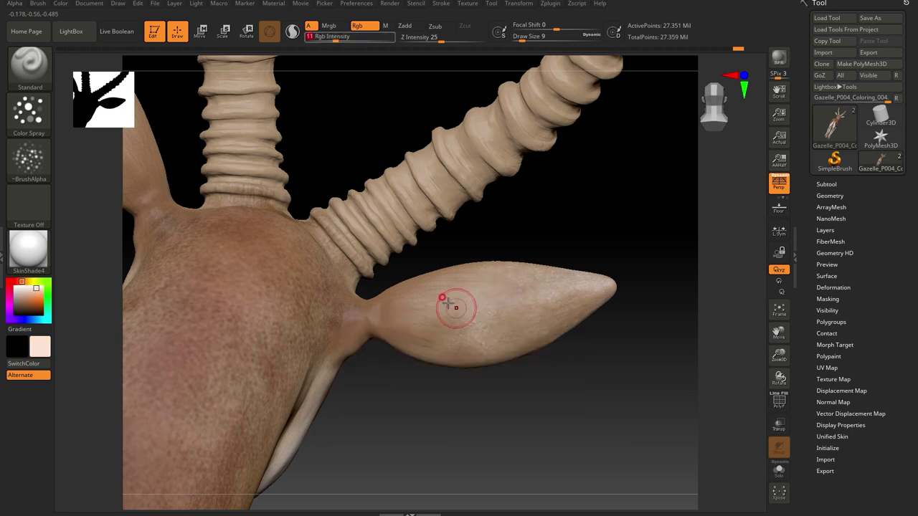
# Step: Spray the back of the ear from several angles, then sample the tan skin colour
pyautogui.moveTo(531, 381); pyautogui.dragTo(533, 293)
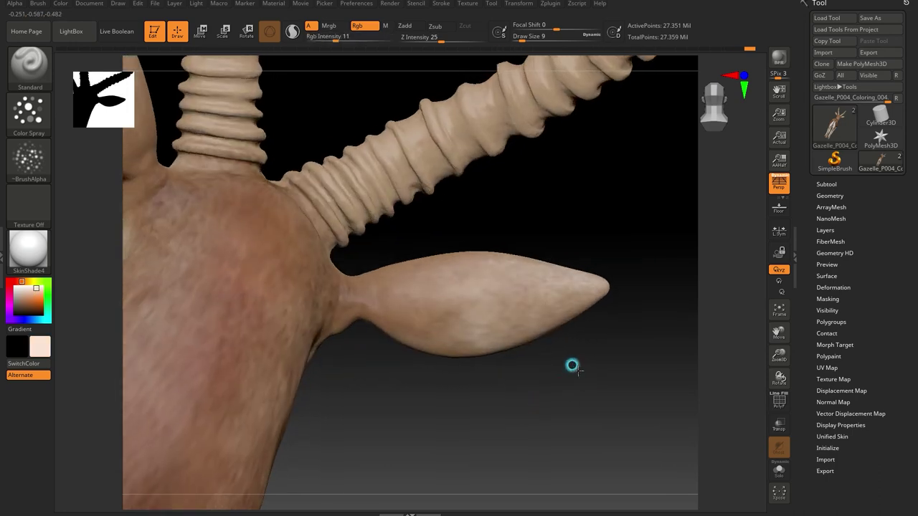
pyautogui.moveTo(572, 365); pyautogui.dragTo(401, 281)
pyautogui.moveTo(516, 275); pyautogui.dragTo(446, 312)
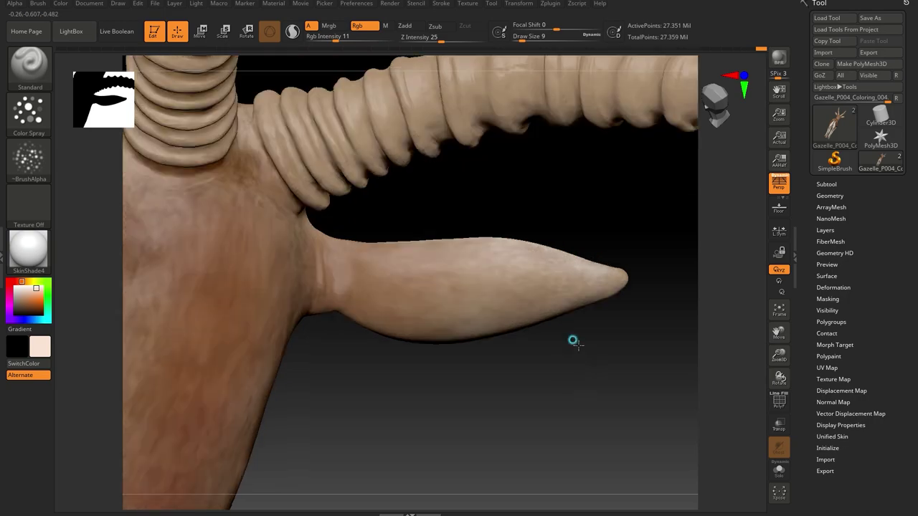
pyautogui.moveTo(586, 315)
pyautogui.mouseDown()
pyautogui.moveTo(457, 288)
pyautogui.moveTo(416, 244)
pyautogui.mouseUp()
pyautogui.moveTo(517, 265); pyautogui.dragTo(454, 314)
pyautogui.moveTo(482, 411)
pyautogui.mouseDown()
pyautogui.moveTo(541, 391)
pyautogui.moveTo(506, 389)
pyautogui.moveTo(539, 444)
pyautogui.moveTo(608, 291)
pyautogui.moveTo(434, 282)
pyautogui.mouseUp()
pyautogui.press('c')
pyautogui.moveTo(435, 318)
pyautogui.mouseDown()
pyautogui.moveTo(446, 440)
pyautogui.moveTo(454, 338)
pyautogui.mouseUp()
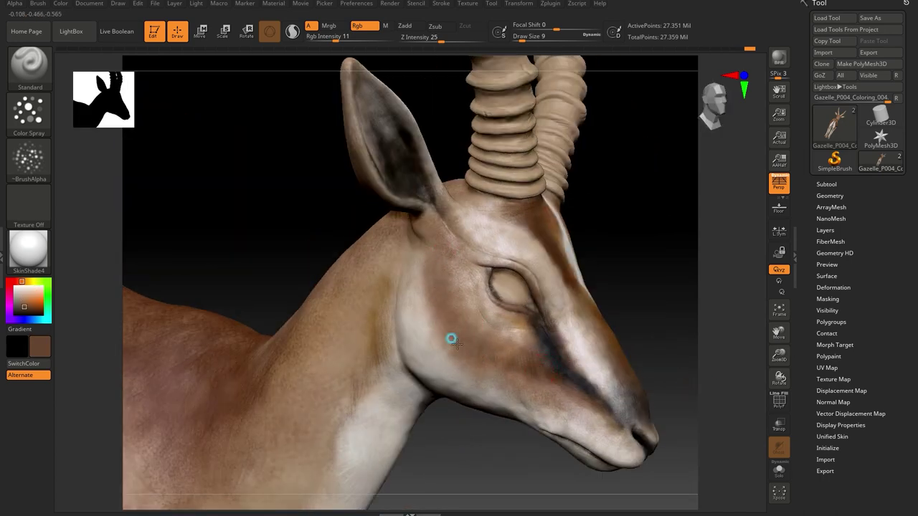
# Step: Switch to the Dots stroke with Alpha 22 and Rgb Intensity 38, then sample a light beige
pyautogui.moveTo(530, 379)
pyautogui.mouseDown()
pyautogui.moveTo(328, 225)
pyautogui.moveTo(287, 365)
pyautogui.mouseUp()
pyautogui.click(28, 158)
pyautogui.click(29, 111)
pyautogui.click(90, 127)
pyautogui.click(29, 157)
pyautogui.click(498, 297)
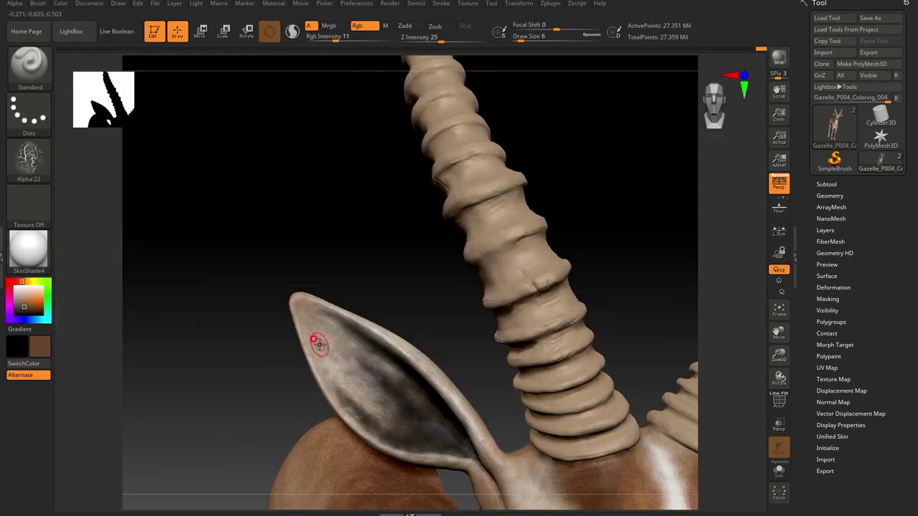
pyautogui.moveTo(332, 353)
pyautogui.keyDown('alt'); pyautogui.mouseDown()
pyautogui.moveTo(338, 243)
pyautogui.moveTo(297, 262)
pyautogui.mouseUp(); pyautogui.keyUp('alt')
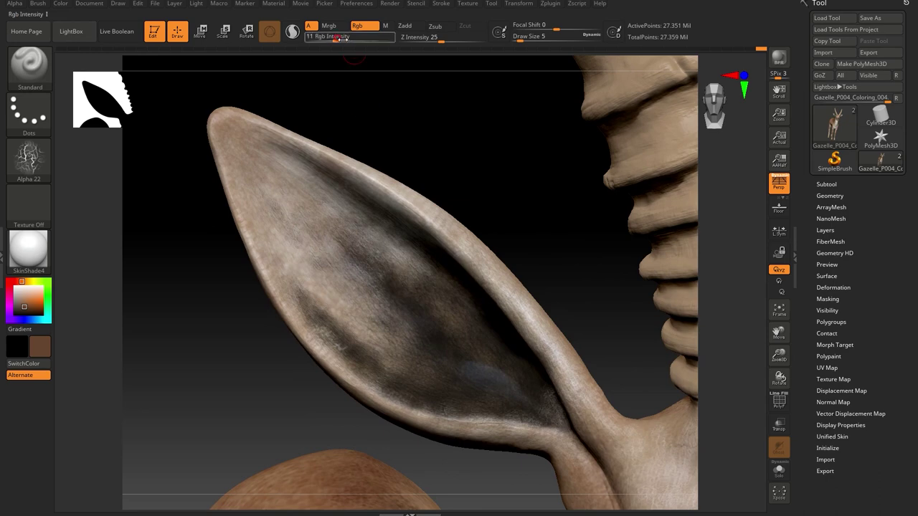
pyautogui.press('c')
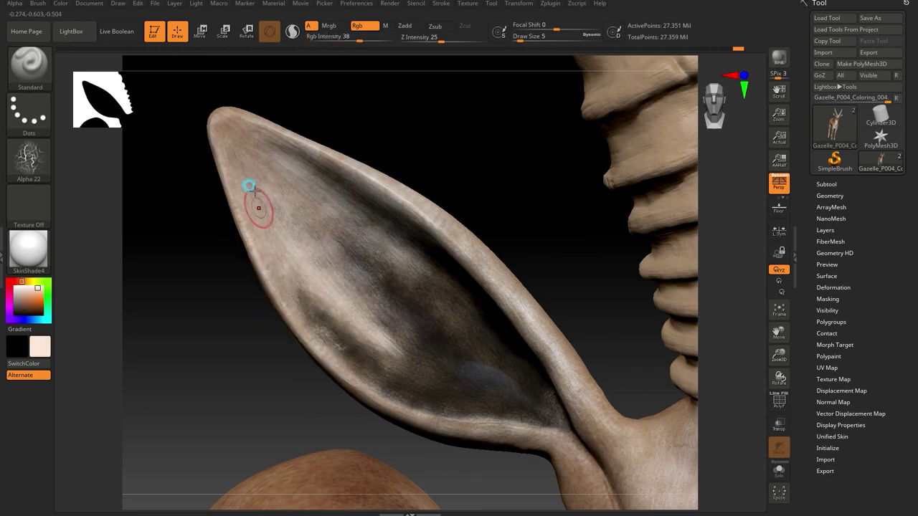
# Step: Paint light beige streaks inside the ear, rotating around it to check the result
pyautogui.moveTo(210, 126)
pyautogui.mouseDown()
pyautogui.moveTo(198, 239)
pyautogui.moveTo(304, 145)
pyautogui.mouseUp()
pyautogui.moveTo(388, 236)
pyautogui.mouseDown()
pyautogui.moveTo(379, 239)
pyautogui.moveTo(392, 236)
pyautogui.mouseUp()
pyautogui.moveTo(412, 285)
pyautogui.mouseDown(button='right')
pyautogui.moveTo(427, 280)
pyautogui.moveTo(375, 251)
pyautogui.moveTo(358, 364)
pyautogui.moveTo(362, 359)
pyautogui.mouseUp(button='right')
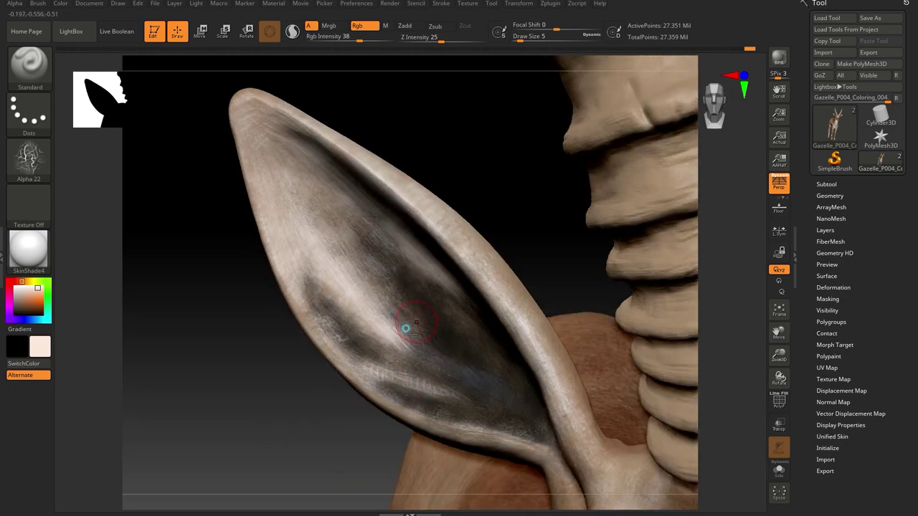
pyautogui.moveTo(433, 346)
pyautogui.mouseDown(button='right')
pyautogui.moveTo(225, 348)
pyautogui.moveTo(463, 199)
pyautogui.moveTo(416, 205)
pyautogui.mouseUp(button='right')
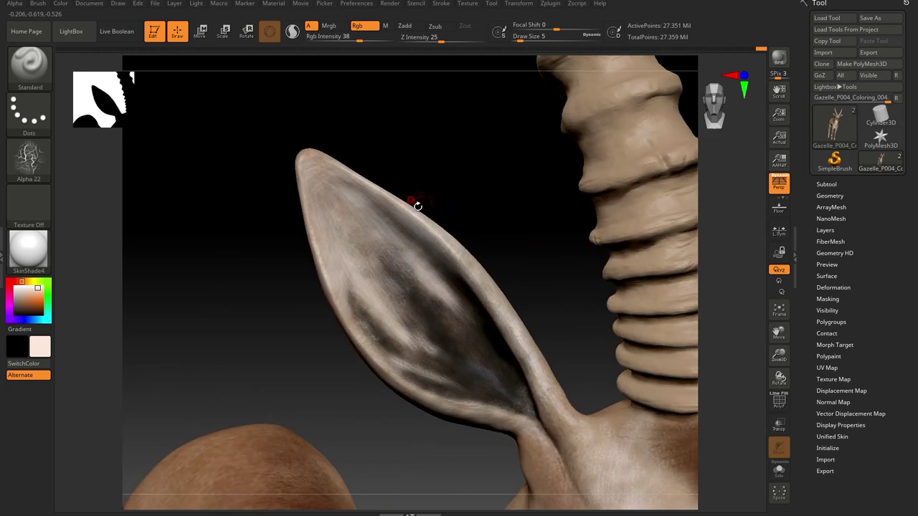
pyautogui.press('space')
pyautogui.moveTo(376, 247); pyautogui.dragTo(342, 262, button='right')
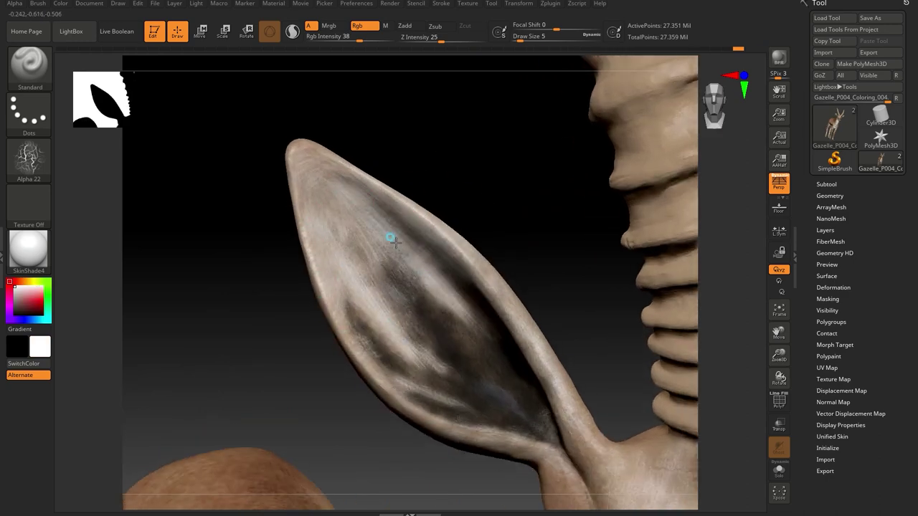
pyautogui.moveTo(505, 258)
pyautogui.mouseDown(button='right')
pyautogui.moveTo(563, 420)
pyautogui.moveTo(343, 225)
pyautogui.mouseUp(button='right')
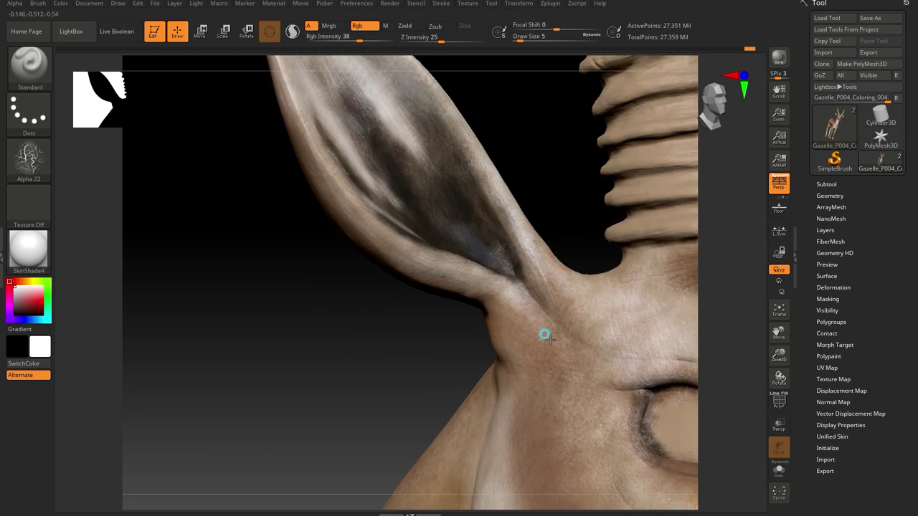
pyautogui.moveTo(502, 294); pyautogui.dragTo(529, 325, button='right')
pyautogui.moveTo(346, 377)
pyautogui.mouseDown(button='right')
pyautogui.moveTo(392, 407)
pyautogui.moveTo(631, 264)
pyautogui.moveTo(564, 373)
pyautogui.moveTo(617, 352)
pyautogui.moveTo(574, 350)
pyautogui.moveTo(576, 243)
pyautogui.moveTo(368, 404)
pyautogui.moveTo(549, 423)
pyautogui.moveTo(586, 437)
pyautogui.mouseUp(button='right')
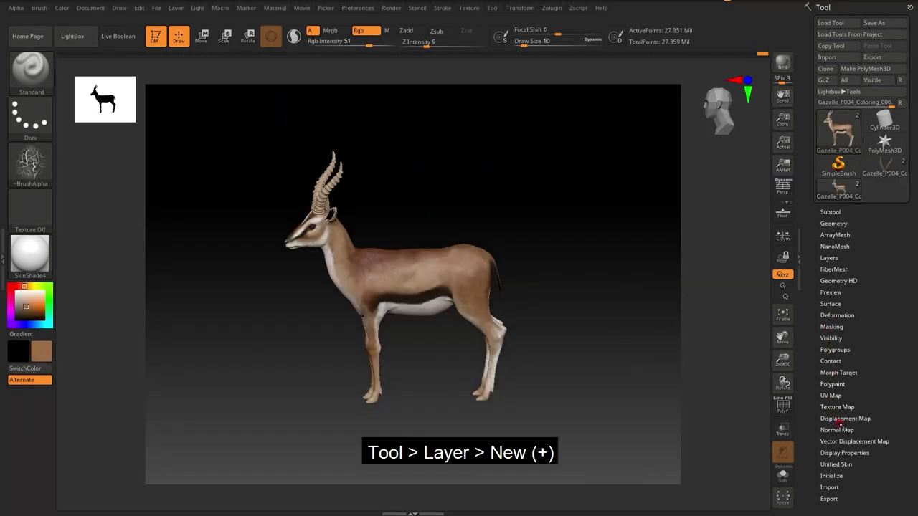
# Step: Add a new layer in Tool > Layers and rename it 'Horn Color 1'
pyautogui.click(828, 258)
pyautogui.click(828, 258)
pyautogui.click(828, 258)
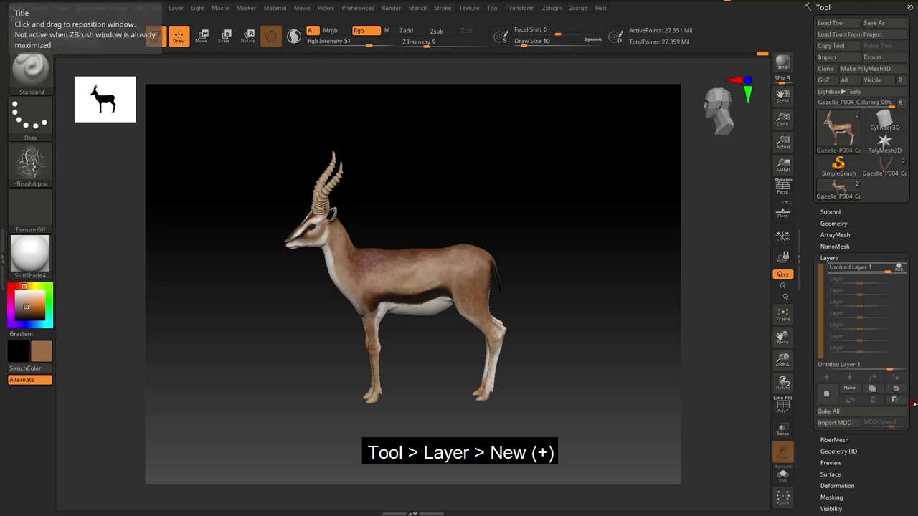
pyautogui.click(850, 388)
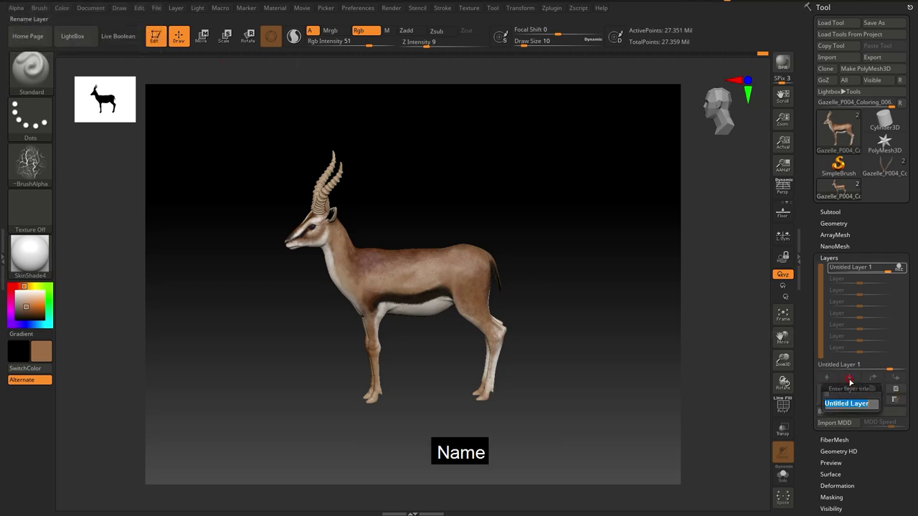
pyautogui.write('Horn')
pyautogui.write(' Co')
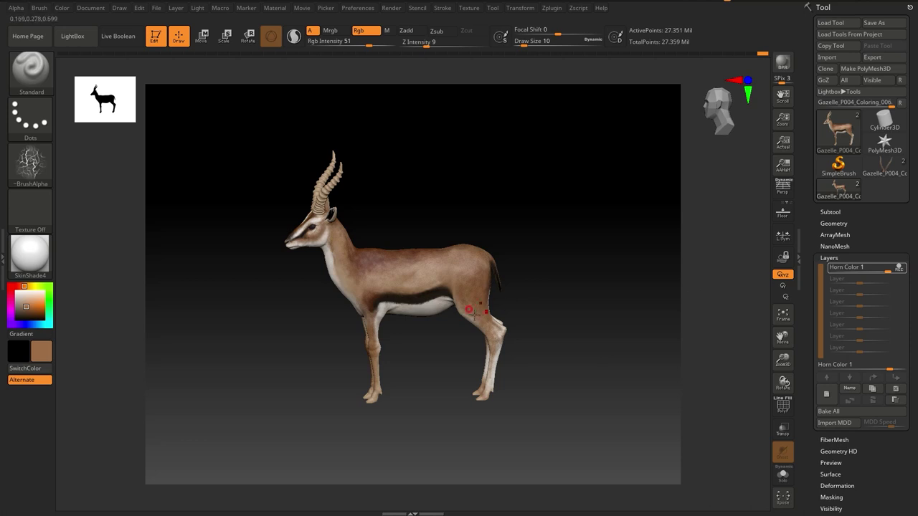
pyautogui.moveTo(524, 299); pyautogui.dragTo(551, 275)
pyautogui.moveTo(569, 245)
pyautogui.keyDown('shift'); pyautogui.mouseDown()
pyautogui.moveTo(570, 220)
pyautogui.moveTo(567, 316)
pyautogui.moveTo(547, 374)
pyautogui.mouseUp(); pyautogui.keyUp('shift')
pyautogui.click(30, 164)
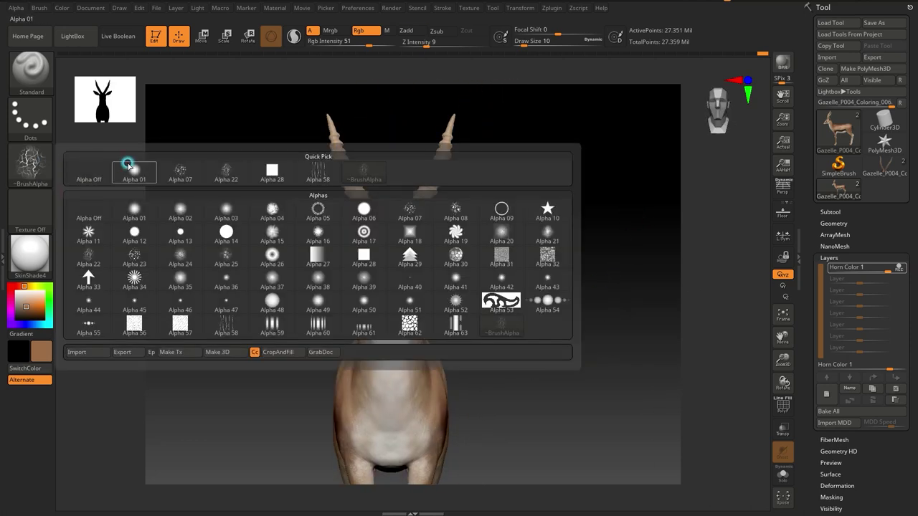
# Step: Turn the alpha off and mask the ears and head with MaskPen, leaving the horns exposed
pyautogui.click(105, 170)
pyautogui.keyDown('alt'); pyautogui.moveTo(586, 246); pyautogui.dragTo(308, 311); pyautogui.keyUp('alt')
pyautogui.hotkey('ctrl', 'b')
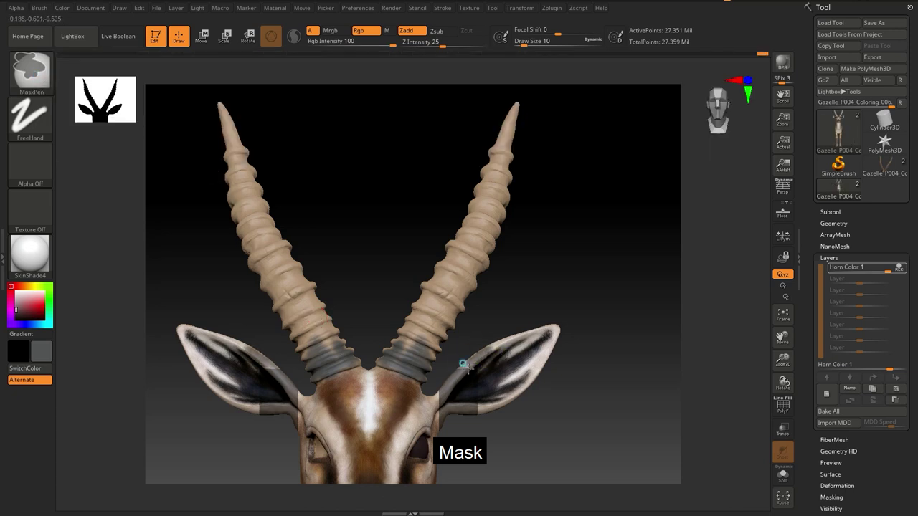
pyautogui.keyDown('ctrl'); pyautogui.moveTo(498, 367); pyautogui.dragTo(549, 360); pyautogui.keyUp('ctrl')
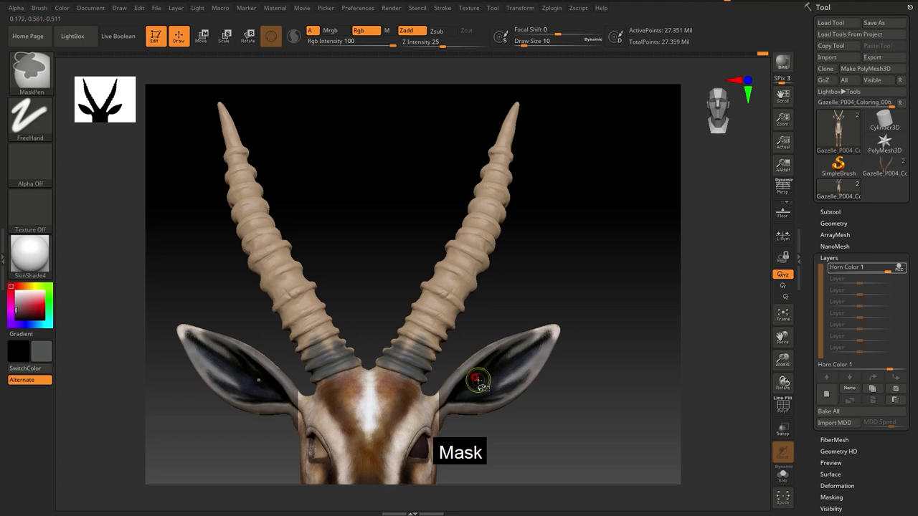
pyautogui.moveTo(476, 378)
pyautogui.keyDown('ctrl'); pyautogui.mouseDown()
pyautogui.moveTo(536, 347)
pyautogui.moveTo(528, 334)
pyautogui.mouseUp(); pyautogui.keyUp('ctrl')
pyautogui.moveTo(482, 299)
pyautogui.keyDown('ctrl'); pyautogui.mouseDown()
pyautogui.moveTo(587, 419)
pyautogui.moveTo(610, 401)
pyautogui.moveTo(584, 444)
pyautogui.moveTo(555, 301)
pyautogui.mouseUp(); pyautogui.keyUp('ctrl')
pyautogui.moveTo(421, 335)
pyautogui.keyDown('ctrl'); pyautogui.mouseDown()
pyautogui.moveTo(492, 160)
pyautogui.moveTo(473, 316)
pyautogui.moveTo(485, 338)
pyautogui.moveTo(471, 215)
pyautogui.moveTo(537, 277)
pyautogui.moveTo(394, 344)
pyautogui.moveTo(583, 305)
pyautogui.moveTo(505, 316)
pyautogui.mouseUp(); pyautogui.keyUp('ctrl')
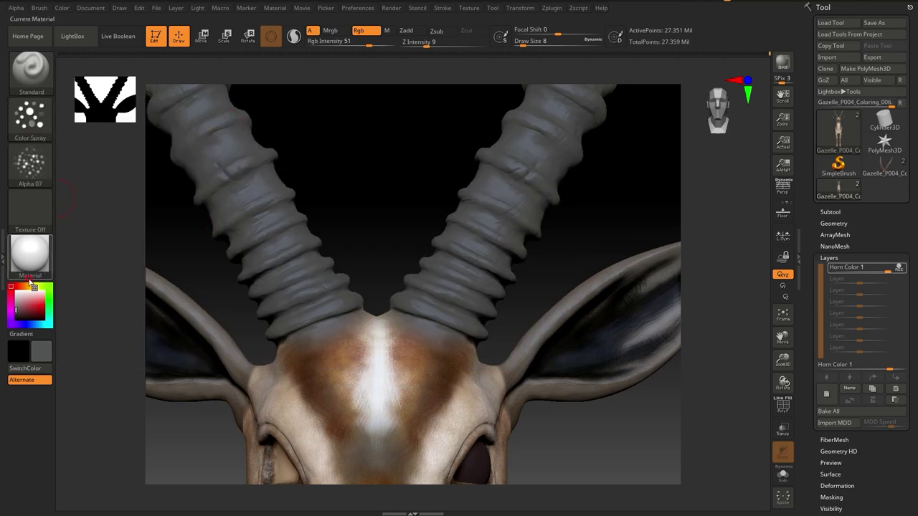
# Step: Try several paint colours on the horns, from orange-yellow to a light reddish-pink
pyautogui.press('space')
pyautogui.click(198, 358)
pyautogui.moveTo(460, 307)
pyautogui.mouseDown()
pyautogui.moveTo(449, 267)
pyautogui.moveTo(530, 256)
pyautogui.moveTo(454, 276)
pyautogui.moveTo(418, 332)
pyautogui.moveTo(445, 301)
pyautogui.mouseUp()
pyautogui.press('space')
pyautogui.click(351, 336)
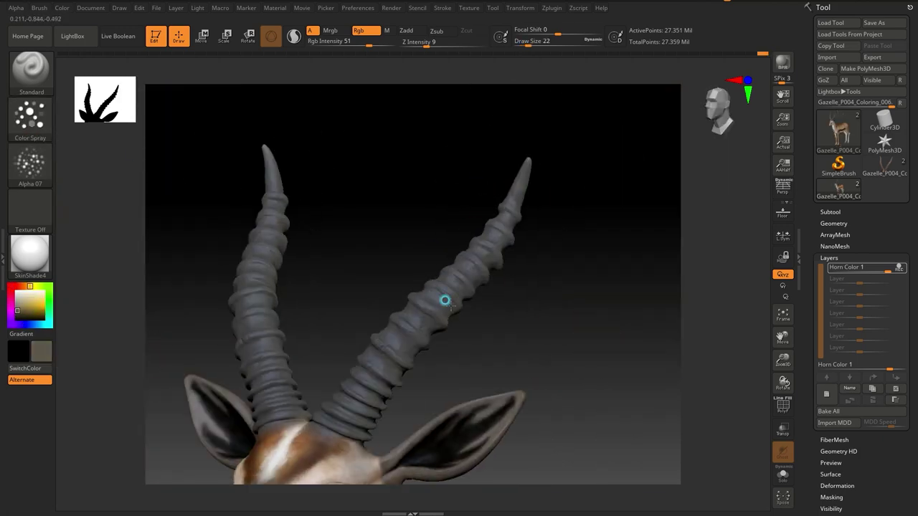
pyautogui.moveTo(366, 399)
pyautogui.mouseDown()
pyautogui.moveTo(339, 389)
pyautogui.moveTo(402, 256)
pyautogui.moveTo(336, 342)
pyautogui.moveTo(358, 317)
pyautogui.moveTo(357, 369)
pyautogui.moveTo(378, 436)
pyautogui.mouseUp()
pyautogui.press('space')
pyautogui.click(337, 342)
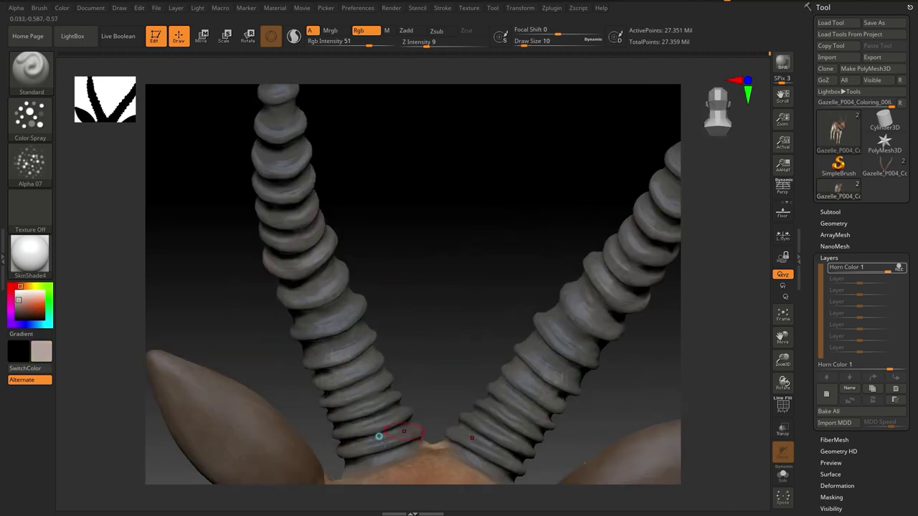
pyautogui.moveTo(395, 405)
pyautogui.mouseDown()
pyautogui.moveTo(375, 225)
pyautogui.moveTo(291, 356)
pyautogui.moveTo(239, 287)
pyautogui.moveTo(455, 330)
pyautogui.moveTo(590, 252)
pyautogui.moveTo(342, 327)
pyautogui.moveTo(524, 289)
pyautogui.moveTo(223, 206)
pyautogui.mouseUp()
# Step: Switch the brush alpha to Alpha 22 and inspect the horns from several angles
pyautogui.click(31, 163)
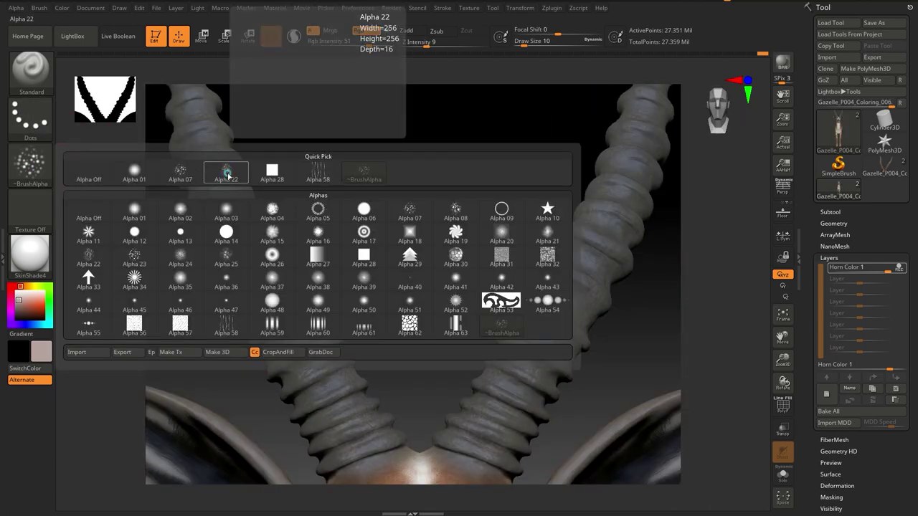
pyautogui.click(225, 172)
pyautogui.moveTo(382, 342)
pyautogui.mouseDown()
pyautogui.moveTo(538, 308)
pyautogui.moveTo(524, 332)
pyautogui.moveTo(423, 376)
pyautogui.mouseUp()
pyautogui.moveTo(428, 328)
pyautogui.mouseDown()
pyautogui.moveTo(491, 266)
pyautogui.moveTo(518, 258)
pyautogui.moveTo(352, 328)
pyautogui.moveTo(386, 343)
pyautogui.moveTo(338, 325)
pyautogui.mouseUp()
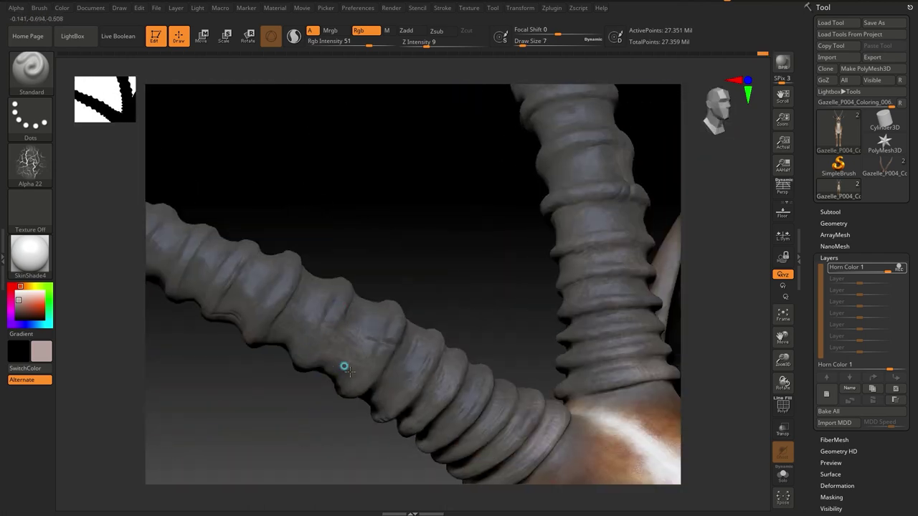
pyautogui.moveTo(201, 302)
pyautogui.mouseDown()
pyautogui.moveTo(366, 314)
pyautogui.moveTo(338, 348)
pyautogui.moveTo(342, 324)
pyautogui.moveTo(372, 355)
pyautogui.moveTo(514, 371)
pyautogui.mouseUp()
pyautogui.moveTo(360, 328)
pyautogui.mouseDown()
pyautogui.moveTo(446, 289)
pyautogui.moveTo(547, 332)
pyautogui.moveTo(342, 191)
pyautogui.moveTo(329, 263)
pyautogui.mouseUp()
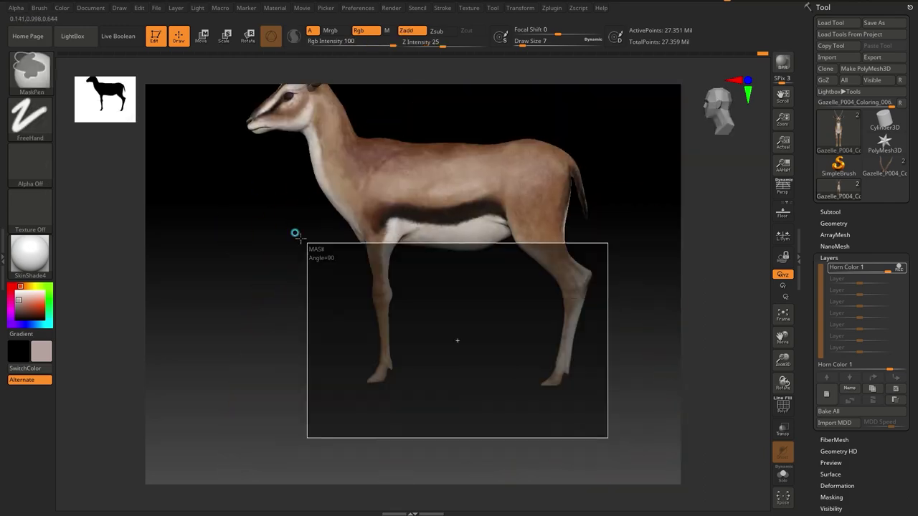
pyautogui.keyDown('ctrl'); pyautogui.moveTo(608, 436); pyautogui.dragTo(420, 296); pyautogui.keyUp('ctrl')
# Step: Mask a box over the head and chest, then frame the horns and ear
pyautogui.keyDown('ctrl'); pyautogui.moveTo(466, 414); pyautogui.dragTo(215, 204); pyautogui.keyUp('ctrl')
pyautogui.moveTo(535, 451)
pyautogui.mouseDown()
pyautogui.moveTo(471, 242)
pyautogui.moveTo(430, 308)
pyautogui.moveTo(542, 315)
pyautogui.moveTo(476, 296)
pyautogui.moveTo(258, 311)
pyautogui.mouseUp()
pyautogui.moveTo(319, 432)
pyautogui.mouseDown()
pyautogui.moveTo(363, 320)
pyautogui.moveTo(494, 395)
pyautogui.moveTo(340, 293)
pyautogui.moveTo(343, 283)
pyautogui.moveTo(335, 296)
pyautogui.mouseUp()
pyautogui.moveTo(359, 246)
pyautogui.mouseDown()
pyautogui.moveTo(462, 313)
pyautogui.moveTo(409, 265)
pyautogui.mouseUp()
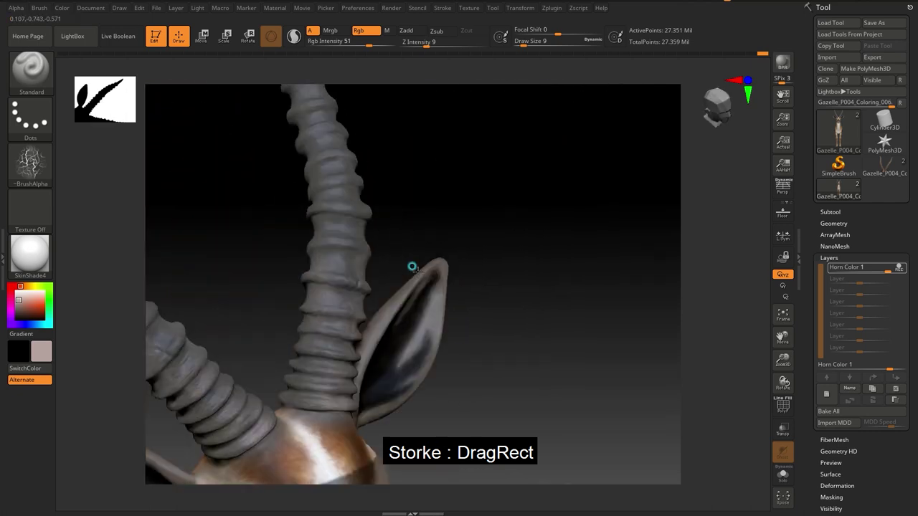
# Step: Switch the stroke to DragRect and lower Rgb Intensity to 7
pyautogui.click(30, 115)
pyautogui.click(135, 127)
pyautogui.press('space')
pyautogui.moveTo(334, 288); pyautogui.dragTo(293, 288)
pyautogui.moveTo(274, 343)
pyautogui.mouseDown()
pyautogui.moveTo(351, 229)
pyautogui.moveTo(323, 258)
pyautogui.moveTo(354, 283)
pyautogui.mouseUp()
# Step: Raise Rgb Intensity to 13 and pick a greenish tan paint colour
pyautogui.press('space')
pyautogui.moveTo(337, 367); pyautogui.dragTo(358, 367)
pyautogui.press('space')
pyautogui.click(235, 362)
pyautogui.moveTo(426, 393); pyautogui.dragTo(400, 304)
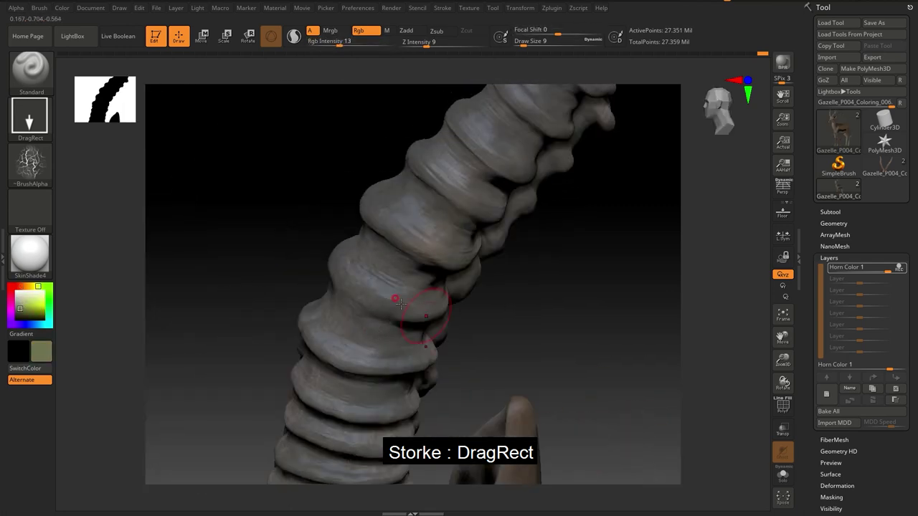
pyautogui.moveTo(208, 323); pyautogui.dragTo(261, 412)
# Step: Drop Rgb Intensity back to 7 for fainter horn stamps
pyautogui.press('space')
pyautogui.keyDown('alt'); pyautogui.moveTo(273, 308); pyautogui.dragTo(294, 280); pyautogui.keyUp('alt')
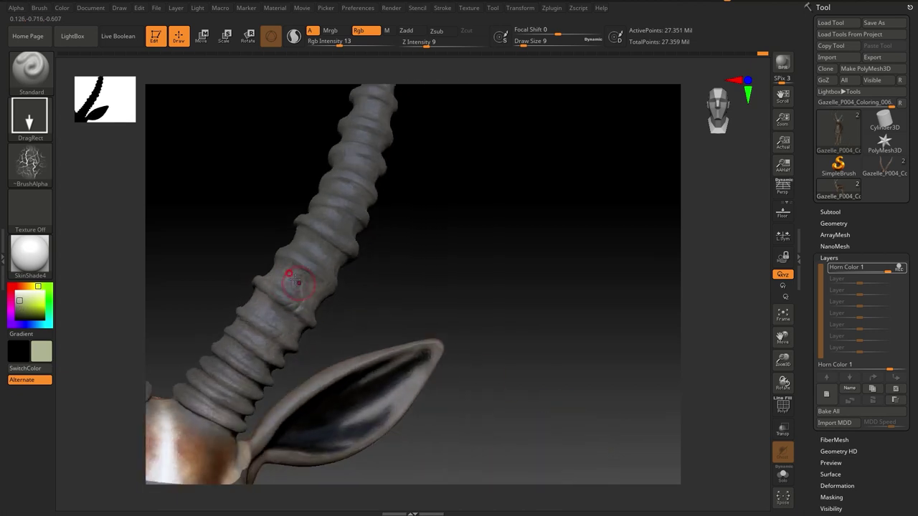
pyautogui.moveTo(237, 333)
pyautogui.mouseDown()
pyautogui.moveTo(365, 294)
pyautogui.moveTo(431, 311)
pyautogui.mouseUp()
pyautogui.press('space')
pyautogui.moveTo(402, 267); pyautogui.dragTo(380, 267)
# Step: Stamp faint grainy patches along the horn rings to the tip, then restore the Dots stroke
pyautogui.moveTo(312, 389)
pyautogui.keyDown('alt'); pyautogui.mouseDown()
pyautogui.moveTo(385, 385)
pyautogui.moveTo(496, 409)
pyautogui.moveTo(334, 342)
pyautogui.mouseUp(); pyautogui.keyUp('alt')
pyautogui.moveTo(415, 321); pyautogui.dragTo(433, 302)
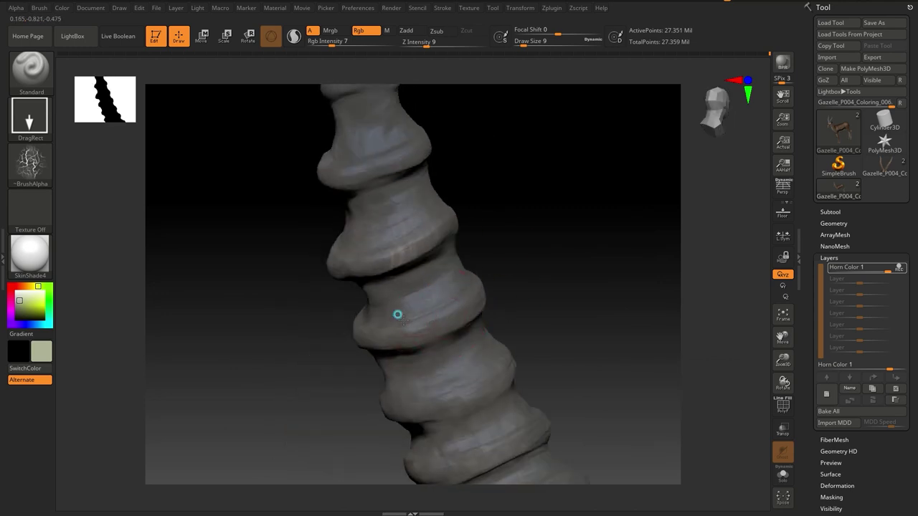
pyautogui.moveTo(548, 385)
pyautogui.mouseDown()
pyautogui.moveTo(449, 352)
pyautogui.moveTo(338, 239)
pyautogui.moveTo(328, 311)
pyautogui.mouseUp()
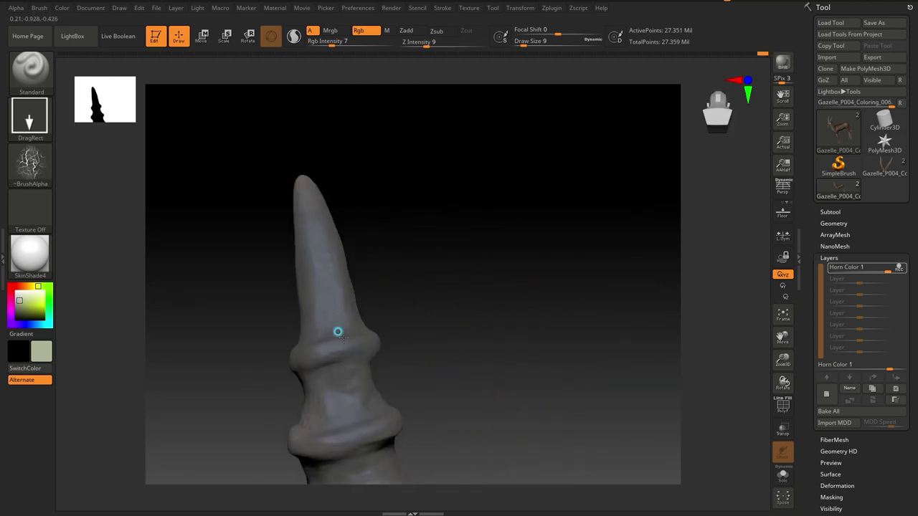
pyautogui.moveTo(410, 379)
pyautogui.mouseDown()
pyautogui.moveTo(392, 323)
pyautogui.moveTo(232, 315)
pyautogui.moveTo(286, 342)
pyautogui.moveTo(416, 289)
pyautogui.moveTo(301, 327)
pyautogui.mouseUp()
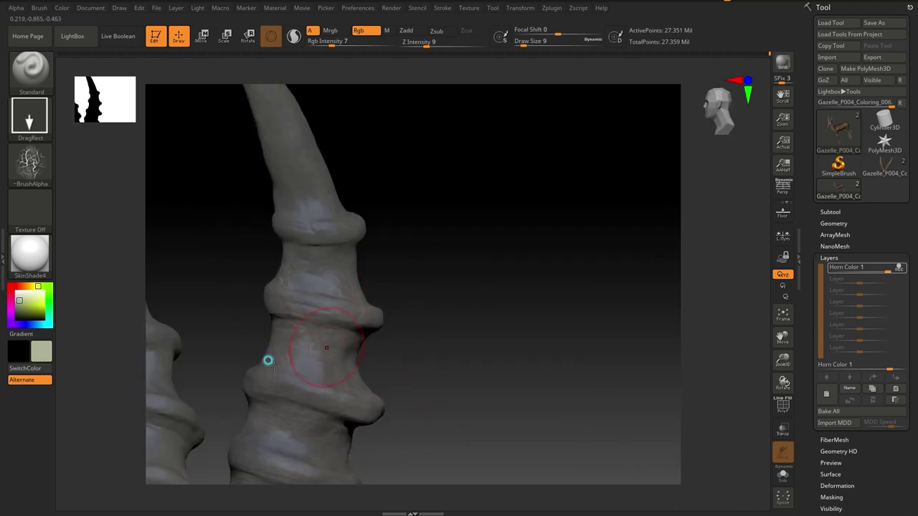
pyautogui.moveTo(381, 380)
pyautogui.mouseDown()
pyautogui.moveTo(405, 231)
pyautogui.moveTo(328, 430)
pyautogui.moveTo(451, 272)
pyautogui.moveTo(340, 248)
pyautogui.mouseUp()
pyautogui.click(30, 114)
pyautogui.moveTo(342, 303)
pyautogui.mouseDown()
pyautogui.moveTo(510, 187)
pyautogui.moveTo(399, 321)
pyautogui.mouseUp()
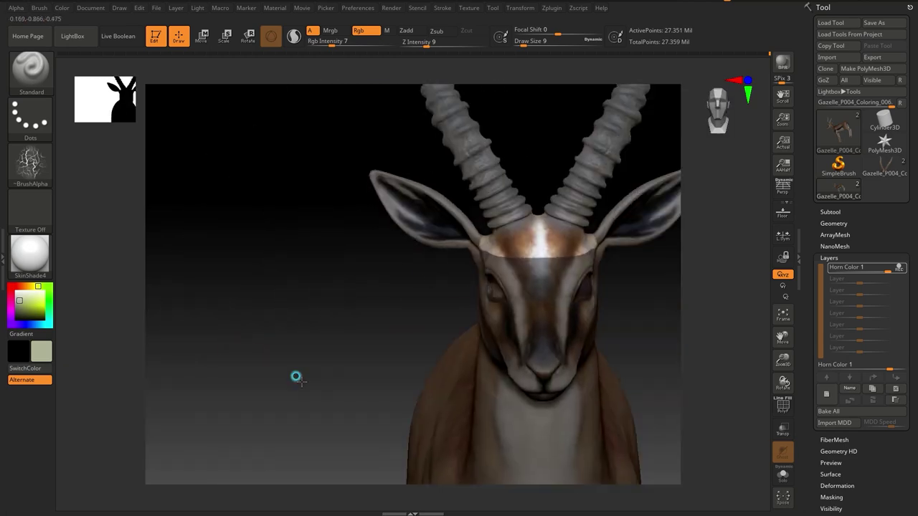
# Step: Pick a yellow-green paint colour and raise Rgb Intensity to 27
pyautogui.press('space')
pyautogui.click(322, 334)
pyautogui.moveTo(336, 335)
pyautogui.mouseDown()
pyautogui.moveTo(604, 303)
pyautogui.moveTo(448, 294)
pyautogui.mouseUp()
pyautogui.moveTo(572, 250); pyautogui.dragTo(420, 349)
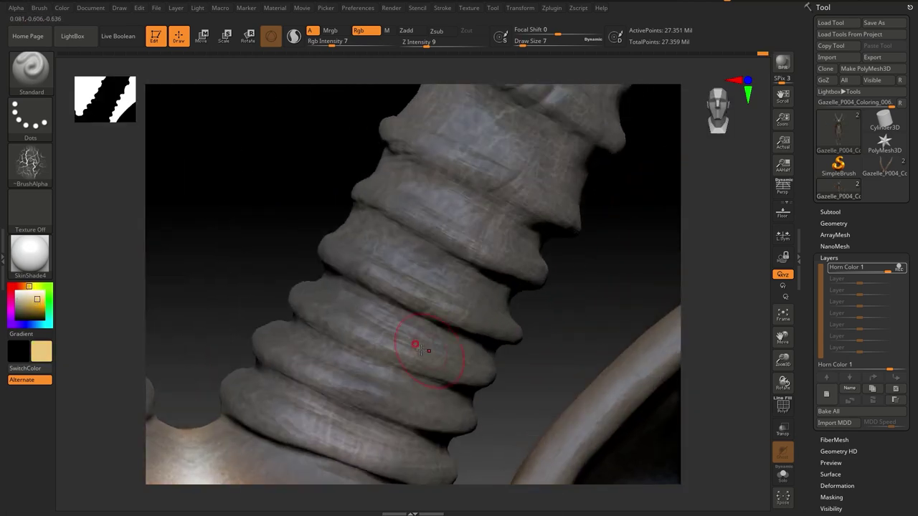
pyautogui.press('space')
pyautogui.moveTo(358, 351); pyautogui.dragTo(401, 352)
pyautogui.moveTo(317, 323)
pyautogui.mouseDown()
pyautogui.moveTo(444, 414)
pyautogui.moveTo(527, 294)
pyautogui.moveTo(341, 327)
pyautogui.moveTo(348, 272)
pyautogui.moveTo(452, 242)
pyautogui.moveTo(258, 305)
pyautogui.moveTo(331, 260)
pyautogui.mouseUp()
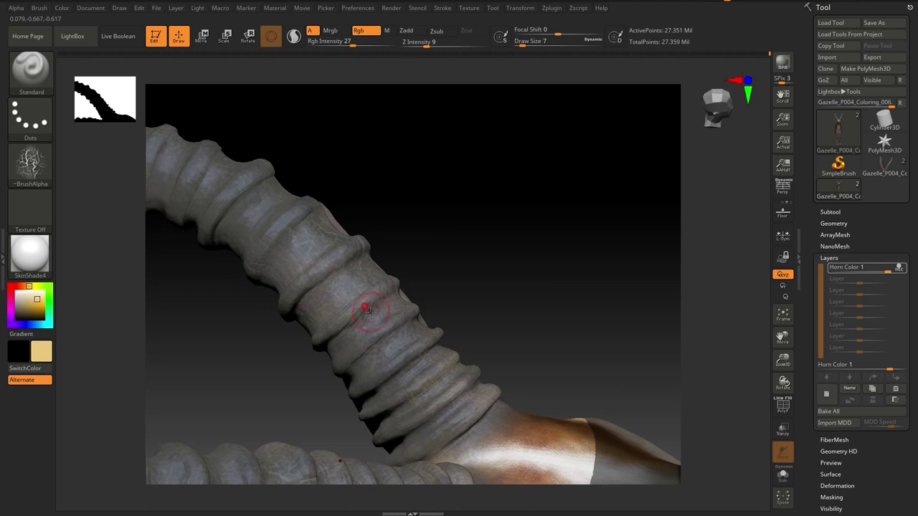
# Step: Shrink the brush to Draw Size 1 and paint thin pale streaks along both horns
pyautogui.press('space')
pyautogui.press('space')
pyautogui.moveTo(208, 328); pyautogui.dragTo(158, 329)
pyautogui.moveTo(336, 264)
pyautogui.mouseDown()
pyautogui.moveTo(418, 236)
pyautogui.moveTo(329, 313)
pyautogui.moveTo(438, 306)
pyautogui.mouseUp()
pyautogui.moveTo(466, 357)
pyautogui.mouseDown()
pyautogui.moveTo(354, 241)
pyautogui.moveTo(289, 341)
pyautogui.mouseUp()
pyautogui.moveTo(222, 376)
pyautogui.mouseDown()
pyautogui.moveTo(250, 334)
pyautogui.moveTo(420, 395)
pyautogui.mouseUp()
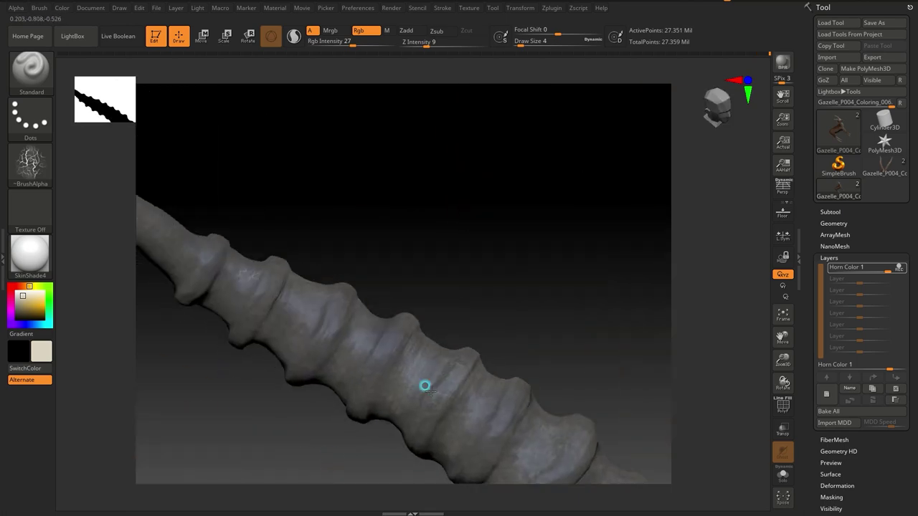
pyautogui.moveTo(190, 383)
pyautogui.mouseDown()
pyautogui.moveTo(313, 316)
pyautogui.moveTo(285, 457)
pyautogui.moveTo(286, 380)
pyautogui.moveTo(243, 298)
pyautogui.mouseUp()
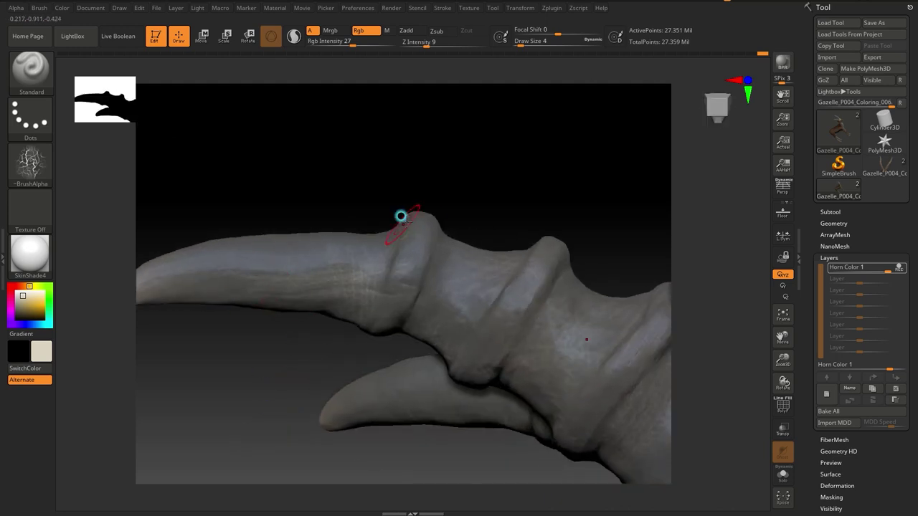
pyautogui.moveTo(405, 314)
pyautogui.mouseDown()
pyautogui.moveTo(311, 201)
pyautogui.moveTo(420, 240)
pyautogui.moveTo(455, 338)
pyautogui.moveTo(514, 317)
pyautogui.moveTo(371, 406)
pyautogui.moveTo(276, 294)
pyautogui.mouseUp()
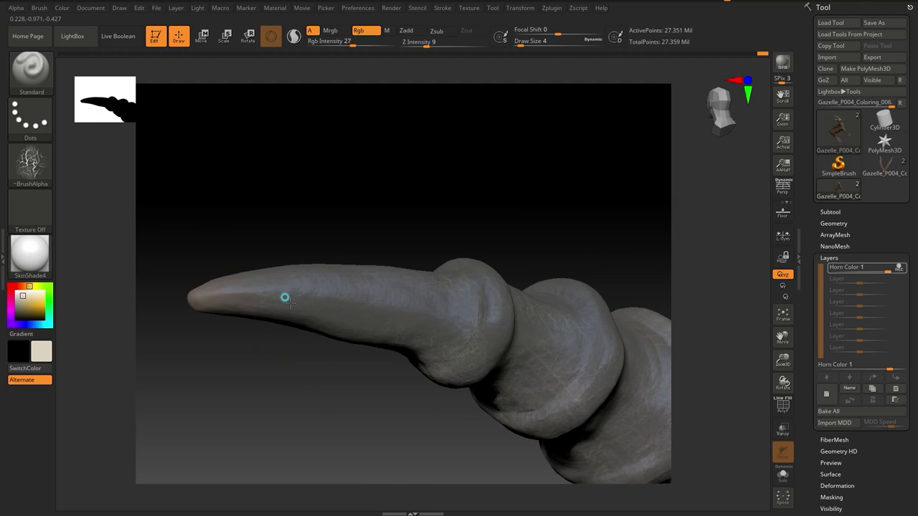
pyautogui.moveTo(214, 290)
pyautogui.mouseDown()
pyautogui.moveTo(352, 306)
pyautogui.moveTo(440, 301)
pyautogui.moveTo(428, 221)
pyautogui.moveTo(502, 186)
pyautogui.moveTo(580, 258)
pyautogui.moveTo(362, 322)
pyautogui.moveTo(471, 332)
pyautogui.moveTo(492, 291)
pyautogui.moveTo(372, 298)
pyautogui.mouseUp()
pyautogui.press('space')
# Step: Pick light blue, then a darker red at Rgb Intensity 42
pyautogui.click(248, 392)
pyautogui.moveTo(313, 328)
pyautogui.mouseDown()
pyautogui.moveTo(362, 290)
pyautogui.moveTo(370, 248)
pyautogui.moveTo(338, 405)
pyautogui.mouseUp()
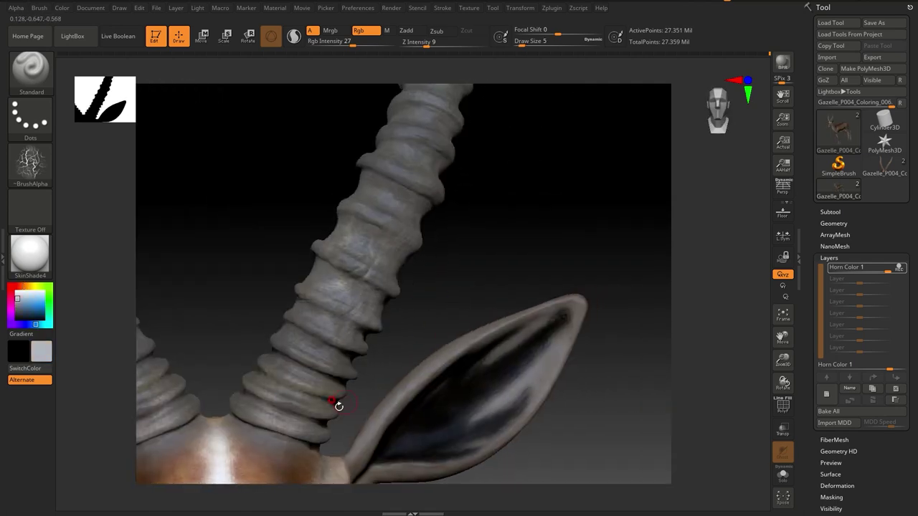
pyautogui.moveTo(470, 242)
pyautogui.mouseDown()
pyautogui.moveTo(430, 282)
pyautogui.moveTo(526, 240)
pyautogui.moveTo(346, 262)
pyautogui.mouseUp()
pyautogui.press('space')
pyautogui.click(325, 325)
pyautogui.moveTo(402, 282); pyautogui.dragTo(430, 215)
pyautogui.press('space')
pyautogui.moveTo(441, 274)
pyautogui.mouseDown()
pyautogui.moveTo(473, 274)
pyautogui.moveTo(385, 266)
pyautogui.mouseUp()
# Step: Raise Rgb Intensity to 61 and paint blue details around the horn rings
pyautogui.press('space')
pyautogui.moveTo(358, 316); pyautogui.dragTo(380, 316)
pyautogui.press('space')
pyautogui.click(221, 375)
pyautogui.moveTo(343, 282)
pyautogui.mouseDown()
pyautogui.moveTo(469, 392)
pyautogui.moveTo(498, 274)
pyautogui.moveTo(421, 309)
pyautogui.mouseUp()
pyautogui.moveTo(445, 273)
pyautogui.mouseDown()
pyautogui.moveTo(519, 273)
pyautogui.moveTo(473, 252)
pyautogui.mouseUp()
pyautogui.moveTo(538, 269)
pyautogui.mouseDown()
pyautogui.moveTo(420, 301)
pyautogui.moveTo(473, 260)
pyautogui.moveTo(387, 318)
pyautogui.mouseUp()
pyautogui.moveTo(412, 358)
pyautogui.mouseDown()
pyautogui.moveTo(438, 345)
pyautogui.moveTo(414, 299)
pyautogui.moveTo(422, 309)
pyautogui.moveTo(550, 283)
pyautogui.moveTo(529, 262)
pyautogui.moveTo(555, 303)
pyautogui.moveTo(273, 397)
pyautogui.moveTo(520, 322)
pyautogui.moveTo(486, 371)
pyautogui.moveTo(463, 342)
pyautogui.moveTo(507, 382)
pyautogui.moveTo(455, 350)
pyautogui.moveTo(440, 385)
pyautogui.mouseUp()
# Step: Set the secondary colour to a darker gray while painting grooves into the ribbed horn
pyautogui.press('space')
pyautogui.press('space')
pyautogui.moveTo(430, 336)
pyautogui.mouseDown()
pyautogui.moveTo(512, 399)
pyautogui.moveTo(360, 380)
pyautogui.moveTo(362, 366)
pyautogui.mouseUp()
pyautogui.moveTo(399, 324)
pyautogui.mouseDown()
pyautogui.moveTo(502, 342)
pyautogui.moveTo(426, 332)
pyautogui.mouseUp()
pyautogui.moveTo(374, 347)
pyautogui.mouseDown()
pyautogui.moveTo(315, 316)
pyautogui.moveTo(520, 487)
pyautogui.moveTo(196, 240)
pyautogui.moveTo(256, 376)
pyautogui.moveTo(447, 307)
pyautogui.moveTo(251, 373)
pyautogui.moveTo(252, 319)
pyautogui.mouseUp()
pyautogui.press('space')
pyautogui.press('space')
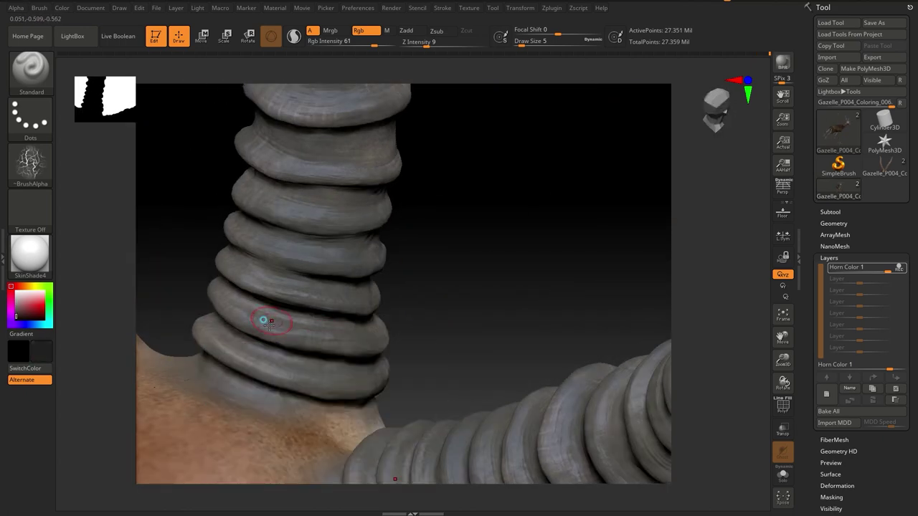
pyautogui.moveTo(440, 296)
pyautogui.mouseDown()
pyautogui.moveTo(406, 258)
pyautogui.moveTo(280, 303)
pyautogui.moveTo(412, 303)
pyautogui.moveTo(335, 282)
pyautogui.mouseUp()
pyautogui.moveTo(314, 245)
pyautogui.mouseDown()
pyautogui.moveTo(487, 270)
pyautogui.moveTo(572, 388)
pyautogui.moveTo(610, 375)
pyautogui.moveTo(555, 281)
pyautogui.moveTo(420, 297)
pyautogui.moveTo(291, 339)
pyautogui.moveTo(417, 268)
pyautogui.moveTo(387, 292)
pyautogui.moveTo(258, 284)
pyautogui.moveTo(236, 322)
pyautogui.mouseUp()
pyautogui.press('space')
pyautogui.moveTo(298, 360)
pyautogui.keyDown('alt'); pyautogui.mouseDown()
pyautogui.moveTo(322, 339)
pyautogui.moveTo(334, 311)
pyautogui.moveTo(331, 324)
pyautogui.mouseUp(); pyautogui.keyUp('alt')
pyautogui.moveTo(384, 144); pyautogui.dragTo(316, 315)
# Step: Pick green and add fine pale scratches across both horns toward the tips
pyautogui.press('space')
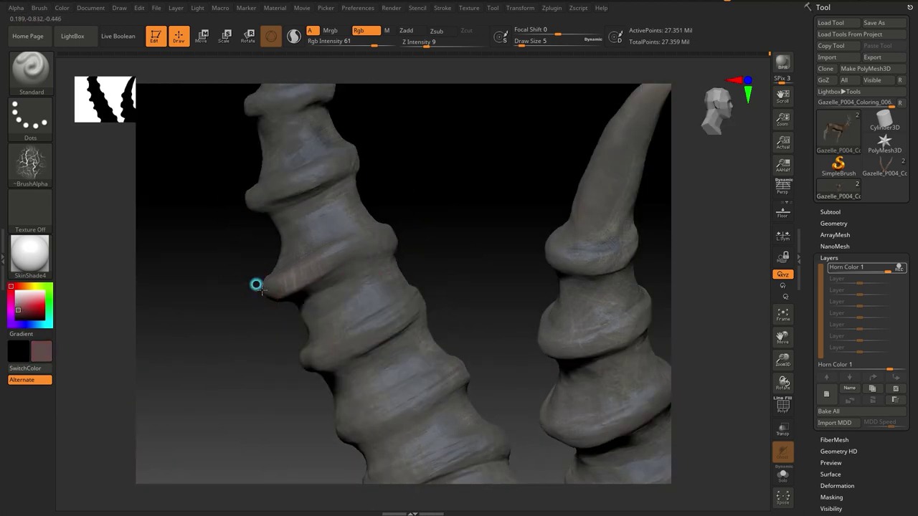
pyautogui.press('space')
pyautogui.click(159, 334)
pyautogui.moveTo(292, 248)
pyautogui.mouseDown()
pyautogui.moveTo(330, 213)
pyautogui.moveTo(466, 303)
pyautogui.moveTo(284, 267)
pyautogui.mouseUp()
pyautogui.moveTo(318, 308); pyautogui.dragTo(426, 299)
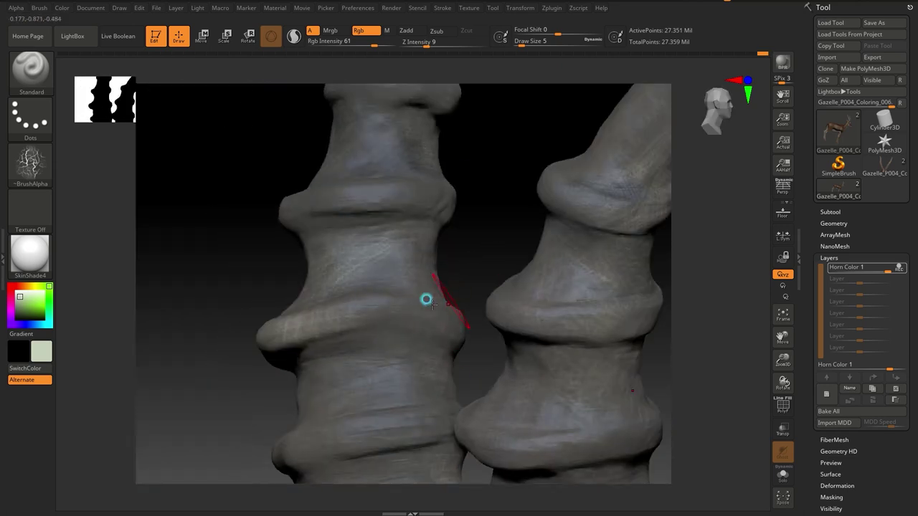
pyautogui.moveTo(219, 292); pyautogui.dragTo(520, 252)
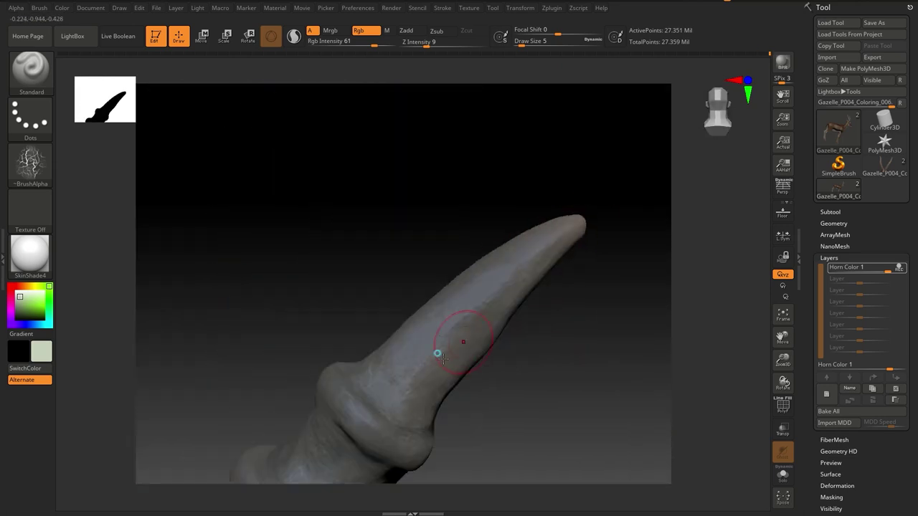
pyautogui.moveTo(474, 355); pyautogui.dragTo(325, 310)
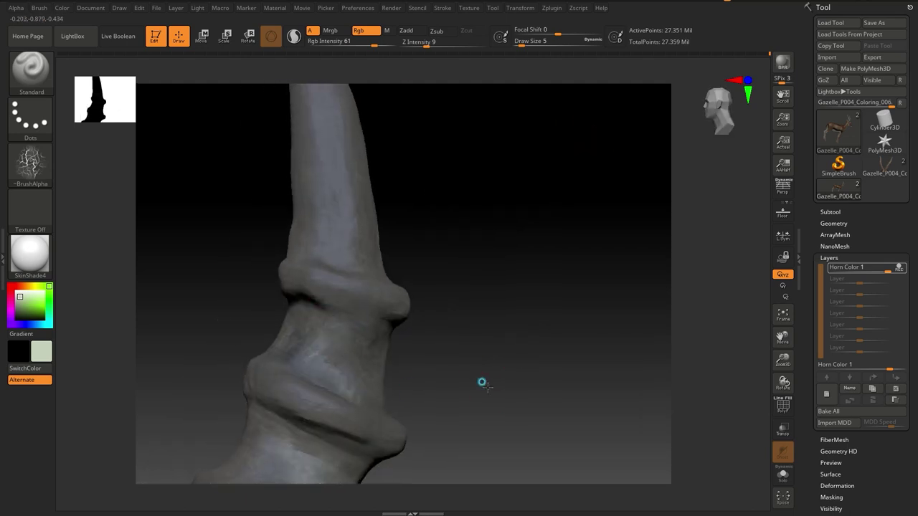
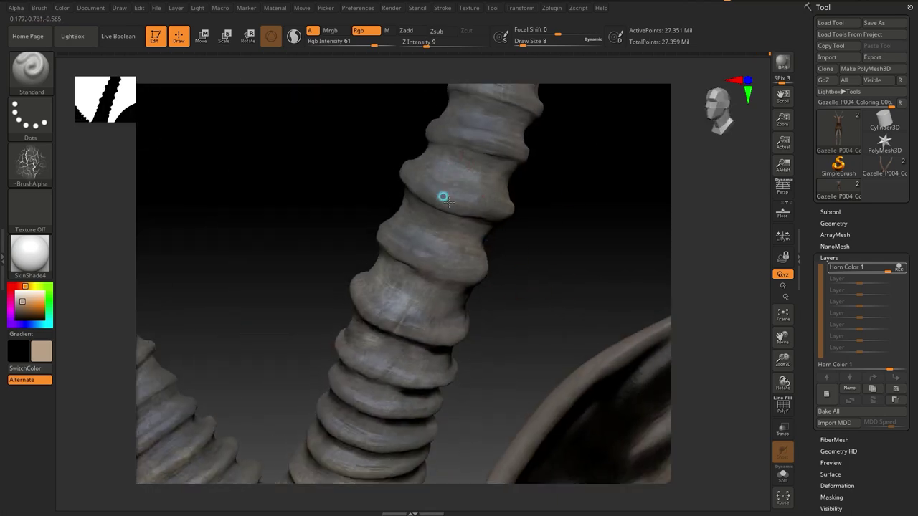
# Step: Lower Rgb Intensity to 8 and paint a light grey stroke along the horn ridge
pyautogui.rightClick(514, 281)
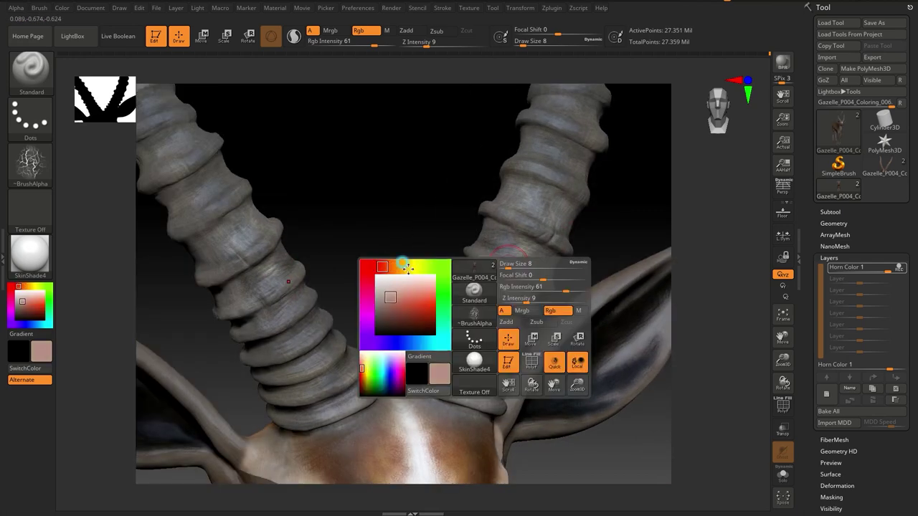
pyautogui.click(427, 287)
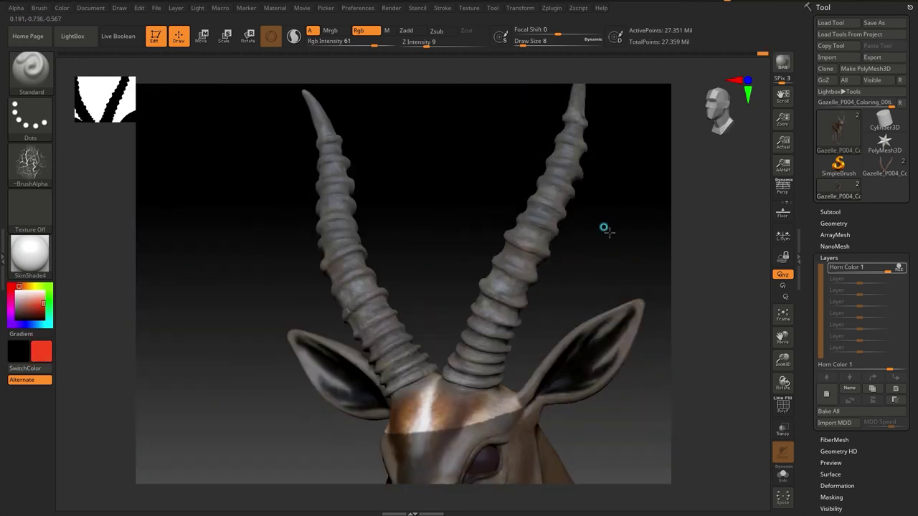
pyautogui.rightClick(514, 352)
pyautogui.moveTo(547, 370); pyautogui.dragTo(543, 370)
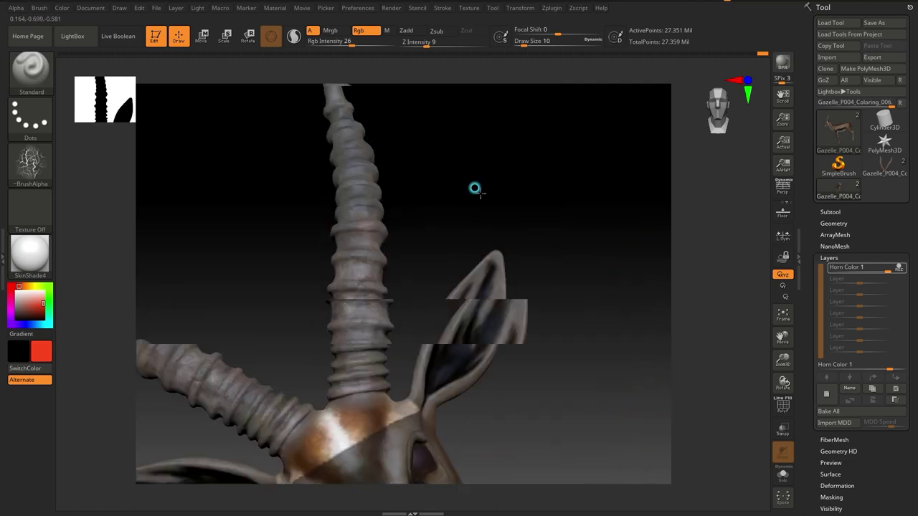
pyautogui.moveTo(430, 274); pyautogui.dragTo(401, 274)
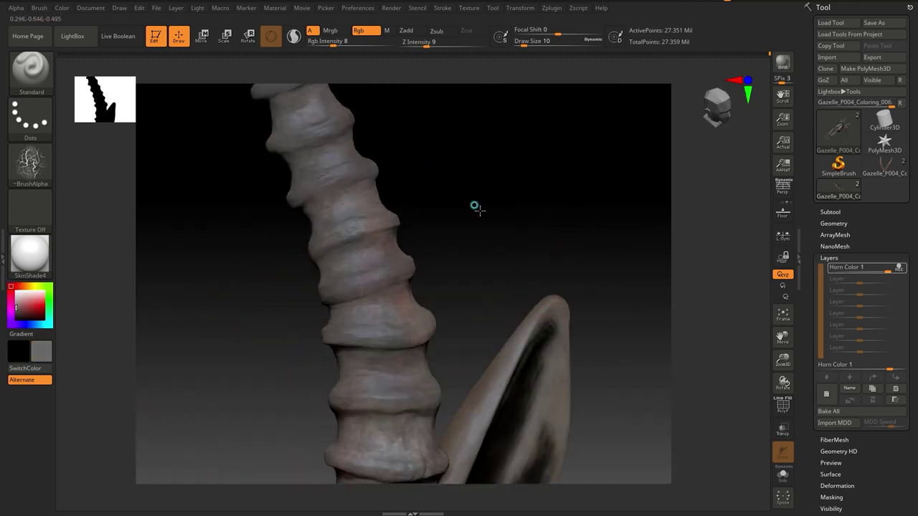
pyautogui.moveTo(391, 330); pyautogui.dragTo(392, 268)
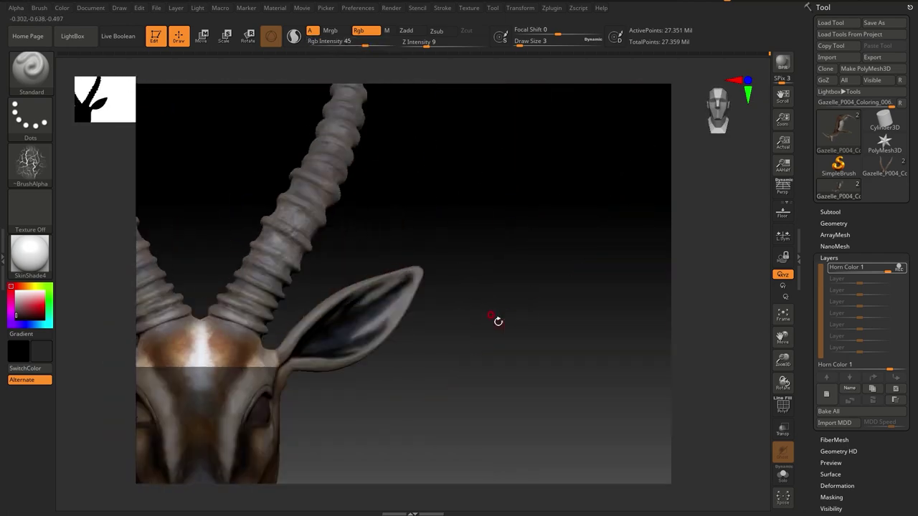
# Step: Restore the Standard brush at intensity 45 and inspect both grey horns from several angles
pyautogui.press('space')
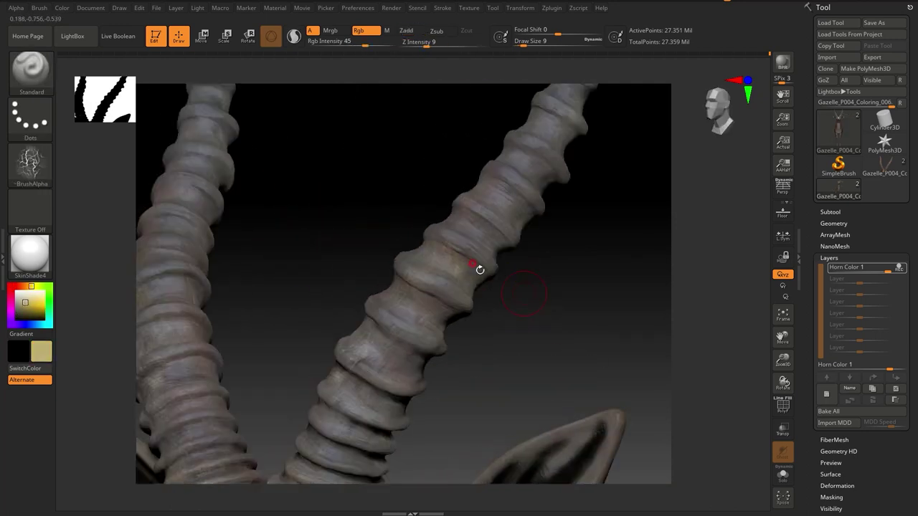
pyautogui.press('space')
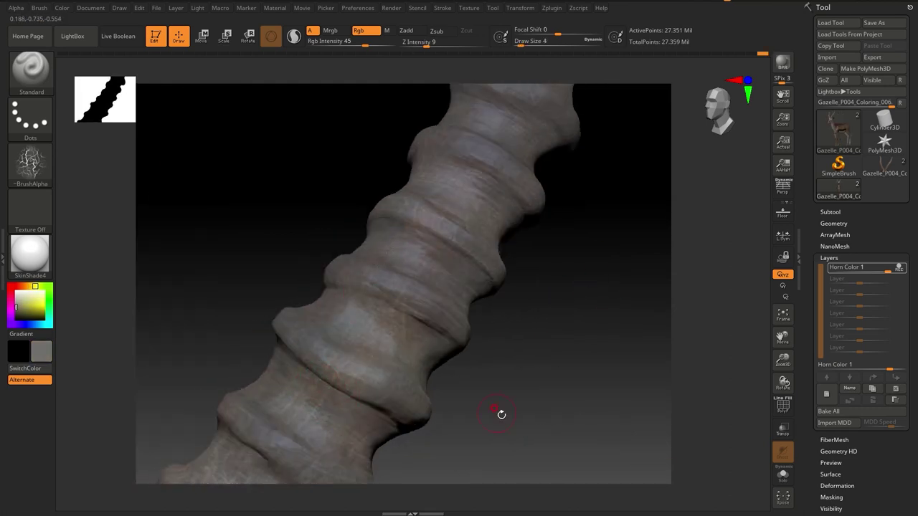
pyautogui.moveTo(501, 414)
pyautogui.mouseDown()
pyautogui.moveTo(420, 205)
pyautogui.moveTo(409, 242)
pyautogui.moveTo(463, 256)
pyautogui.moveTo(368, 258)
pyautogui.mouseUp()
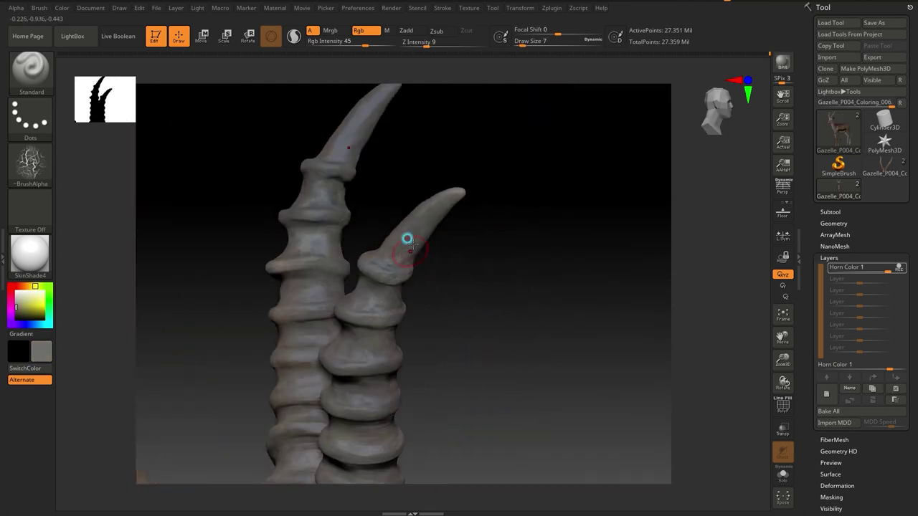
pyautogui.moveTo(459, 267)
pyautogui.mouseDown()
pyautogui.moveTo(533, 265)
pyautogui.moveTo(606, 219)
pyautogui.mouseUp()
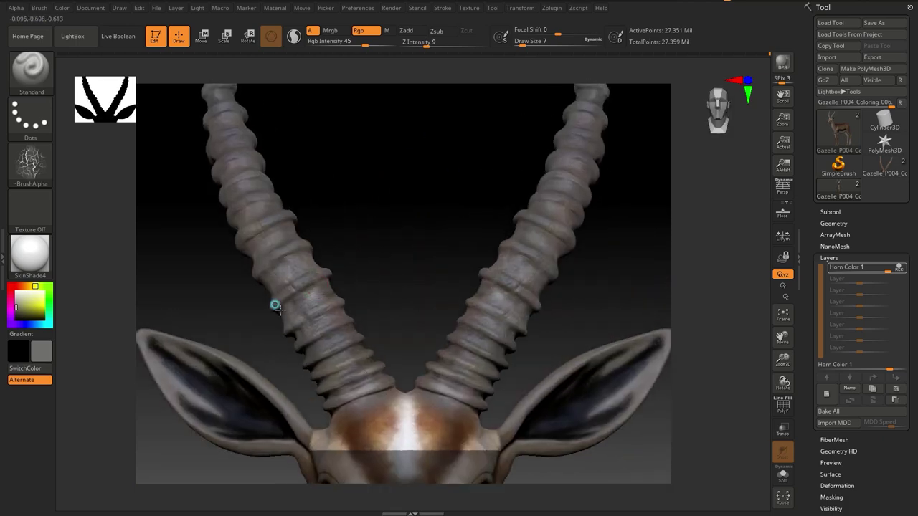
pyautogui.moveTo(333, 328)
pyautogui.mouseDown()
pyautogui.moveTo(379, 297)
pyautogui.moveTo(391, 246)
pyautogui.moveTo(305, 232)
pyautogui.moveTo(412, 251)
pyautogui.moveTo(316, 273)
pyautogui.mouseUp()
pyautogui.moveTo(293, 235)
pyautogui.mouseDown()
pyautogui.moveTo(442, 391)
pyautogui.moveTo(555, 381)
pyautogui.moveTo(395, 391)
pyautogui.mouseUp()
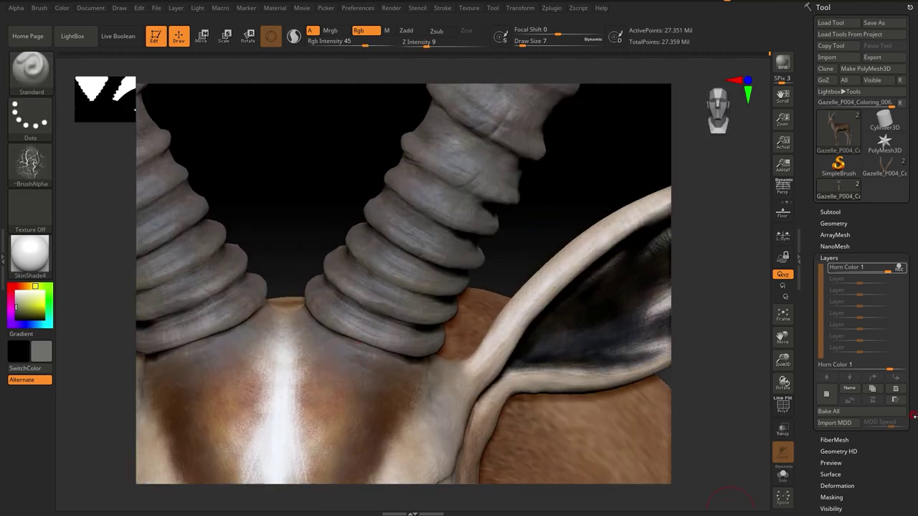
# Step: Toggle REC on Horn Color 1, undo it, and set the brush alpha to Off
pyautogui.click(899, 268)
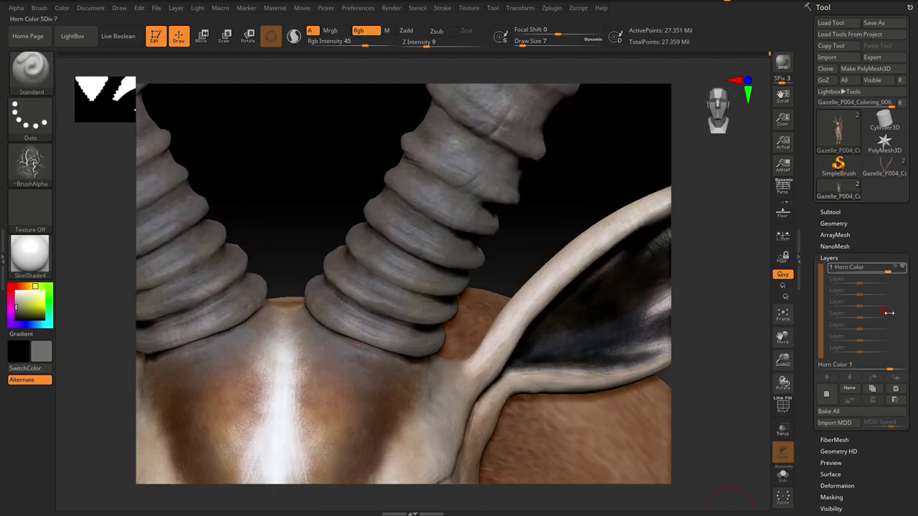
pyautogui.click(903, 267)
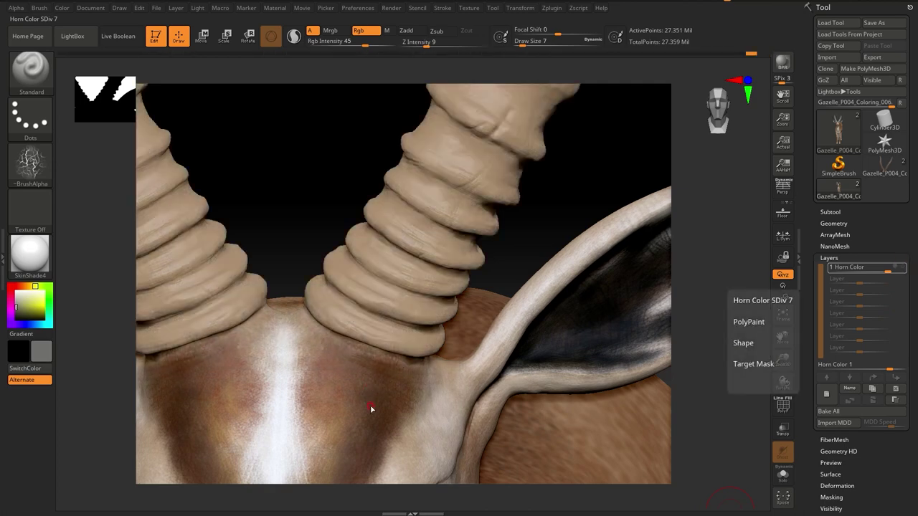
pyautogui.hotkey('ctrl', 'z')
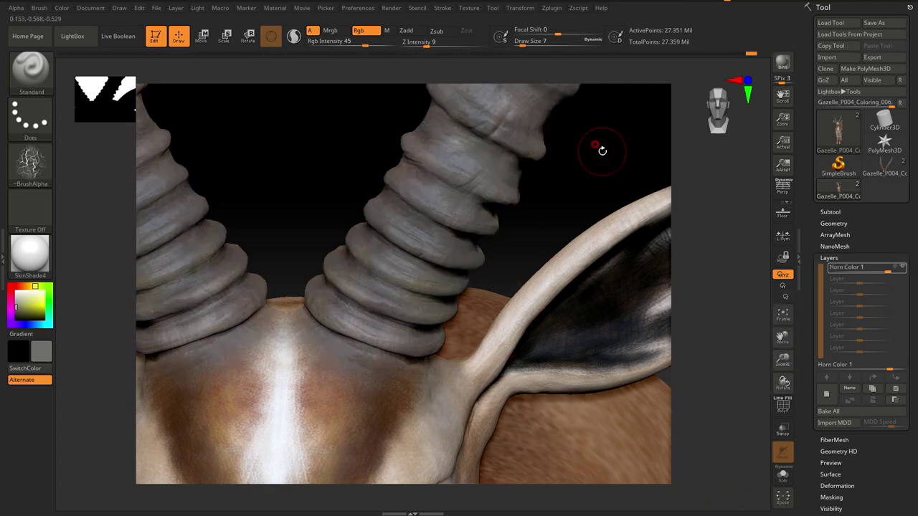
pyautogui.moveTo(603, 151); pyautogui.dragTo(471, 154)
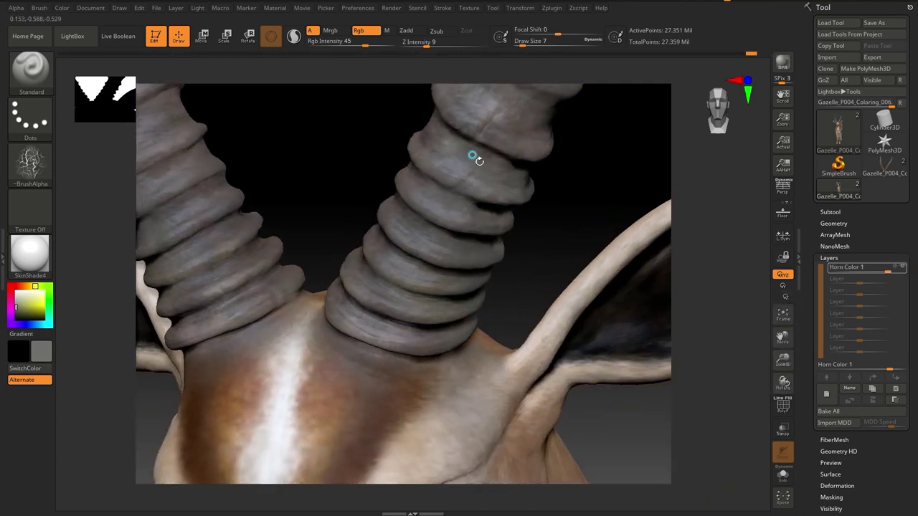
pyautogui.click(32, 122)
pyautogui.click(91, 125)
pyautogui.click(29, 164)
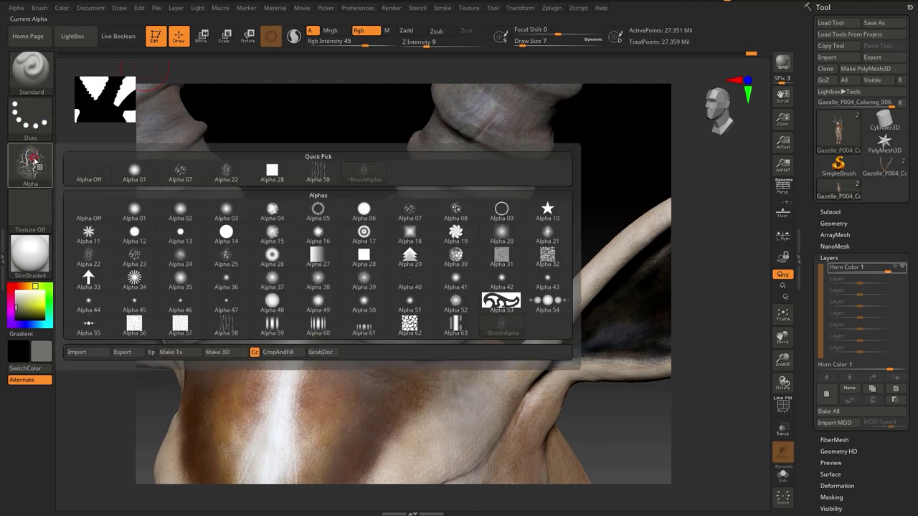
pyautogui.click(103, 174)
# Step: Close in on the ear and shoulder and shrink the brush to size 4
pyautogui.moveTo(333, 192)
pyautogui.mouseDown()
pyautogui.moveTo(318, 188)
pyautogui.moveTo(343, 173)
pyautogui.moveTo(30, 368)
pyautogui.mouseUp()
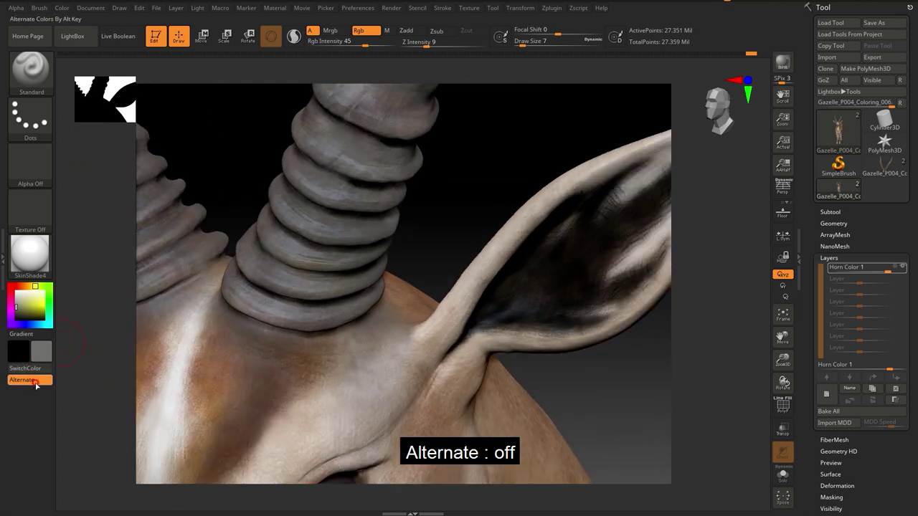
pyautogui.moveTo(468, 228); pyautogui.dragTo(553, 348)
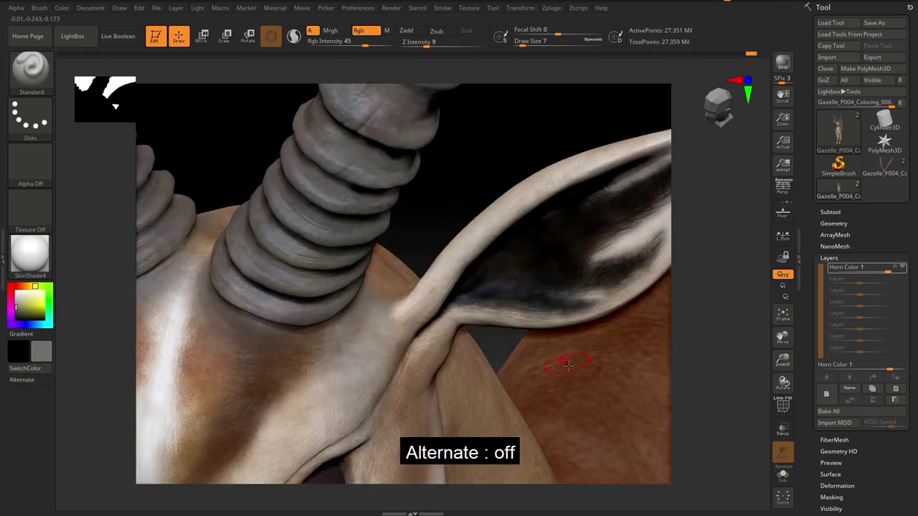
pyautogui.scroll(3, 521, 365)
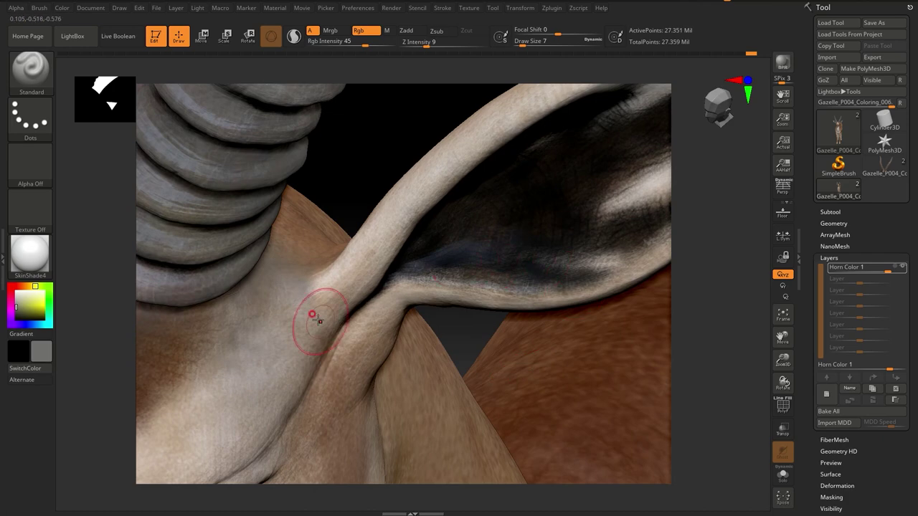
pyautogui.press('[')
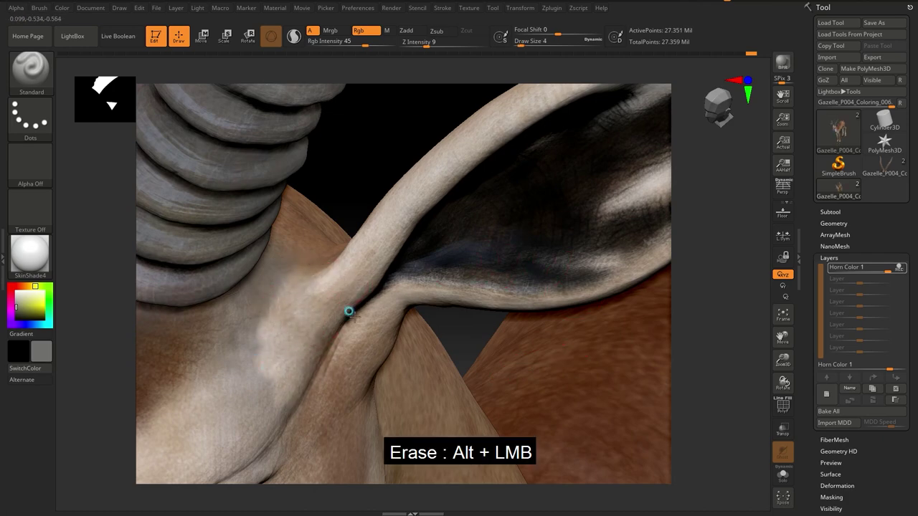
# Step: Paint the pale fur around the horn bases, then frame the whole gazelle
pyautogui.moveTo(379, 140)
pyautogui.mouseDown()
pyautogui.moveTo(385, 172)
pyautogui.moveTo(332, 307)
pyautogui.mouseUp()
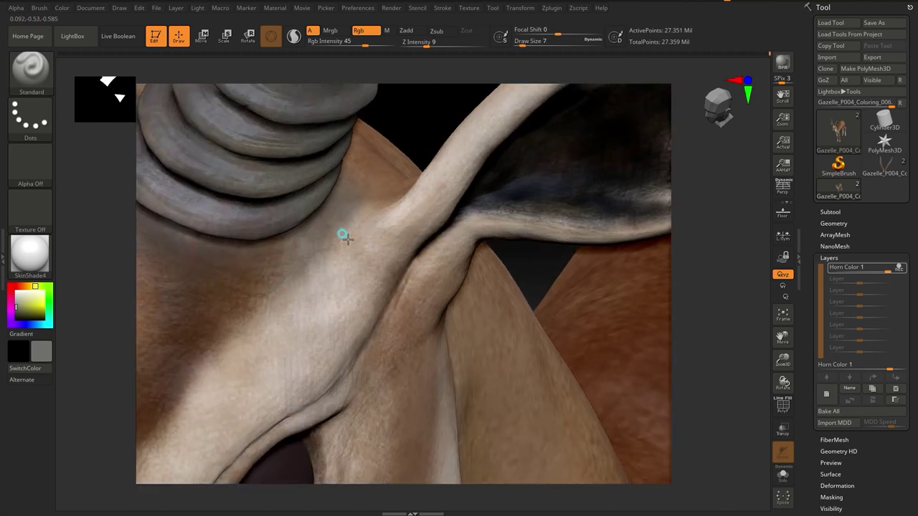
pyautogui.moveTo(423, 131); pyautogui.dragTo(430, 198)
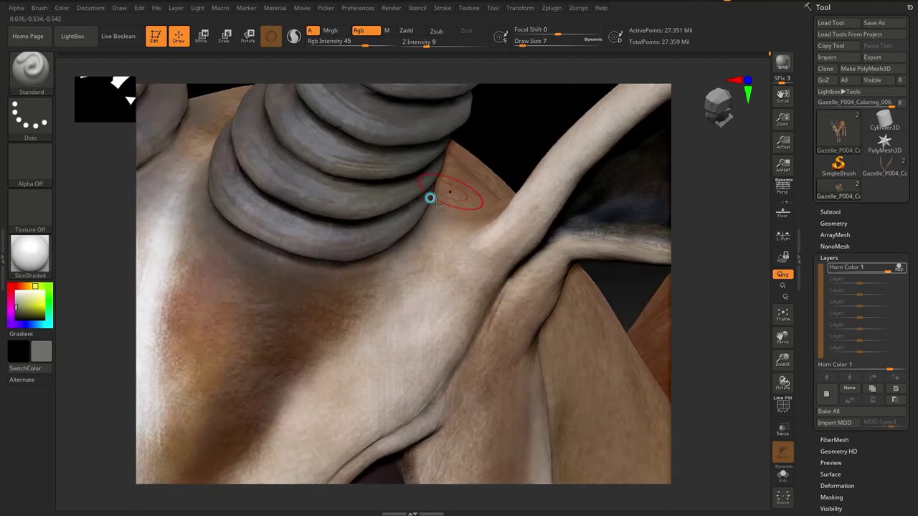
pyautogui.moveTo(205, 259)
pyautogui.mouseDown()
pyautogui.moveTo(369, 318)
pyautogui.moveTo(301, 273)
pyautogui.mouseUp()
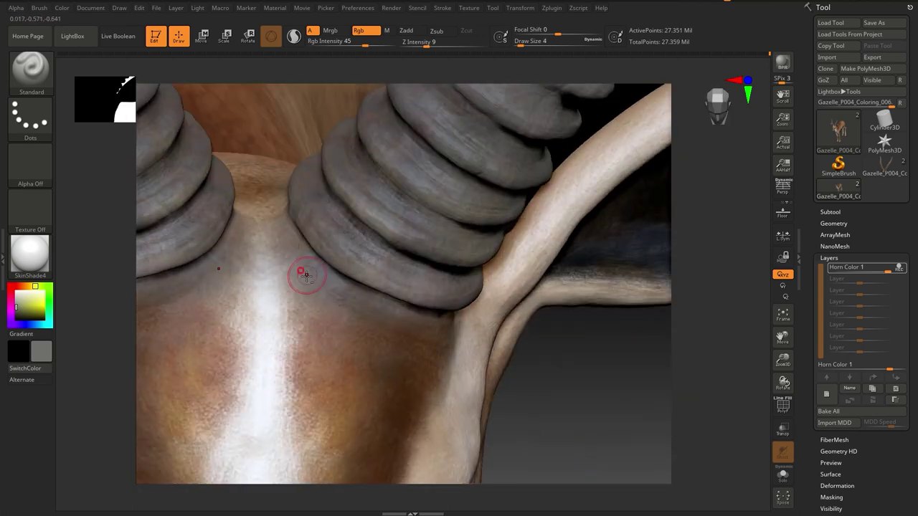
pyautogui.moveTo(267, 229)
pyautogui.mouseDown()
pyautogui.moveTo(277, 242)
pyautogui.moveTo(549, 211)
pyautogui.moveTo(469, 201)
pyautogui.mouseUp()
pyautogui.moveTo(487, 264)
pyautogui.mouseDown()
pyautogui.moveTo(475, 152)
pyautogui.moveTo(711, 402)
pyautogui.moveTo(461, 250)
pyautogui.mouseUp()
pyautogui.moveTo(755, 241); pyautogui.dragTo(387, 263)
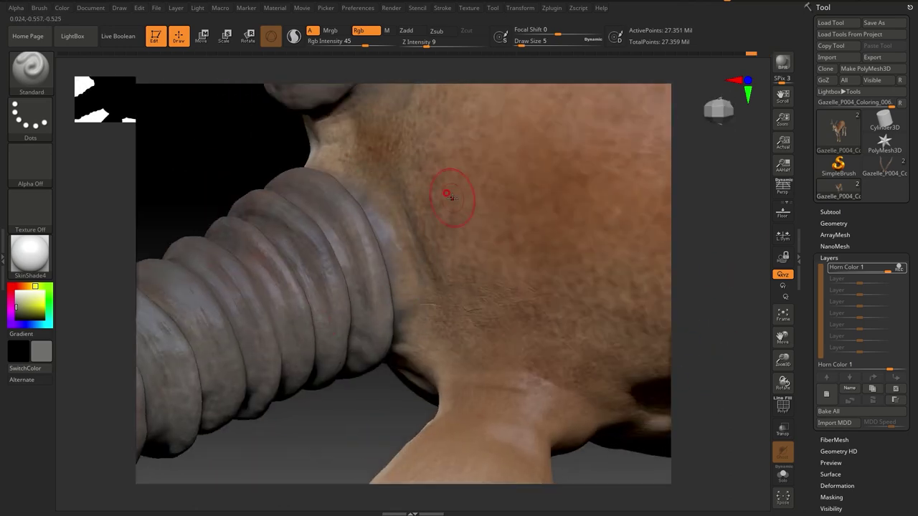
pyautogui.moveTo(449, 195); pyautogui.dragTo(456, 230)
pyautogui.moveTo(410, 272); pyautogui.dragTo(358, 314)
pyautogui.moveTo(389, 161)
pyautogui.mouseDown()
pyautogui.moveTo(213, 144)
pyautogui.moveTo(652, 230)
pyautogui.moveTo(294, 260)
pyautogui.moveTo(351, 252)
pyautogui.moveTo(420, 273)
pyautogui.mouseUp()
pyautogui.press('f')
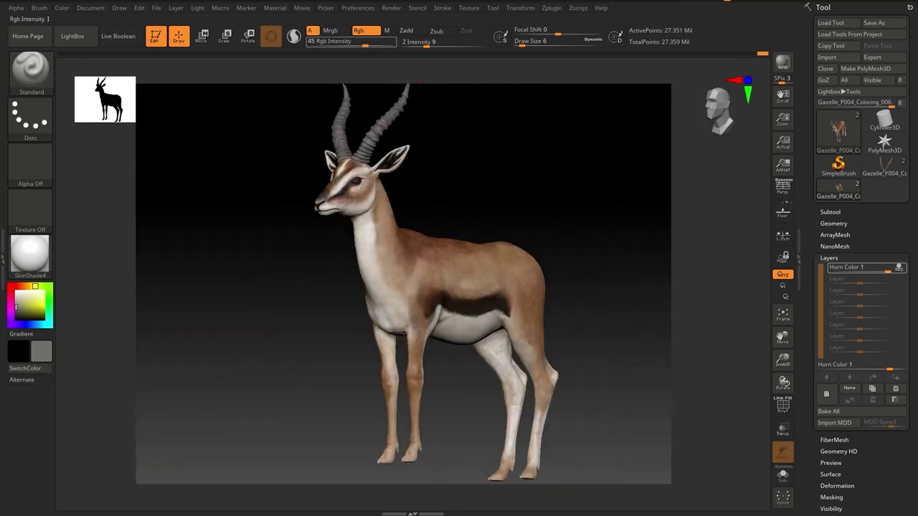
# Step: Add a new paint layer, pick black, and paint the hoof tips and leg joint
pyautogui.click(825, 395)
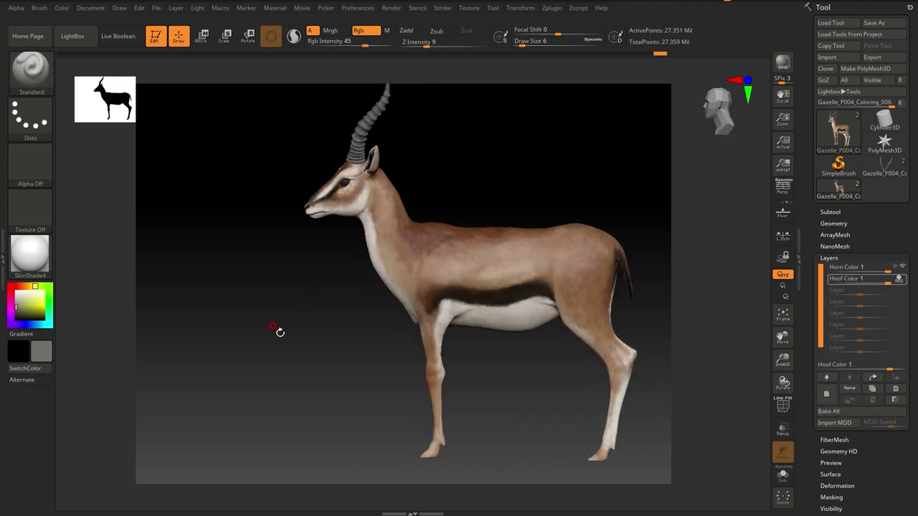
pyautogui.keyDown('ctrl'); pyautogui.keyDown('shift'); pyautogui.moveTo(269, 92); pyautogui.dragTo(602, 352); pyautogui.keyUp('shift'); pyautogui.keyUp('ctrl')
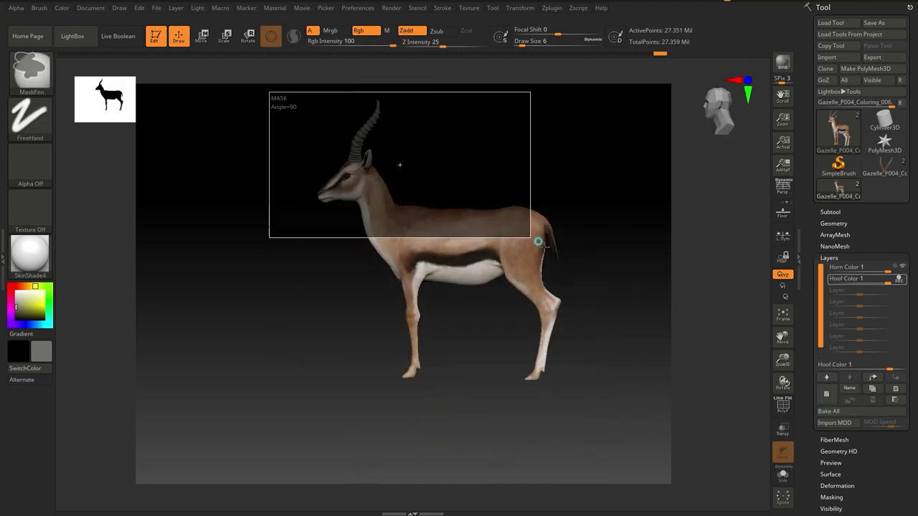
pyautogui.scroll(5, 473, 425)
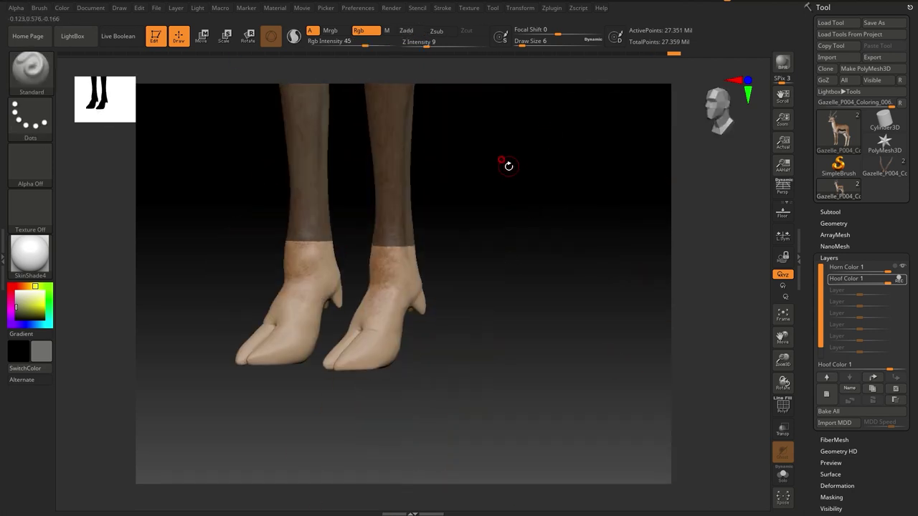
pyautogui.press('space')
pyautogui.click(367, 410)
pyautogui.moveTo(344, 389)
pyautogui.mouseDown()
pyautogui.moveTo(361, 364)
pyautogui.moveTo(404, 377)
pyautogui.mouseUp()
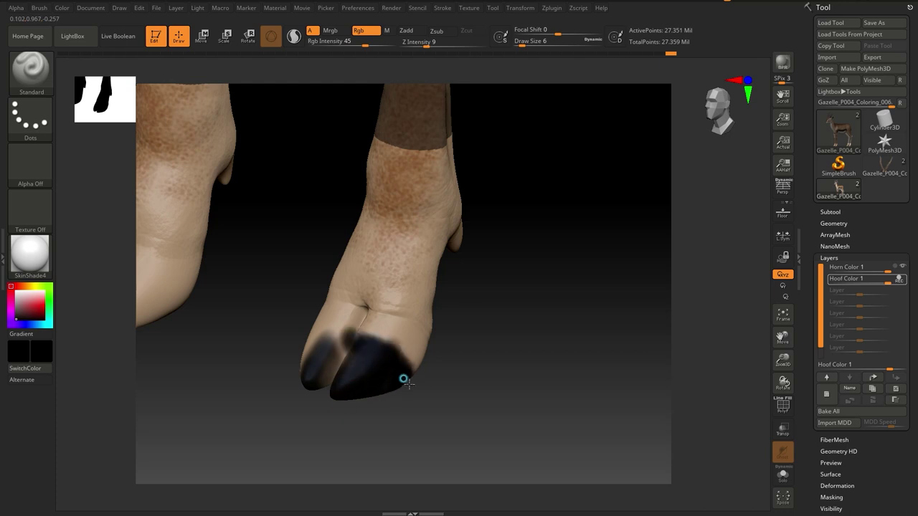
pyautogui.moveTo(373, 344)
pyautogui.mouseDown()
pyautogui.moveTo(487, 387)
pyautogui.moveTo(402, 348)
pyautogui.moveTo(457, 380)
pyautogui.moveTo(507, 253)
pyautogui.moveTo(483, 352)
pyautogui.moveTo(375, 354)
pyautogui.moveTo(518, 337)
pyautogui.moveTo(334, 398)
pyautogui.moveTo(397, 328)
pyautogui.moveTo(328, 280)
pyautogui.moveTo(323, 297)
pyautogui.moveTo(295, 314)
pyautogui.moveTo(327, 290)
pyautogui.mouseUp()
pyautogui.click(295, 314)
# Step: Paint the dewclaws black
pyautogui.moveTo(296, 327)
pyautogui.mouseDown()
pyautogui.moveTo(459, 369)
pyautogui.moveTo(355, 426)
pyautogui.moveTo(477, 404)
pyautogui.moveTo(337, 298)
pyautogui.moveTo(469, 311)
pyautogui.moveTo(292, 304)
pyautogui.mouseUp()
pyautogui.moveTo(391, 308)
pyautogui.mouseDown()
pyautogui.moveTo(334, 296)
pyautogui.moveTo(225, 361)
pyautogui.moveTo(610, 299)
pyautogui.moveTo(637, 346)
pyautogui.moveTo(595, 352)
pyautogui.moveTo(594, 328)
pyautogui.moveTo(619, 307)
pyautogui.moveTo(590, 266)
pyautogui.mouseUp()
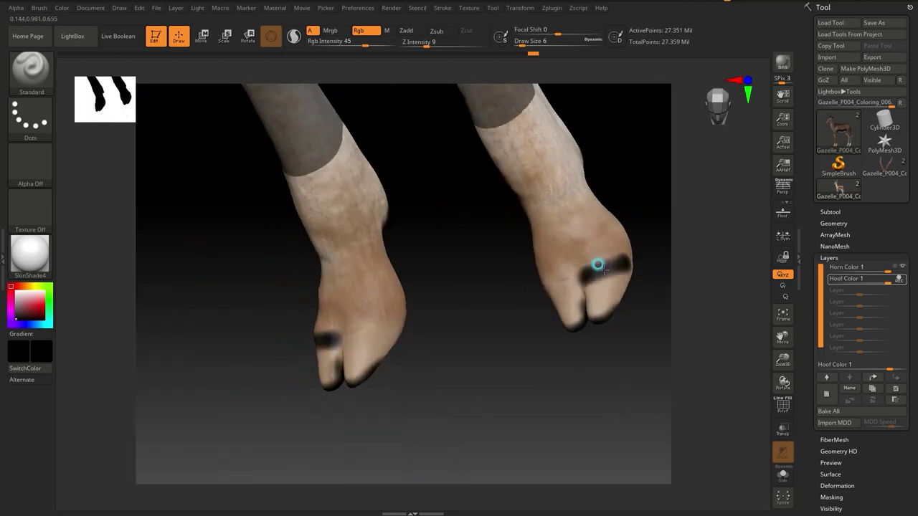
pyautogui.moveTo(554, 304)
pyautogui.mouseDown()
pyautogui.moveTo(600, 379)
pyautogui.moveTo(510, 348)
pyautogui.moveTo(526, 333)
pyautogui.moveTo(491, 294)
pyautogui.moveTo(492, 369)
pyautogui.moveTo(477, 396)
pyautogui.mouseUp()
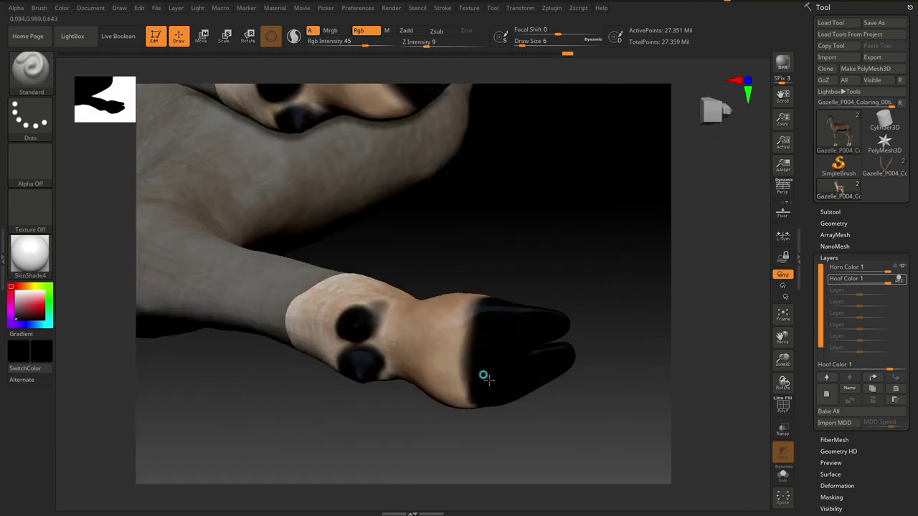
pyautogui.moveTo(492, 316)
pyautogui.mouseDown()
pyautogui.moveTo(604, 293)
pyautogui.moveTo(569, 254)
pyautogui.moveTo(531, 408)
pyautogui.moveTo(534, 344)
pyautogui.mouseUp()
# Step: Switch to the speckled Alpha 07 and streak grey texture onto the black hooves
pyautogui.click(30, 165)
pyautogui.click(180, 174)
pyautogui.press('space')
pyautogui.click(246, 379)
pyautogui.moveTo(383, 409)
pyautogui.mouseDown()
pyautogui.moveTo(514, 380)
pyautogui.moveTo(496, 418)
pyautogui.moveTo(425, 332)
pyautogui.moveTo(431, 383)
pyautogui.moveTo(492, 369)
pyautogui.moveTo(506, 411)
pyautogui.moveTo(458, 388)
pyautogui.moveTo(539, 385)
pyautogui.moveTo(468, 402)
pyautogui.moveTo(563, 311)
pyautogui.moveTo(451, 431)
pyautogui.moveTo(504, 296)
pyautogui.moveTo(451, 309)
pyautogui.moveTo(588, 340)
pyautogui.moveTo(485, 449)
pyautogui.moveTo(461, 334)
pyautogui.moveTo(529, 389)
pyautogui.moveTo(430, 260)
pyautogui.mouseUp()
pyautogui.moveTo(478, 344)
pyautogui.mouseDown()
pyautogui.moveTo(532, 318)
pyautogui.moveTo(458, 335)
pyautogui.mouseUp()
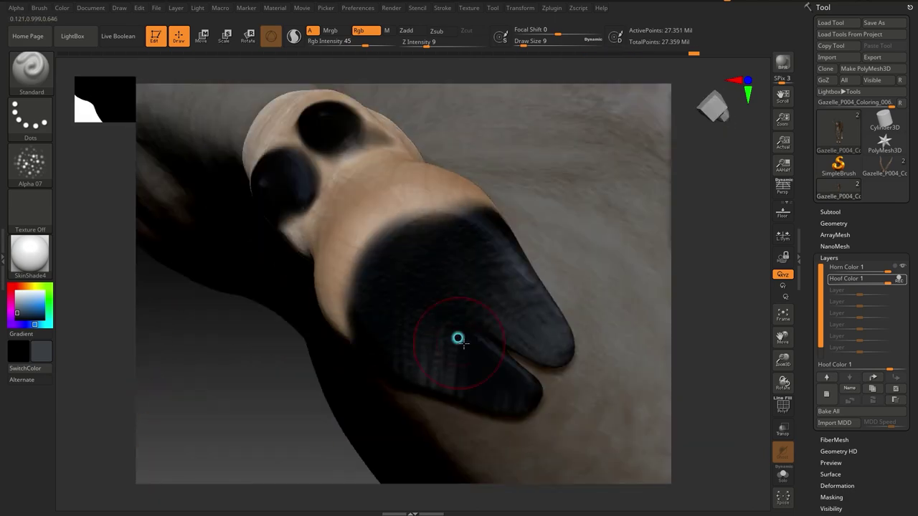
pyautogui.moveTo(499, 416)
pyautogui.mouseDown()
pyautogui.moveTo(450, 381)
pyautogui.moveTo(446, 356)
pyautogui.mouseUp()
pyautogui.moveTo(347, 416)
pyautogui.mouseDown()
pyautogui.moveTo(576, 418)
pyautogui.moveTo(501, 391)
pyautogui.moveTo(453, 276)
pyautogui.moveTo(403, 387)
pyautogui.moveTo(454, 299)
pyautogui.mouseUp()
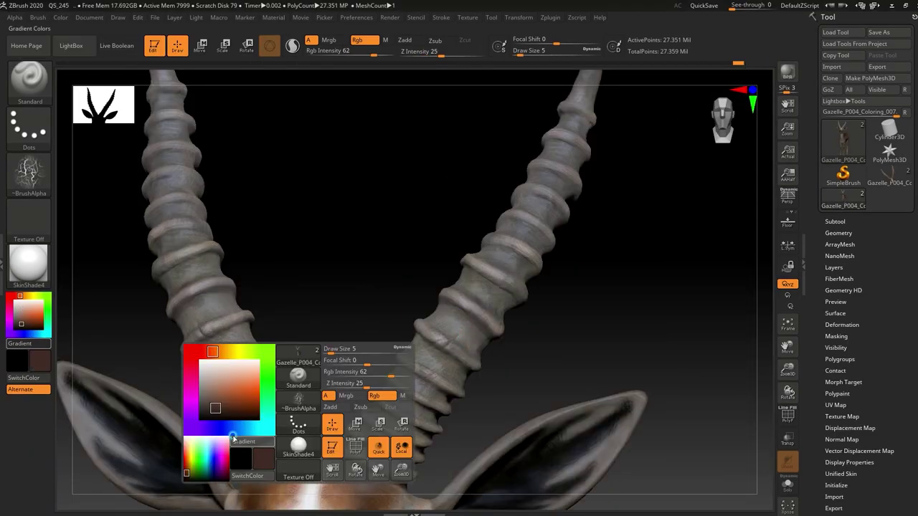
# Step: Pick a new colour and bring the ringed horn into view
pyautogui.click(232, 437)
pyautogui.moveTo(287, 402)
pyautogui.mouseDown()
pyautogui.moveTo(478, 330)
pyautogui.moveTo(418, 354)
pyautogui.moveTo(600, 330)
pyautogui.moveTo(395, 298)
pyautogui.mouseUp()
pyautogui.moveTo(457, 317)
pyautogui.mouseDown()
pyautogui.moveTo(342, 365)
pyautogui.moveTo(275, 289)
pyautogui.moveTo(316, 291)
pyautogui.mouseUp()
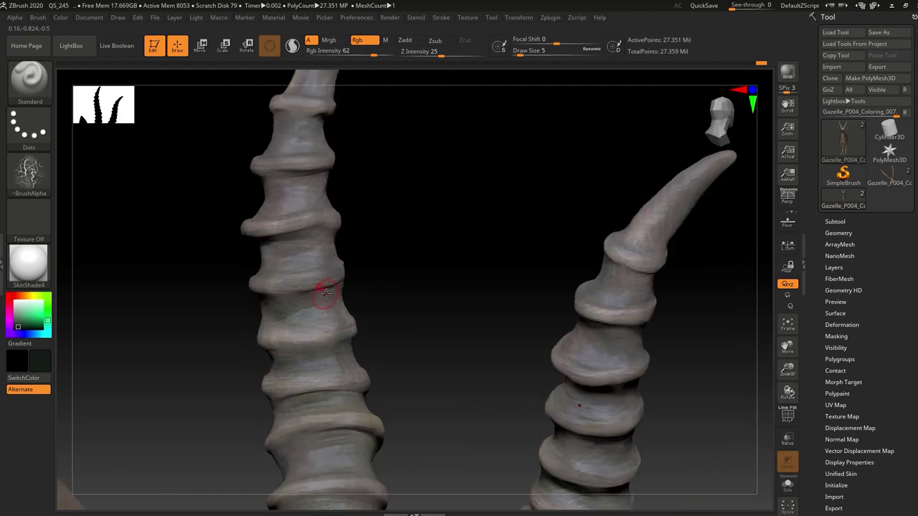
# Step: Close in on the ringed horns and pick a brown paint colour
pyautogui.moveTo(186, 316); pyautogui.dragTo(340, 316)
pyautogui.moveTo(436, 316)
pyautogui.mouseDown()
pyautogui.moveTo(418, 238)
pyautogui.moveTo(317, 266)
pyautogui.mouseUp()
pyautogui.moveTo(473, 229)
pyautogui.mouseDown()
pyautogui.moveTo(332, 262)
pyautogui.moveTo(452, 287)
pyautogui.moveTo(338, 430)
pyautogui.moveTo(502, 428)
pyautogui.moveTo(459, 313)
pyautogui.moveTo(372, 248)
pyautogui.mouseUp()
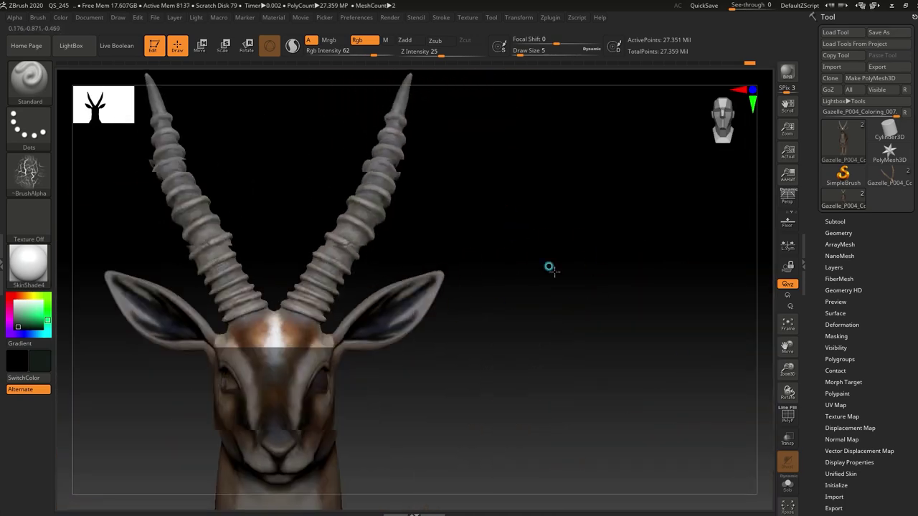
pyautogui.keyDown('alt'); pyautogui.moveTo(595, 269); pyautogui.dragTo(323, 291); pyautogui.keyUp('alt')
pyautogui.press('space')
pyautogui.moveTo(350, 420)
pyautogui.mouseDown()
pyautogui.moveTo(506, 416)
pyautogui.moveTo(435, 301)
pyautogui.moveTo(533, 270)
pyautogui.mouseUp()
pyautogui.press('space')
pyautogui.click(369, 387)
pyautogui.moveTo(369, 387)
pyautogui.mouseDown()
pyautogui.moveTo(496, 262)
pyautogui.moveTo(447, 211)
pyautogui.moveTo(645, 293)
pyautogui.moveTo(363, 345)
pyautogui.mouseUp()
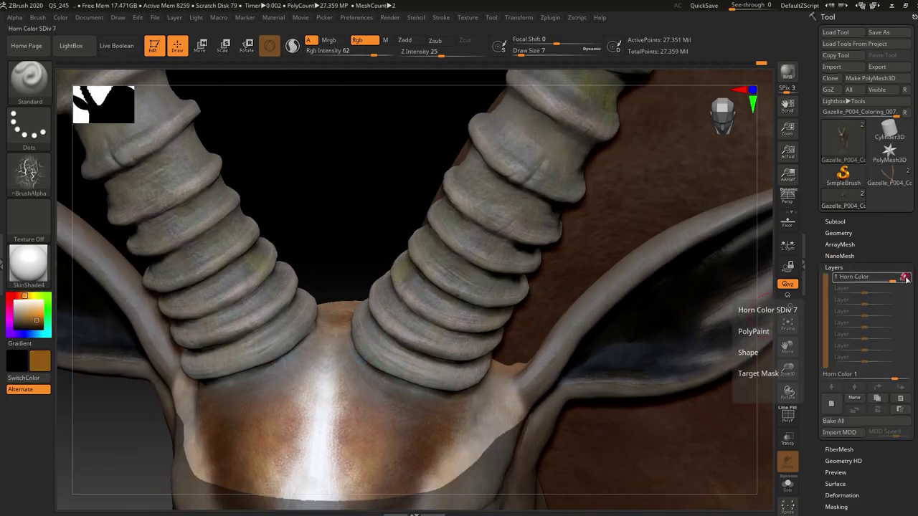
# Step: Turn off REC on the Horn Color layer and view the horn bases
pyautogui.click(906, 277)
pyautogui.moveTo(215, 143)
pyautogui.mouseDown()
pyautogui.moveTo(323, 332)
pyautogui.moveTo(548, 313)
pyautogui.mouseUp()
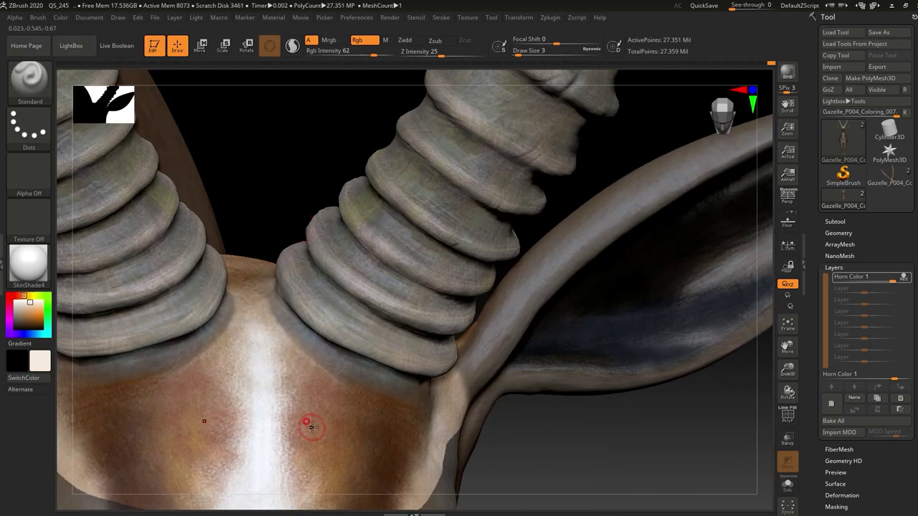
pyautogui.moveTo(312, 427)
pyautogui.mouseDown()
pyautogui.moveTo(451, 199)
pyautogui.moveTo(592, 244)
pyautogui.moveTo(448, 282)
pyautogui.moveTo(339, 219)
pyautogui.mouseUp()
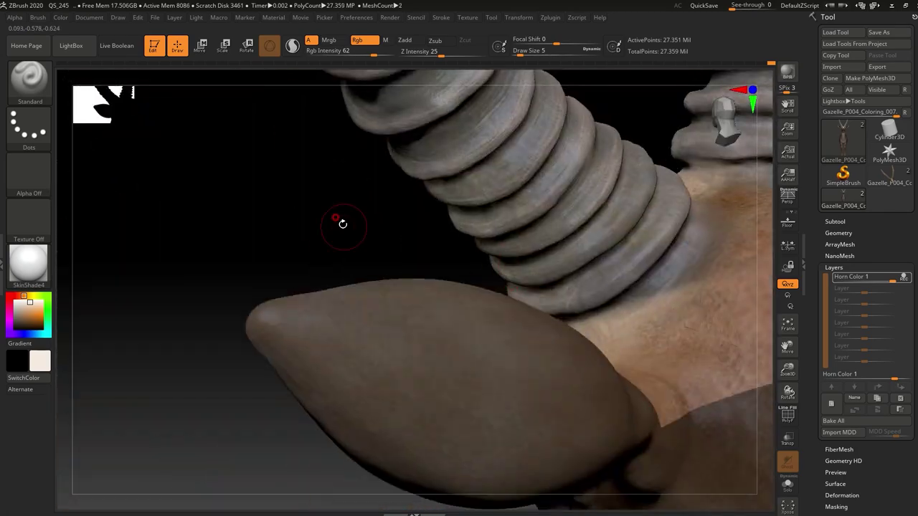
pyautogui.moveTo(622, 283)
pyautogui.mouseDown()
pyautogui.moveTo(230, 110)
pyautogui.moveTo(495, 230)
pyautogui.moveTo(549, 395)
pyautogui.moveTo(567, 199)
pyautogui.moveTo(340, 322)
pyautogui.moveTo(549, 291)
pyautogui.moveTo(510, 466)
pyautogui.moveTo(446, 318)
pyautogui.moveTo(587, 242)
pyautogui.mouseUp()
pyautogui.write('Hoof Color')
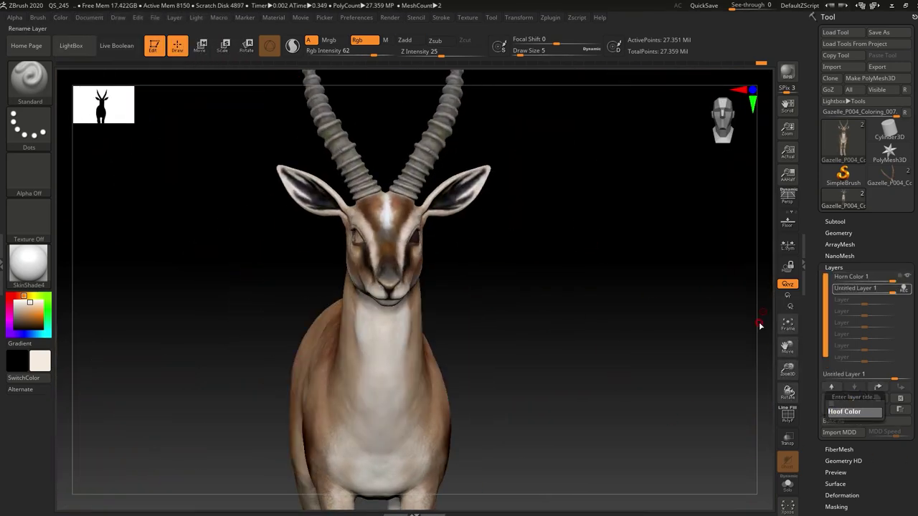
# Step: Confirm the Hoof Color layer name and paint the hooves dark bluish grey
pyautogui.press('Return')
pyautogui.press('space')
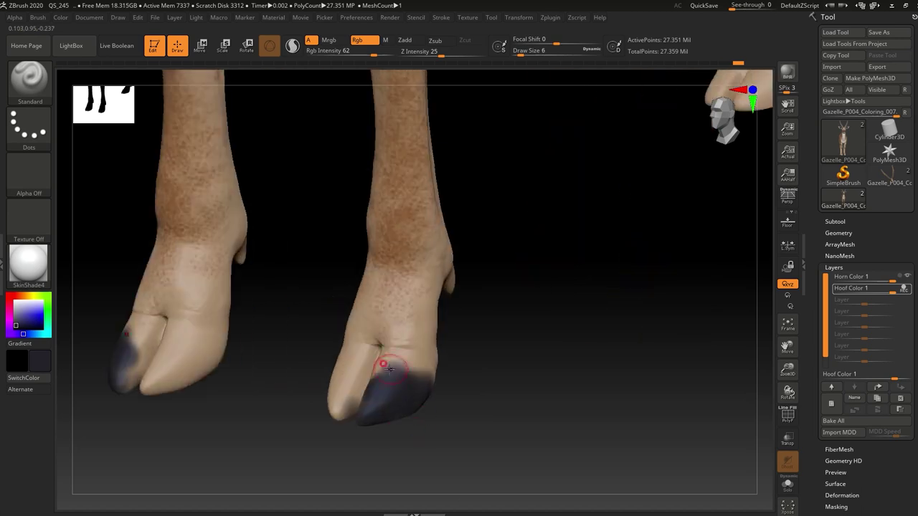
pyautogui.moveTo(352, 363); pyautogui.dragTo(297, 351)
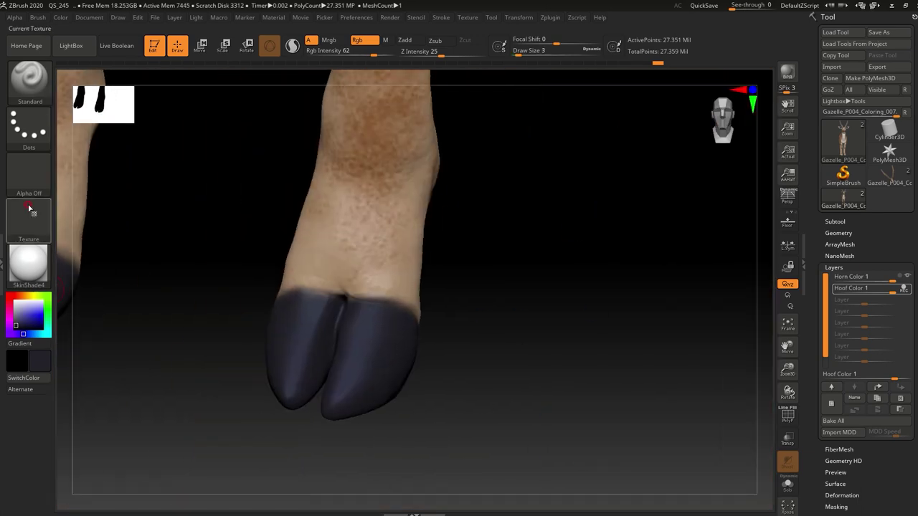
pyautogui.press('space')
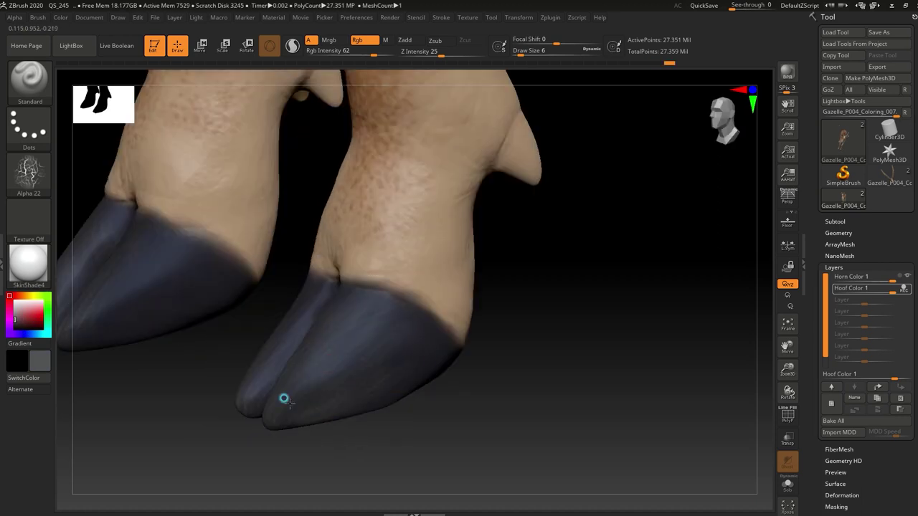
pyautogui.moveTo(289, 347)
pyautogui.mouseDown(button='right')
pyautogui.moveTo(225, 297)
pyautogui.moveTo(199, 352)
pyautogui.moveTo(354, 380)
pyautogui.moveTo(352, 282)
pyautogui.mouseUp(button='right')
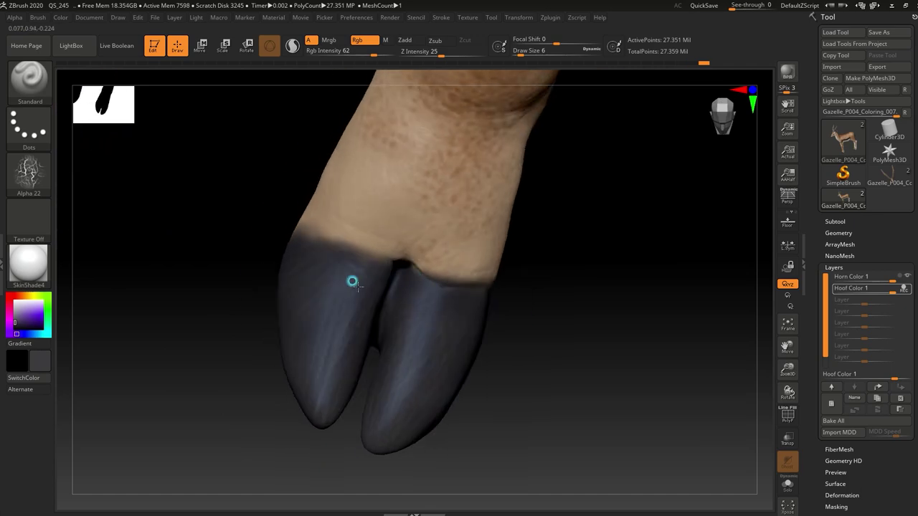
# Step: Extend the dark bluish grey around the hoof tips and dewclaws, then frame the whole gazelle
pyautogui.moveTo(285, 421)
pyautogui.mouseDown(button='right')
pyautogui.moveTo(360, 317)
pyautogui.moveTo(485, 352)
pyautogui.moveTo(246, 368)
pyautogui.moveTo(444, 394)
pyautogui.moveTo(378, 301)
pyautogui.moveTo(373, 334)
pyautogui.moveTo(539, 242)
pyautogui.moveTo(334, 309)
pyautogui.moveTo(371, 273)
pyautogui.moveTo(590, 355)
pyautogui.moveTo(374, 406)
pyautogui.moveTo(282, 369)
pyautogui.moveTo(619, 349)
pyautogui.moveTo(338, 265)
pyautogui.moveTo(495, 271)
pyautogui.moveTo(358, 423)
pyautogui.moveTo(524, 279)
pyautogui.moveTo(285, 411)
pyautogui.moveTo(266, 402)
pyautogui.moveTo(337, 342)
pyautogui.moveTo(478, 385)
pyautogui.moveTo(337, 244)
pyautogui.mouseUp(button='right')
pyautogui.moveTo(280, 225)
pyautogui.mouseDown(button='right')
pyautogui.moveTo(174, 205)
pyautogui.moveTo(279, 232)
pyautogui.moveTo(400, 209)
pyautogui.moveTo(477, 280)
pyautogui.moveTo(402, 241)
pyautogui.mouseUp(button='right')
pyautogui.moveTo(335, 284); pyautogui.dragTo(462, 249, button='right')
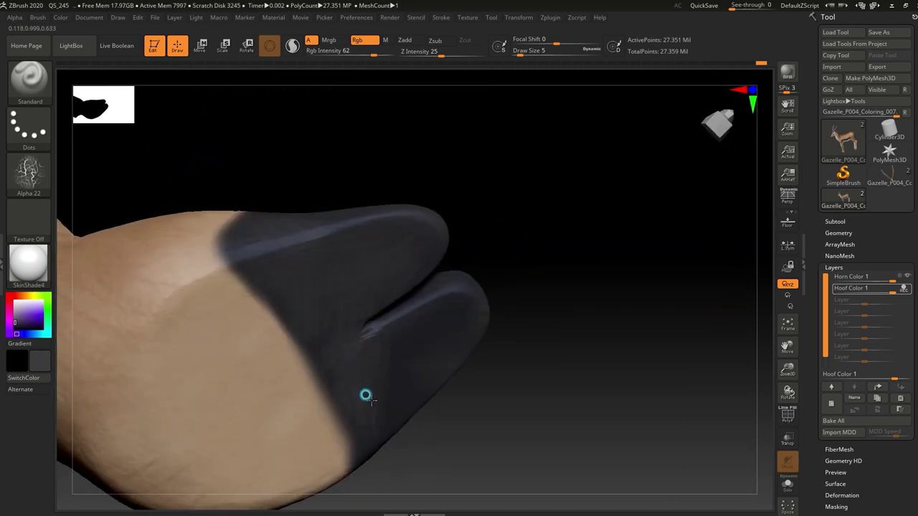
pyautogui.moveTo(379, 418)
pyautogui.mouseDown(button='right')
pyautogui.moveTo(289, 314)
pyautogui.moveTo(334, 340)
pyautogui.moveTo(371, 283)
pyautogui.moveTo(592, 390)
pyautogui.moveTo(236, 404)
pyautogui.mouseUp(button='right')
pyautogui.press('space')
pyautogui.moveTo(403, 277)
pyautogui.mouseDown(button='right')
pyautogui.moveTo(459, 324)
pyautogui.moveTo(662, 334)
pyautogui.moveTo(492, 370)
pyautogui.moveTo(604, 311)
pyautogui.moveTo(491, 434)
pyautogui.moveTo(414, 262)
pyautogui.moveTo(414, 448)
pyautogui.moveTo(346, 267)
pyautogui.moveTo(314, 272)
pyautogui.moveTo(389, 246)
pyautogui.moveTo(385, 232)
pyautogui.moveTo(305, 315)
pyautogui.moveTo(508, 368)
pyautogui.moveTo(473, 307)
pyautogui.mouseUp(button='right')
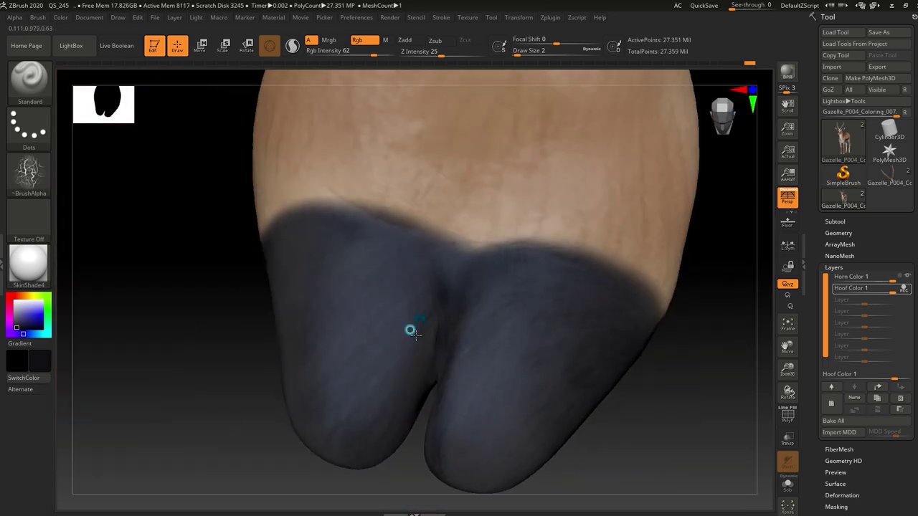
pyautogui.moveTo(376, 222)
pyautogui.mouseDown(button='right')
pyautogui.moveTo(203, 387)
pyautogui.moveTo(438, 289)
pyautogui.moveTo(265, 172)
pyautogui.mouseUp(button='right')
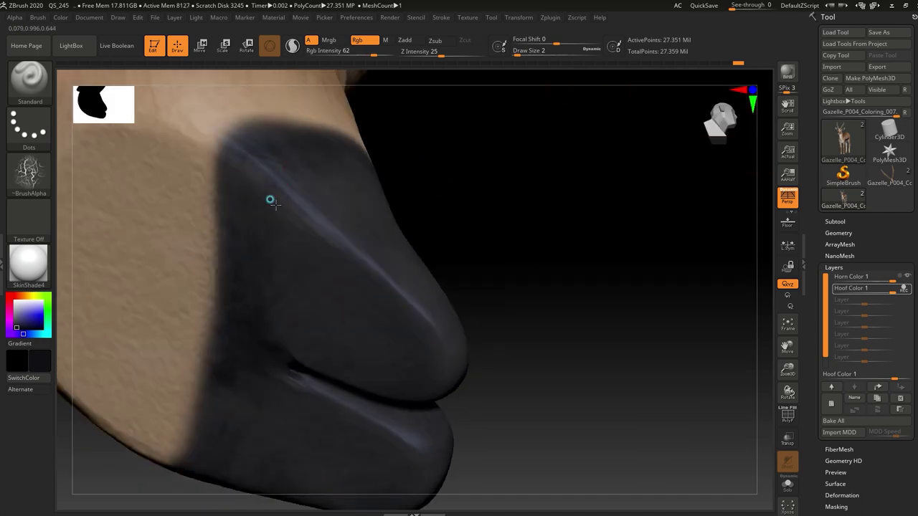
pyautogui.press('f')
pyautogui.moveTo(329, 267); pyautogui.dragTo(210, 295, button='right')
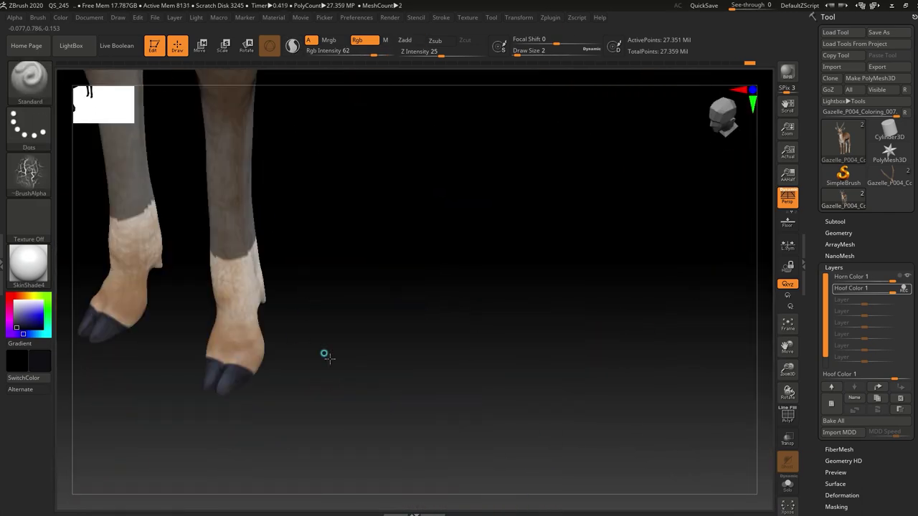
# Step: Orbit around both hooves and pick the speckled alpha from the alpha list
pyautogui.moveTo(215, 290)
pyautogui.mouseDown(button='right')
pyautogui.moveTo(287, 379)
pyautogui.moveTo(565, 463)
pyautogui.moveTo(494, 186)
pyautogui.mouseUp(button='right')
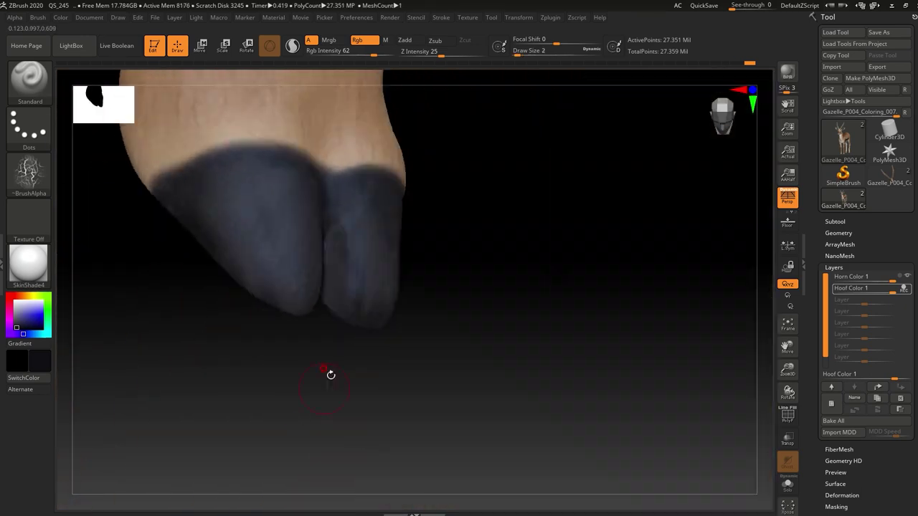
pyautogui.moveTo(264, 302)
pyautogui.mouseDown(button='right')
pyautogui.moveTo(330, 301)
pyautogui.moveTo(344, 352)
pyautogui.moveTo(337, 258)
pyautogui.mouseUp(button='right')
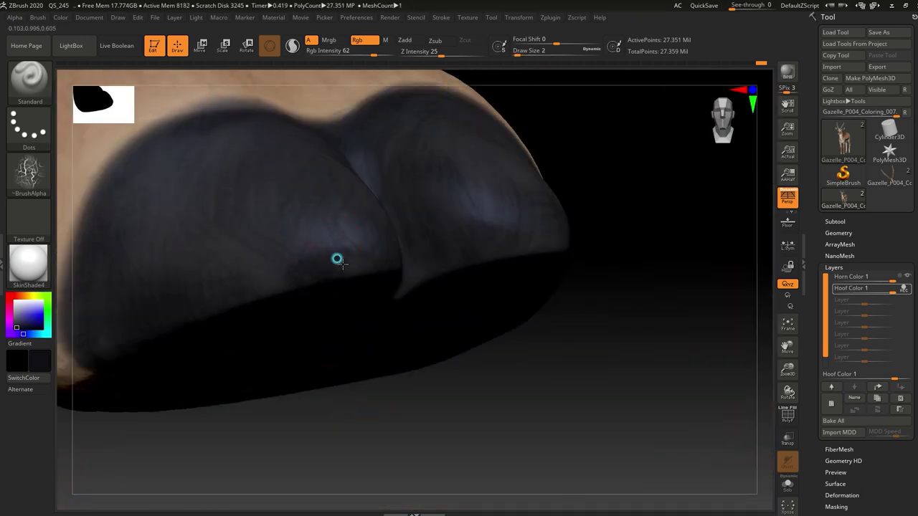
pyautogui.moveTo(259, 319)
pyautogui.mouseDown(button='right')
pyautogui.moveTo(352, 328)
pyautogui.moveTo(395, 480)
pyautogui.moveTo(522, 362)
pyautogui.mouseUp(button='right')
pyautogui.moveTo(438, 264)
pyautogui.mouseDown(button='right')
pyautogui.moveTo(660, 348)
pyautogui.moveTo(552, 387)
pyautogui.moveTo(340, 221)
pyautogui.mouseUp(button='right')
pyautogui.hotkey('alt', 'a')
pyautogui.click(408, 217)
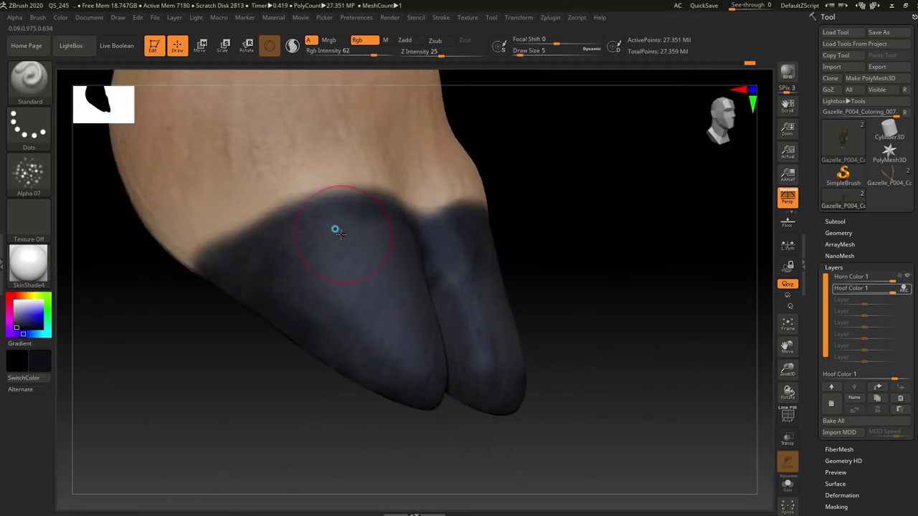
# Step: Paint dark charcoal over the hoof tips and undersides, rotating around both hooves
pyautogui.moveTo(334, 230); pyautogui.dragTo(446, 231, button='right')
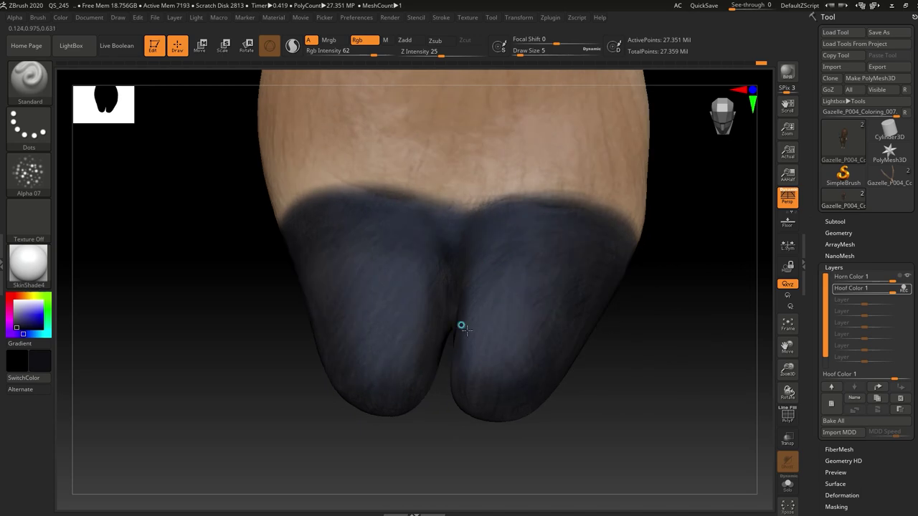
pyautogui.moveTo(461, 326)
pyautogui.mouseDown(button='right')
pyautogui.moveTo(576, 377)
pyautogui.moveTo(365, 351)
pyautogui.mouseUp(button='right')
pyautogui.moveTo(373, 410)
pyautogui.mouseDown(button='right')
pyautogui.moveTo(365, 299)
pyautogui.moveTo(479, 234)
pyautogui.moveTo(406, 151)
pyautogui.mouseUp(button='right')
pyautogui.moveTo(432, 269); pyautogui.dragTo(453, 360, button='right')
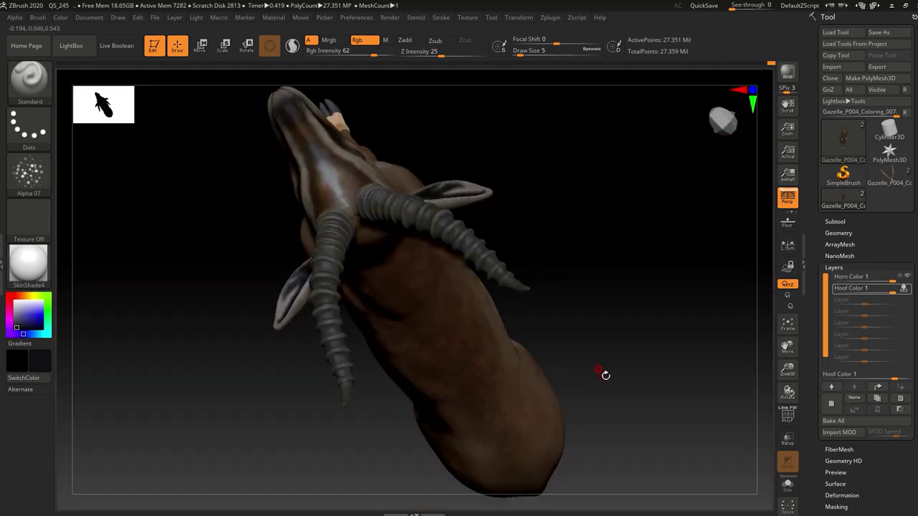
pyautogui.moveTo(308, 397); pyautogui.dragTo(522, 374, button='right')
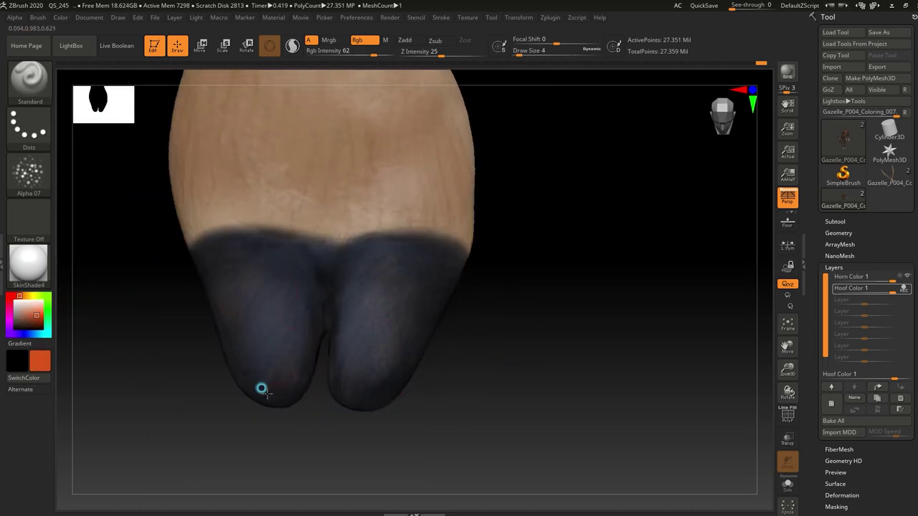
pyautogui.moveTo(395, 415)
pyautogui.mouseDown(button='right')
pyautogui.moveTo(467, 340)
pyautogui.moveTo(297, 331)
pyautogui.moveTo(455, 400)
pyautogui.moveTo(458, 368)
pyautogui.moveTo(260, 409)
pyautogui.moveTo(248, 375)
pyautogui.moveTo(232, 416)
pyautogui.moveTo(344, 362)
pyautogui.moveTo(390, 318)
pyautogui.moveTo(524, 365)
pyautogui.moveTo(280, 291)
pyautogui.moveTo(332, 397)
pyautogui.moveTo(411, 334)
pyautogui.moveTo(566, 342)
pyautogui.moveTo(375, 273)
pyautogui.moveTo(395, 180)
pyautogui.moveTo(575, 232)
pyautogui.moveTo(306, 239)
pyautogui.moveTo(473, 183)
pyautogui.moveTo(513, 359)
pyautogui.moveTo(433, 434)
pyautogui.moveTo(630, 245)
pyautogui.mouseUp(button='right')
pyautogui.moveTo(364, 240)
pyautogui.mouseDown(button='right')
pyautogui.moveTo(415, 368)
pyautogui.moveTo(539, 279)
pyautogui.moveTo(274, 373)
pyautogui.mouseUp(button='right')
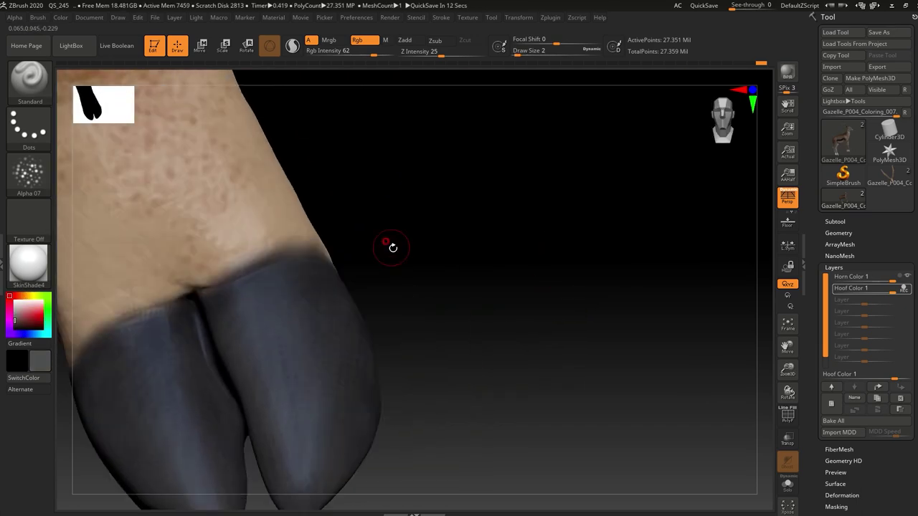
pyautogui.moveTo(441, 336); pyautogui.dragTo(367, 293, button='right')
pyautogui.moveTo(152, 364)
pyautogui.mouseDown(button='right')
pyautogui.moveTo(383, 301)
pyautogui.moveTo(199, 195)
pyautogui.moveTo(362, 378)
pyautogui.moveTo(354, 174)
pyautogui.moveTo(428, 322)
pyautogui.mouseUp(button='right')
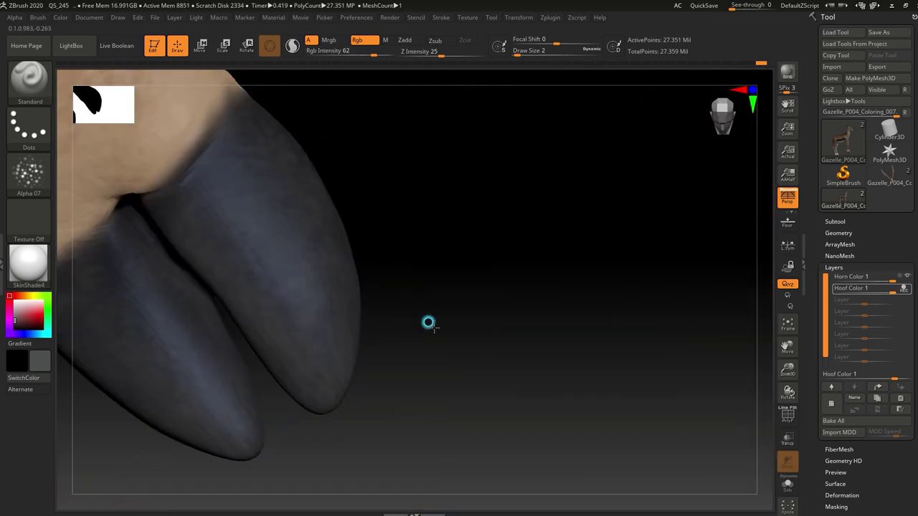
pyautogui.keyDown('ctrl'); pyautogui.moveTo(481, 370); pyautogui.dragTo(534, 433); pyautogui.keyUp('ctrl')
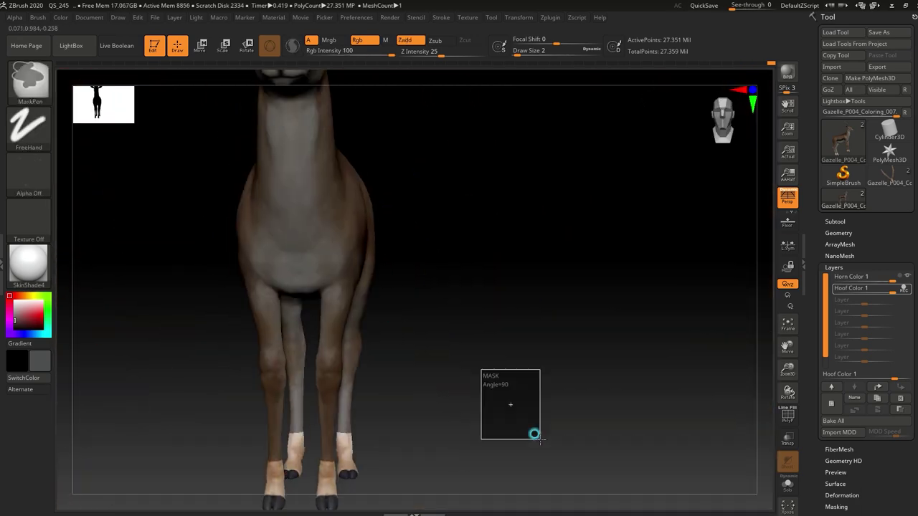
pyautogui.moveTo(463, 328)
pyautogui.keyDown('alt'); pyautogui.mouseDown(button='right')
pyautogui.moveTo(420, 254)
pyautogui.moveTo(475, 300)
pyautogui.moveTo(304, 375)
pyautogui.moveTo(478, 313)
pyautogui.moveTo(652, 310)
pyautogui.moveTo(539, 320)
pyautogui.moveTo(518, 250)
pyautogui.moveTo(553, 318)
pyautogui.moveTo(373, 478)
pyautogui.moveTo(431, 177)
pyautogui.mouseUp(button='right'); pyautogui.keyUp('alt')
pyautogui.moveTo(345, 334)
pyautogui.mouseDown(button='right')
pyautogui.moveTo(459, 294)
pyautogui.moveTo(469, 423)
pyautogui.moveTo(411, 232)
pyautogui.mouseUp(button='right')
pyautogui.moveTo(394, 331)
pyautogui.mouseDown(button='right')
pyautogui.moveTo(549, 410)
pyautogui.moveTo(526, 340)
pyautogui.moveTo(707, 441)
pyautogui.mouseUp(button='right')
pyautogui.press('f')
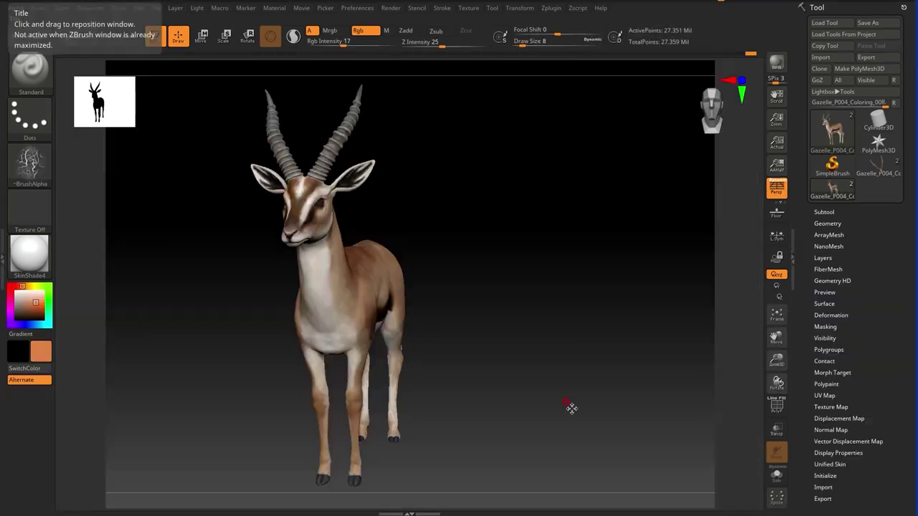
pyautogui.moveTo(570, 406)
pyautogui.mouseDown(button='right')
pyautogui.moveTo(467, 385)
pyautogui.moveTo(149, 262)
pyautogui.moveTo(506, 315)
pyautogui.mouseUp(button='right')
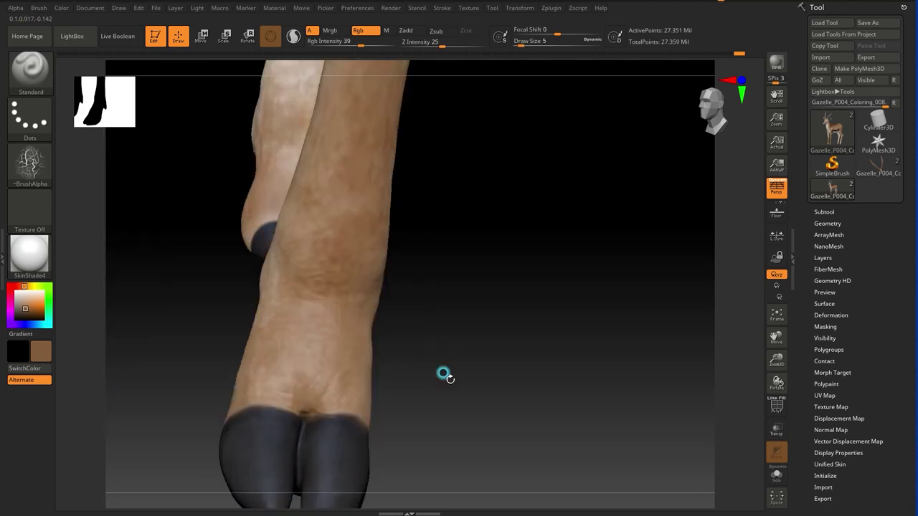
# Step: Zoom out on the legs and show the model's paint layers
pyautogui.moveTo(304, 279); pyautogui.dragTo(269, 345, button='right')
pyautogui.moveTo(327, 321)
pyautogui.mouseDown(button='right')
pyautogui.moveTo(376, 272)
pyautogui.moveTo(434, 313)
pyautogui.moveTo(323, 418)
pyautogui.moveTo(381, 385)
pyautogui.moveTo(354, 136)
pyautogui.moveTo(254, 383)
pyautogui.moveTo(855, 263)
pyautogui.mouseUp(button='right')
pyautogui.click(853, 259)
# Step: Paint pale cream shading on the lower legs just above the dark hooves
pyautogui.moveTo(439, 249)
pyautogui.mouseDown(button='right')
pyautogui.moveTo(537, 253)
pyautogui.moveTo(558, 276)
pyautogui.mouseUp(button='right')
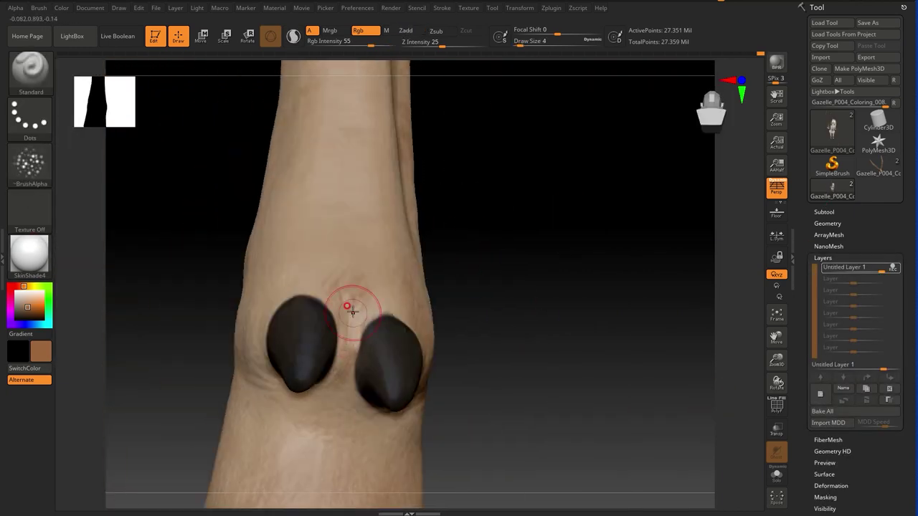
pyautogui.moveTo(289, 381)
pyautogui.mouseDown(button='right')
pyautogui.moveTo(528, 307)
pyautogui.moveTo(466, 262)
pyautogui.moveTo(463, 332)
pyautogui.moveTo(530, 275)
pyautogui.moveTo(529, 301)
pyautogui.moveTo(380, 157)
pyautogui.moveTo(369, 361)
pyautogui.moveTo(535, 380)
pyautogui.moveTo(301, 342)
pyautogui.moveTo(399, 71)
pyautogui.mouseUp(button='right')
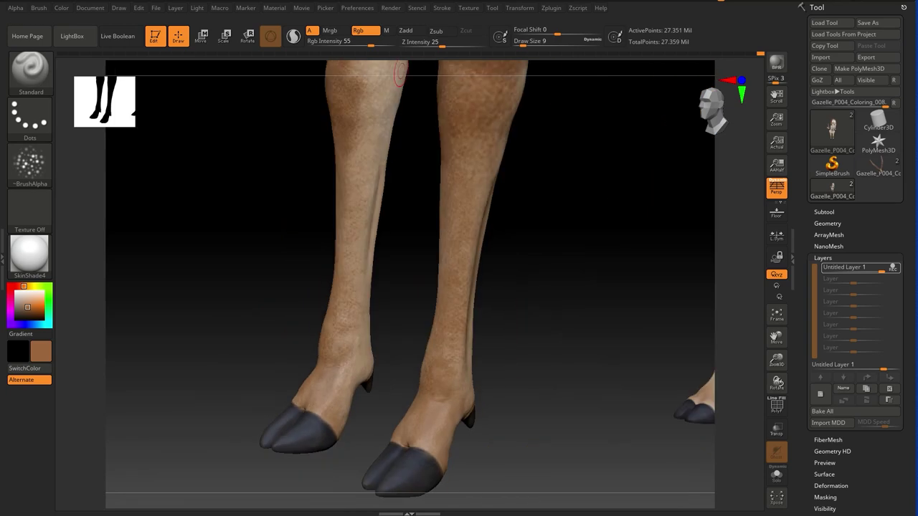
pyautogui.moveTo(534, 400)
pyautogui.mouseDown(button='right')
pyautogui.moveTo(412, 432)
pyautogui.moveTo(516, 274)
pyautogui.mouseUp(button='right')
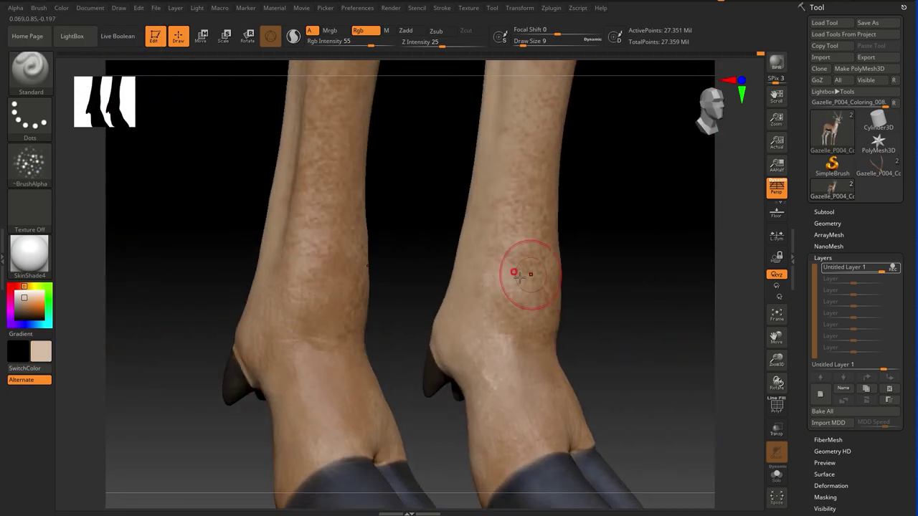
pyautogui.moveTo(455, 355)
pyautogui.mouseDown(button='right')
pyautogui.moveTo(461, 363)
pyautogui.moveTo(436, 352)
pyautogui.moveTo(195, 436)
pyautogui.moveTo(443, 383)
pyautogui.moveTo(383, 377)
pyautogui.moveTo(528, 420)
pyautogui.moveTo(442, 251)
pyautogui.moveTo(622, 314)
pyautogui.moveTo(226, 389)
pyautogui.mouseUp(button='right')
pyautogui.moveTo(299, 299)
pyautogui.mouseDown(button='right')
pyautogui.moveTo(215, 334)
pyautogui.moveTo(290, 246)
pyautogui.mouseUp(button='right')
pyautogui.moveTo(249, 303)
pyautogui.mouseDown(button='right')
pyautogui.moveTo(387, 342)
pyautogui.moveTo(262, 375)
pyautogui.mouseUp(button='right')
pyautogui.rightClick(165, 408)
pyautogui.moveTo(165, 408)
pyautogui.mouseDown(button='right')
pyautogui.moveTo(481, 308)
pyautogui.moveTo(225, 324)
pyautogui.moveTo(245, 406)
pyautogui.moveTo(233, 424)
pyautogui.moveTo(246, 337)
pyautogui.moveTo(287, 389)
pyautogui.moveTo(438, 282)
pyautogui.moveTo(380, 327)
pyautogui.moveTo(401, 319)
pyautogui.moveTo(627, 333)
pyautogui.moveTo(244, 349)
pyautogui.mouseUp(button='right')
pyautogui.moveTo(219, 382)
pyautogui.mouseDown(button='right')
pyautogui.moveTo(364, 221)
pyautogui.moveTo(350, 247)
pyautogui.mouseUp(button='right')
# Step: Paint white further up the shins, leaving a reddish-brown streak down their fronts
pyautogui.moveTo(489, 390)
pyautogui.mouseDown(button='right')
pyautogui.moveTo(600, 265)
pyautogui.moveTo(644, 387)
pyautogui.mouseUp(button='right')
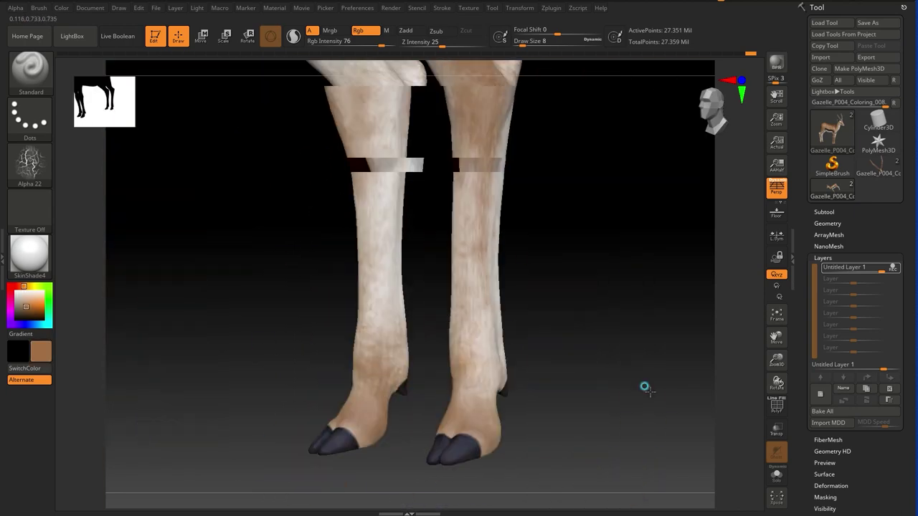
pyautogui.moveTo(465, 419)
pyautogui.mouseDown(button='right')
pyautogui.moveTo(549, 334)
pyautogui.moveTo(369, 432)
pyautogui.moveTo(426, 451)
pyautogui.moveTo(465, 426)
pyautogui.moveTo(425, 321)
pyautogui.moveTo(450, 462)
pyautogui.mouseUp(button='right')
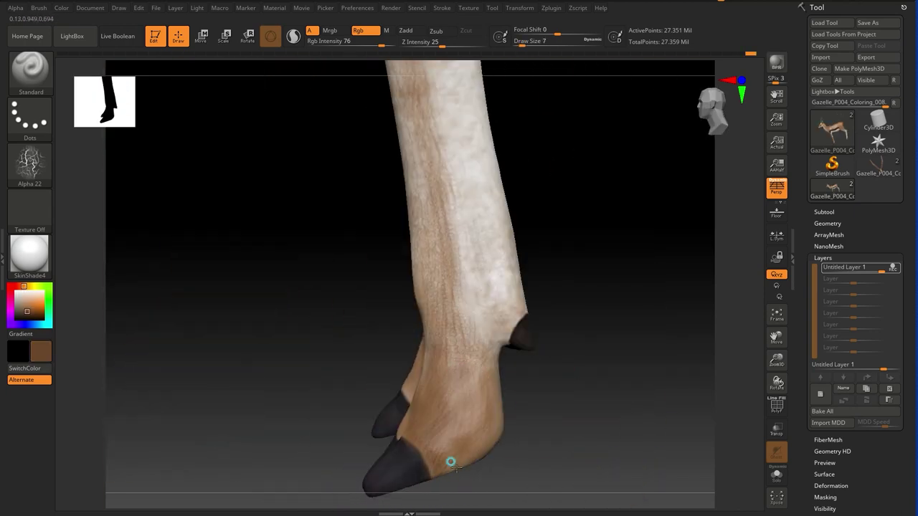
pyautogui.moveTo(466, 427)
pyautogui.mouseDown(button='right')
pyautogui.moveTo(430, 225)
pyautogui.moveTo(531, 326)
pyautogui.moveTo(424, 321)
pyautogui.moveTo(435, 291)
pyautogui.moveTo(447, 323)
pyautogui.moveTo(440, 277)
pyautogui.moveTo(588, 361)
pyautogui.moveTo(532, 459)
pyautogui.moveTo(305, 310)
pyautogui.mouseUp(button='right')
pyautogui.rightClick(305, 310)
pyautogui.moveTo(356, 397); pyautogui.dragTo(615, 353, button='right')
pyautogui.moveTo(292, 224)
pyautogui.mouseDown(button='right')
pyautogui.moveTo(466, 324)
pyautogui.moveTo(459, 424)
pyautogui.moveTo(558, 290)
pyautogui.mouseUp(button='right')
pyautogui.moveTo(394, 423)
pyautogui.mouseDown(button='right')
pyautogui.moveTo(383, 435)
pyautogui.moveTo(287, 276)
pyautogui.moveTo(409, 311)
pyautogui.moveTo(648, 273)
pyautogui.moveTo(466, 261)
pyautogui.moveTo(524, 256)
pyautogui.moveTo(506, 205)
pyautogui.moveTo(573, 420)
pyautogui.moveTo(600, 369)
pyautogui.moveTo(553, 364)
pyautogui.moveTo(746, 380)
pyautogui.mouseUp(button='right')
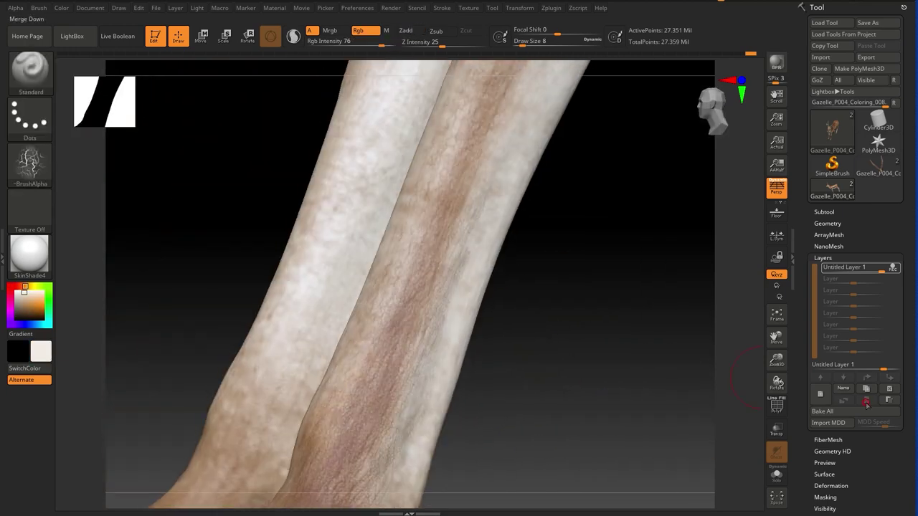
# Step: Inspect the merged tan-to-white front legs and hooves from close and full views
pyautogui.moveTo(532, 303)
pyautogui.mouseDown(button='right')
pyautogui.moveTo(587, 179)
pyautogui.moveTo(433, 313)
pyautogui.moveTo(404, 372)
pyautogui.moveTo(395, 287)
pyautogui.moveTo(524, 308)
pyautogui.moveTo(539, 334)
pyautogui.moveTo(455, 170)
pyautogui.mouseUp(button='right')
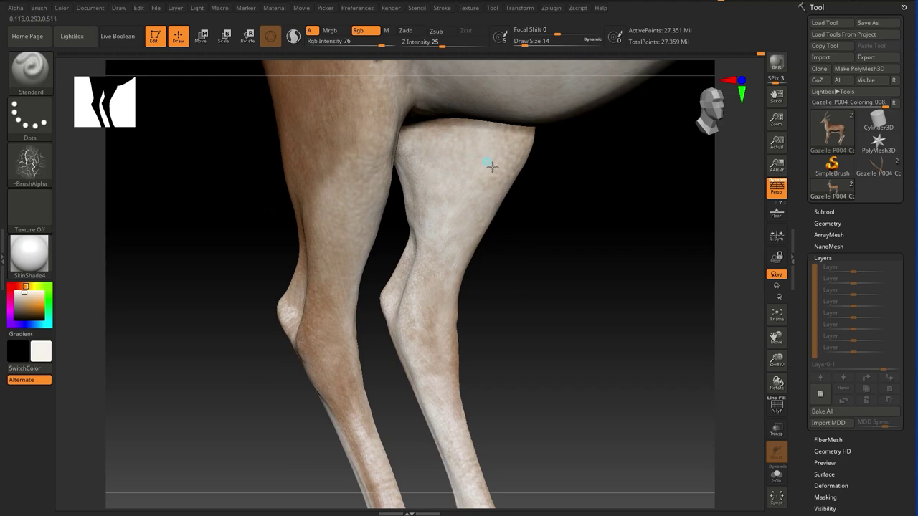
pyautogui.moveTo(409, 349)
pyautogui.mouseDown(button='right')
pyautogui.moveTo(544, 369)
pyautogui.moveTo(598, 332)
pyautogui.moveTo(581, 409)
pyautogui.moveTo(459, 286)
pyautogui.moveTo(481, 294)
pyautogui.moveTo(504, 324)
pyautogui.moveTo(347, 412)
pyautogui.mouseUp(button='right')
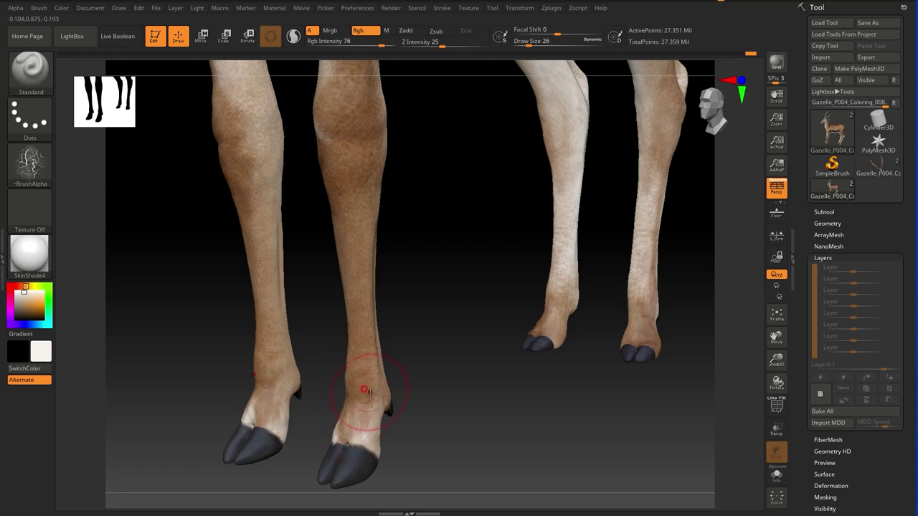
pyautogui.moveTo(362, 422)
pyautogui.mouseDown(button='right')
pyautogui.moveTo(453, 442)
pyautogui.moveTo(377, 413)
pyautogui.mouseUp(button='right')
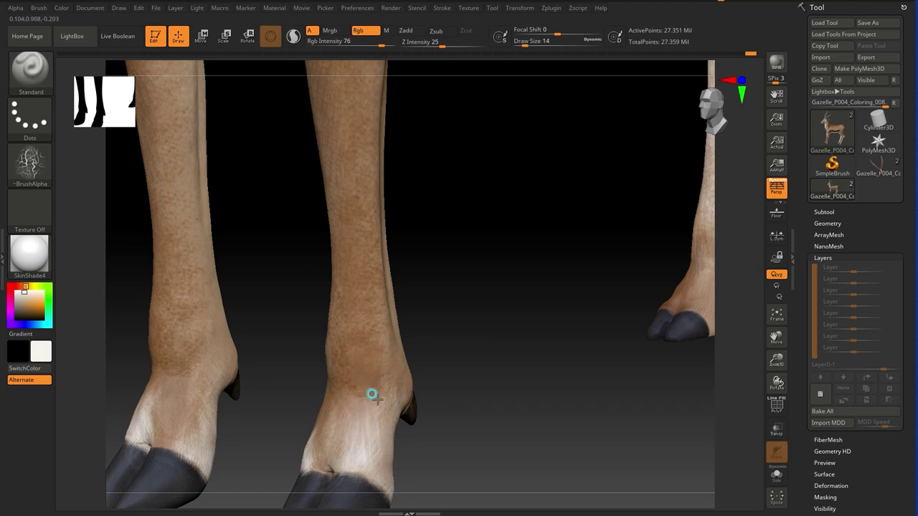
pyautogui.moveTo(445, 387)
pyautogui.mouseDown(button='right')
pyautogui.moveTo(379, 431)
pyautogui.moveTo(490, 377)
pyautogui.moveTo(537, 428)
pyautogui.moveTo(657, 384)
pyautogui.mouseUp(button='right')
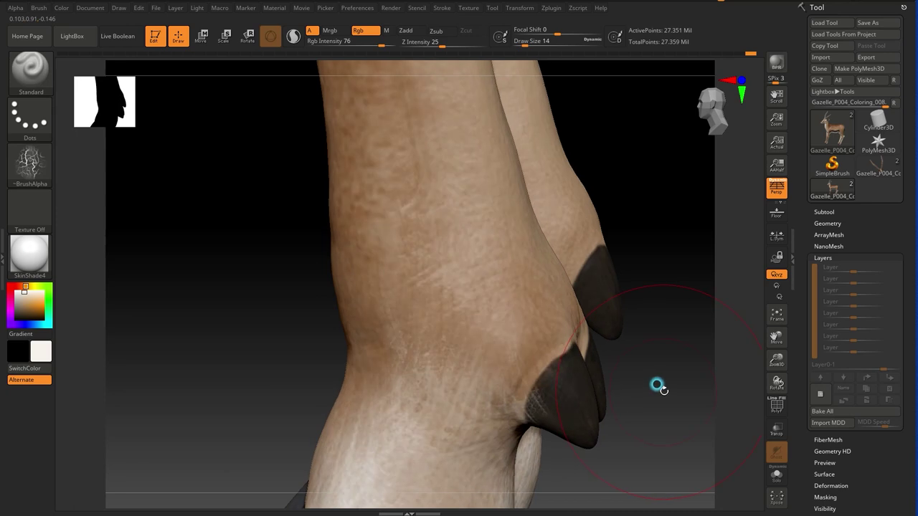
# Step: Shrink the brush, sample the dark hoof-brown with C, and paint the dewclaws and hoof edges
pyautogui.press('[')
pyautogui.moveTo(649, 369)
pyautogui.keyDown('alt'); pyautogui.mouseDown(button='right')
pyautogui.moveTo(549, 348)
pyautogui.moveTo(521, 381)
pyautogui.moveTo(526, 372)
pyautogui.mouseUp(button='right'); pyautogui.keyUp('alt')
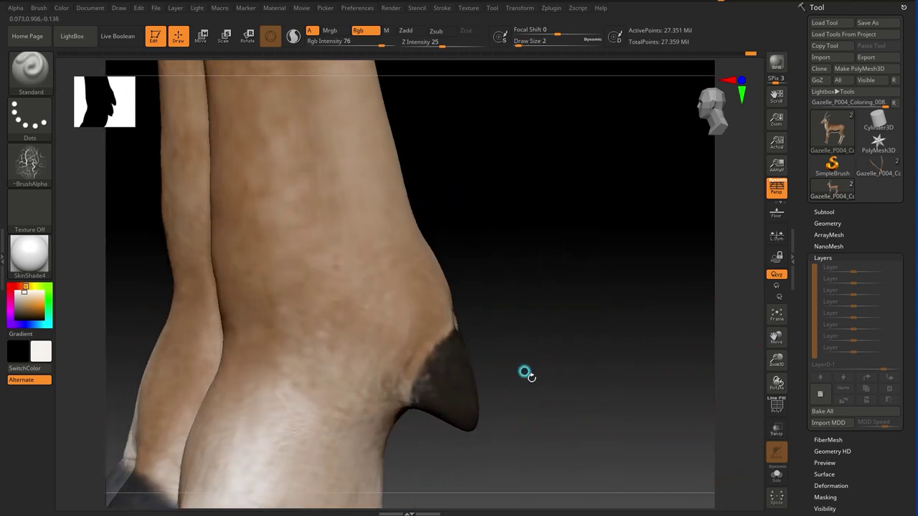
pyautogui.press('c')
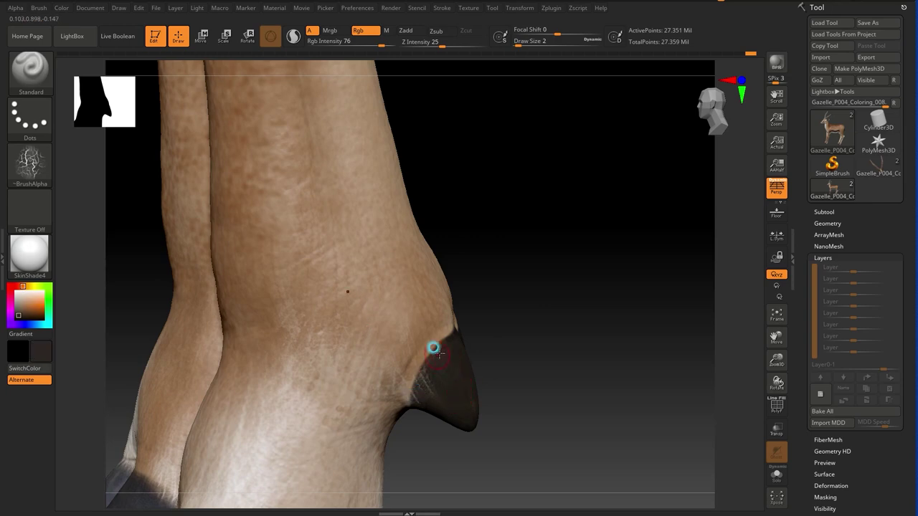
pyautogui.scroll(3, 557, 349)
pyautogui.scroll(3, 567, 350)
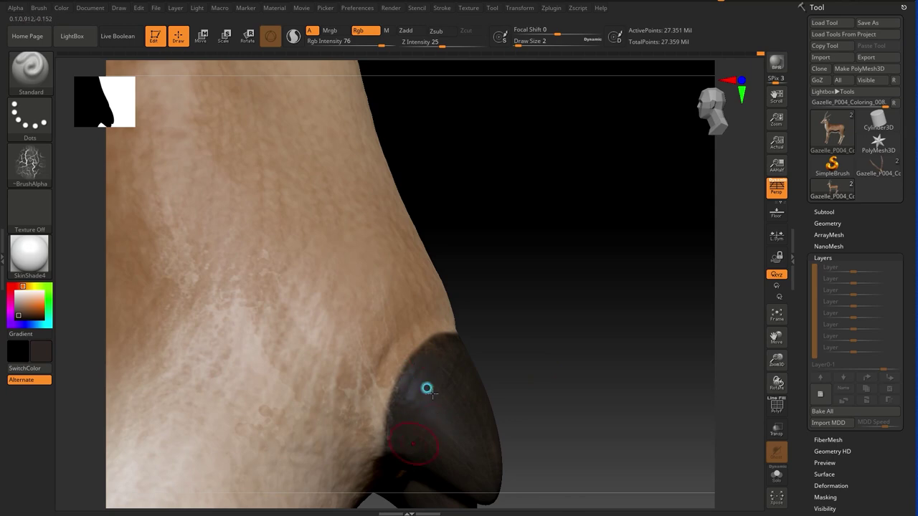
pyautogui.moveTo(454, 463)
pyautogui.mouseDown(button='right')
pyautogui.moveTo(528, 437)
pyautogui.moveTo(538, 421)
pyautogui.moveTo(625, 393)
pyautogui.moveTo(596, 372)
pyautogui.moveTo(578, 378)
pyautogui.moveTo(590, 365)
pyautogui.mouseUp(button='right')
pyautogui.moveTo(540, 441)
pyautogui.mouseDown(button='right')
pyautogui.moveTo(535, 356)
pyautogui.moveTo(574, 401)
pyautogui.moveTo(491, 301)
pyautogui.mouseUp(button='right')
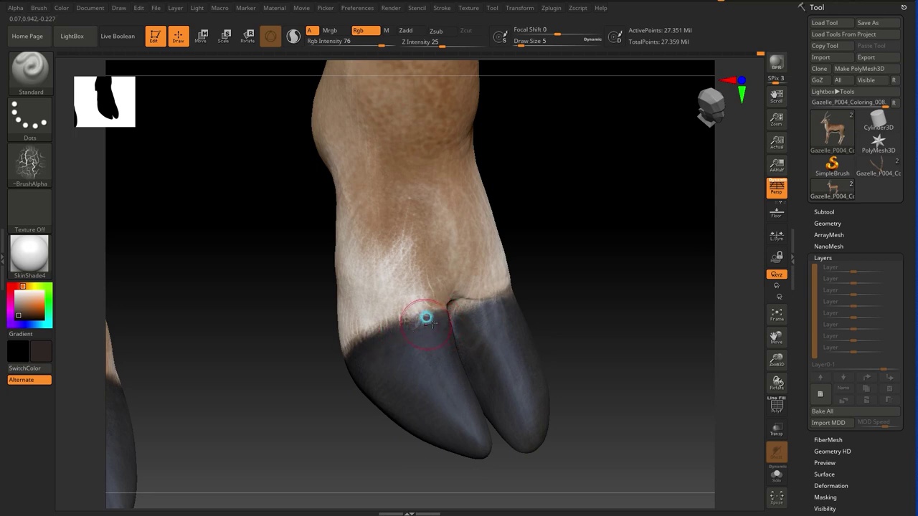
pyautogui.moveTo(331, 456)
pyautogui.mouseDown(button='right')
pyautogui.moveTo(360, 418)
pyautogui.moveTo(435, 390)
pyautogui.mouseUp(button='right')
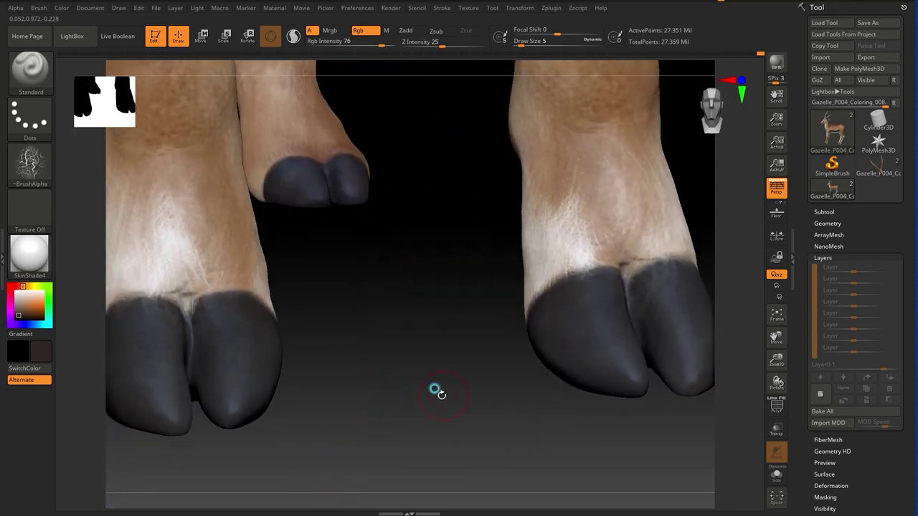
pyautogui.moveTo(325, 339)
pyautogui.mouseDown(button='right')
pyautogui.moveTo(377, 344)
pyautogui.moveTo(232, 362)
pyautogui.mouseUp(button='right')
pyautogui.moveTo(219, 393)
pyautogui.mouseDown(button='right')
pyautogui.moveTo(354, 270)
pyautogui.moveTo(387, 346)
pyautogui.moveTo(469, 275)
pyautogui.moveTo(498, 401)
pyautogui.moveTo(449, 307)
pyautogui.moveTo(465, 401)
pyautogui.moveTo(449, 361)
pyautogui.moveTo(455, 371)
pyautogui.moveTo(452, 351)
pyautogui.moveTo(487, 350)
pyautogui.moveTo(489, 316)
pyautogui.mouseUp(button='right')
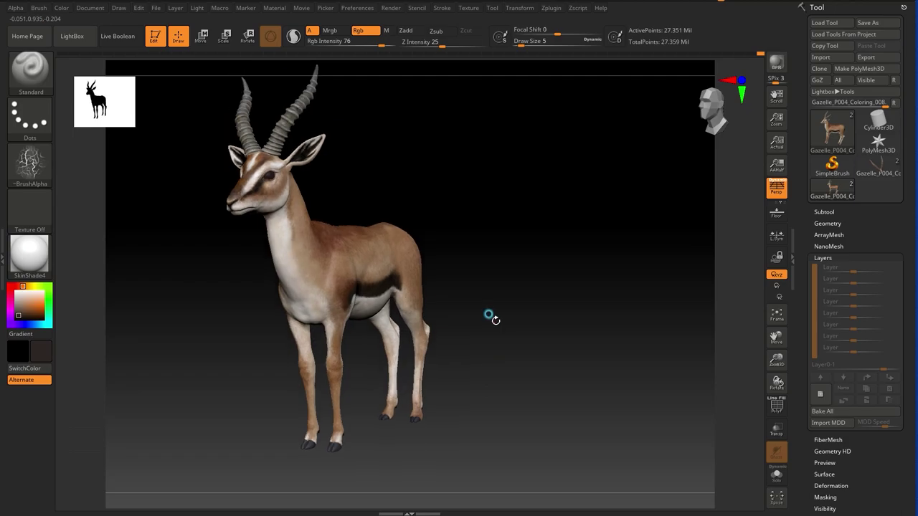